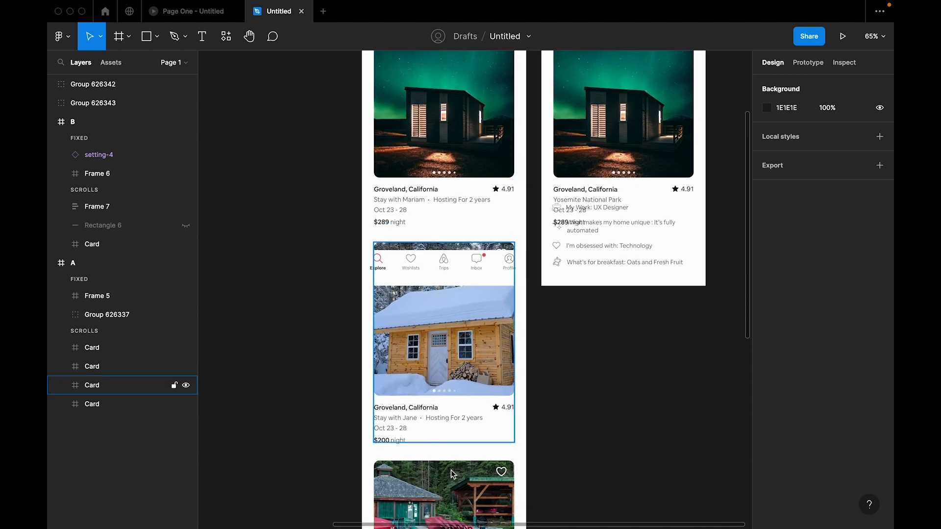
Preview the prototype: open the host's profile sheet from the booklet thumbnail on the cabin photo, and close it again
scroll(420, 212, down, 5)
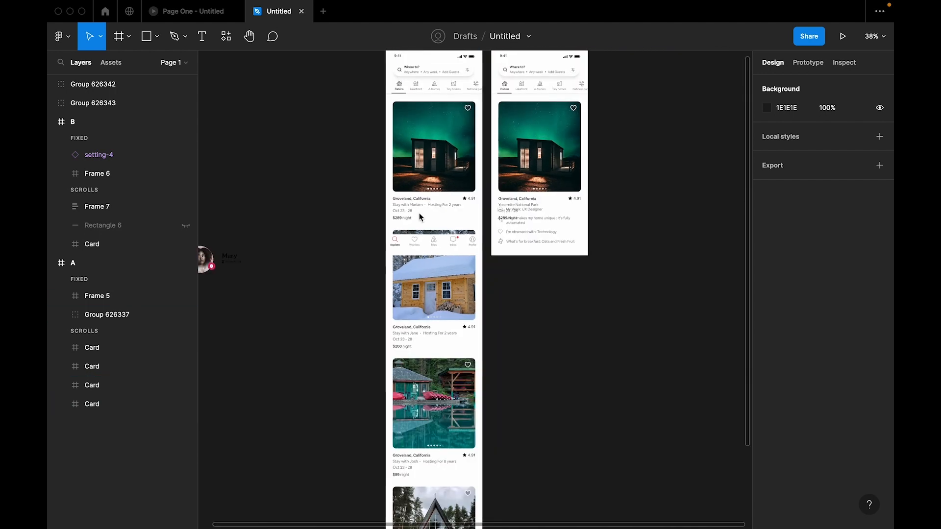
scroll(463, 208, left, 3)
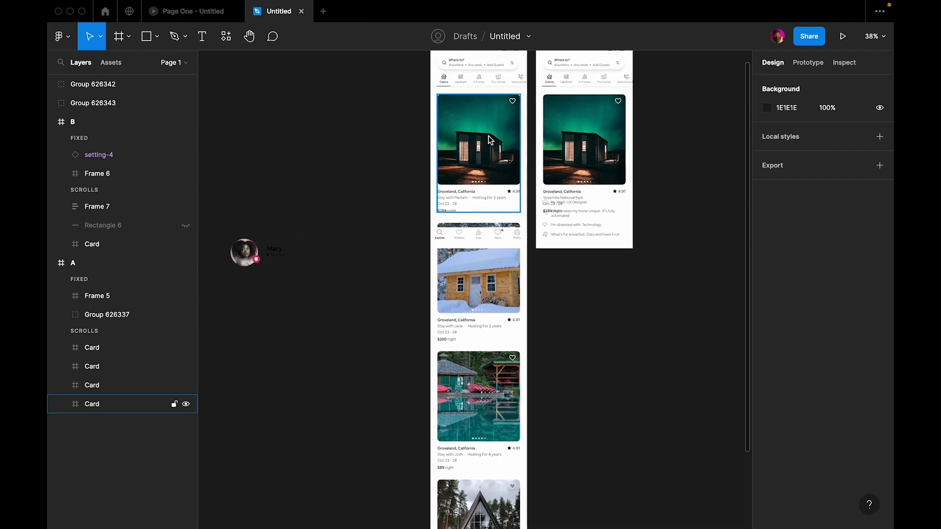
click(203, 19)
click(409, 331)
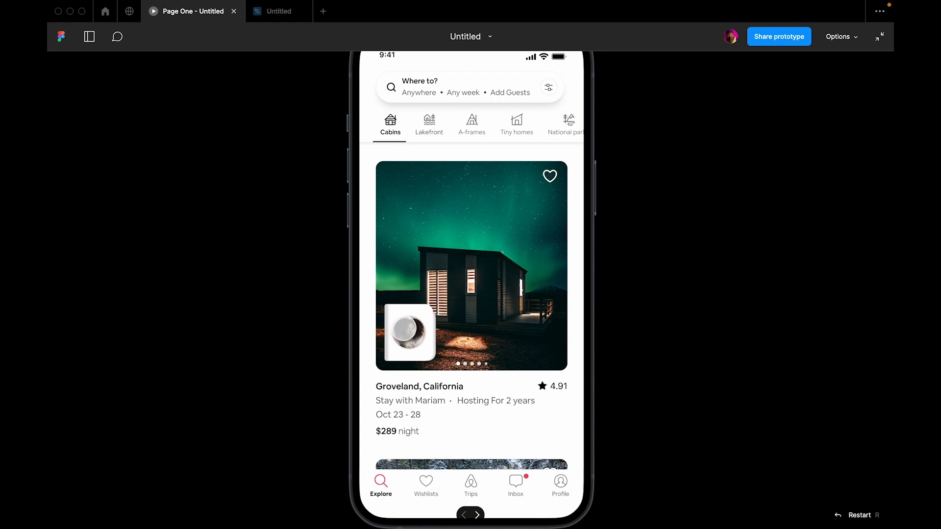
click(416, 324)
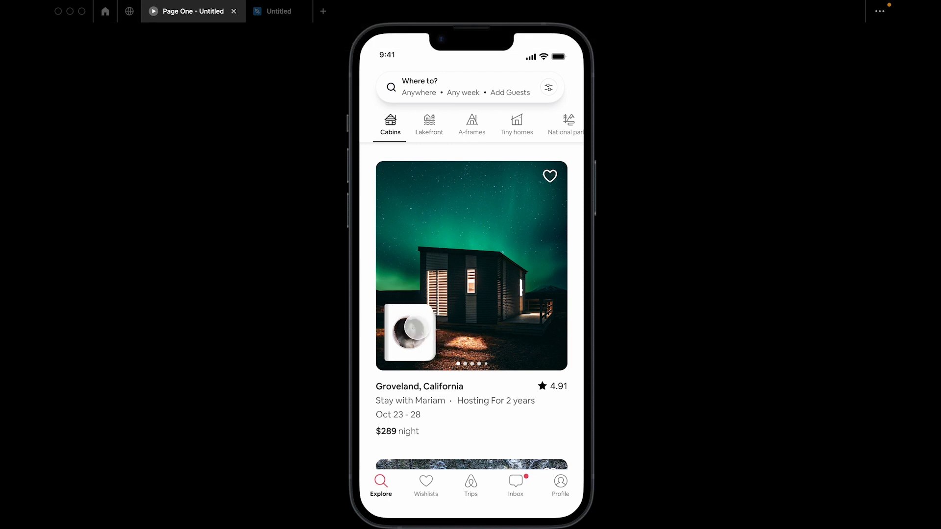
click(410, 327)
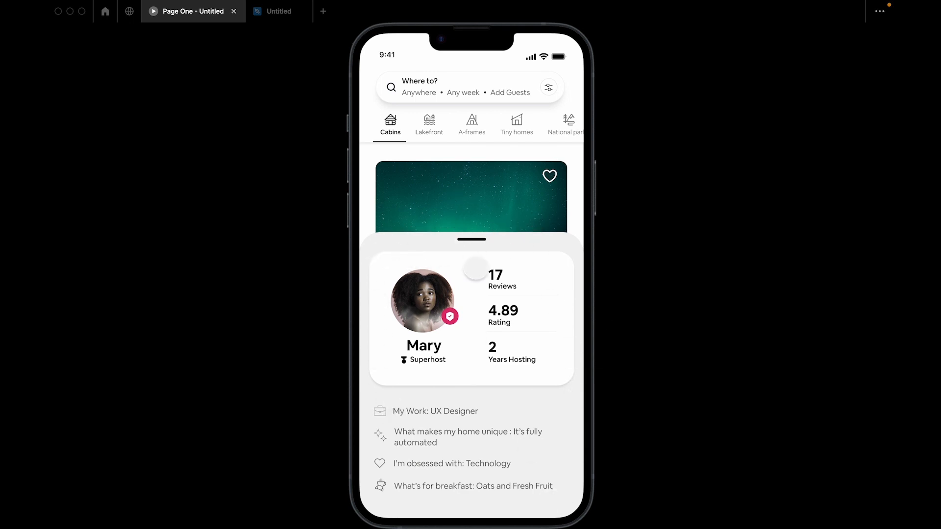
click(452, 220)
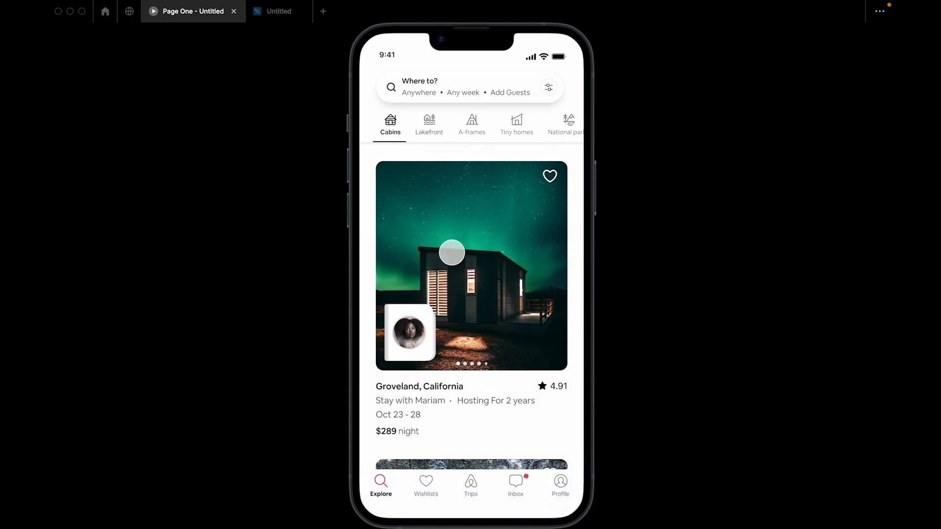
Return to the design file and draw a square about 197 × 197 on the empty canvas beside frame B
click(274, 11)
scroll(497, 205, down, 5)
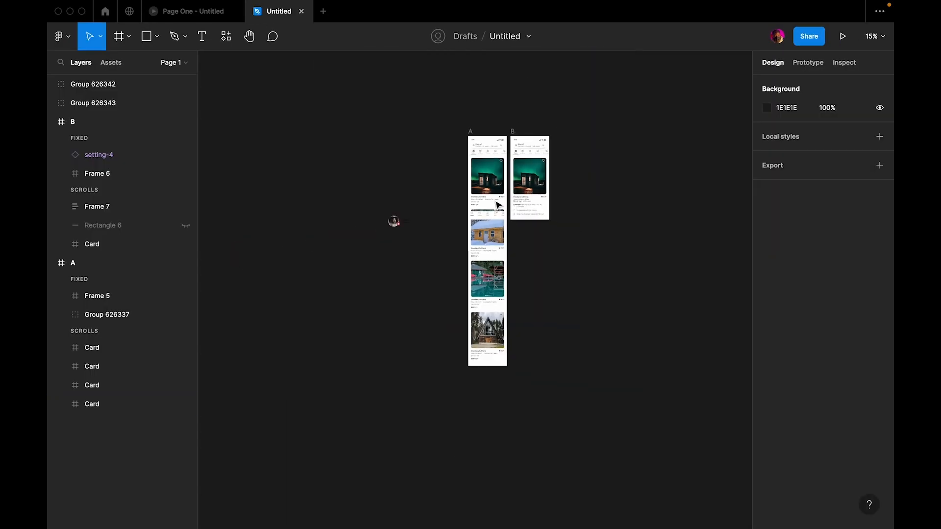
scroll(589, 166, right, 5)
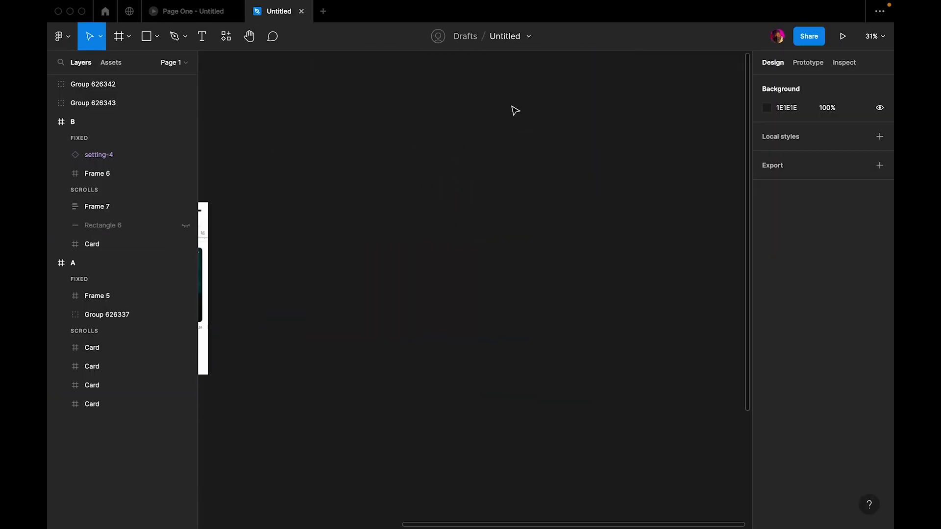
scroll(512, 109, up, 5)
key(f)
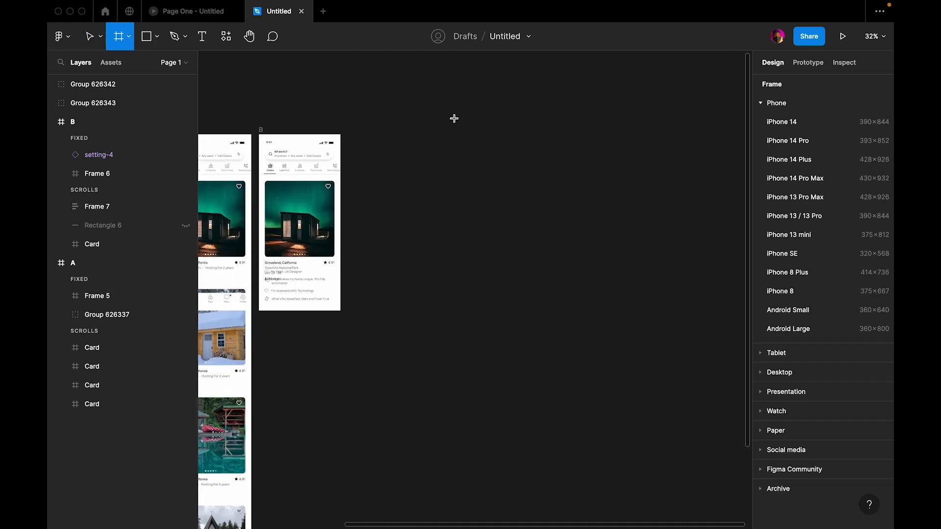
scroll(343, 108, down, 2)
scroll(343, 108, left, 1)
click(157, 36)
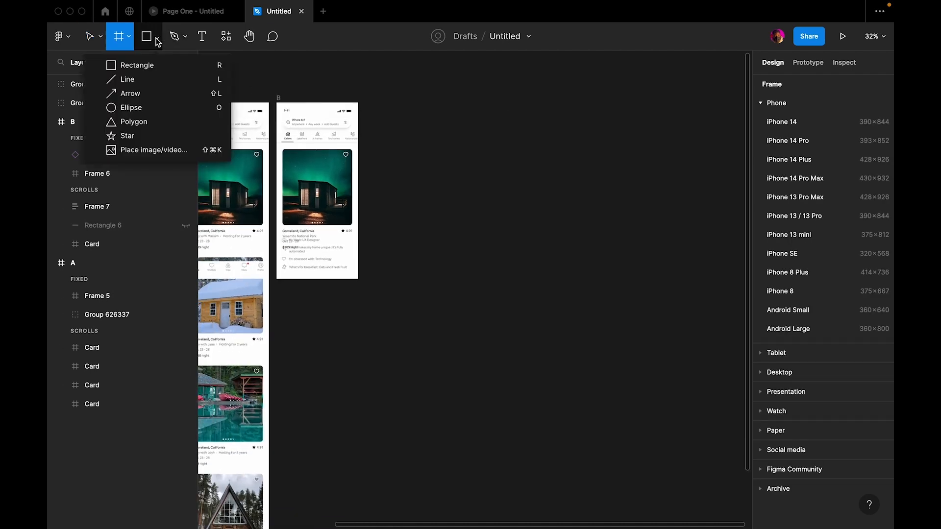
click(179, 64)
scroll(407, 147, up, 3)
scroll(445, 132, right, 3)
drag(416, 104, 482, 171)
click(507, 181)
scroll(508, 181, left, 3)
scroll(508, 182, down, 1)
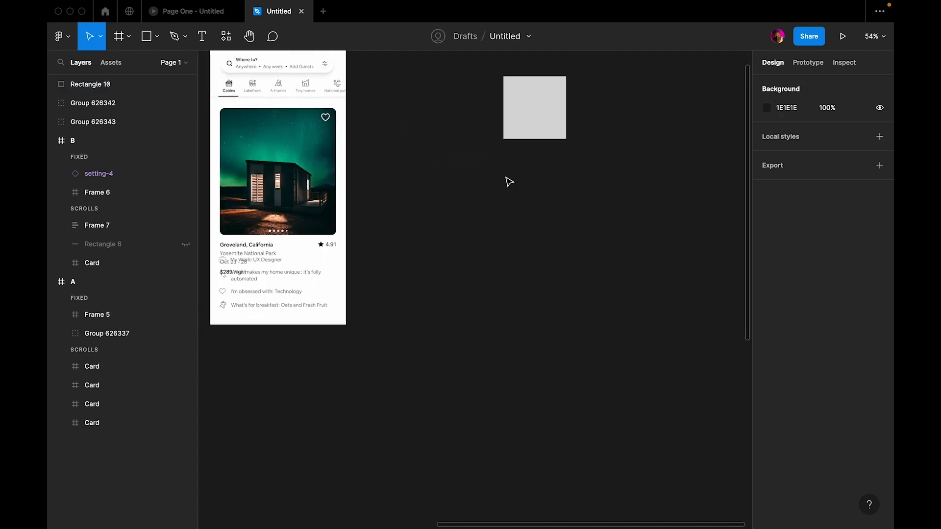
Move the grey square closer to the side of frame B
scroll(509, 182, left, 1)
drag(556, 116, 429, 201)
scroll(257, 206, up, 5)
scroll(258, 204, down, 1)
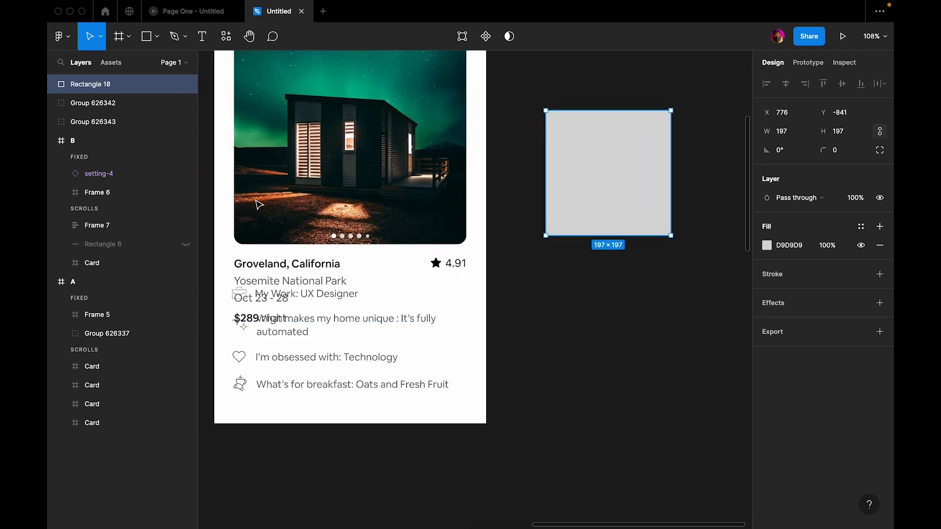
Delete the host detail list, Frame 7, that overlaps the card text in frame B
scroll(258, 205, down, 5)
click(306, 237)
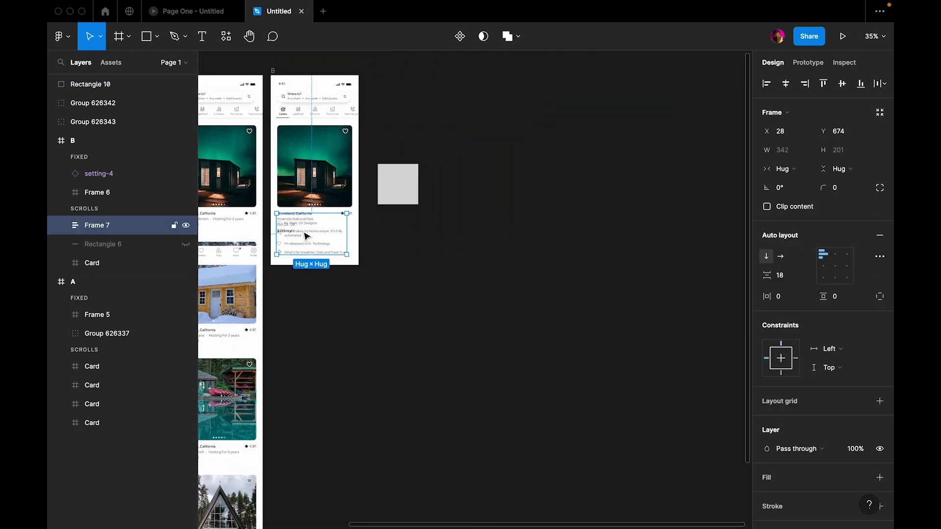
key(Delete)
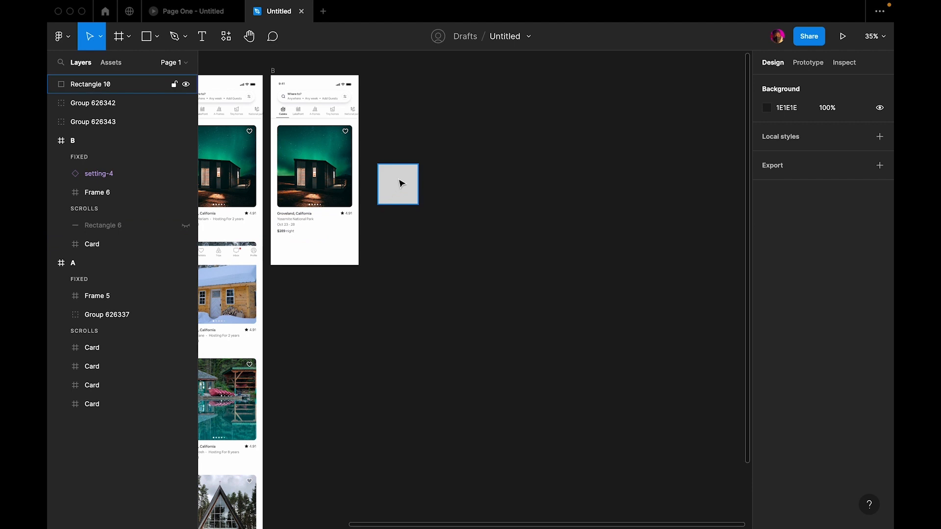
Place the square over the lower-left corner of frame B's cabin photo and scale it down to about 105 × 105
scroll(489, 189, left, 3)
scroll(487, 189, up, 5)
click(460, 176)
scroll(459, 175, left, 3)
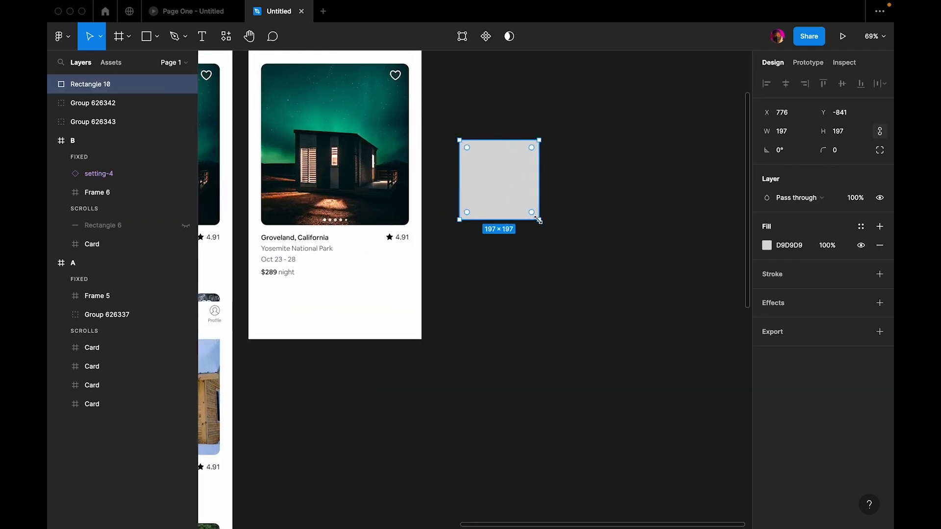
drag(538, 220, 292, 193)
click(593, 199)
scroll(346, 167, left, 3)
scroll(346, 161, up, 3)
scroll(346, 161, up, 5)
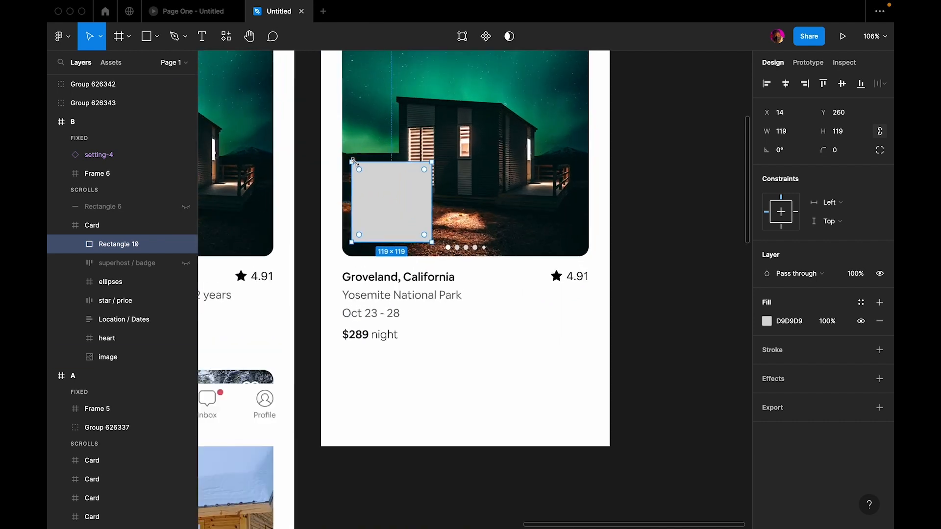
drag(353, 162, 368, 183)
Move the resized square out of the card onto the empty canvas beside frame B
drag(409, 219, 566, 193)
scroll(398, 216, down, 6)
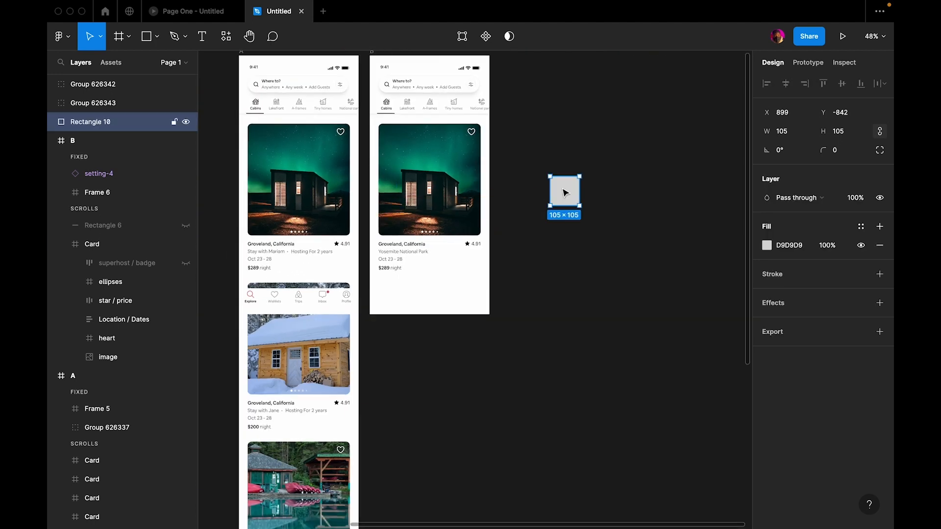
scroll(544, 187, right, 3)
click(521, 181)
scroll(522, 181, up, 4)
click(337, 175)
scroll(336, 175, up, 3)
scroll(554, 177, left, 3)
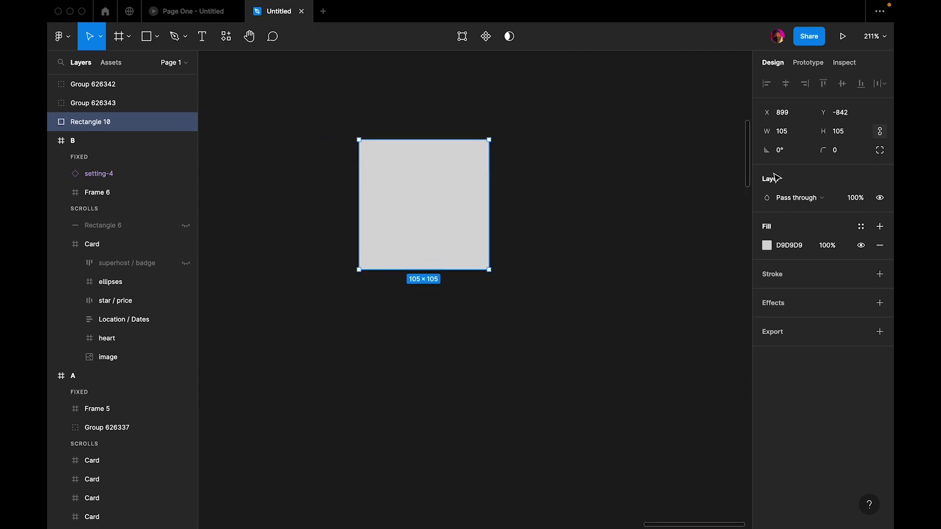
Set individual corner radii on the square, with 20 for the top-right and bottom-right corners only
click(880, 152)
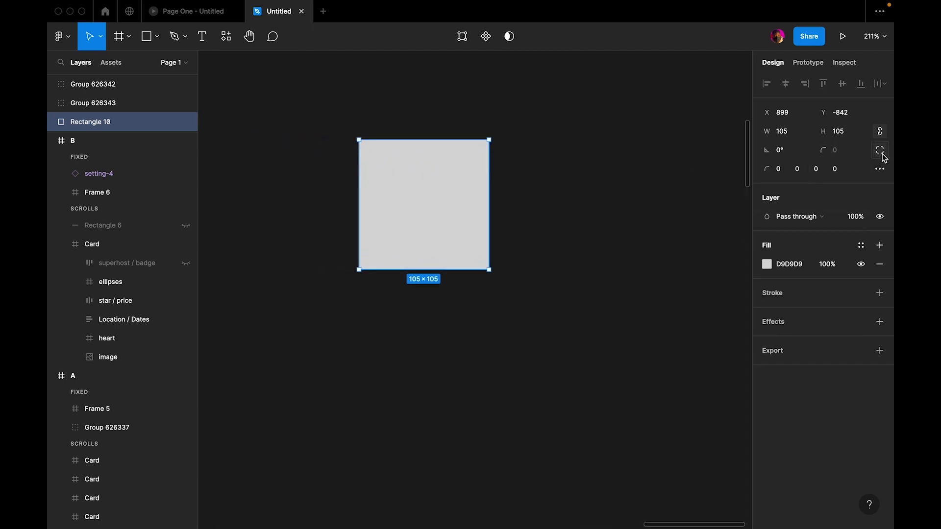
click(802, 171)
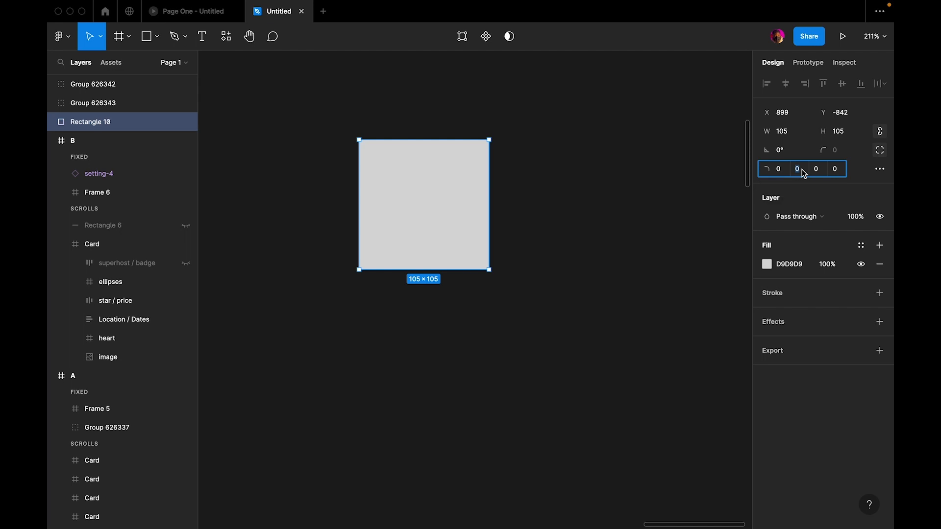
text(20)
key(Return)
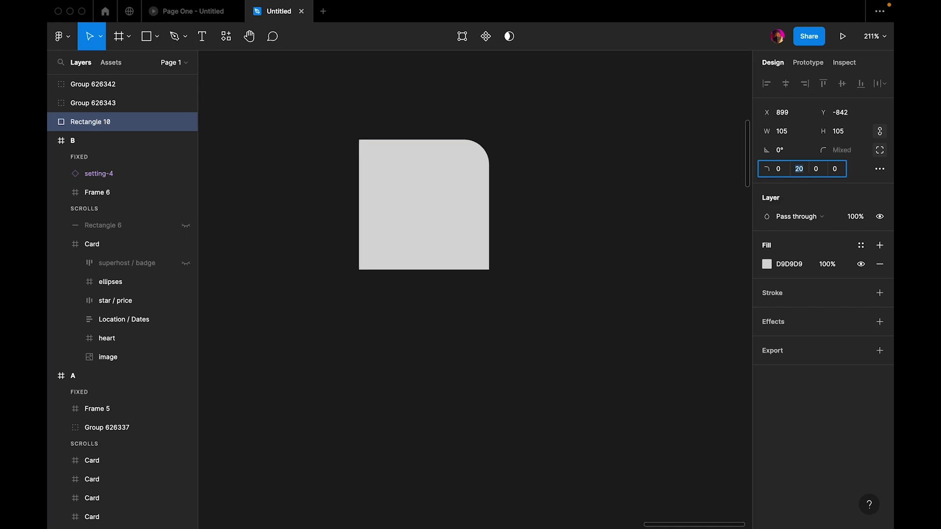
click(833, 169)
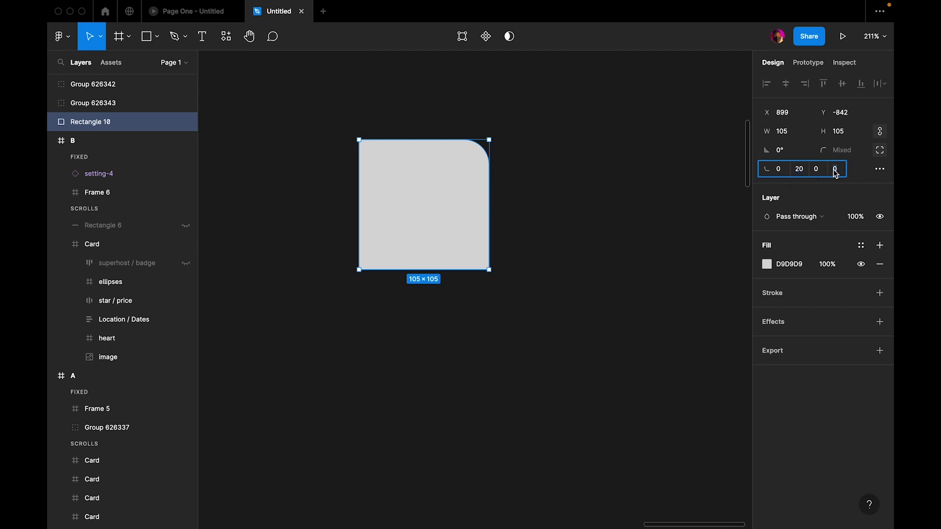
click(816, 170)
text(10)
key(Return)
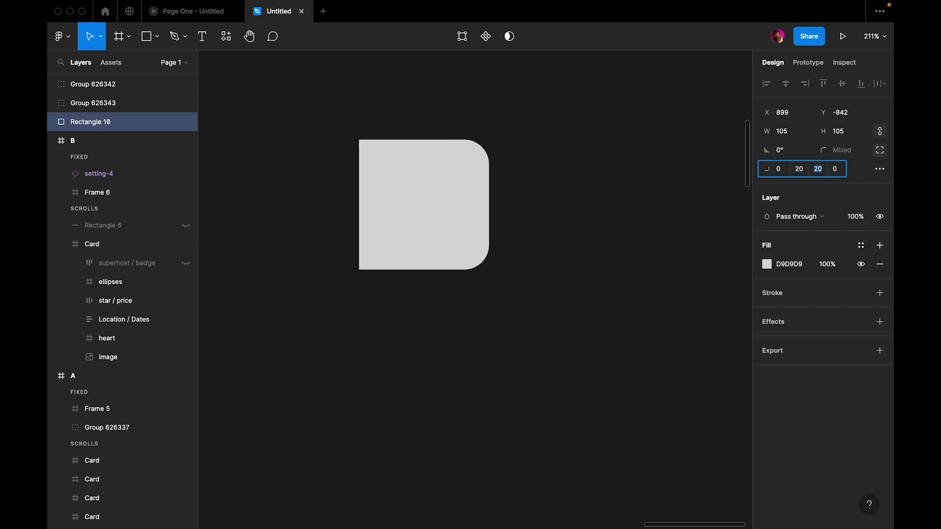
click(544, 172)
scroll(483, 146, up, 2)
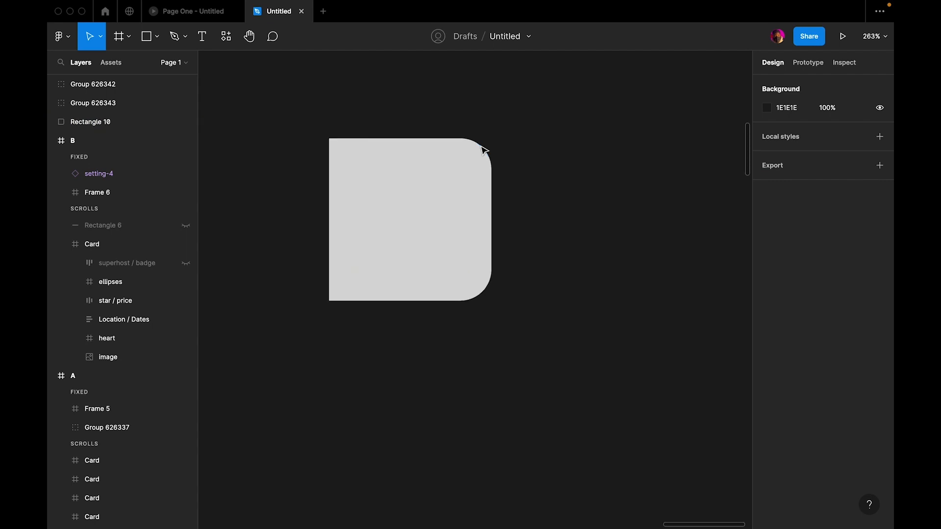
Narrow the rounded shape from its right edge to about 92 wide
click(461, 182)
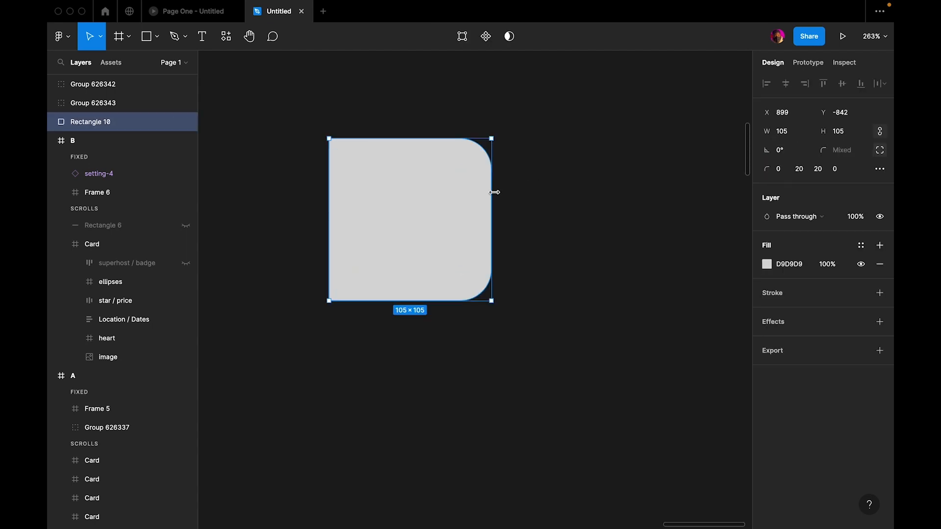
drag(494, 193, 470, 191)
click(506, 206)
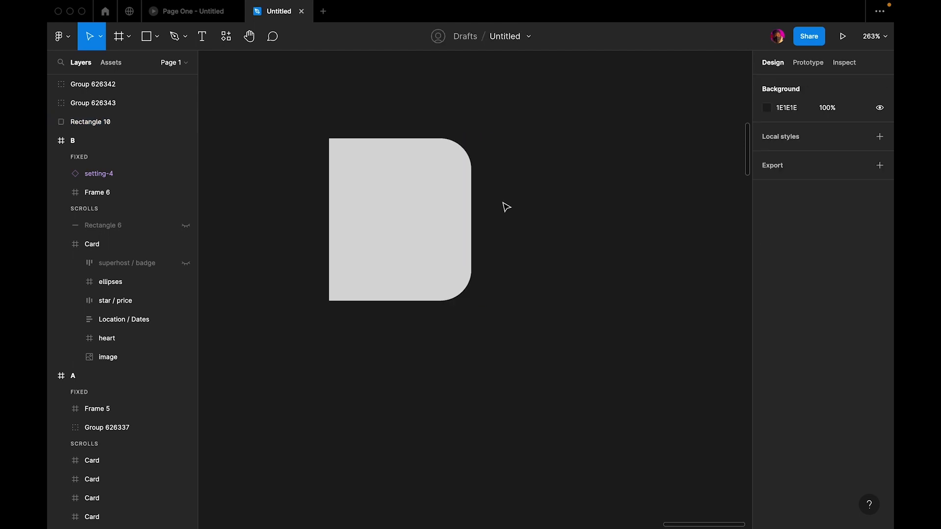
click(409, 187)
click(513, 182)
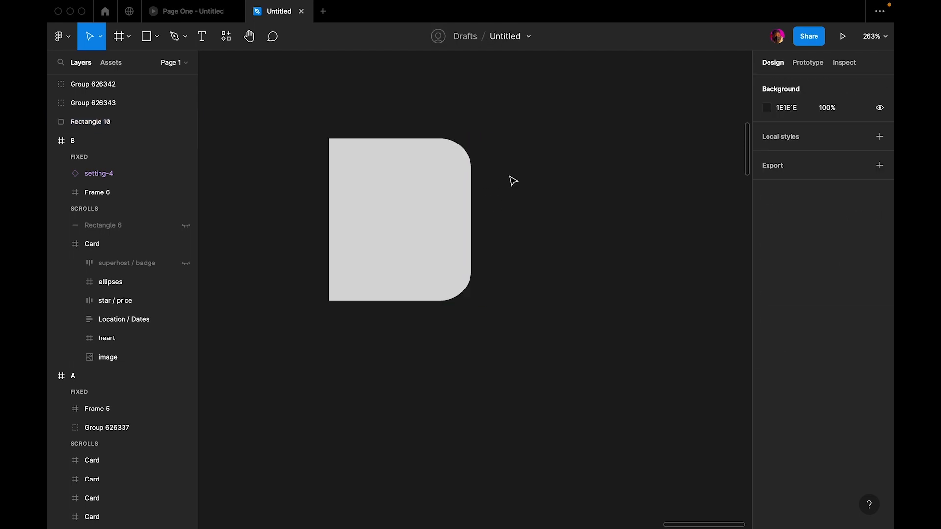
Duplicate the rounded shape and offset the copy slightly up and to the left of the original
click(437, 183)
key(Escape)
click(435, 194)
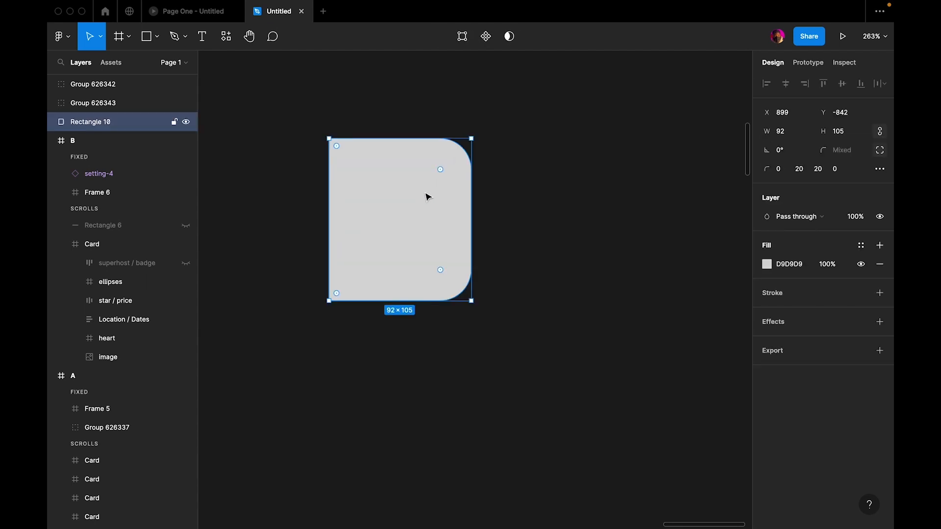
drag(434, 195, 419, 191)
click(529, 227)
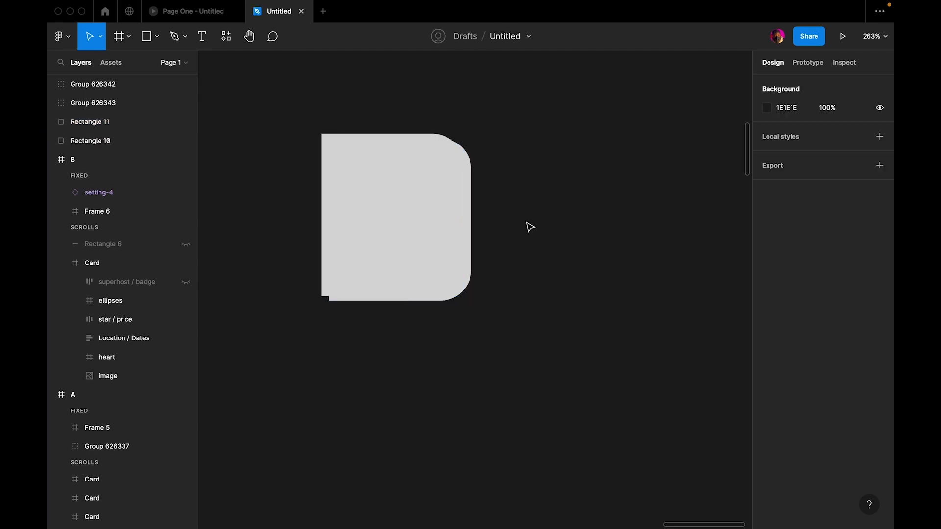
Lighten the fill of the back shape, Rectangle 10, to E8E8E8
click(473, 214)
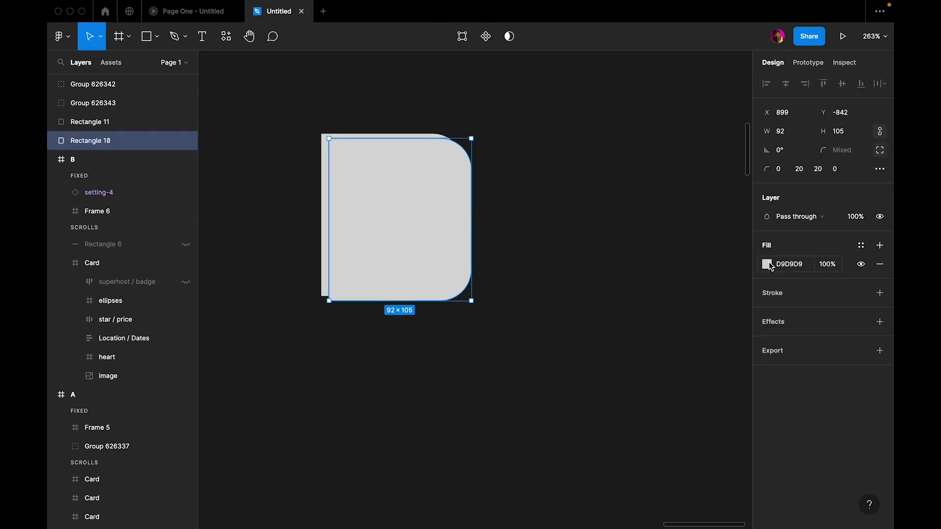
click(768, 265)
drag(621, 242, 610, 252)
click(526, 261)
click(473, 230)
Shrink the lighter back shape slightly from its lower-right corner so less of it shows behind the front shape
scroll(472, 216, up, 5)
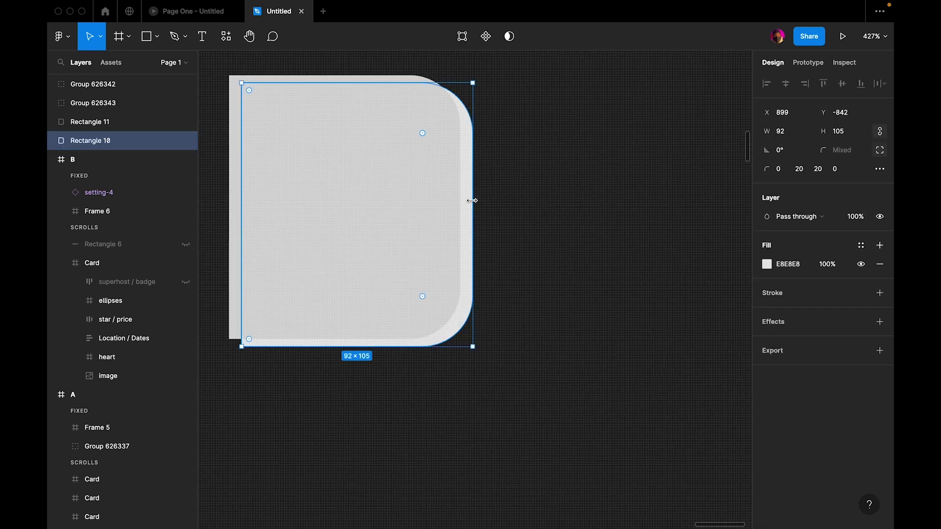
scroll(475, 203, down, 2)
drag(480, 319, 473, 315)
click(536, 325)
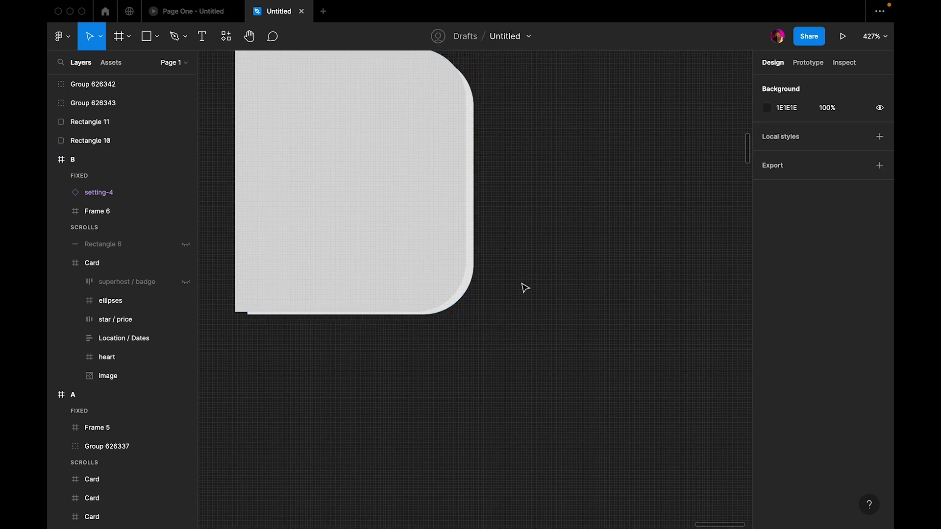
Nudge the darker front shape down to align its bottom edge with the back shape
scroll(512, 242, down, 3)
click(449, 223)
key(Down)
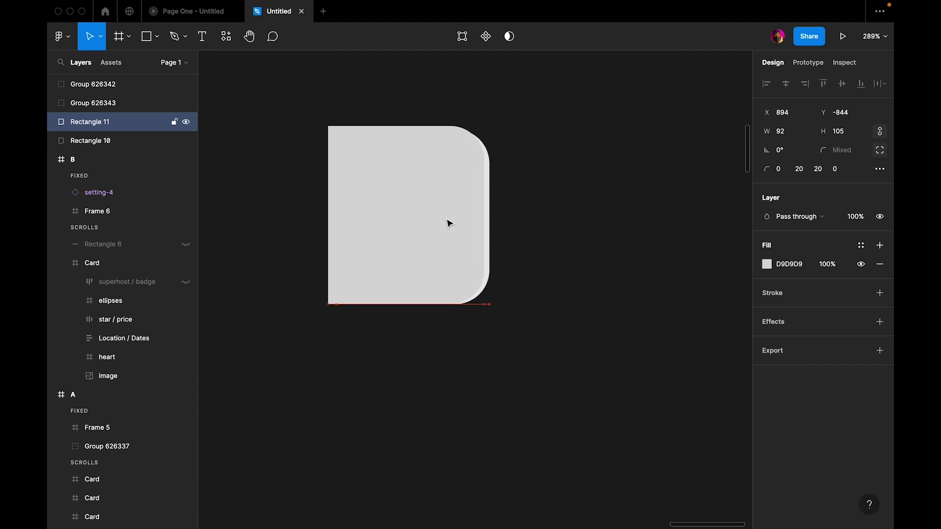
click(590, 208)
Duplicate the darker front shape and move the copy horizontally to the right, to about X 921
click(442, 187)
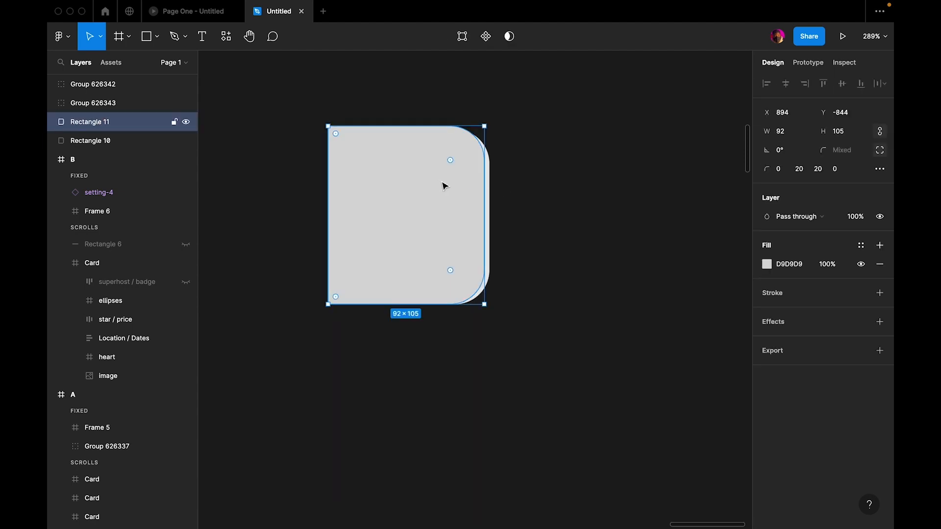
key(super+d)
drag(438, 189, 466, 195)
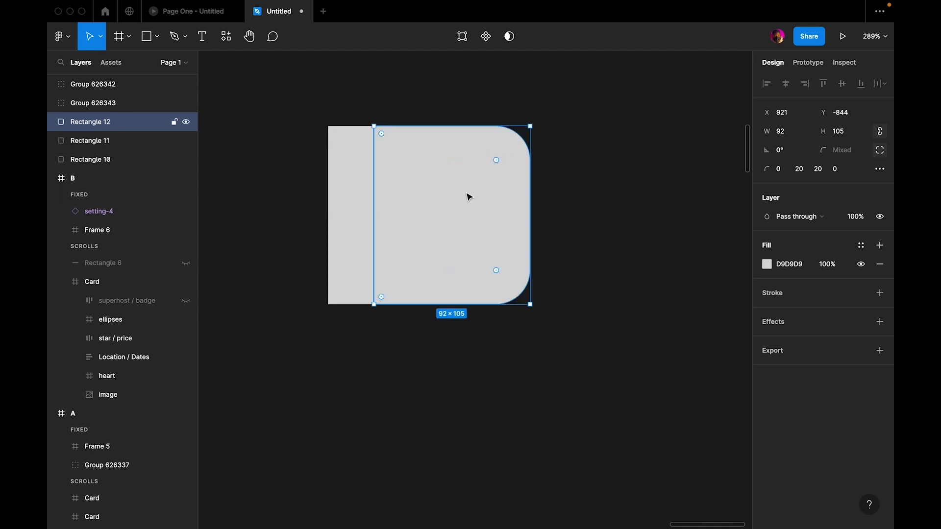
Send the duplicated shape on the right to the back and change its fill to a linear gradient
right_click(466, 195)
click(520, 293)
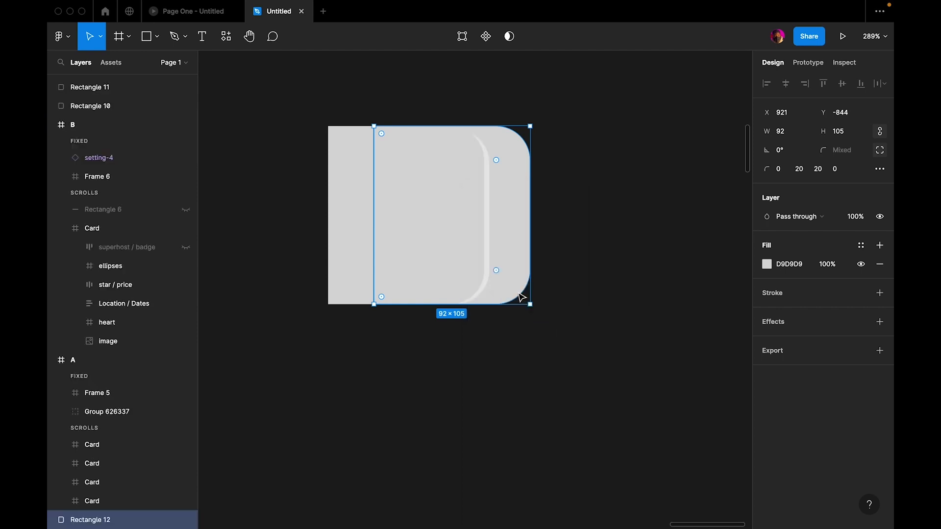
click(766, 265)
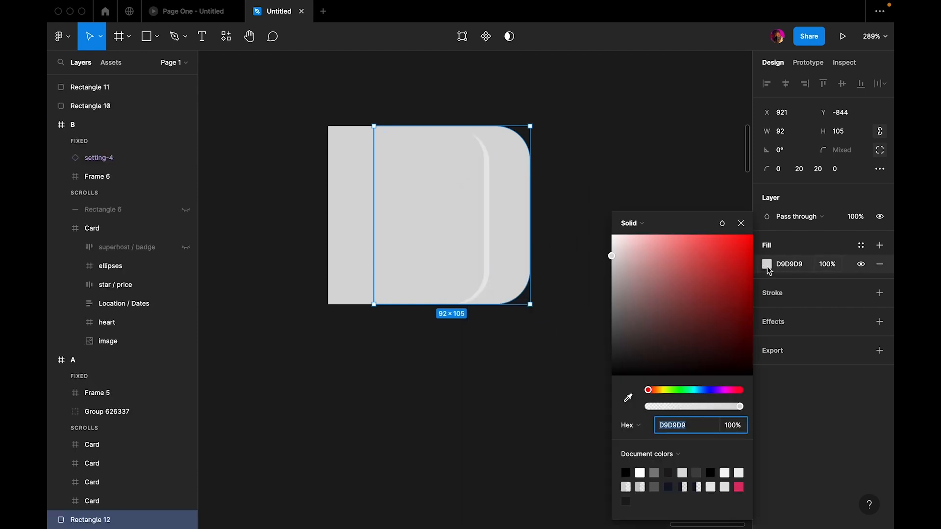
click(653, 219)
click(644, 237)
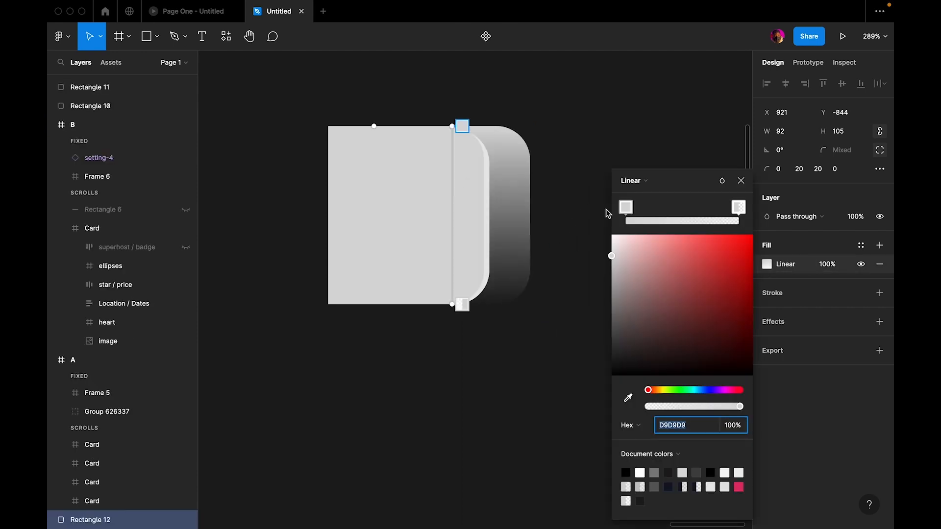
Set the gradient's first stop to white and its end stop, D9D9D9, to 34% opacity
click(626, 207)
drag(634, 257, 532, 152)
drag(738, 209, 702, 210)
key(super+z)
drag(667, 407, 680, 408)
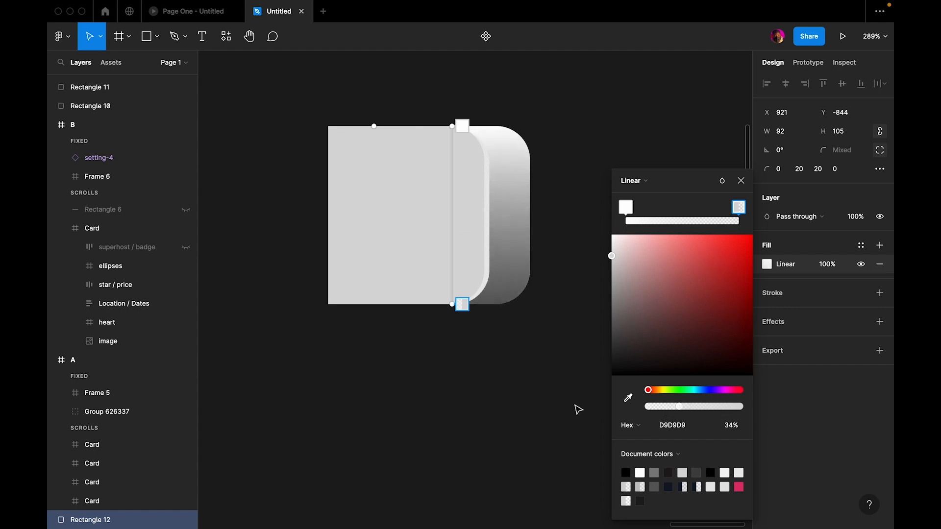
click(740, 181)
click(619, 185)
Move the gradient shape horizontally to the left, to X 901, so only a thin edge shows behind the others
click(507, 211)
drag(521, 214, 485, 212)
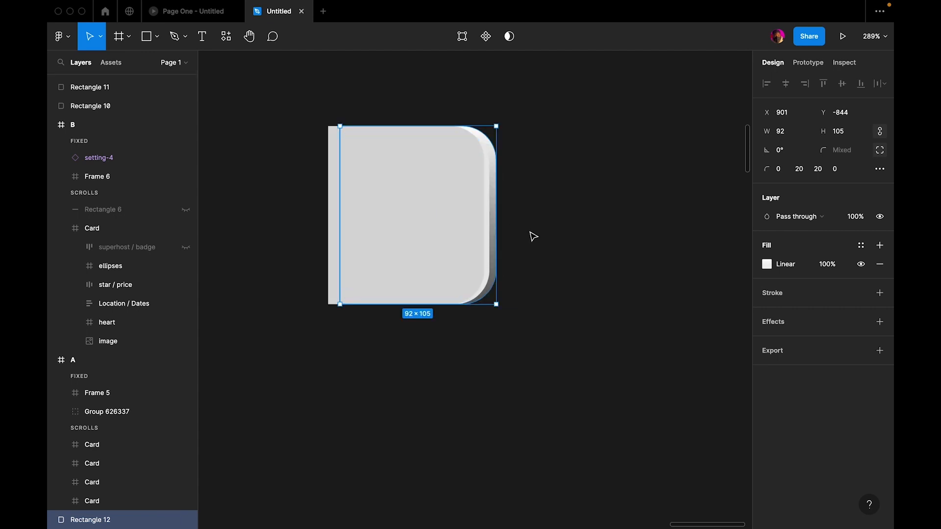
click(534, 236)
Set the top-left and bottom-left corner radii of the front shape to 8
scroll(497, 208, up, 3)
scroll(488, 156, down, 5)
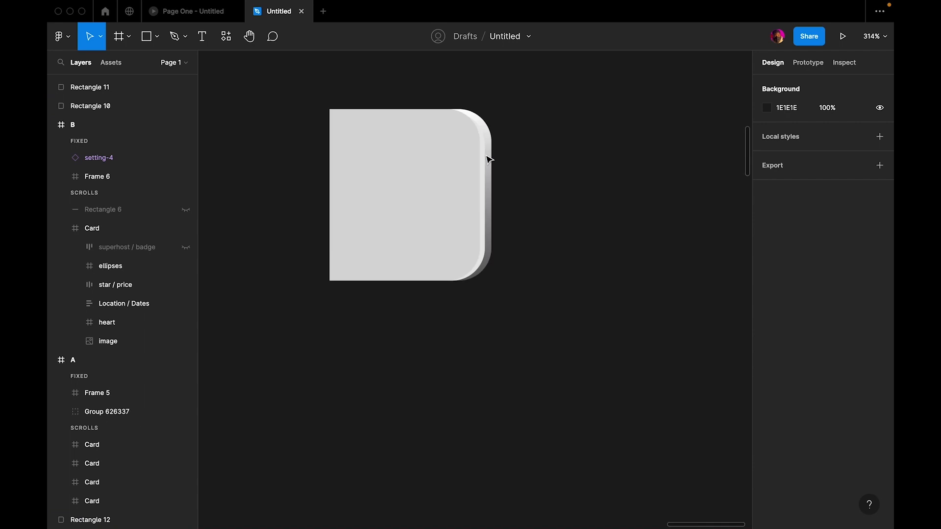
scroll(352, 110, up, 3)
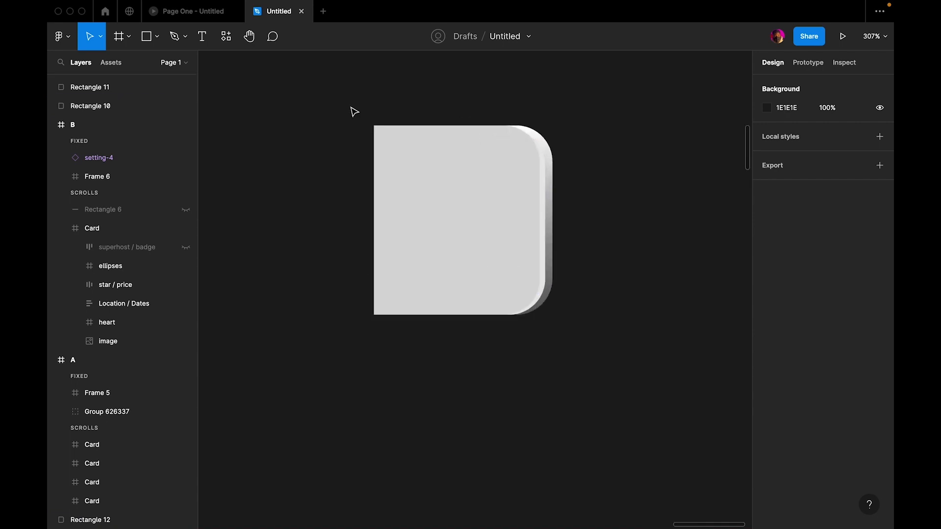
click(407, 162)
click(363, 109)
click(395, 136)
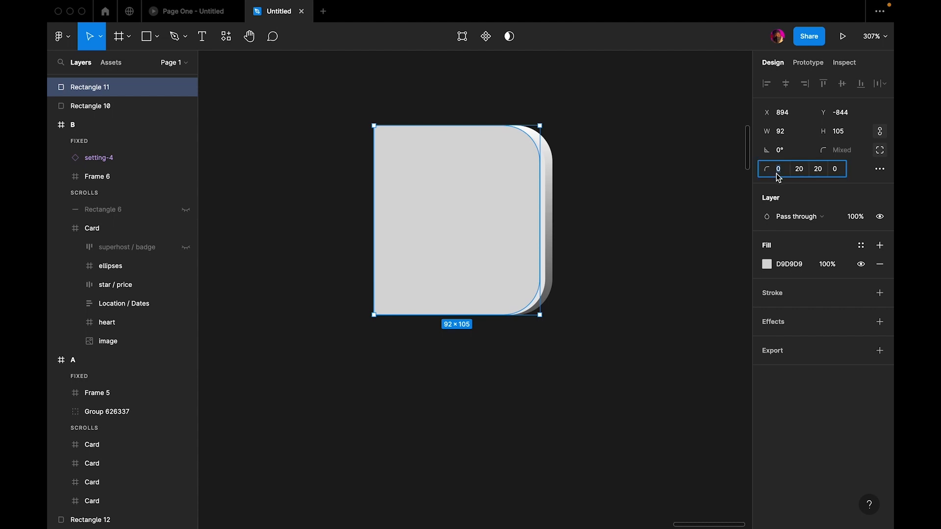
click(783, 174)
key(Return)
click(622, 183)
click(504, 233)
click(837, 167)
text(8)
key(Return)
click(637, 273)
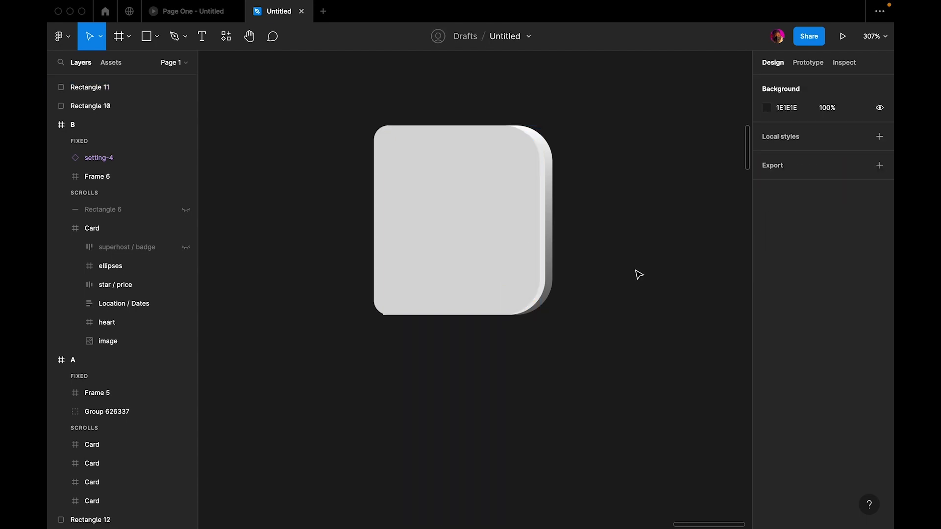
Draw a narrow vertical rectangle about 9 × 99 just inside the front shape's left edge
scroll(634, 277, down, 3)
scroll(539, 175, down, 5)
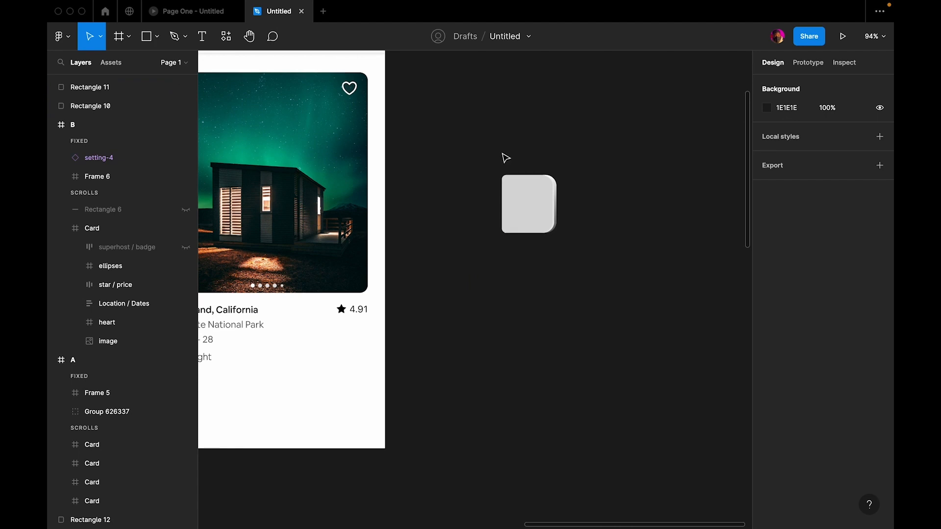
scroll(510, 230, up, 5)
scroll(539, 294, up, 2)
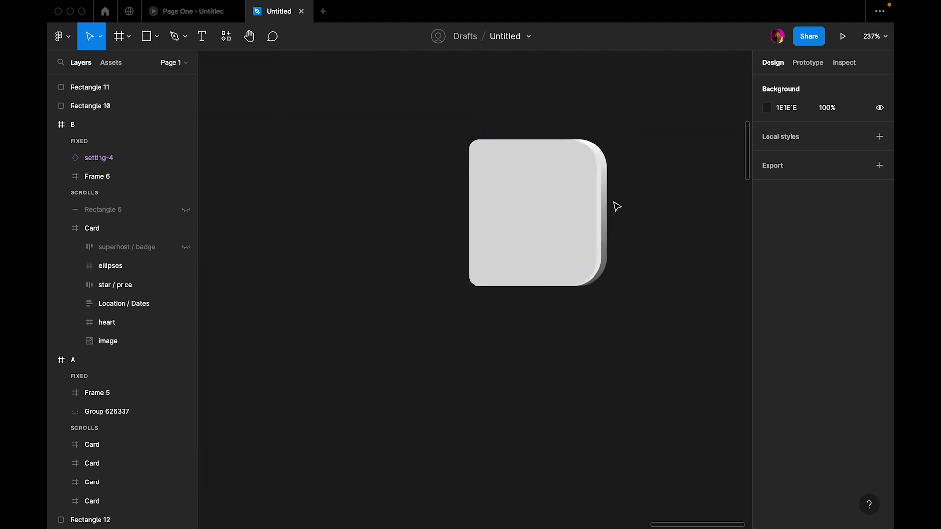
scroll(517, 191, up, 2)
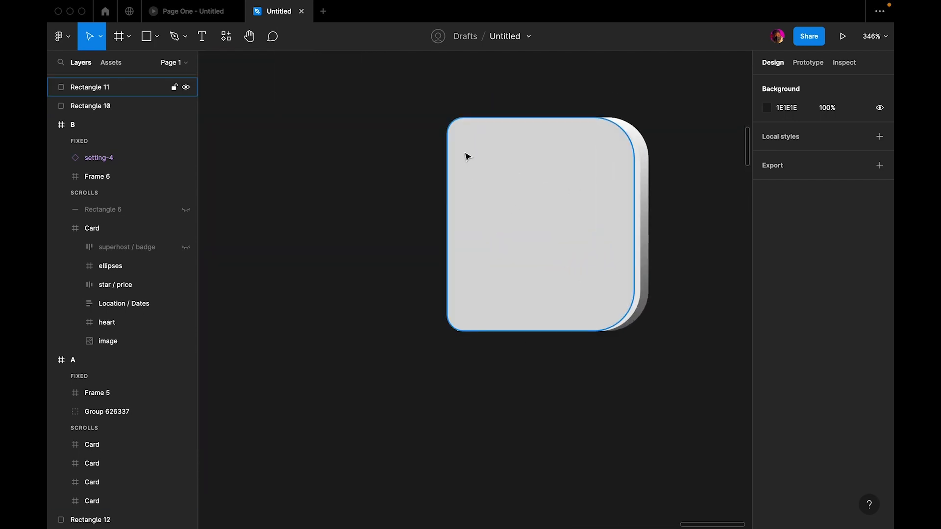
key(r)
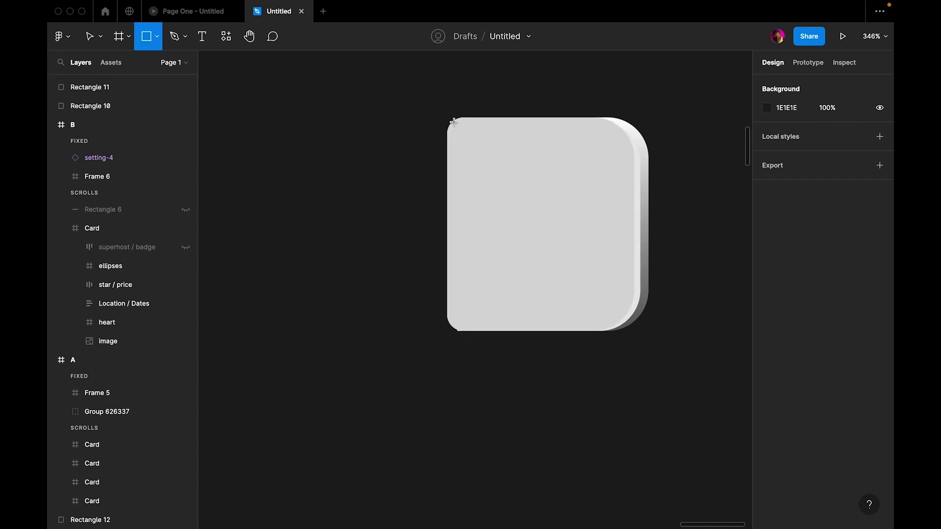
mouse_move(458, 121)
mouse_down()
mouse_move(478, 255)
mouse_move(475, 323)
mouse_up()
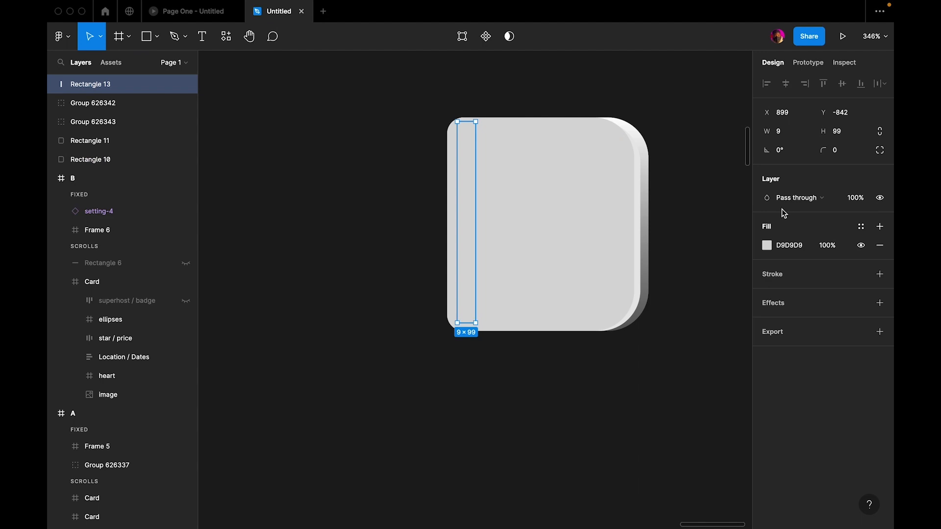
Fill the narrow rectangle with a linear gradient from grey C7C7C7 to 8A8A8A at 0% opacity
click(767, 245)
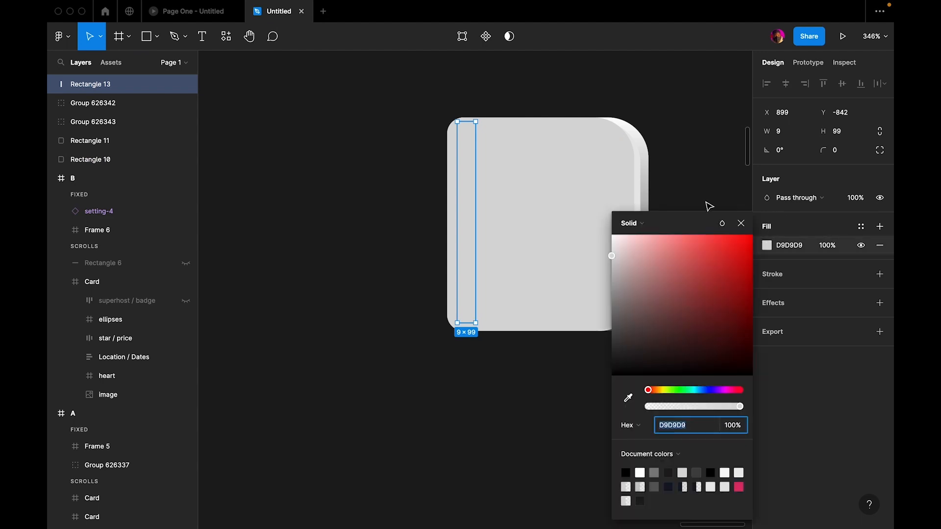
click(636, 224)
click(639, 238)
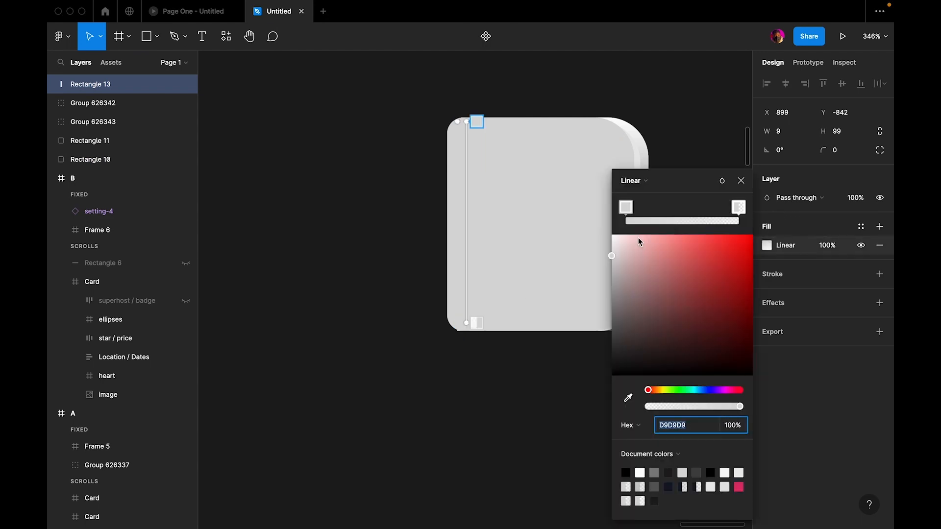
drag(632, 265, 598, 275)
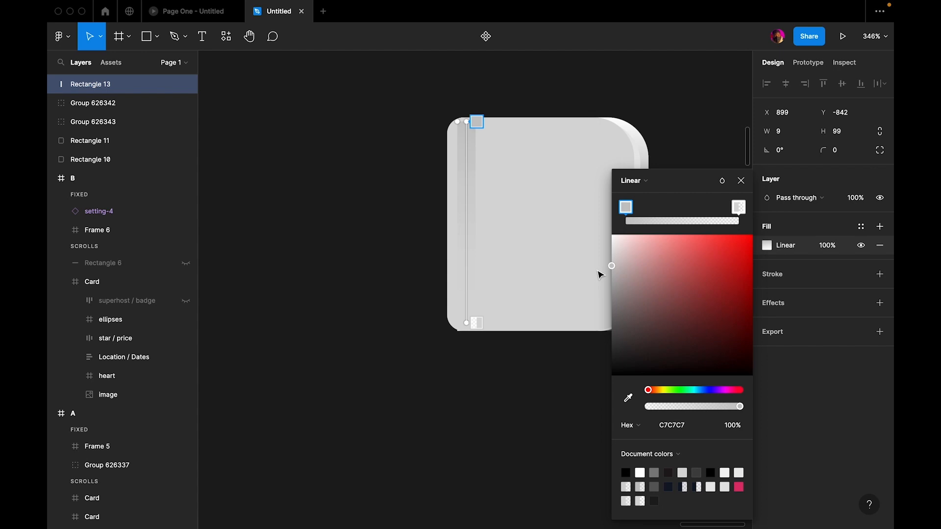
click(732, 206)
drag(619, 328, 601, 299)
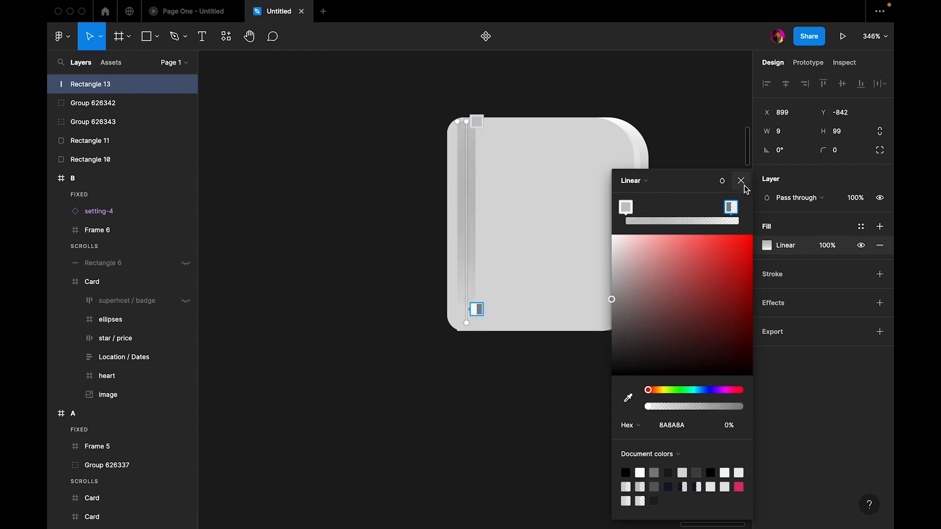
click(742, 183)
click(688, 116)
Nudge the narrow gradient strip left to X 896 and set its corner radius to 8
click(475, 184)
key(Left)
key(Left)
key(Left)
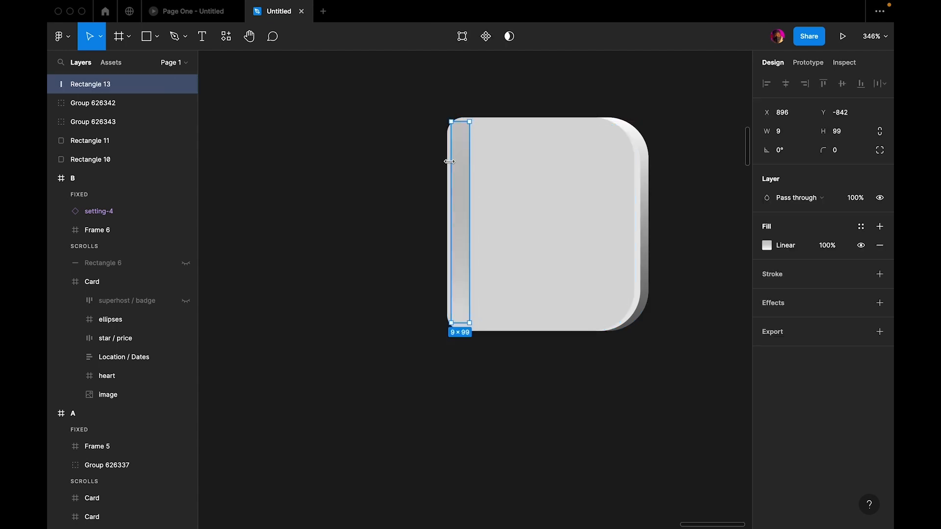
click(839, 152)
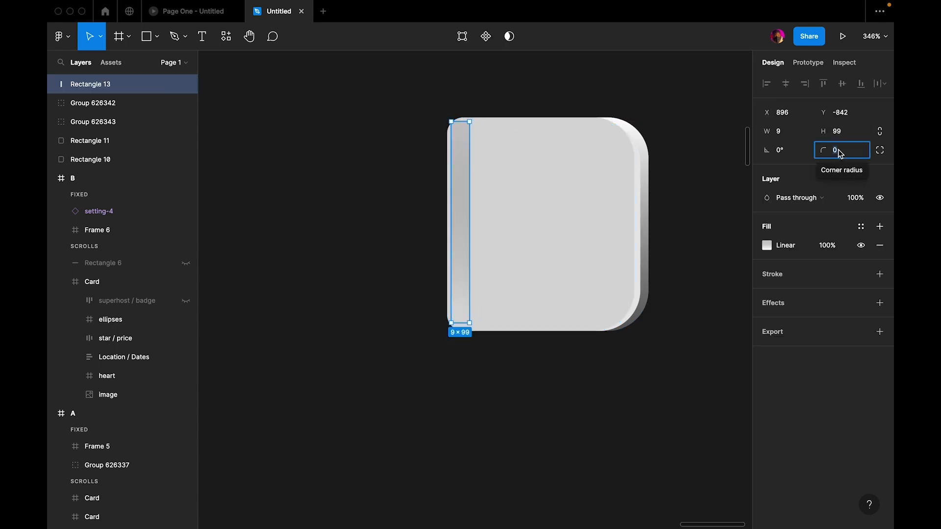
text(8)
key(Return)
click(703, 147)
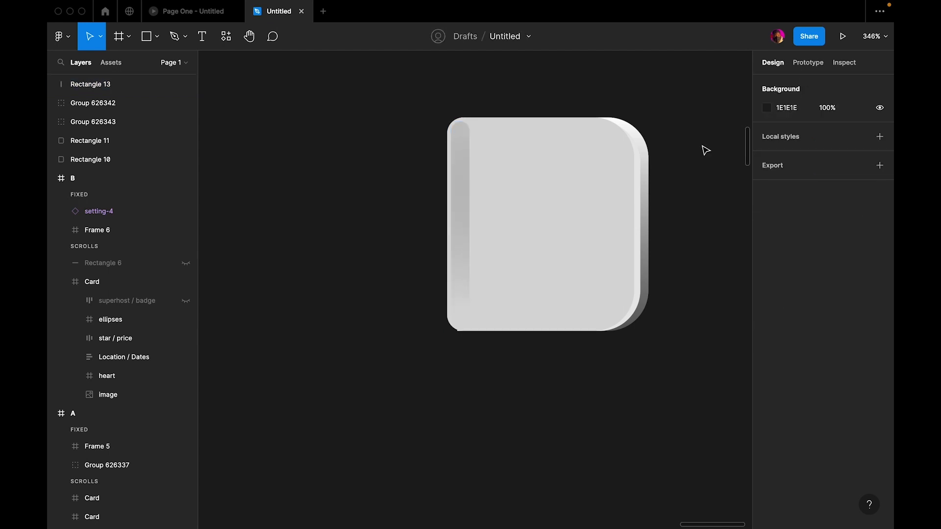
Nudge the rounded gradient strip down to Y -840 on the booklet cover
click(467, 179)
key(Down)
key(Down)
key(Down)
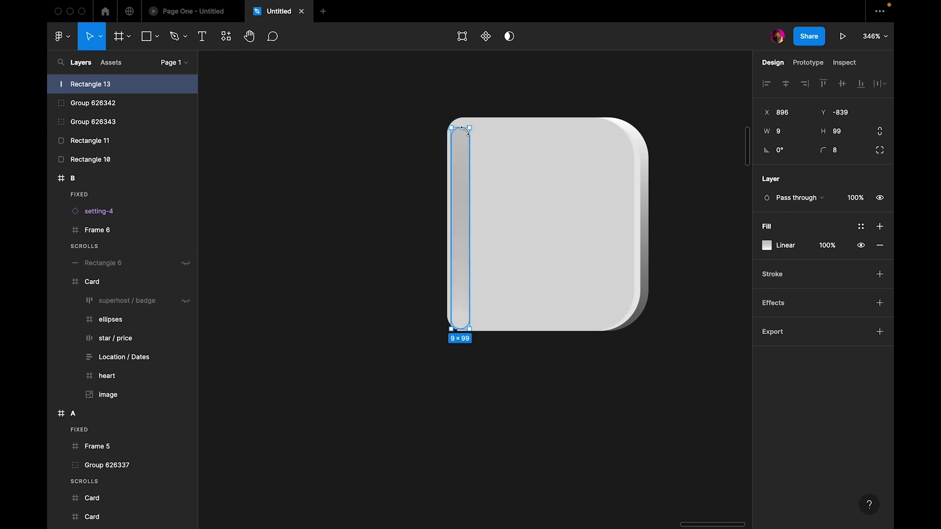
key(Up)
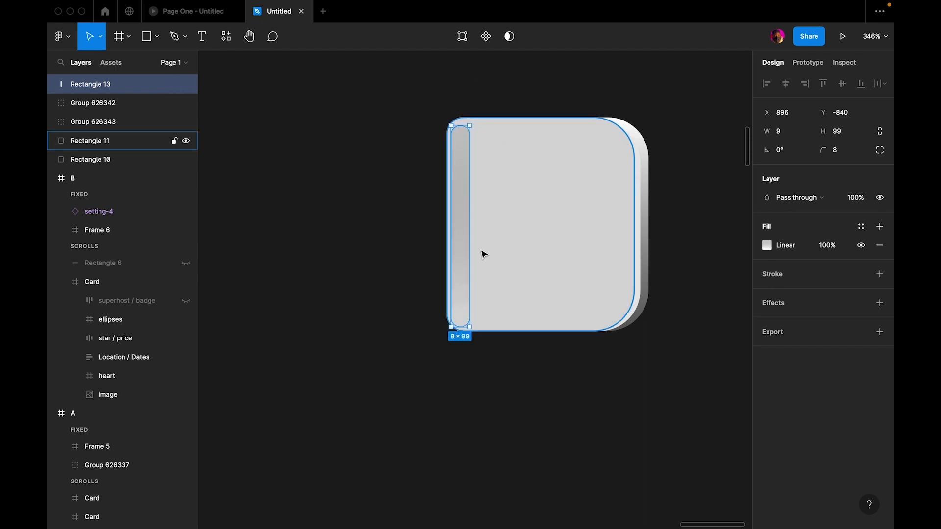
Add a layer blur effect to the gradient strip and shift the strip very slightly to the right
click(880, 304)
click(817, 324)
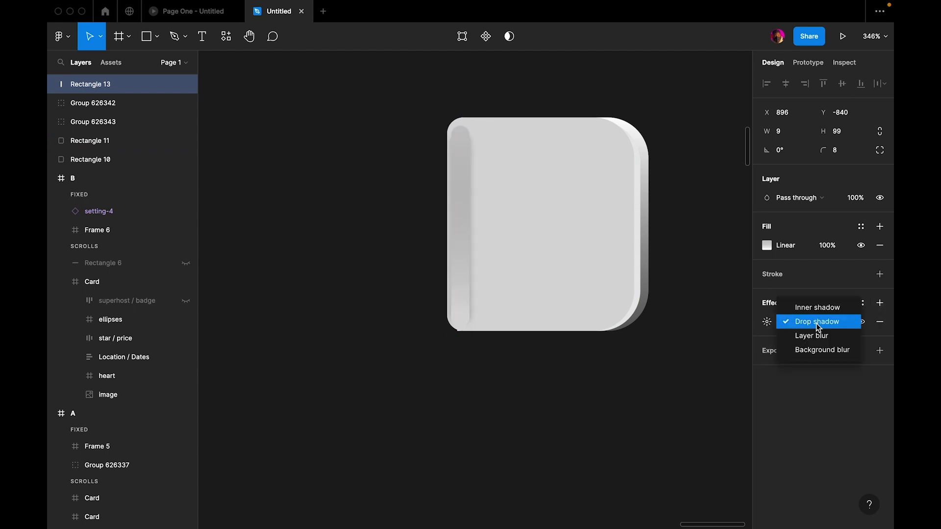
click(817, 340)
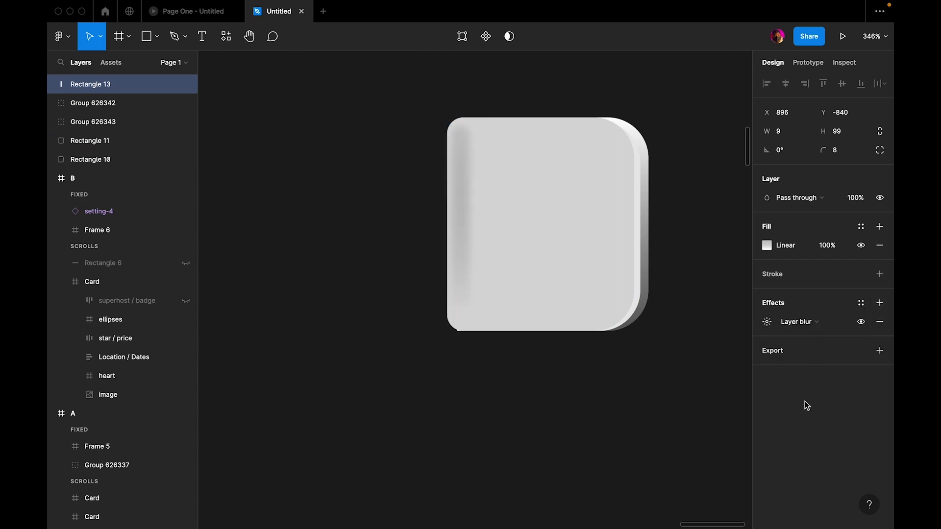
click(700, 397)
drag(466, 244, 467, 244)
click(493, 367)
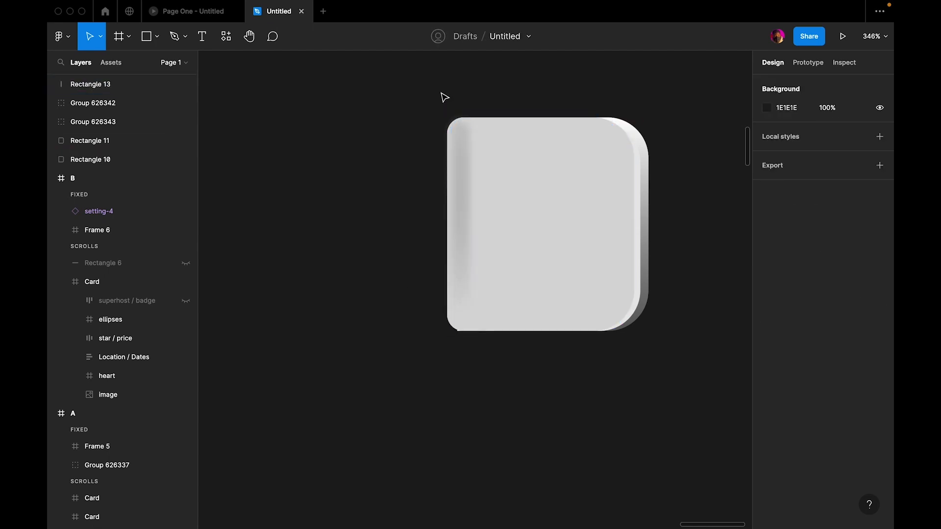
Draw a circle about 42 × 42 near the middle of the booklet's front cover
scroll(422, 130, down, 5)
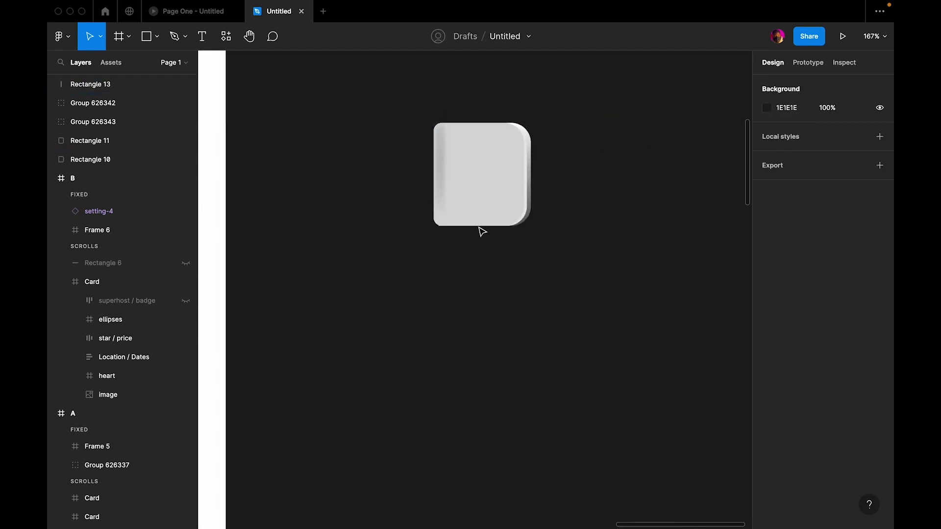
scroll(461, 142, up, 3)
click(489, 173)
key(o)
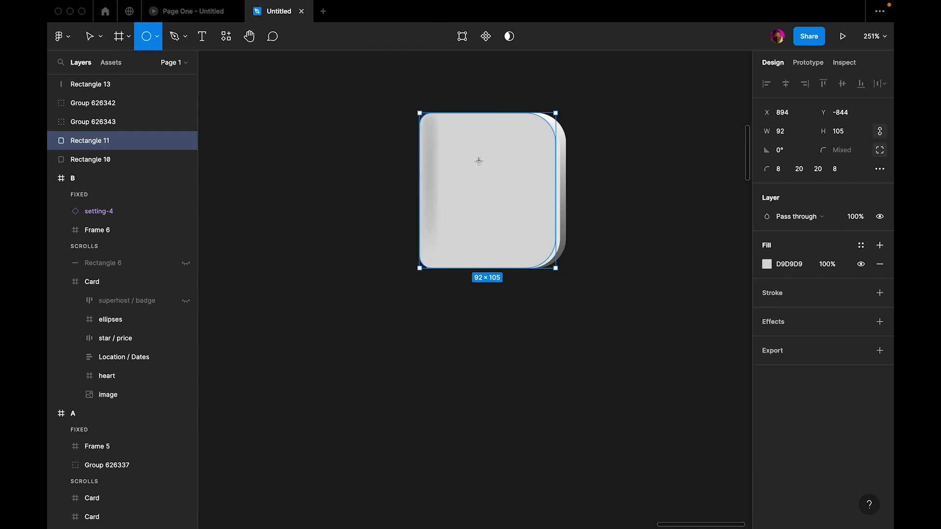
drag(460, 146, 520, 211)
click(599, 223)
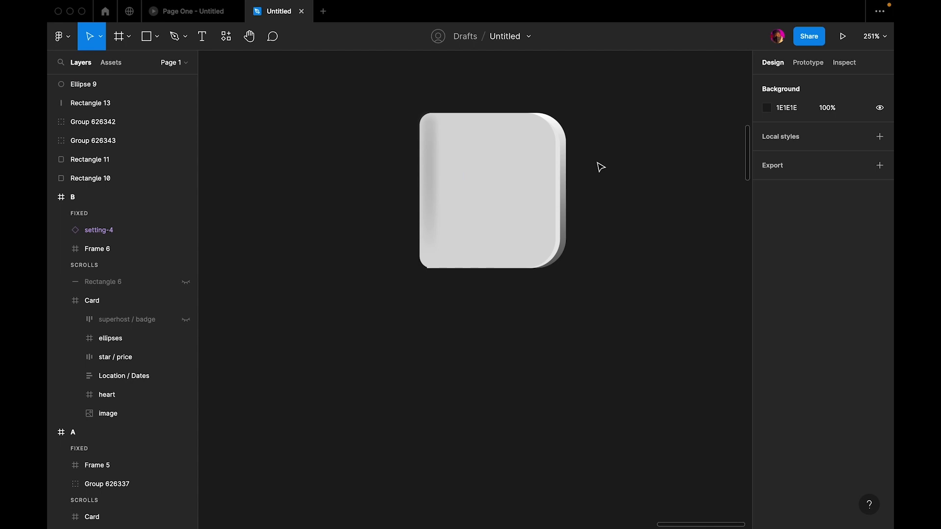
Fill the circle with a portrait from the Avatar user square color styles, searching the styles for "avat"
click(500, 169)
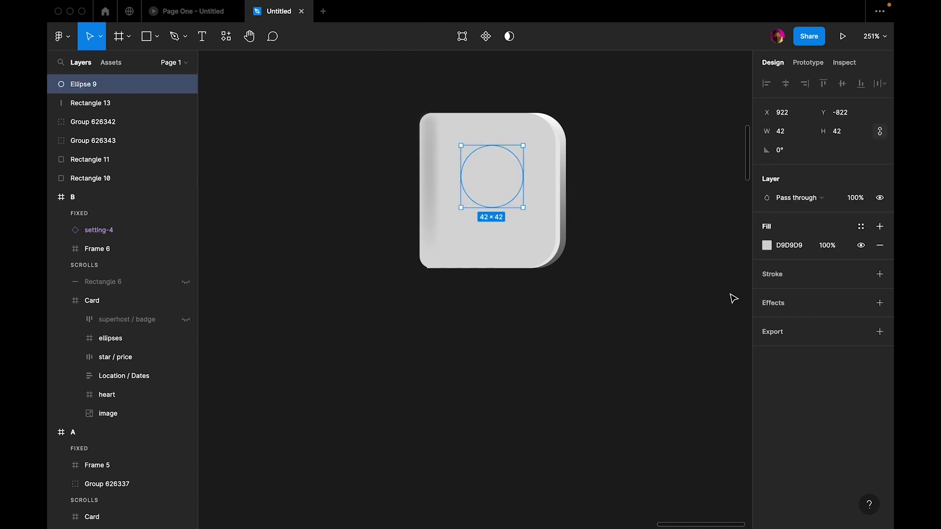
click(861, 226)
scroll(822, 407, down, 1)
scroll(822, 332, up, 1)
text(imag)
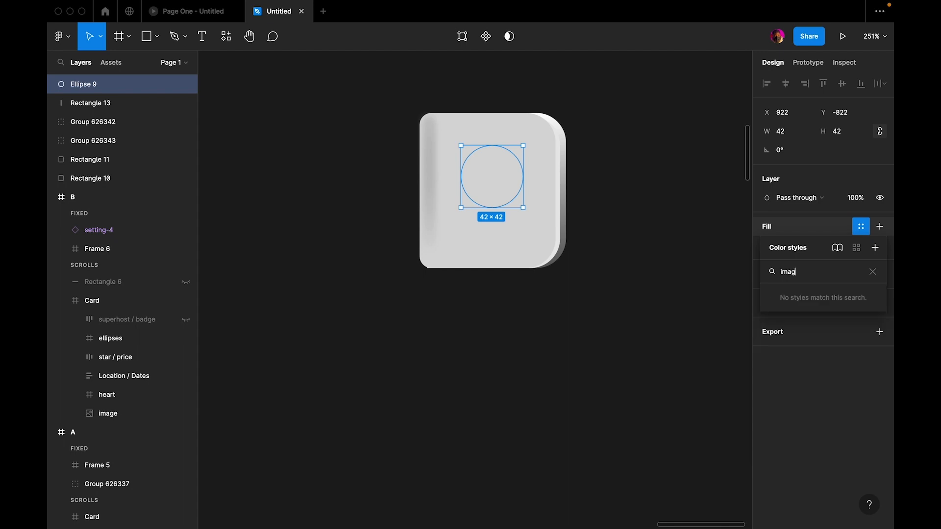
key(super+a)
text(avat)
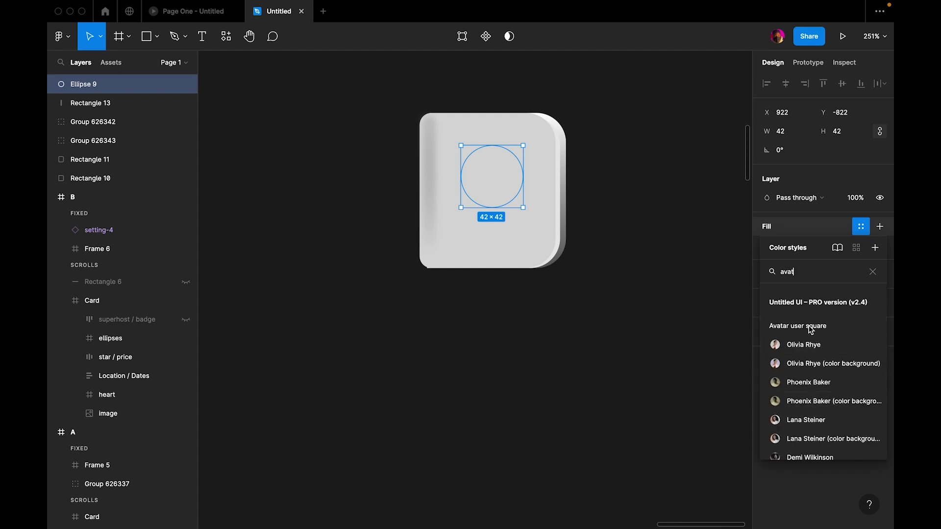
scroll(816, 317, down, 3)
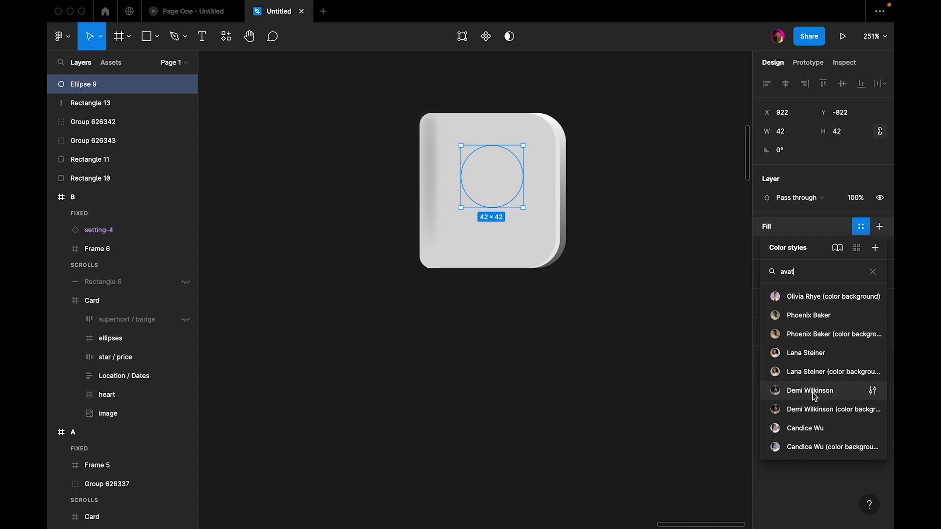
scroll(813, 392, down, 2)
click(803, 355)
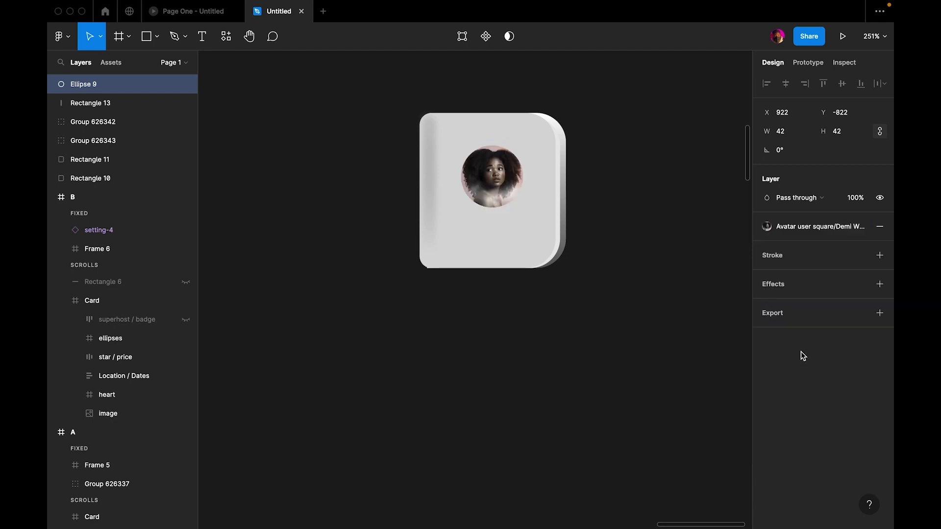
click(664, 355)
Move the avatar circle slightly down and left on the booklet cover and scale it to about 49 × 49
click(496, 170)
drag(496, 171, 492, 178)
key(k)
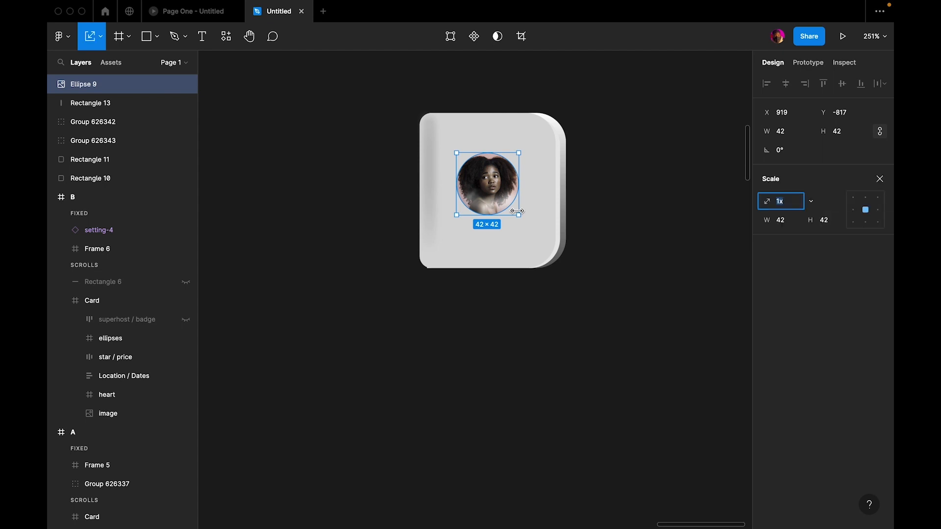
drag(517, 211, 500, 196)
click(590, 218)
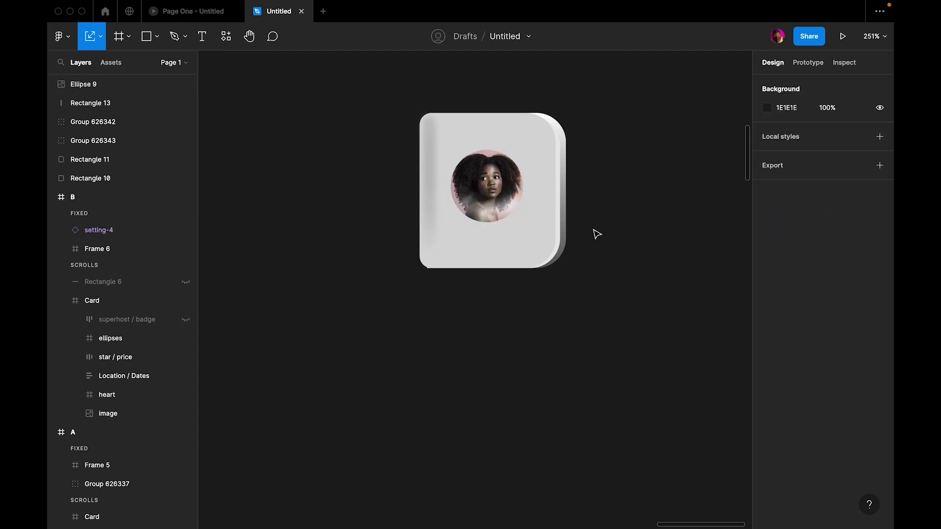
Add an effect to the avatar circle and make it an inner shadow
scroll(499, 146, down, 5)
scroll(480, 141, up, 4)
click(509, 168)
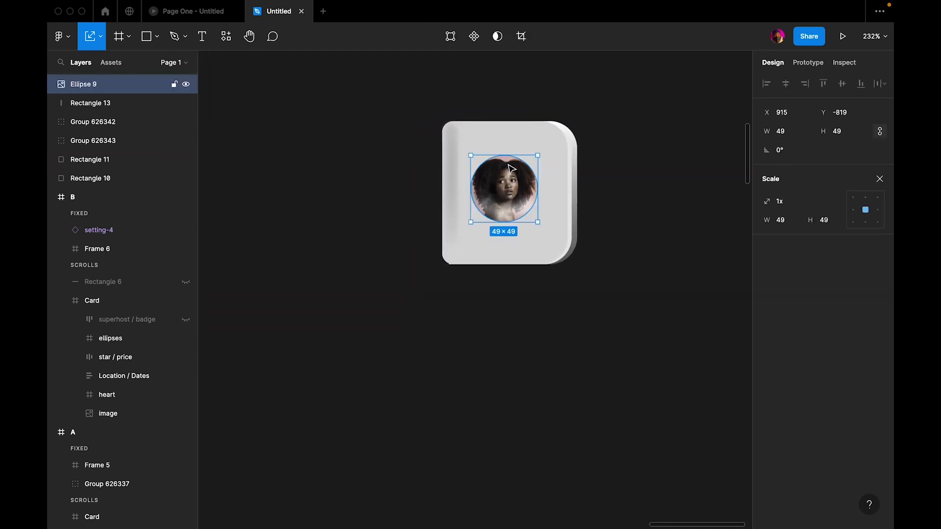
key(v)
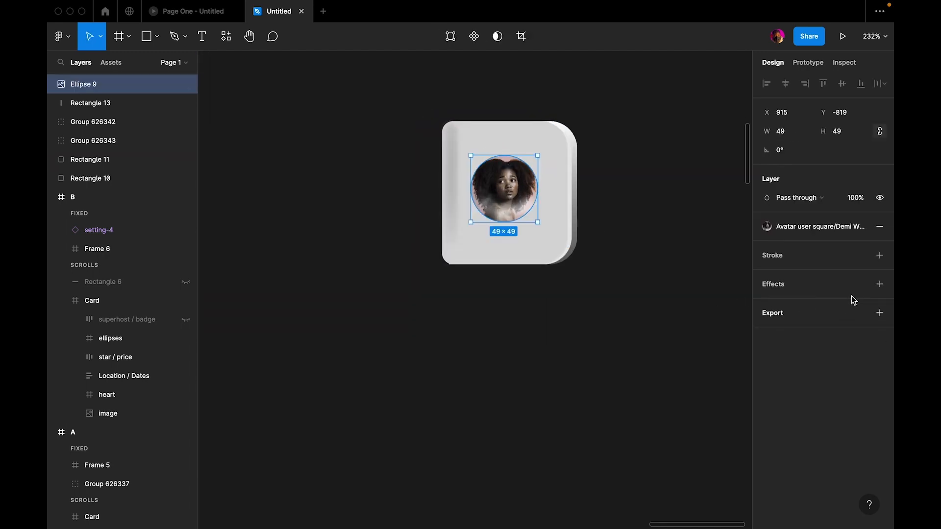
click(879, 284)
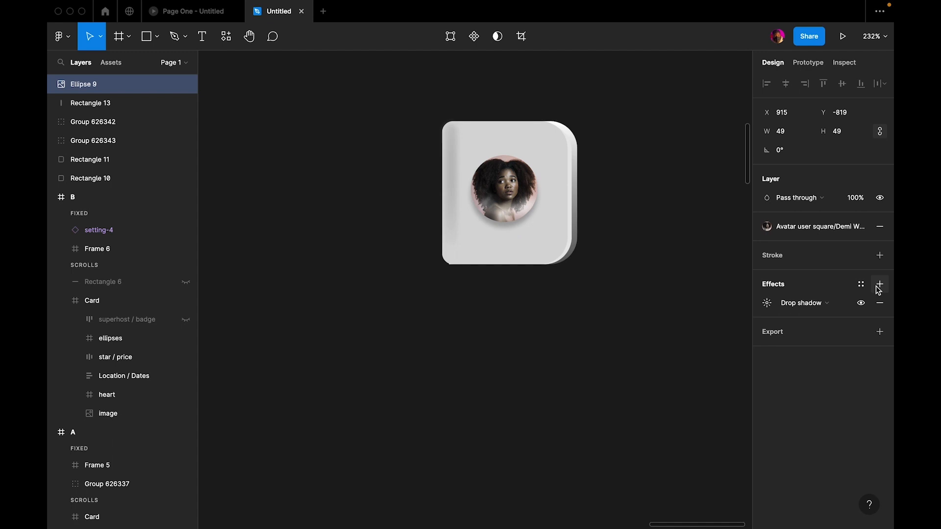
click(821, 304)
click(821, 290)
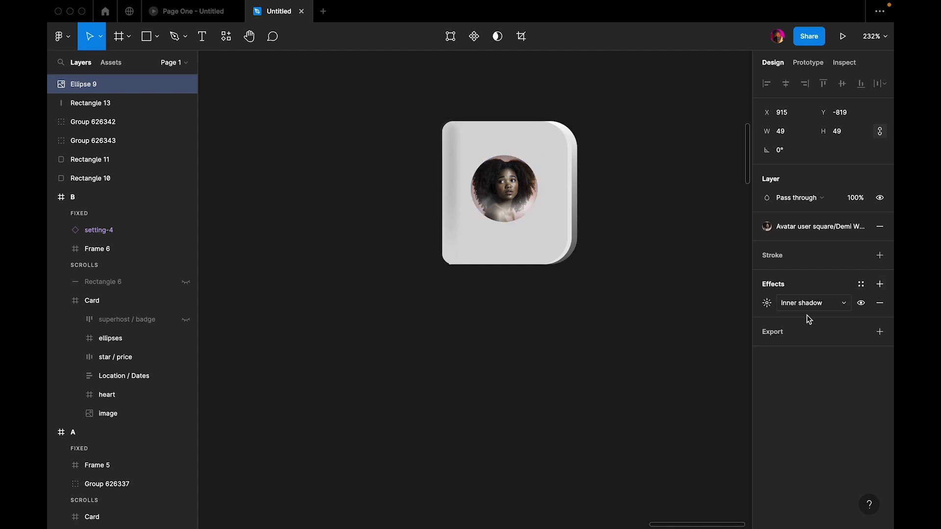
Set the avatar's inner shadow to 58% opacity with a spread of 1
click(766, 303)
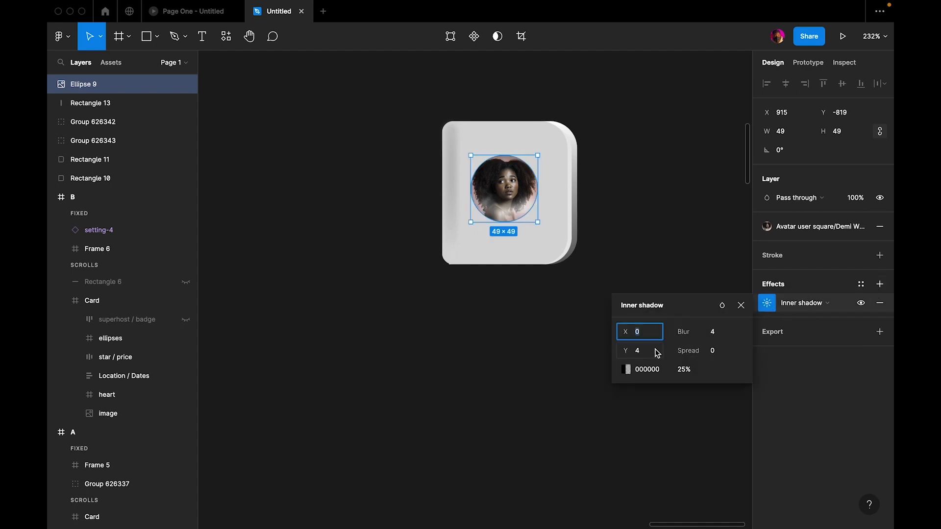
click(625, 369)
drag(532, 407, 560, 405)
click(725, 349)
key(Up)
key(Up)
key(Down)
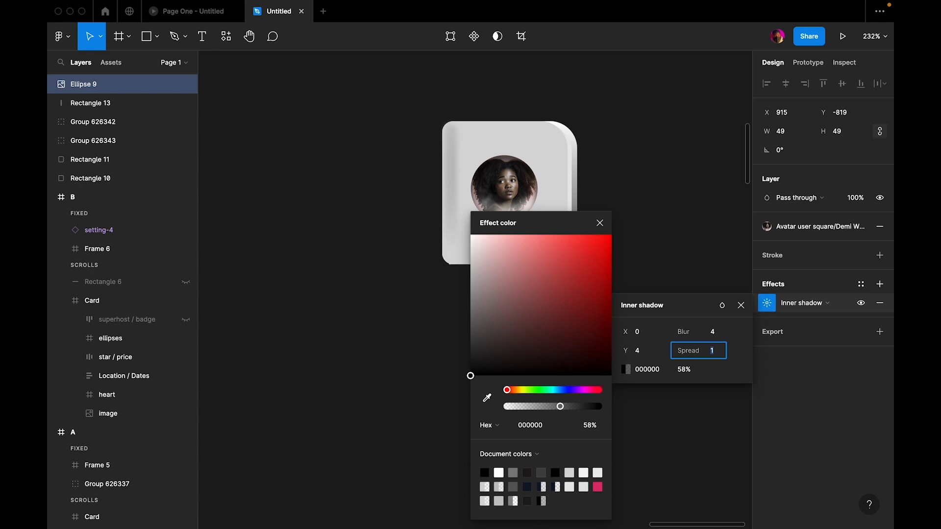
click(741, 304)
click(698, 239)
Raise the opacity of the avatar's inner shadow to 67%
scroll(657, 208, down, 5)
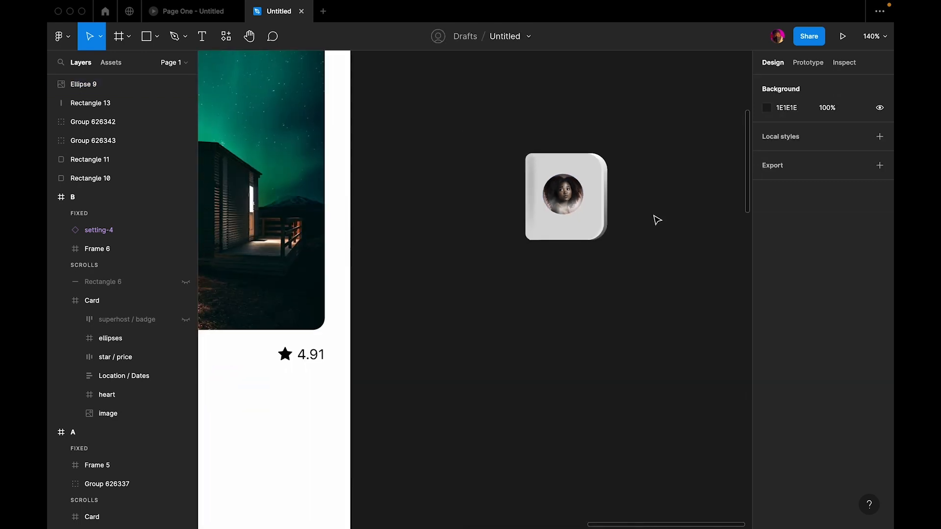
scroll(653, 236, up, 8)
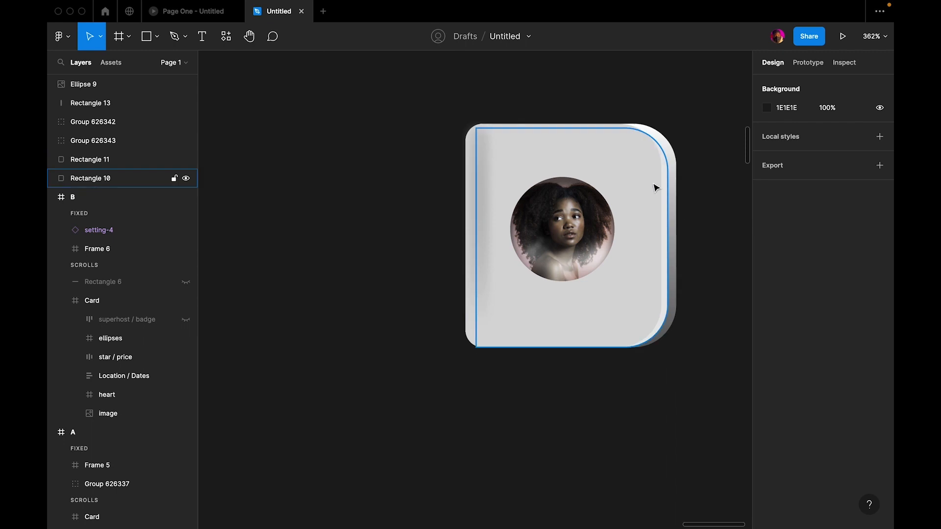
click(587, 264)
click(770, 303)
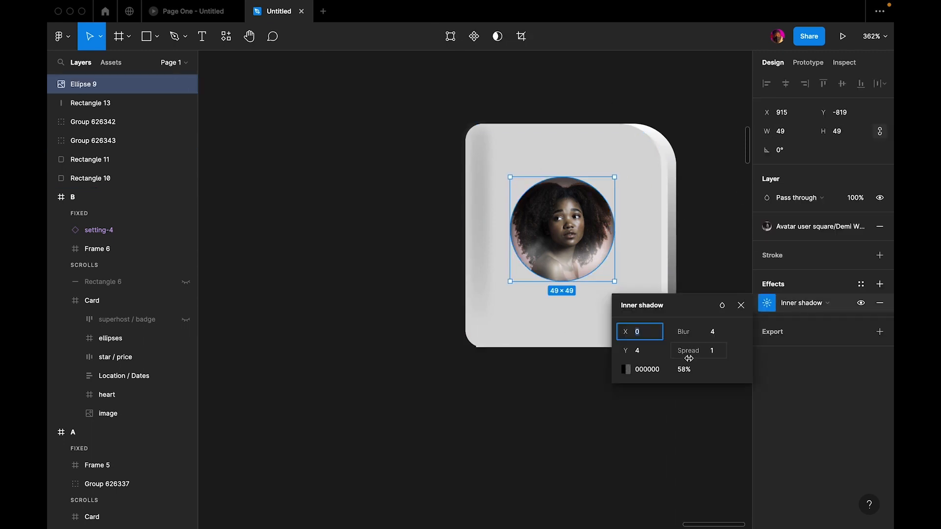
click(629, 372)
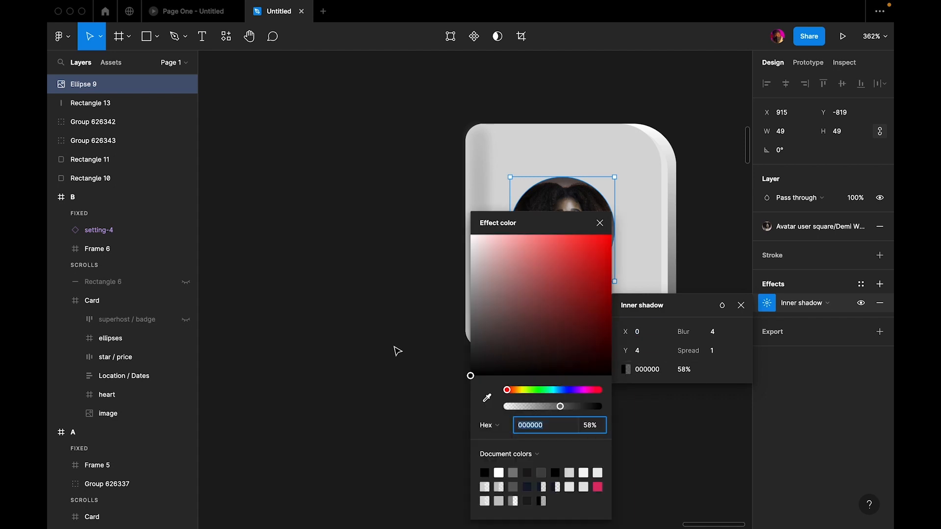
scroll(417, 354, right, 5)
mouse_move(560, 407)
mouse_down()
mouse_move(580, 408)
mouse_move(569, 408)
mouse_up()
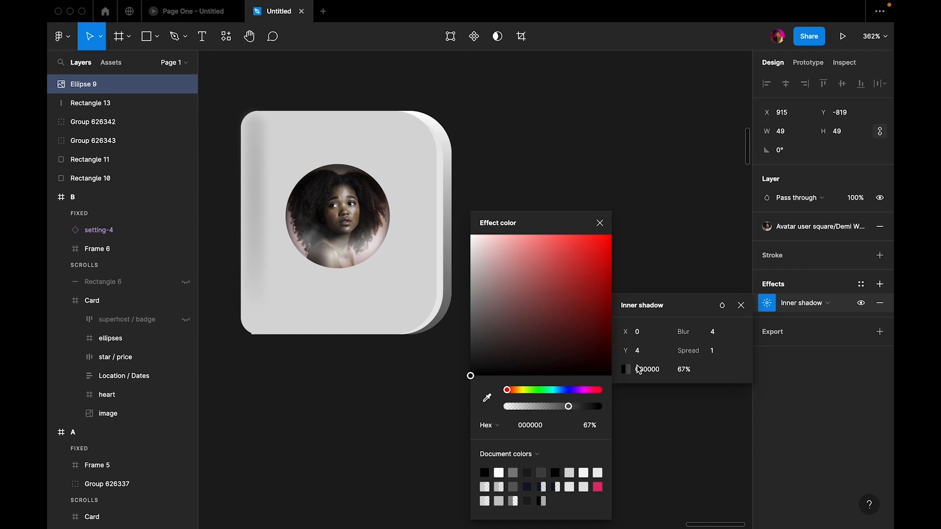
Set the X offset of the avatar's inner shadow to 2 and fine-tune it in single-unit increments
click(643, 335)
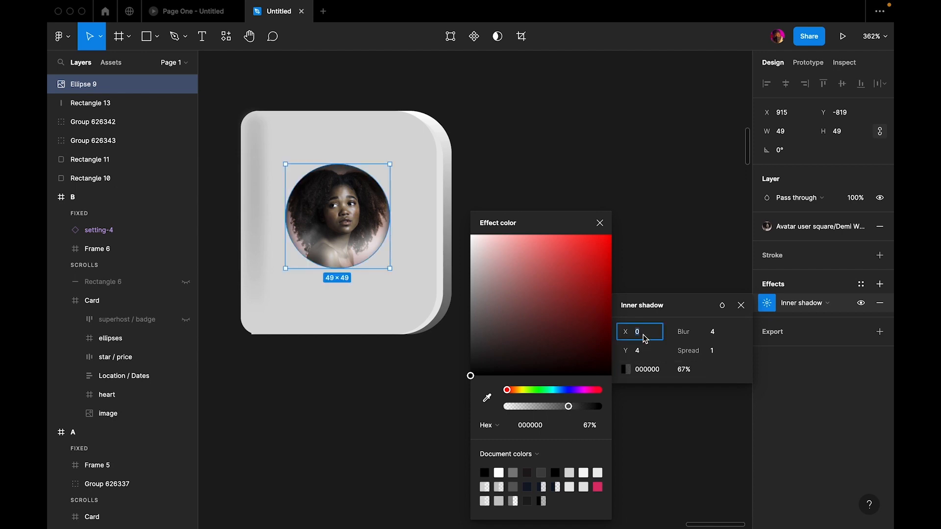
text(2)
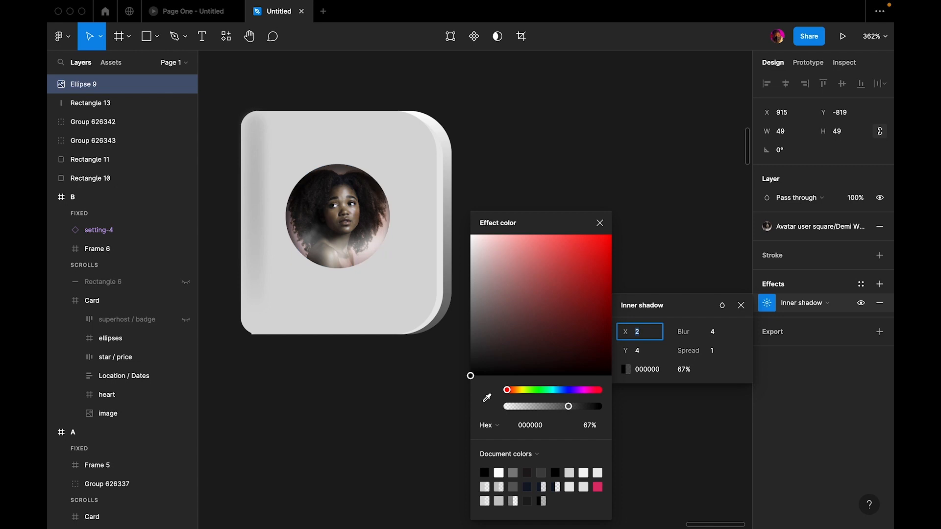
key(Up)
key(Down)
key(Up)
click(617, 170)
scroll(573, 154, down, 10)
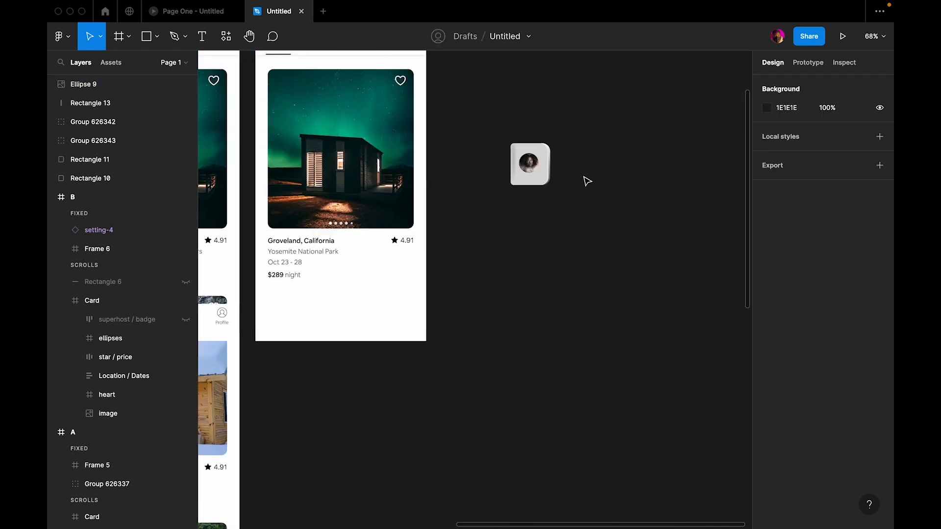
drag(500, 139, 566, 210)
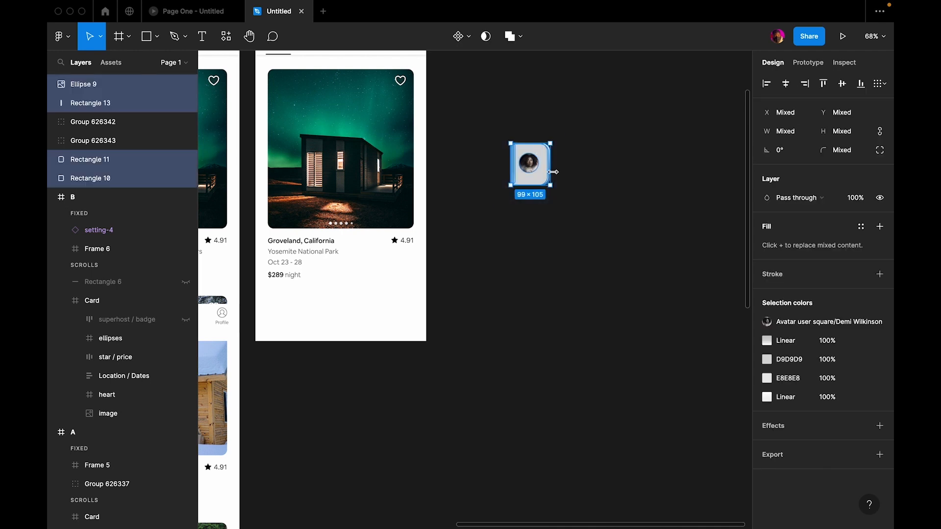
scroll(551, 144, up, 5)
click(575, 176)
Group the two page rectangles behind the booklet's front cover and rename the group Static
scroll(521, 151, up, 3)
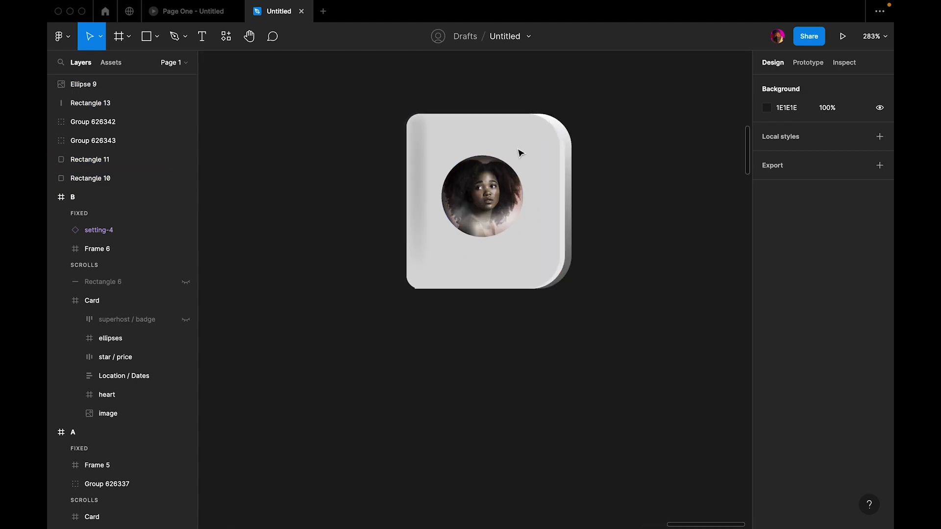
drag(572, 120, 567, 164)
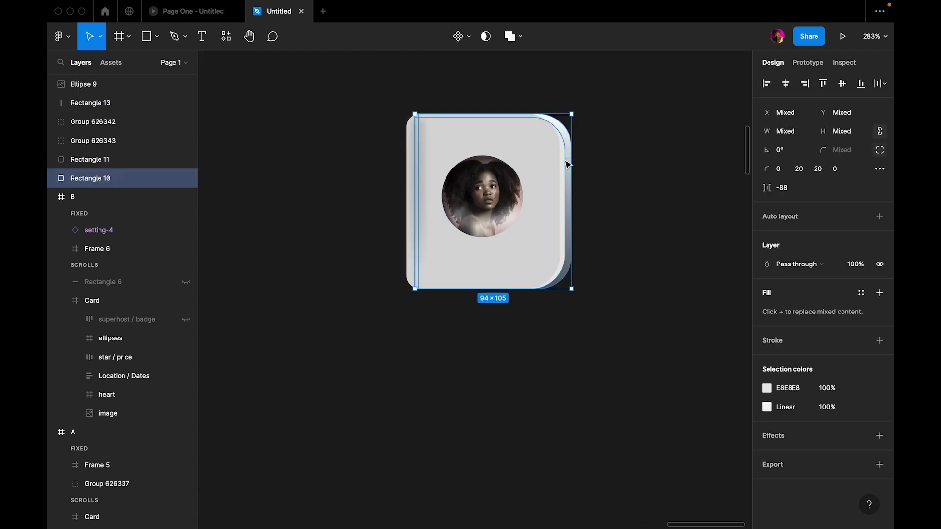
key(super+g)
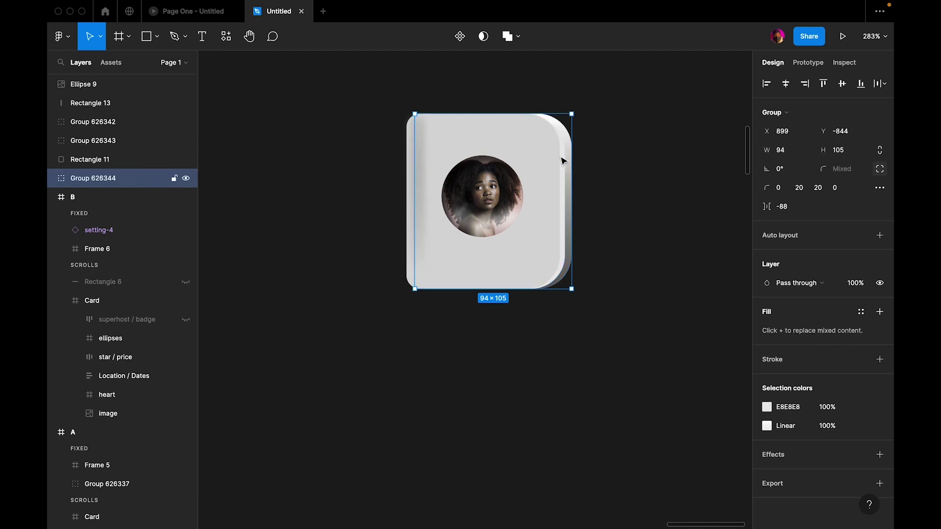
click(593, 217)
click(570, 170)
double_click(90, 179)
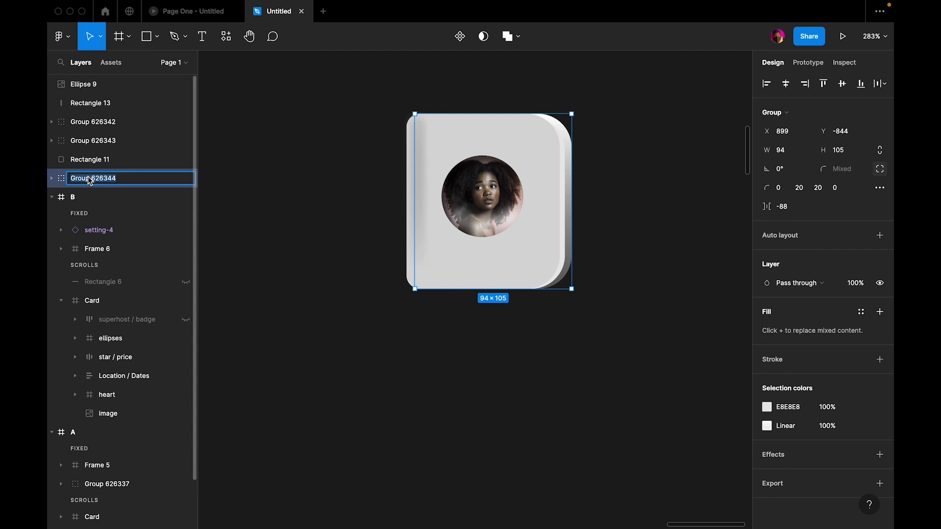
text(Static)
click(294, 194)
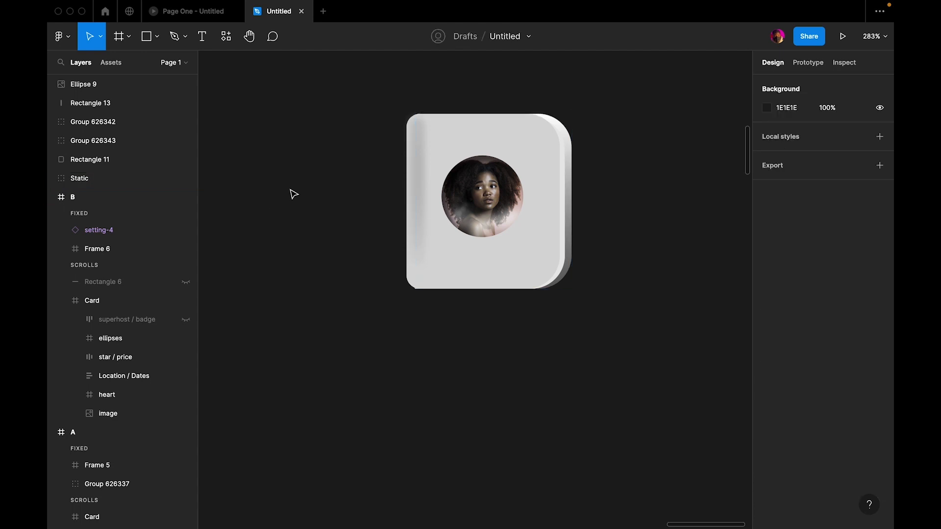
Inside the Static group, rename Rectangle 10 as Middle Layer and Rectangle 12 as Back Layer
click(52, 178)
click(91, 201)
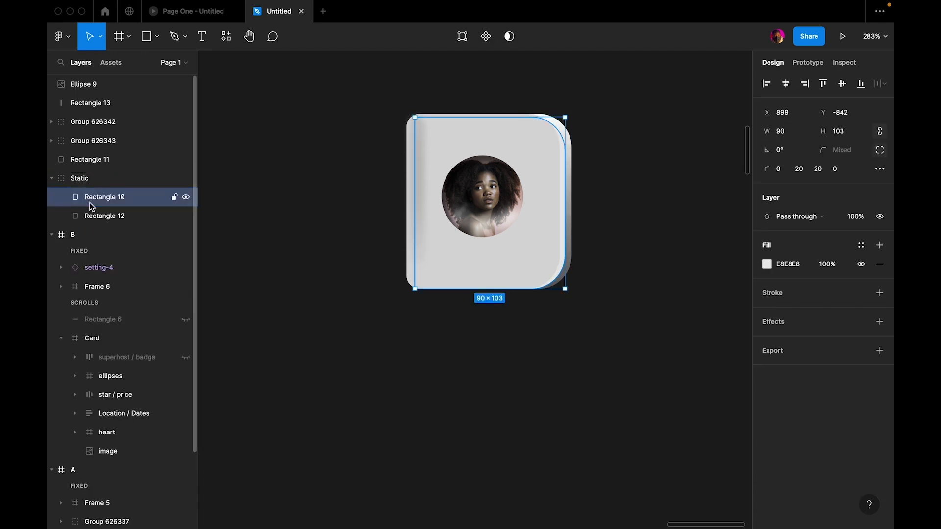
double_click(107, 198)
text(Middle Layer)
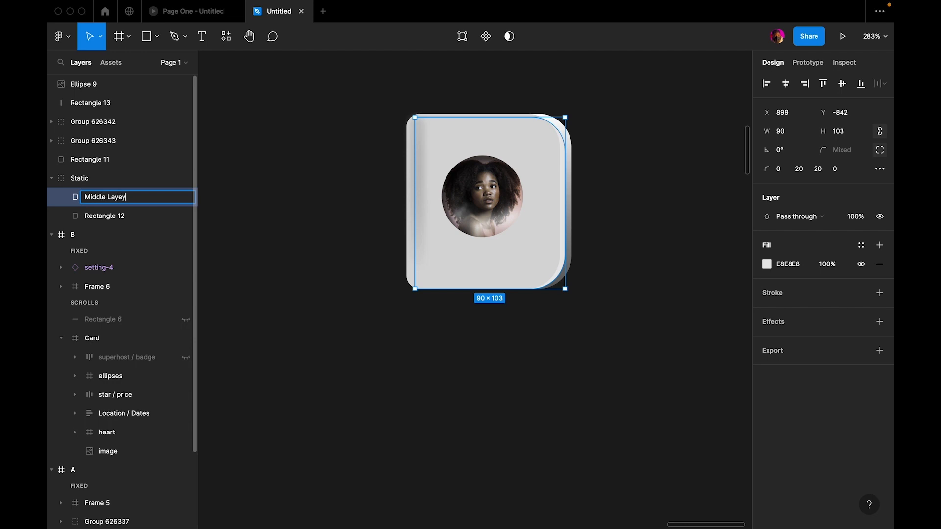
click(231, 214)
double_click(111, 216)
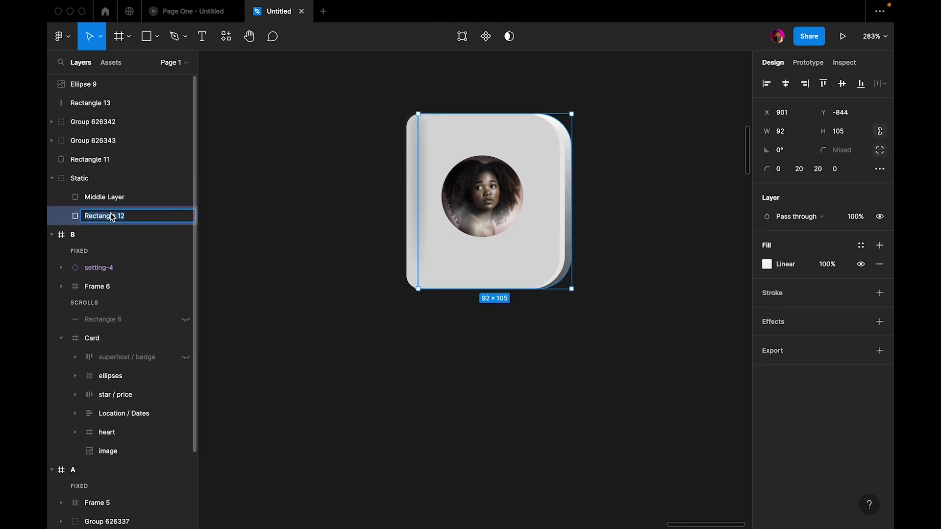
text(N)
text(ack Layer)
click(264, 243)
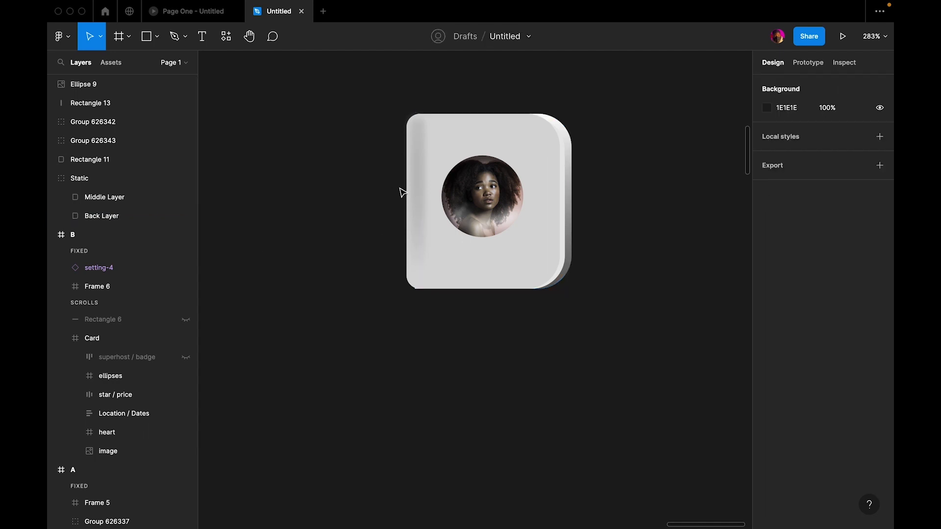
Rename the blurred gradient strip along the booklet's spine as Book Rib
click(420, 178)
double_click(103, 105)
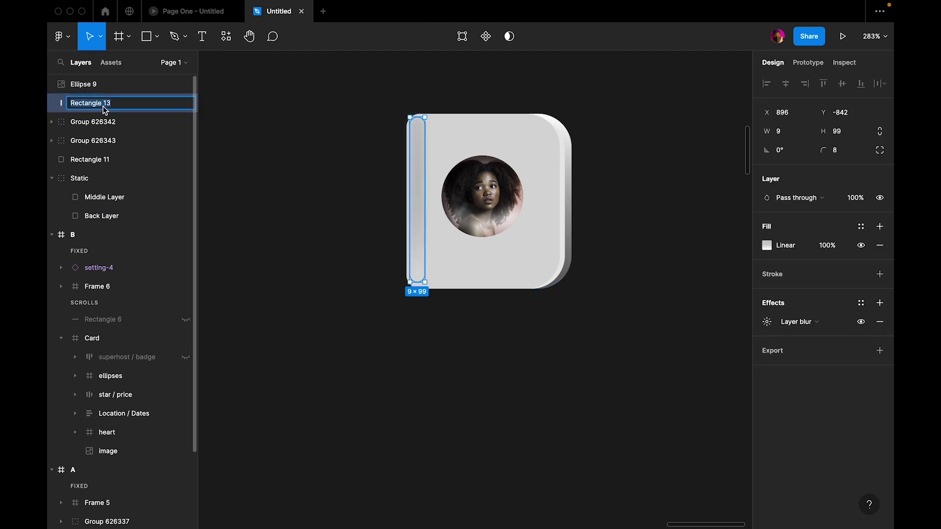
text(Book Rib)
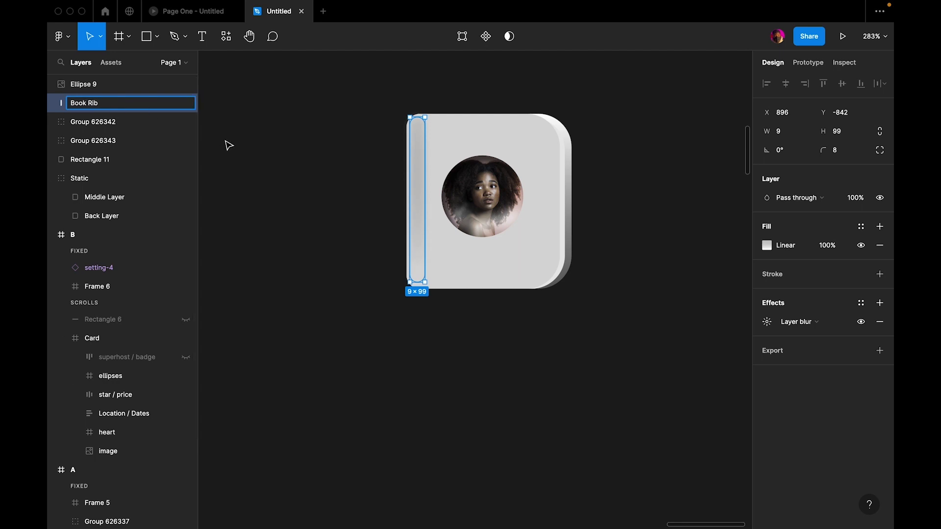
click(313, 225)
click(419, 120)
click(477, 93)
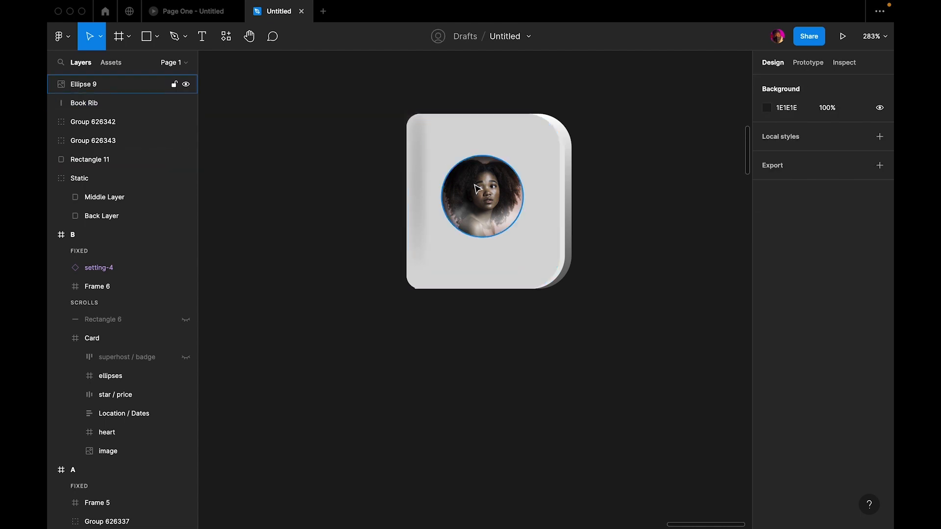
Rename the portrait circle on the booklet cover as Avatar
click(488, 196)
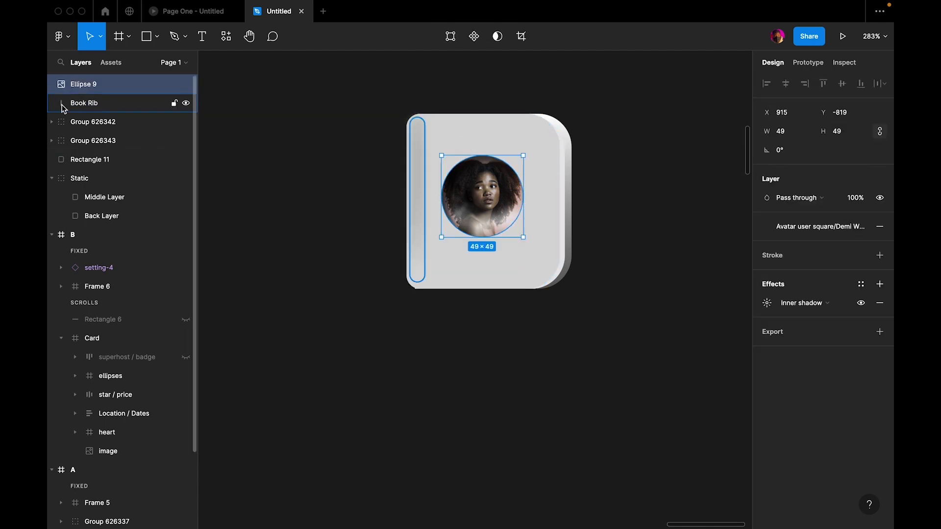
double_click(86, 79)
text(Avatar)
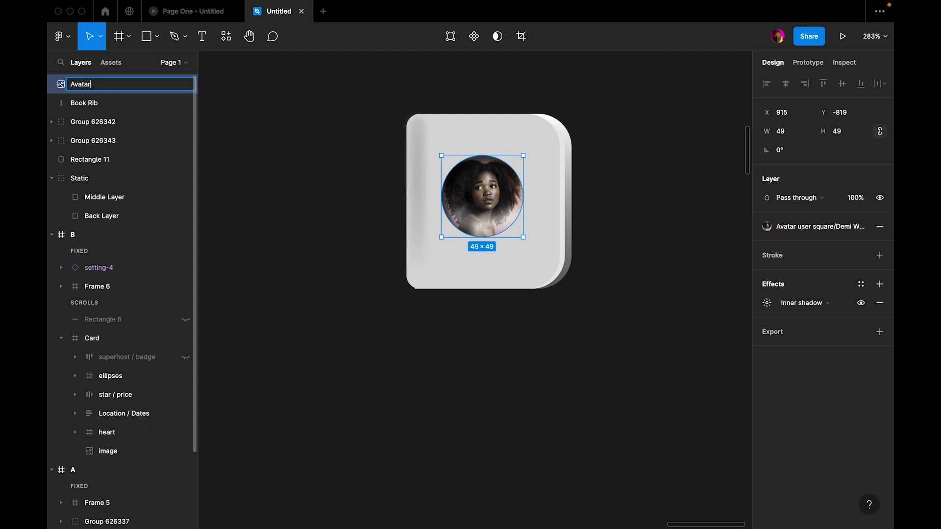
click(235, 145)
Rename Rectangle 11, the booklet's front cover shape, as Front Page
click(103, 135)
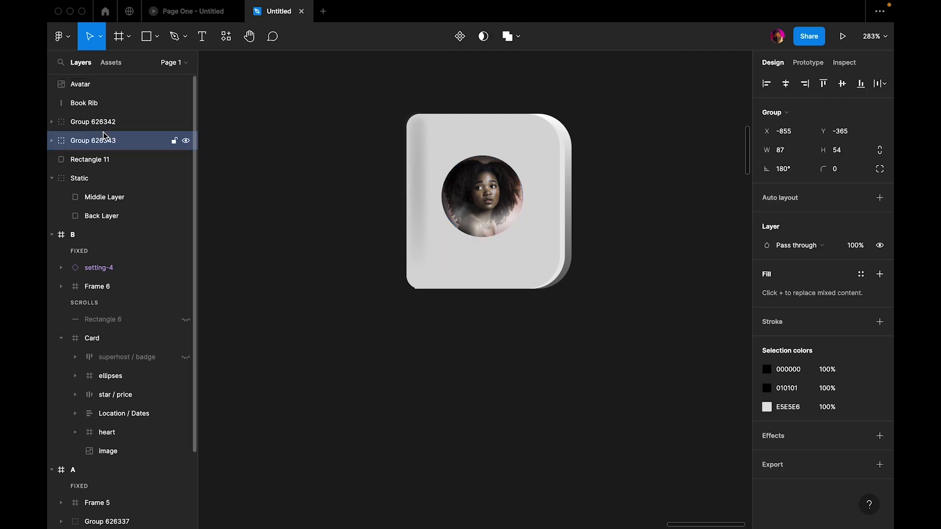
click(125, 162)
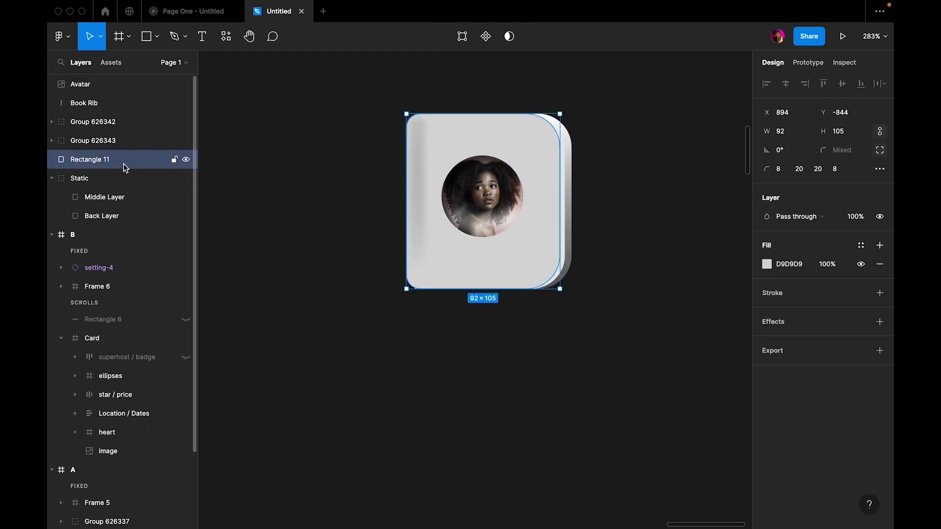
click(315, 208)
click(117, 86)
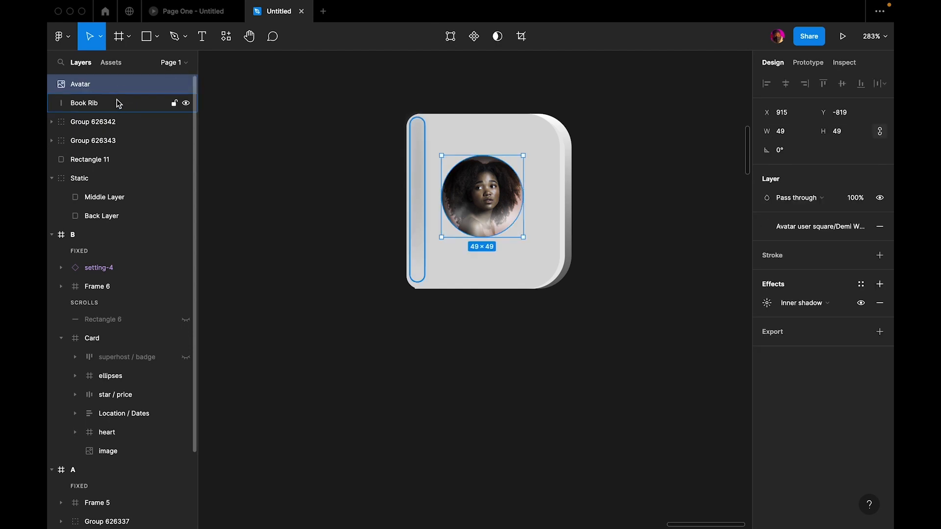
shift+click(118, 105)
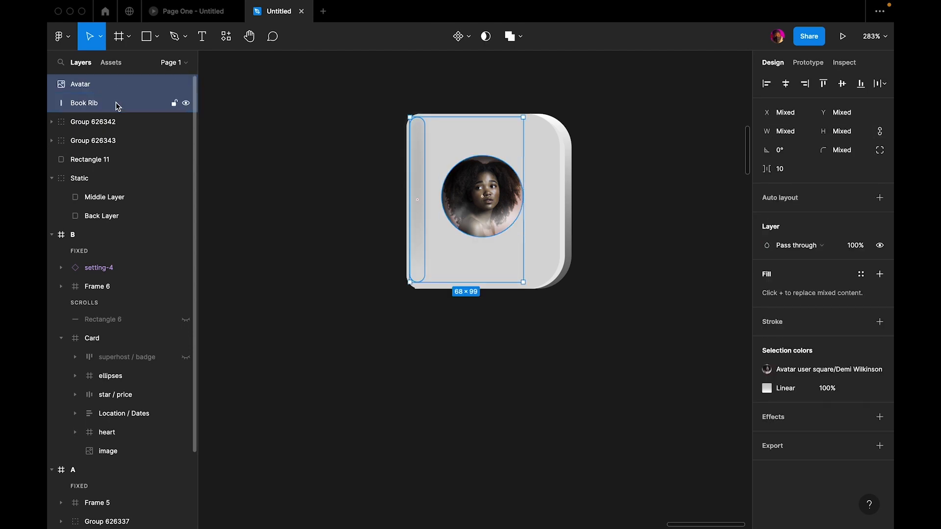
shift+click(100, 160)
double_click(101, 161)
text(Front P)
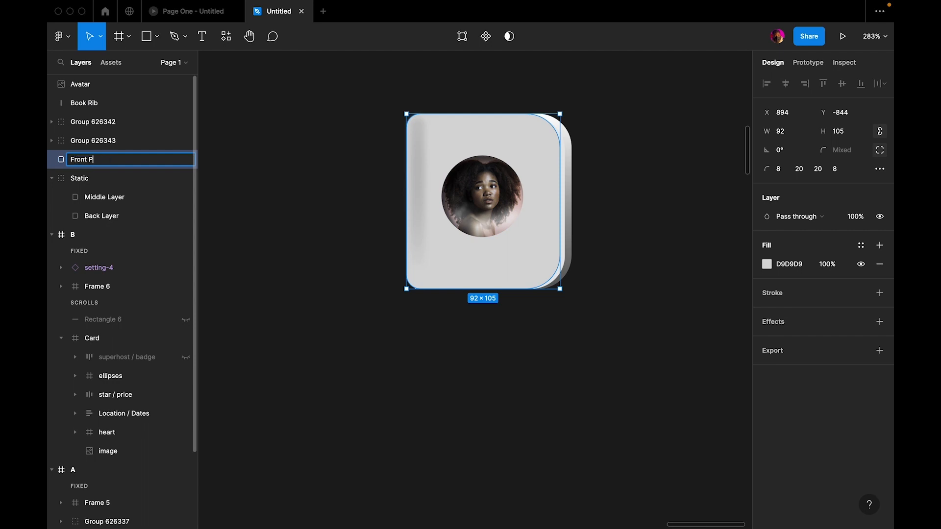
click(260, 180)
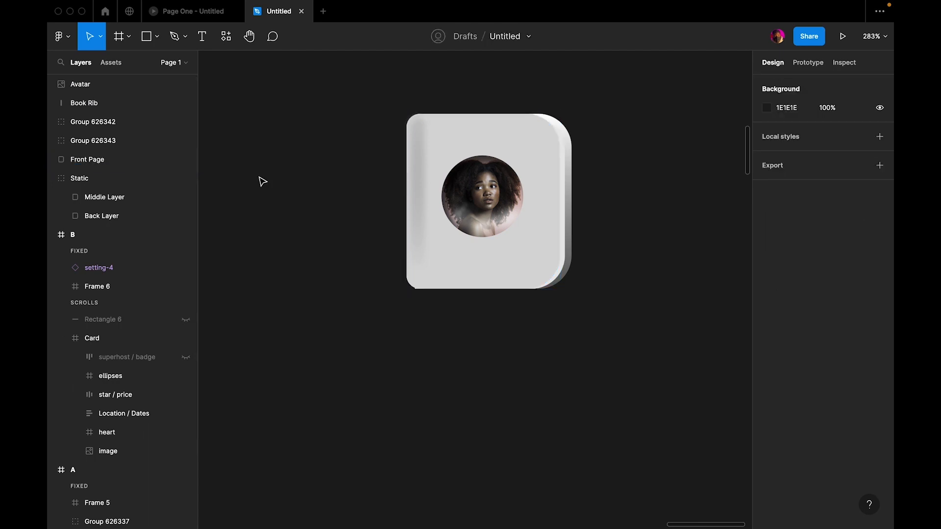
Group the Avatar, Book Rib and Front Page layers together
click(113, 166)
shift+click(99, 105)
shift+click(99, 86)
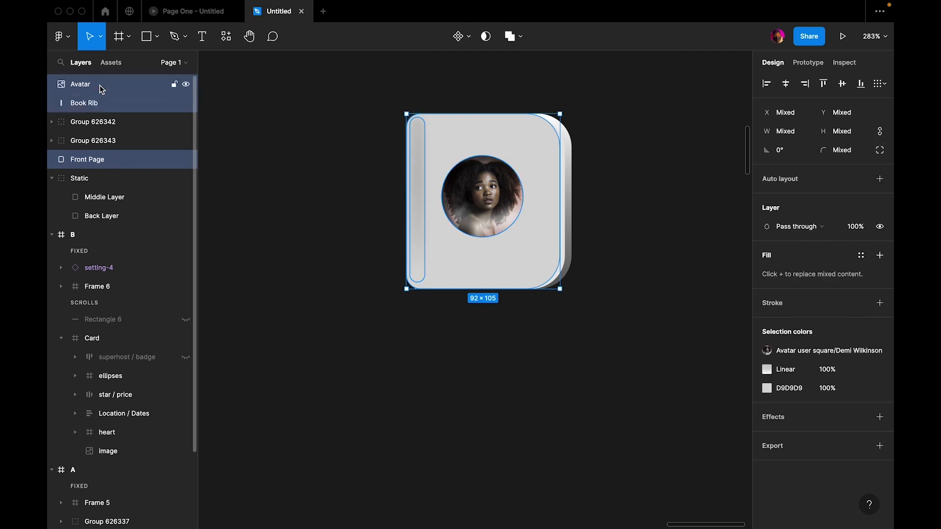
key(super+g)
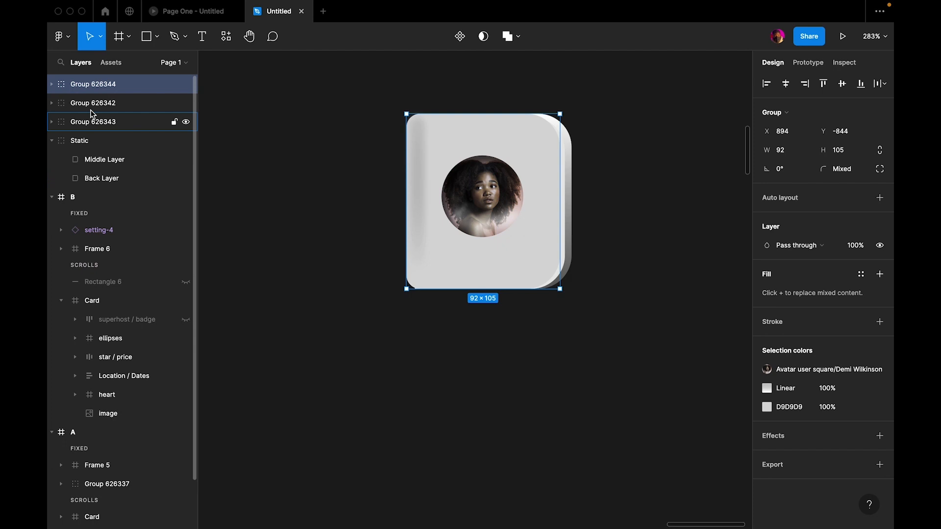
Examine which layers the new front cover group contains
click(93, 103)
click(95, 86)
click(51, 103)
click(51, 103)
click(51, 103)
click(52, 103)
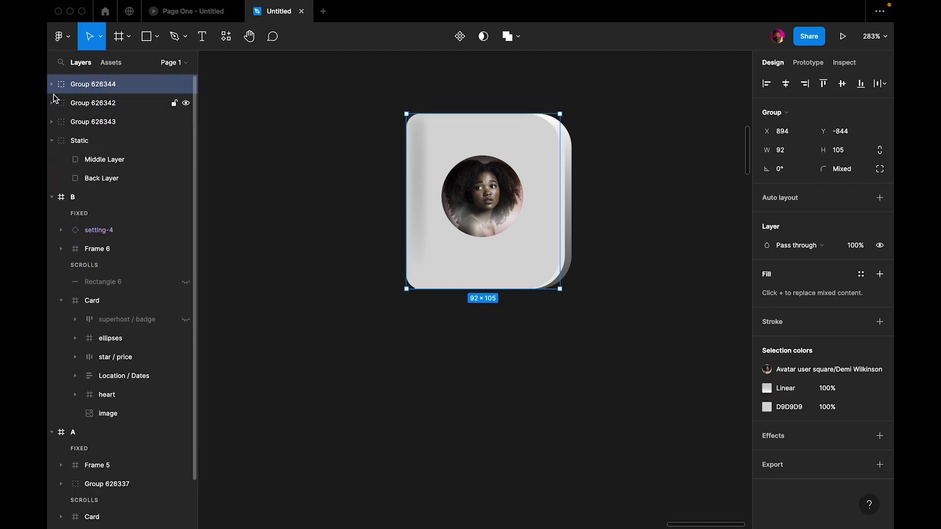
click(52, 84)
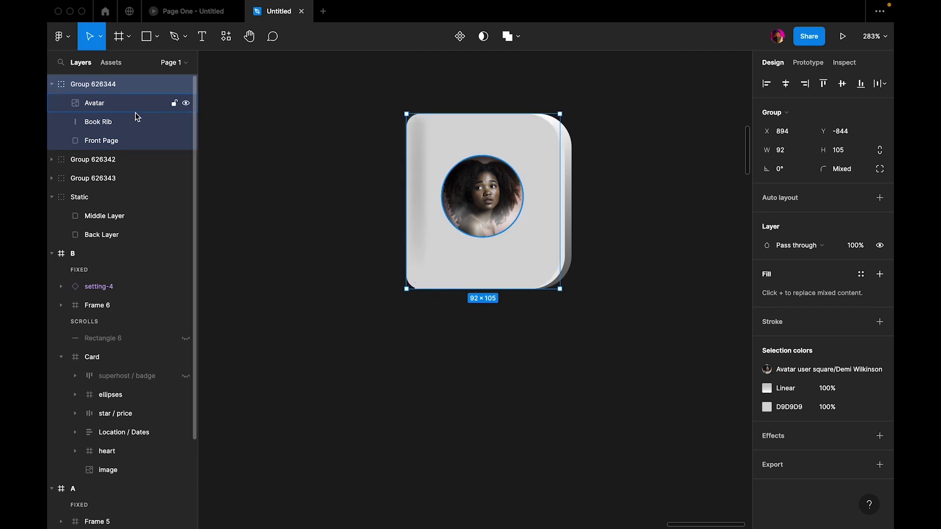
click(51, 84)
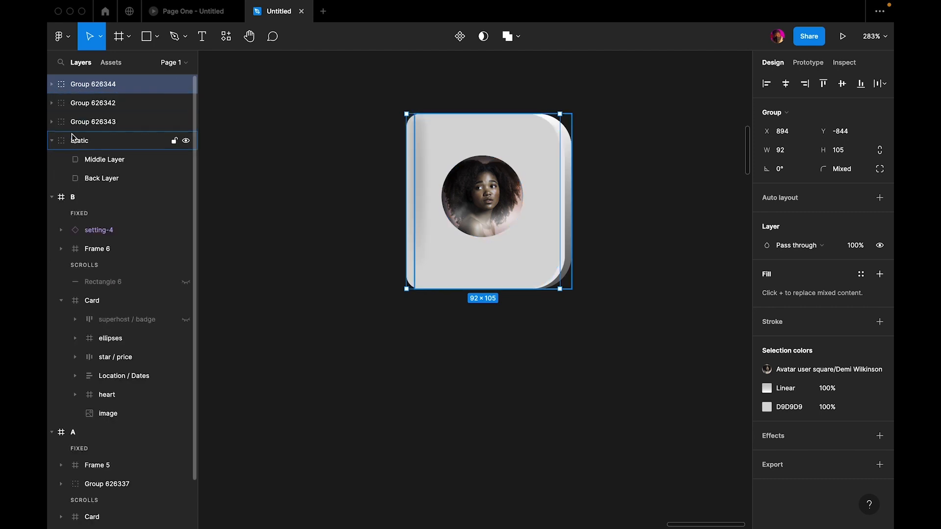
Collapse the Static group and move it directly beneath the front cover group in the layer order
click(79, 122)
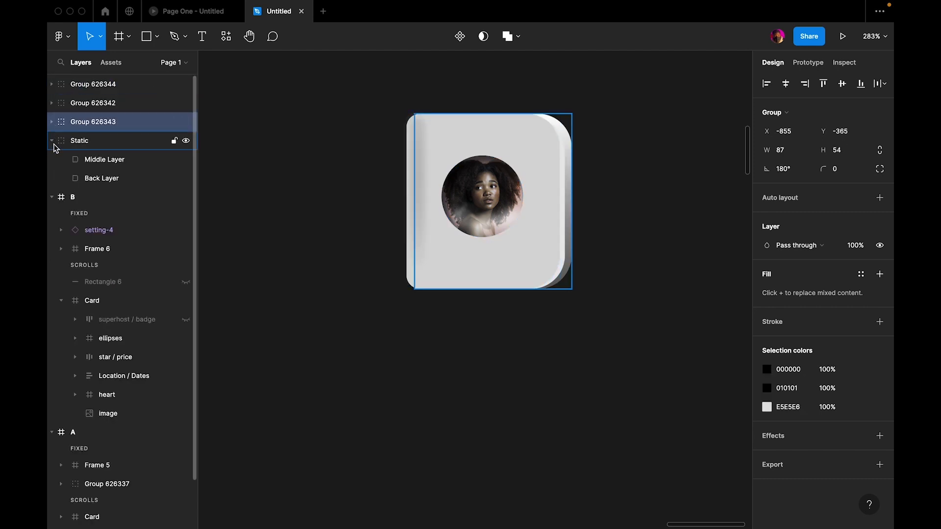
click(52, 141)
click(89, 142)
drag(91, 144, 75, 93)
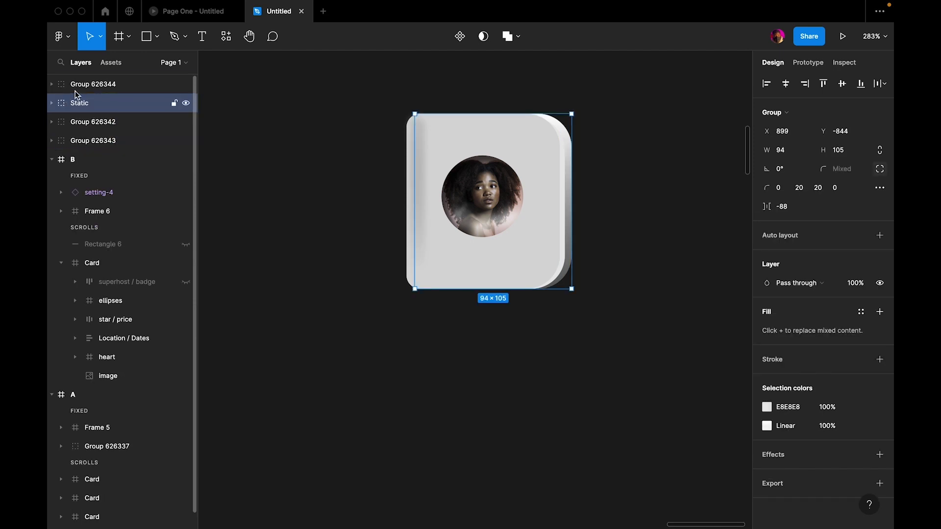
Rename the front cover group as Dynamic
double_click(83, 86)
text(Front)
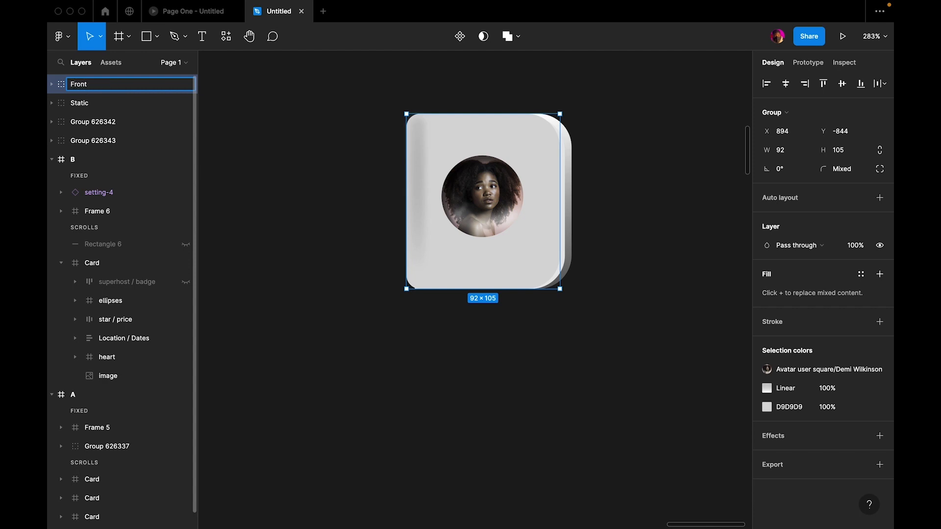
key(super+a)
text(Dynamic)
click(232, 123)
Hide and show the Static and Dynamic groups in turn to check which booklet parts each holds
click(108, 102)
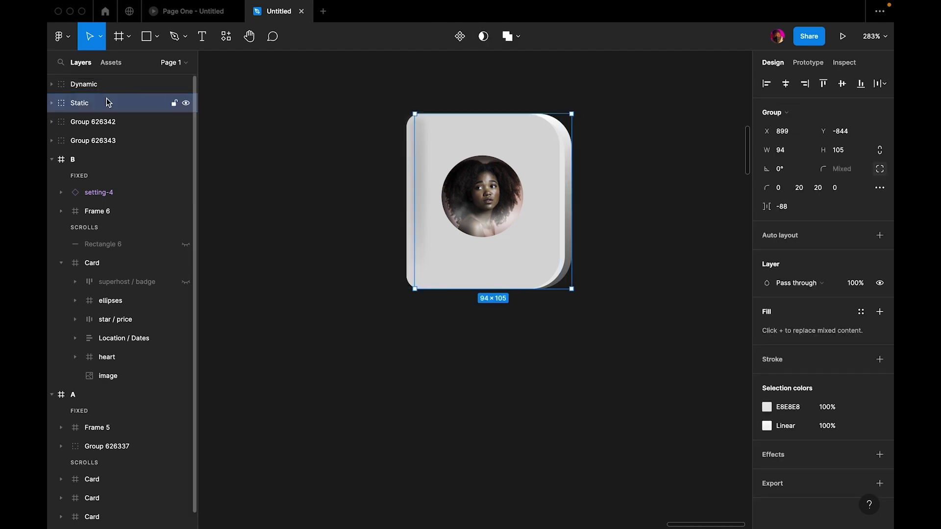
click(189, 104)
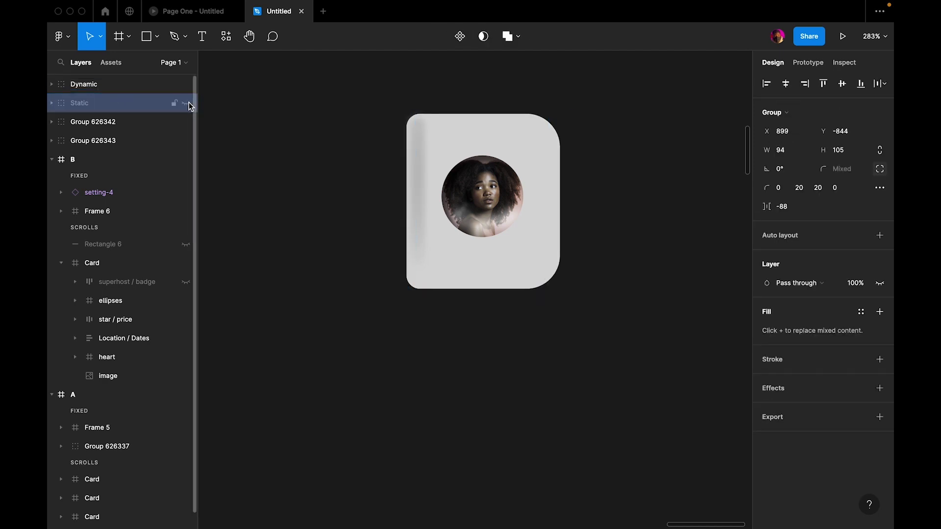
click(188, 104)
click(187, 85)
click(187, 85)
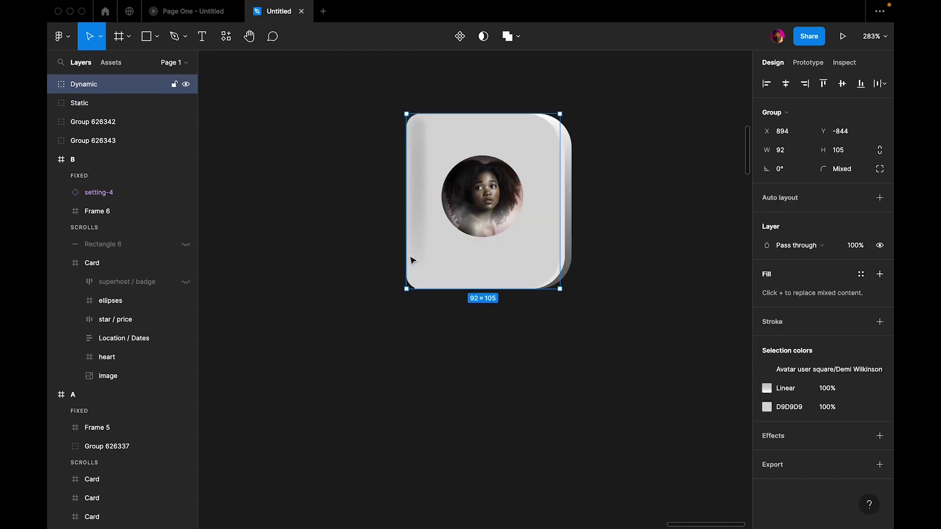
Duplicate the booklet's Dynamic and Static groups and place the copy directly below the original
click(395, 171)
scroll(395, 163, down, 5)
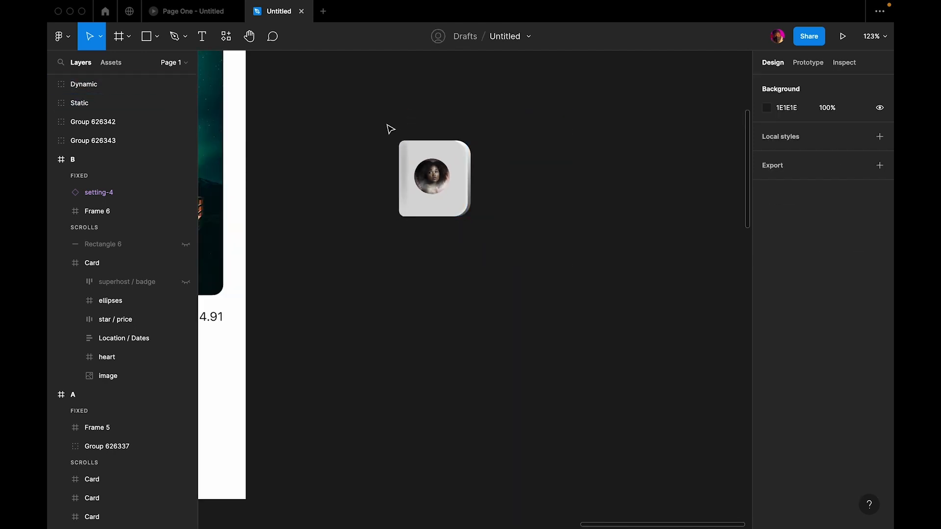
click(468, 183)
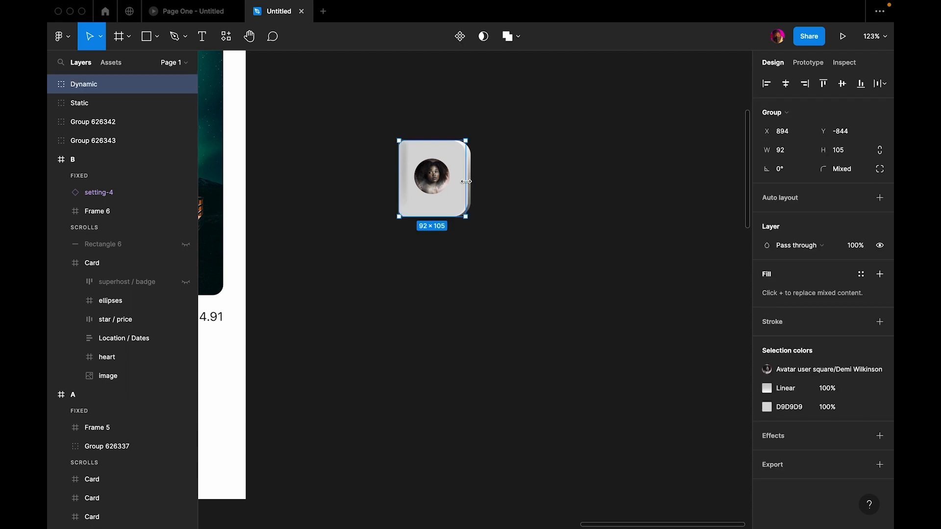
scroll(466, 182, up, 2)
click(368, 97)
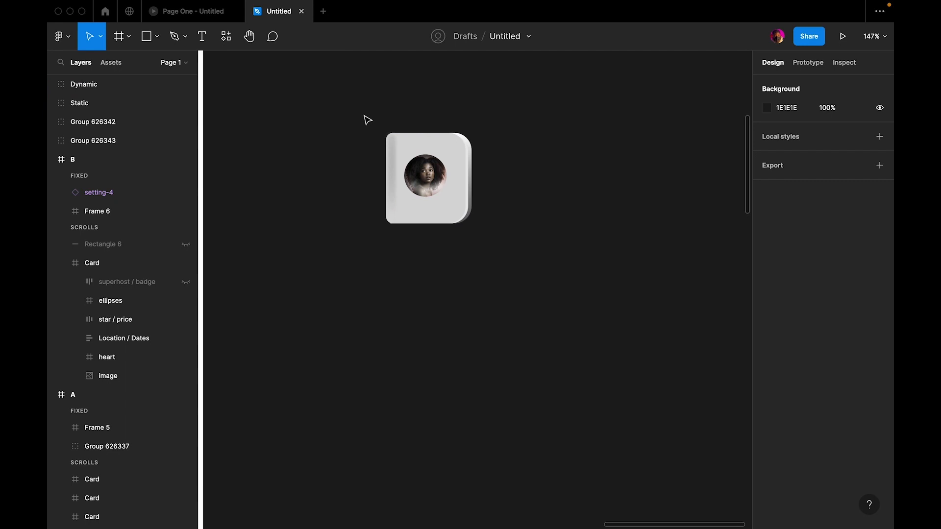
drag(368, 120, 551, 299)
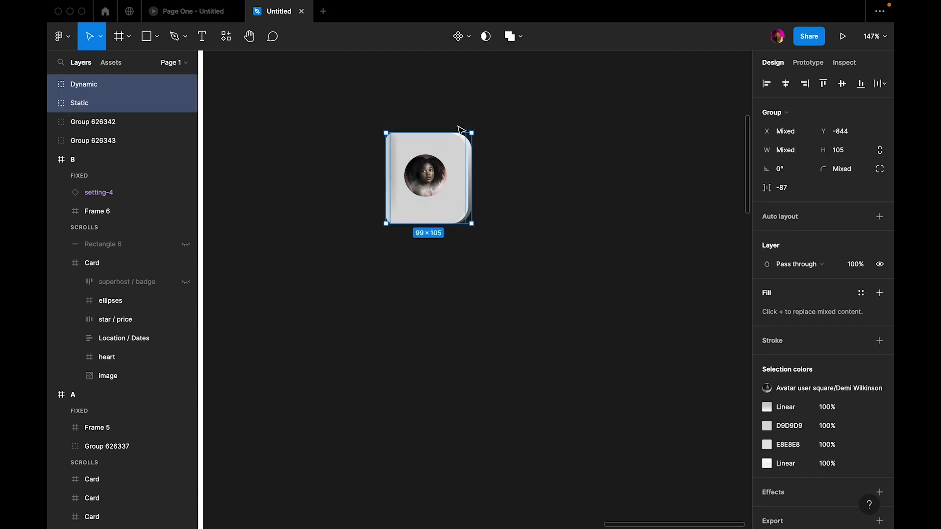
drag(419, 173, 420, 286)
click(527, 278)
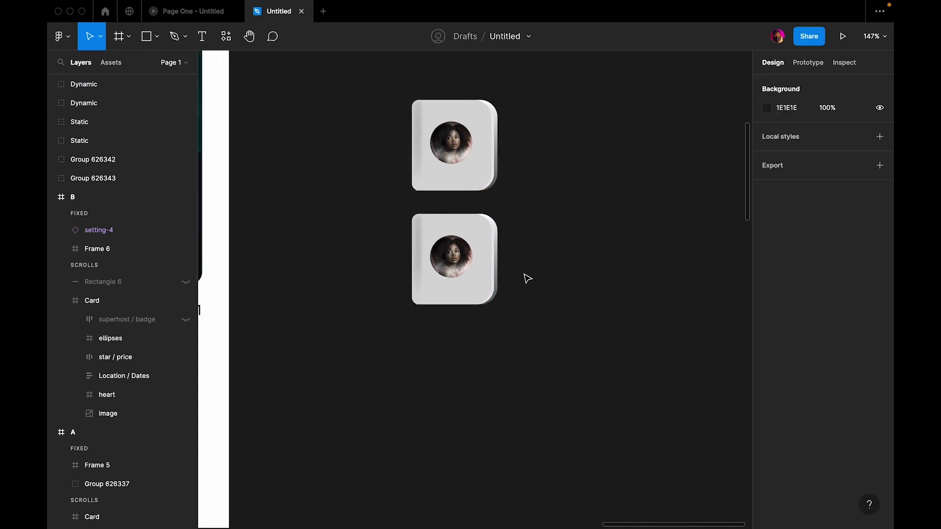
Flip the lower booklet's Dynamic group open across its spine, making the mirrored cover about 95 wide
scroll(481, 252, up, 5)
click(536, 226)
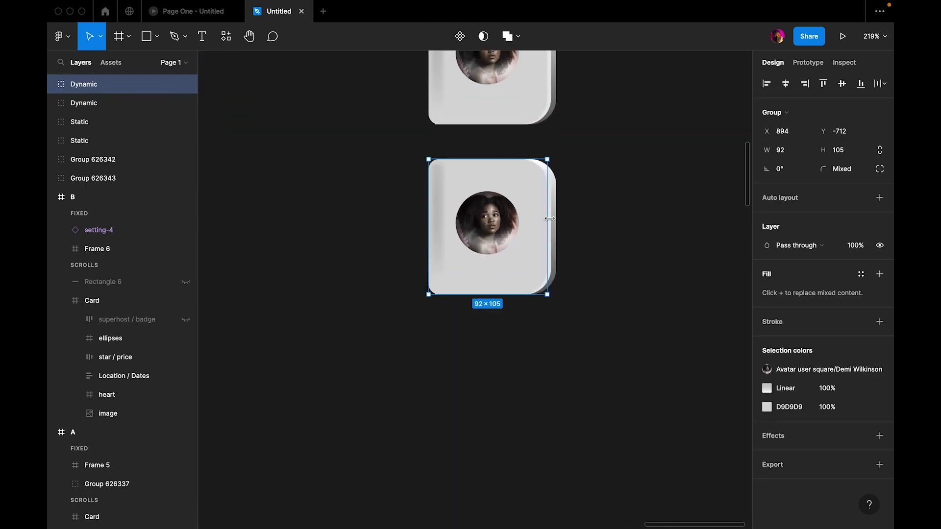
drag(549, 218, 306, 224)
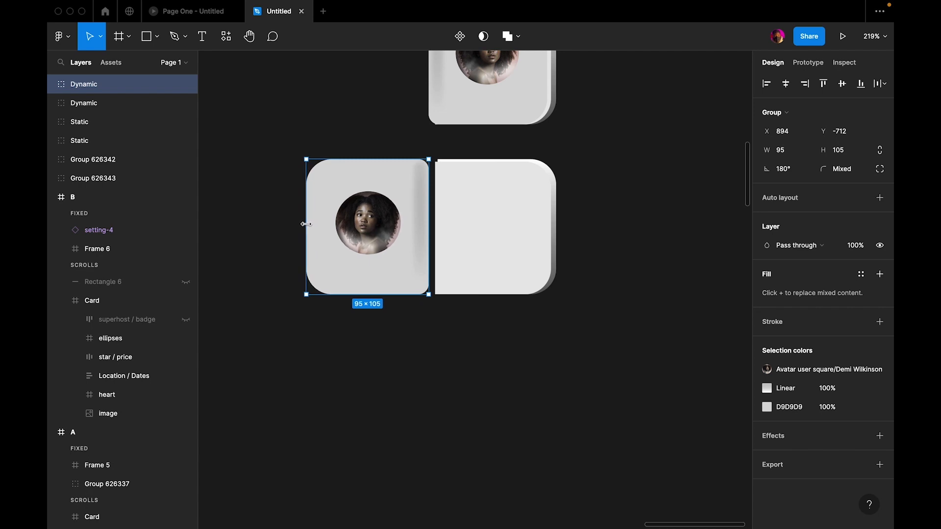
Set the width of the flipped Dynamic cover to 90
click(472, 216)
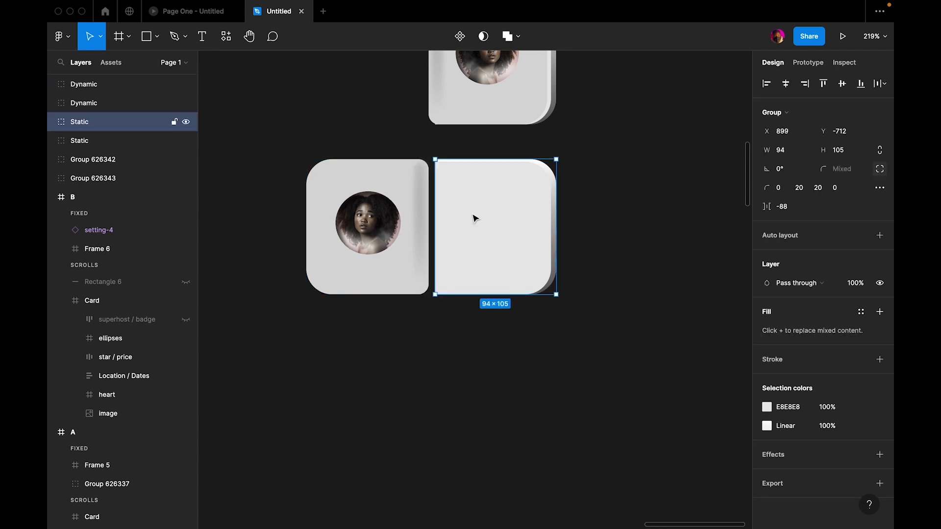
double_click(480, 215)
click(394, 204)
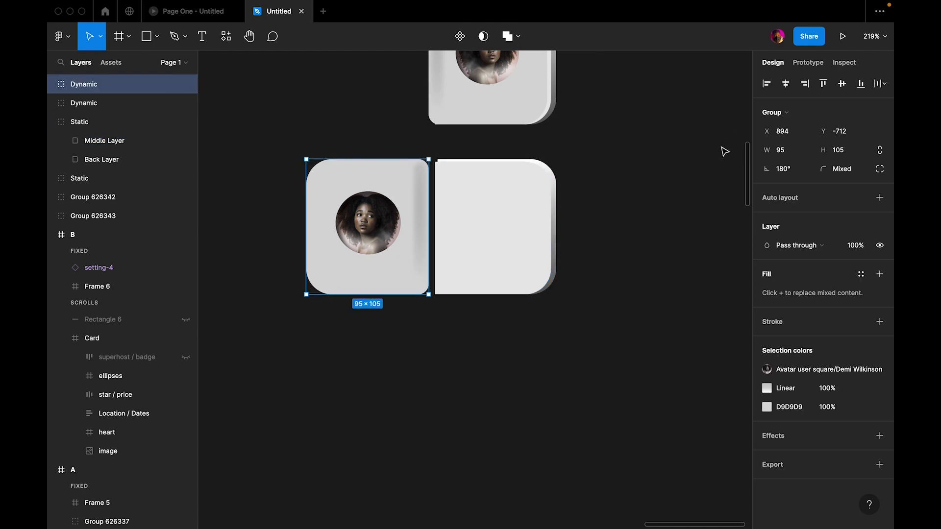
click(779, 150)
text(90)
key(Return)
click(691, 204)
Nudge the flipped Dynamic cover to X 900 so it meets the edge of the Static pages
click(415, 184)
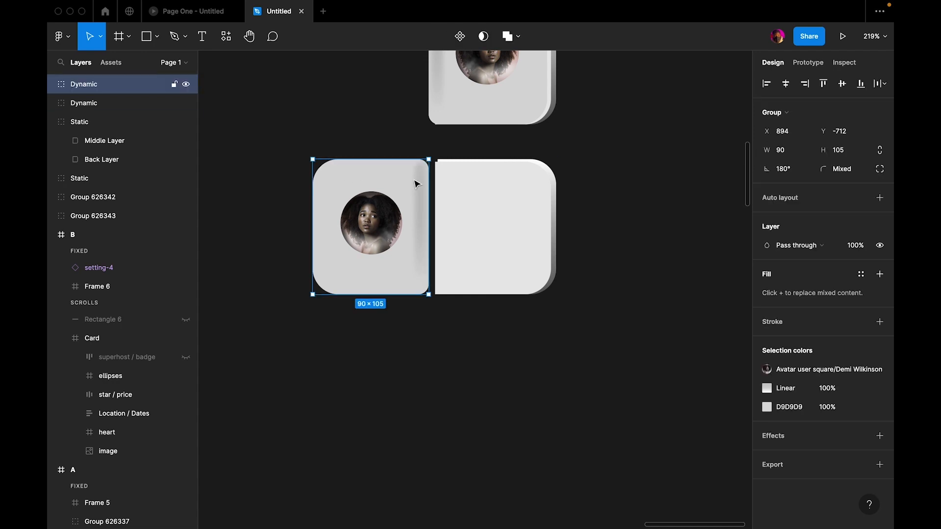
key(Right)
key(Right)
key(Right)
key(Right)
key(Right)
key(Right)
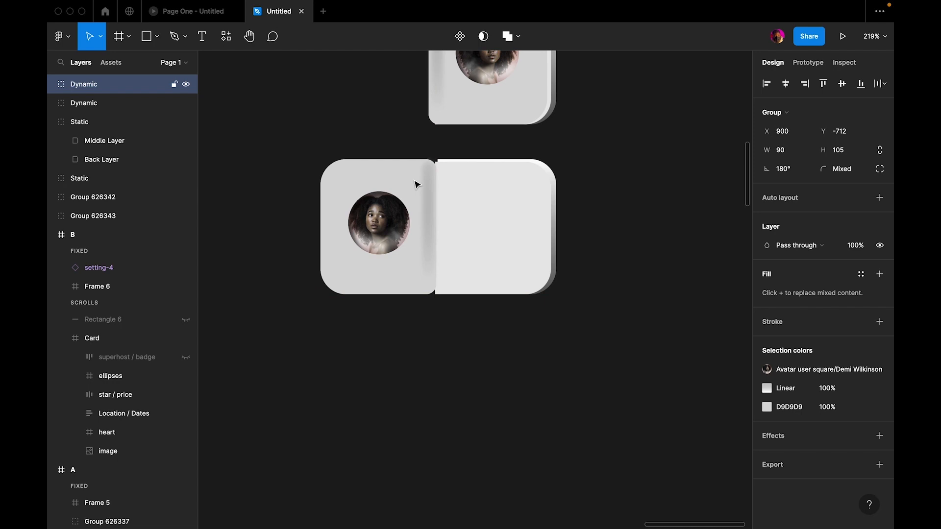
click(653, 200)
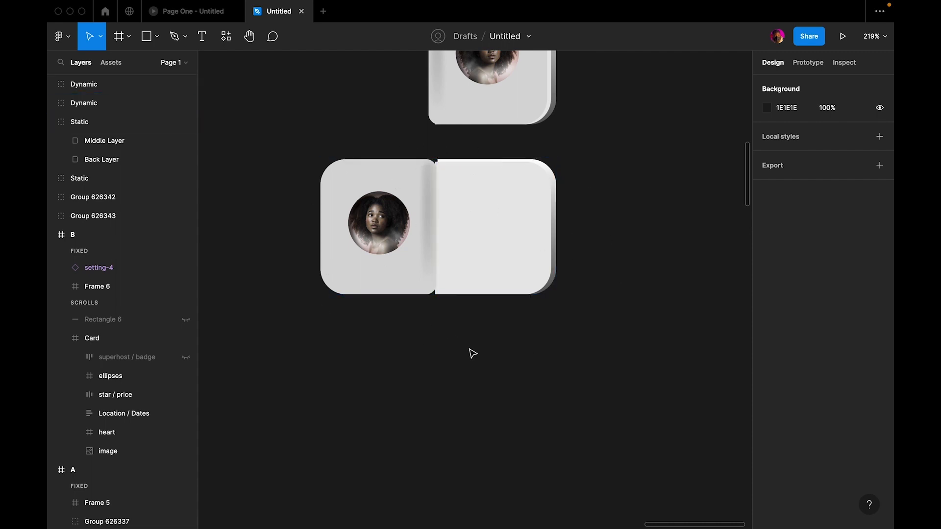
Replace the avatar on the flipped cover with a copy of the original booklet's avatar
scroll(392, 231, down, 5)
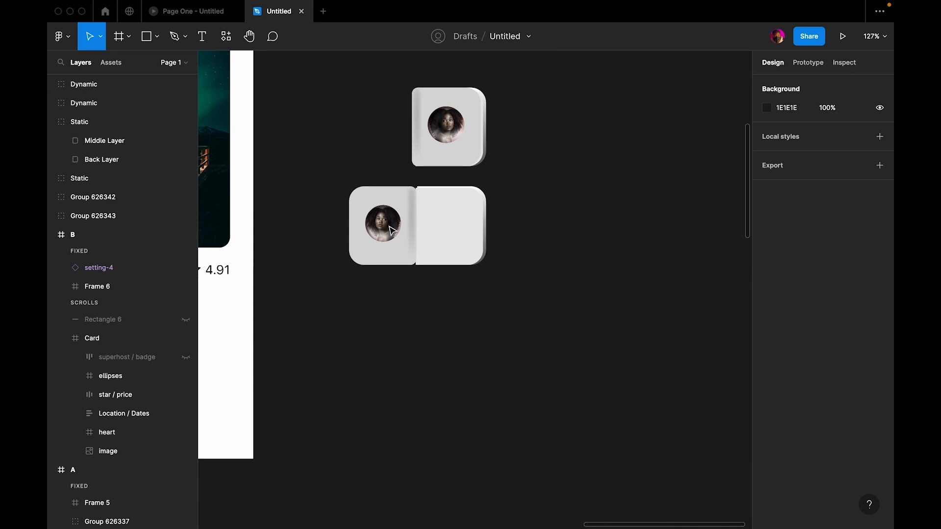
scroll(392, 230, up, 5)
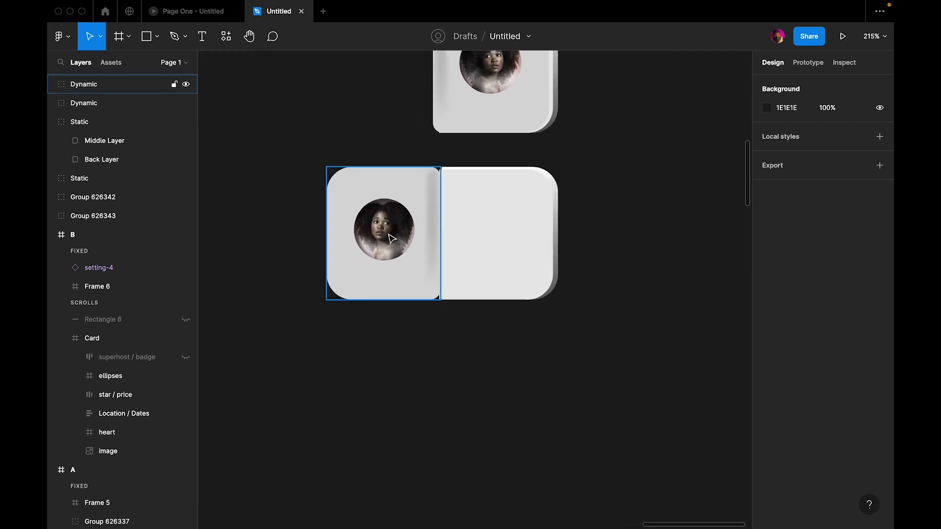
scroll(391, 236, up, 1)
scroll(391, 236, right, 1)
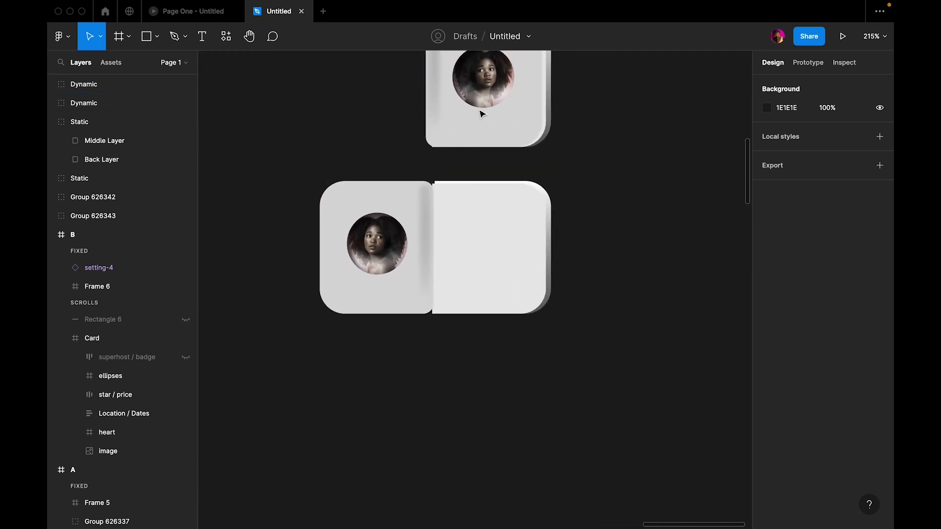
double_click(490, 91)
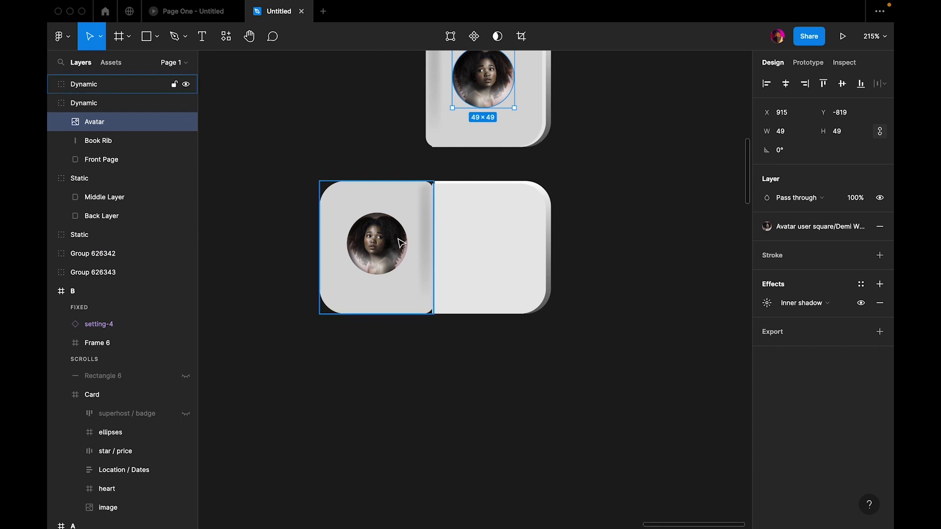
click(389, 226)
double_click(390, 228)
right_click(393, 228)
click(449, 221)
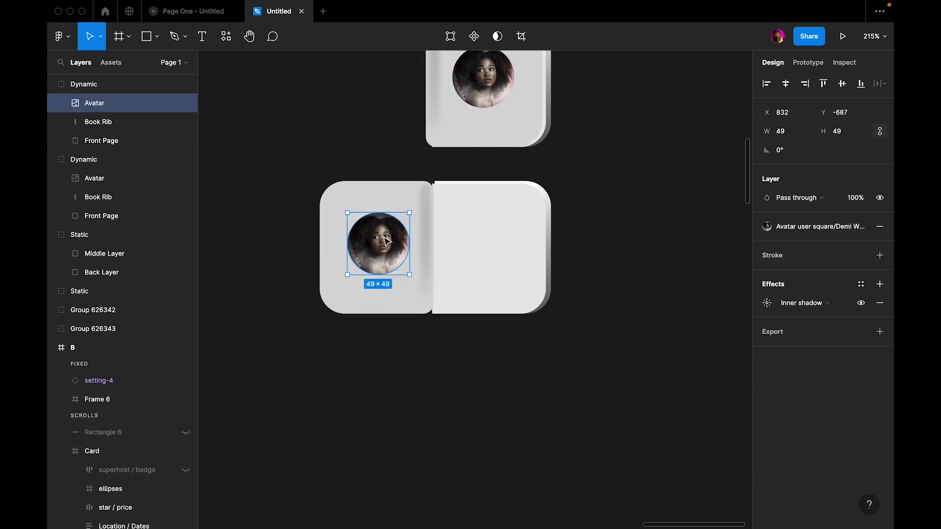
click(583, 244)
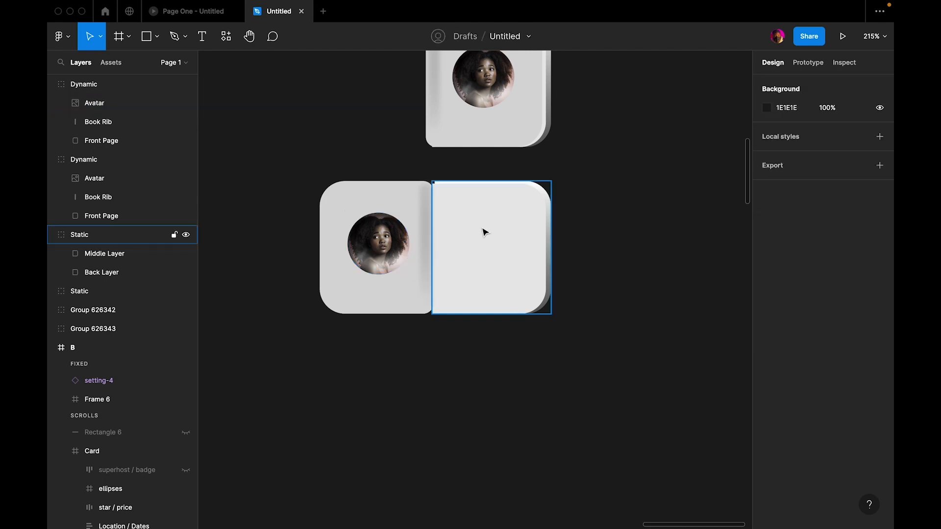
Hide the Middle Layer in the lower booklet's Static group
click(498, 239)
double_click(498, 239)
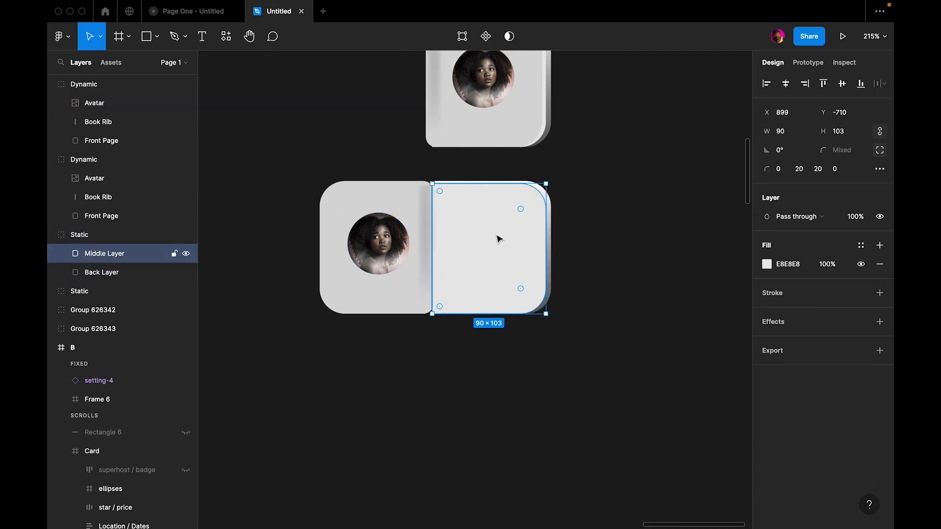
click(187, 254)
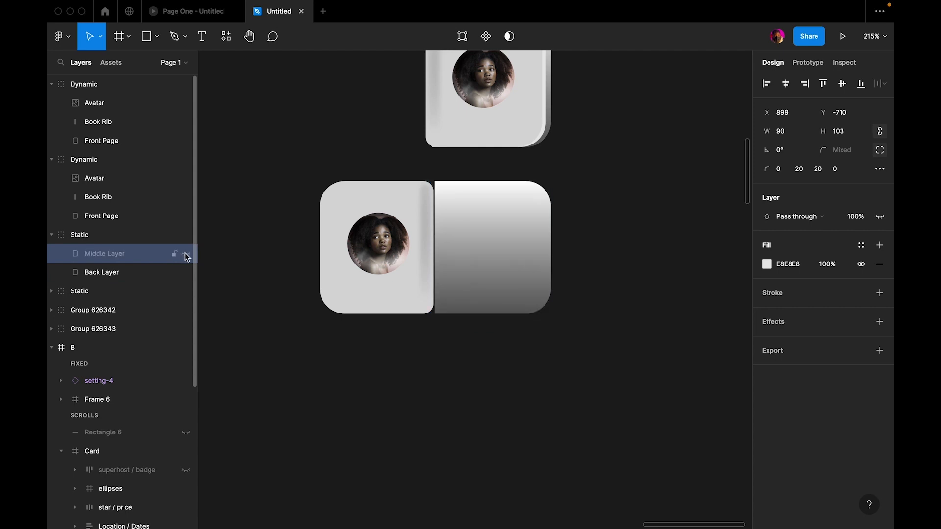
click(256, 325)
click(487, 236)
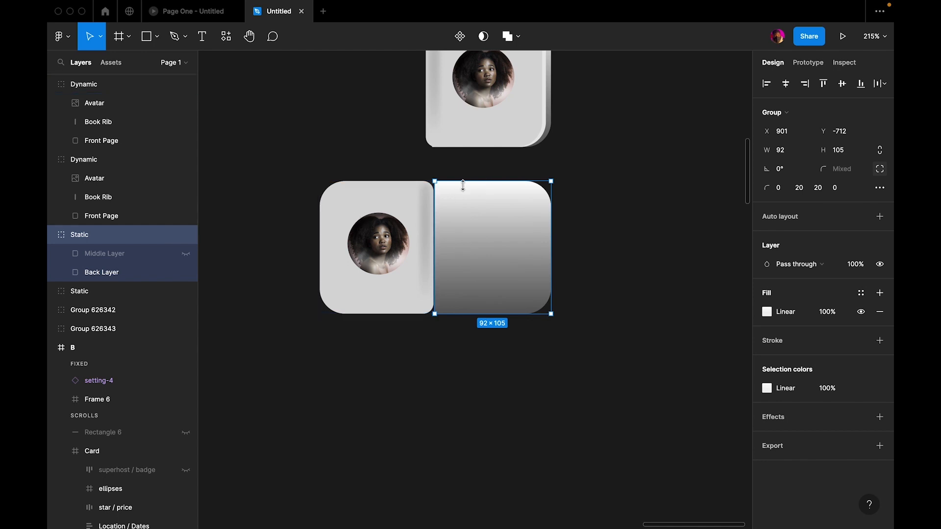
click(414, 361)
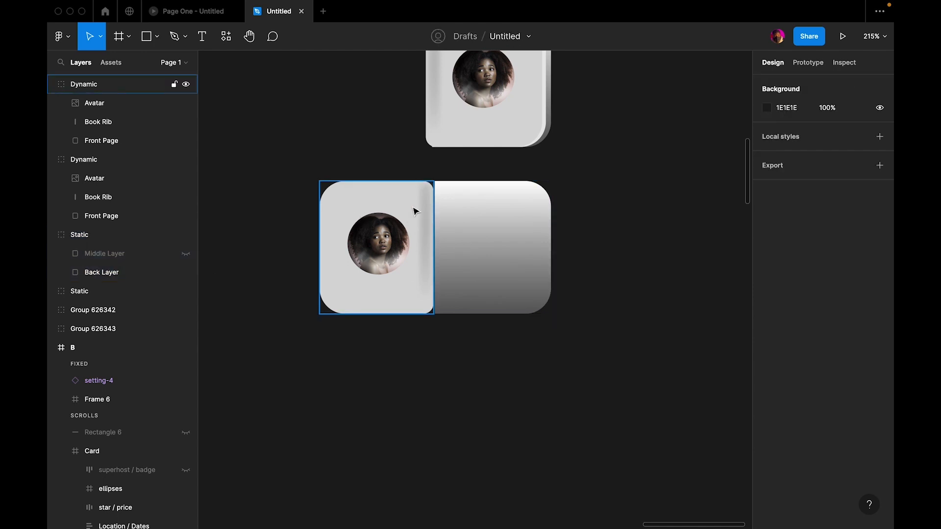
Set the two spine-side corner radii of the flipped cover's Front Page to 0
click(413, 211)
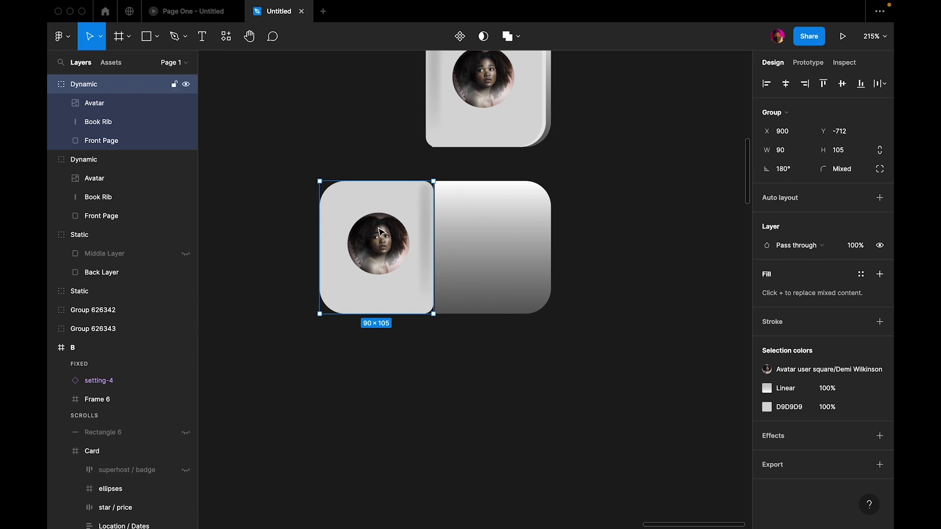
double_click(415, 203)
click(800, 169)
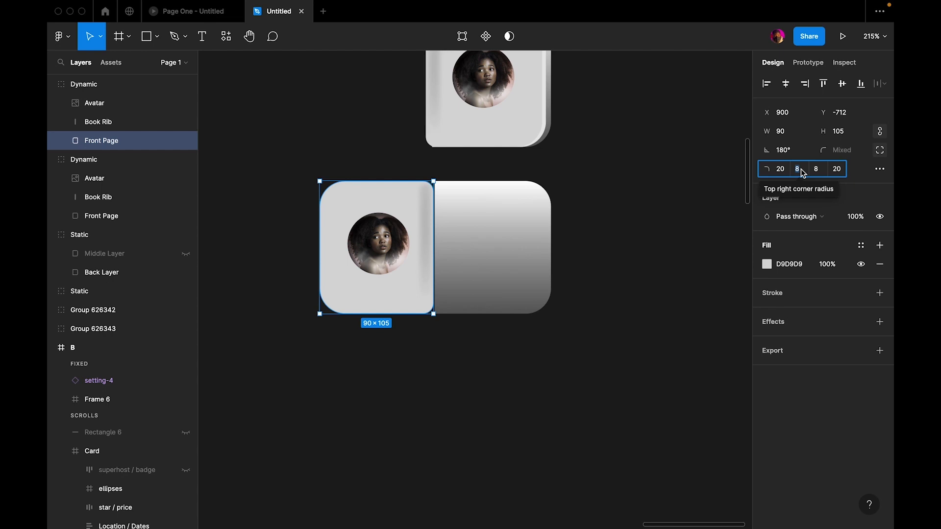
text(0)
key(Return)
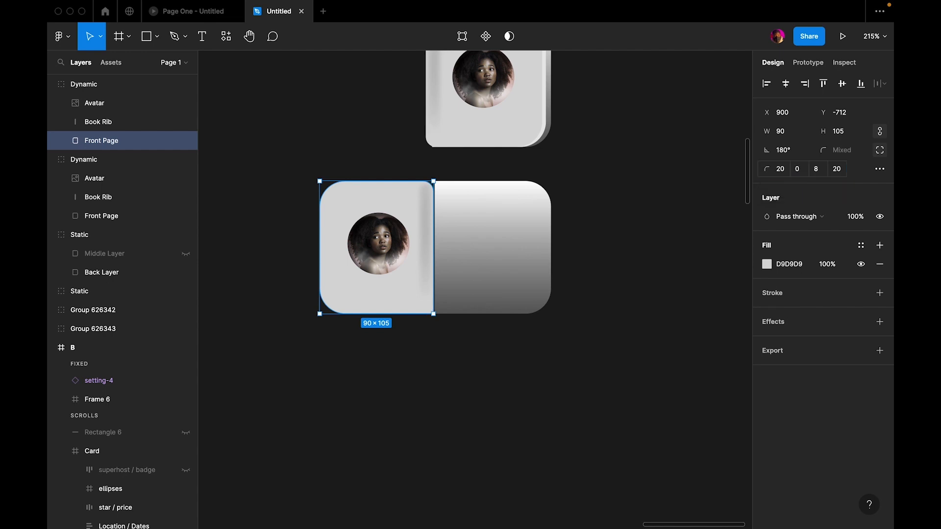
click(816, 171)
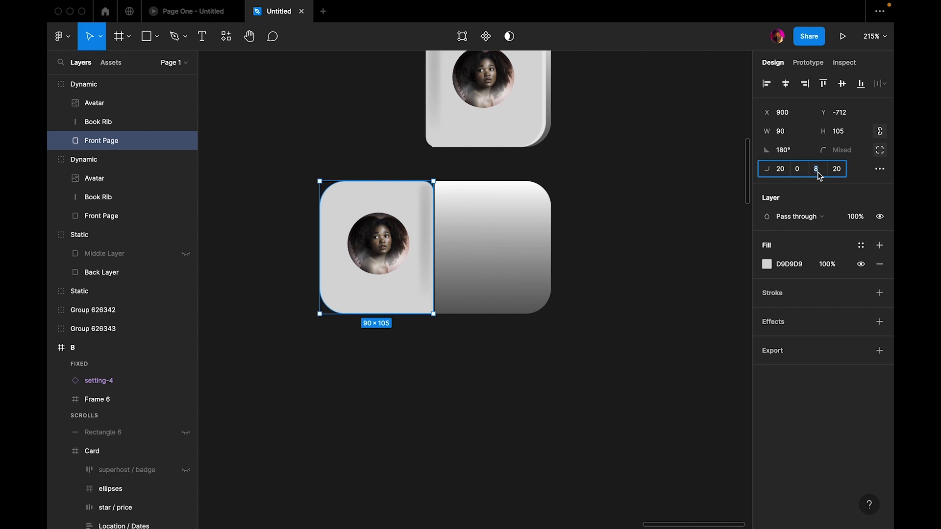
text(0)
key(Return)
click(651, 272)
Nudge the lower Static group to X 900 so it meets the flipped cover
click(507, 252)
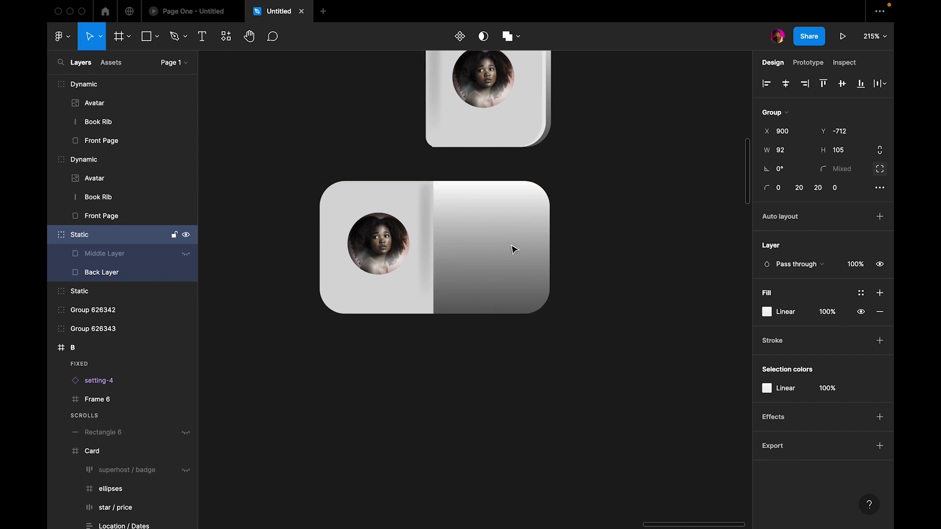
click(644, 289)
click(532, 250)
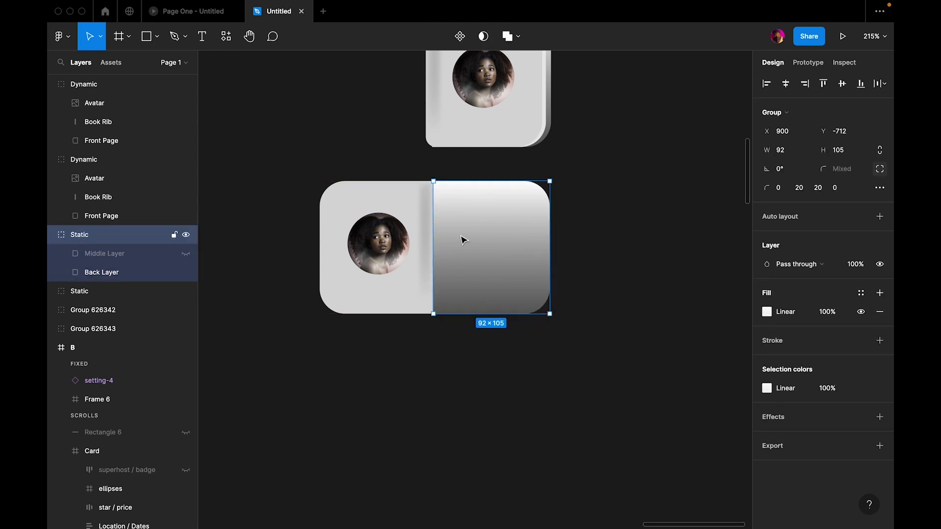
Hide the Book Rib layer on the flipped cover
click(426, 227)
click(425, 227)
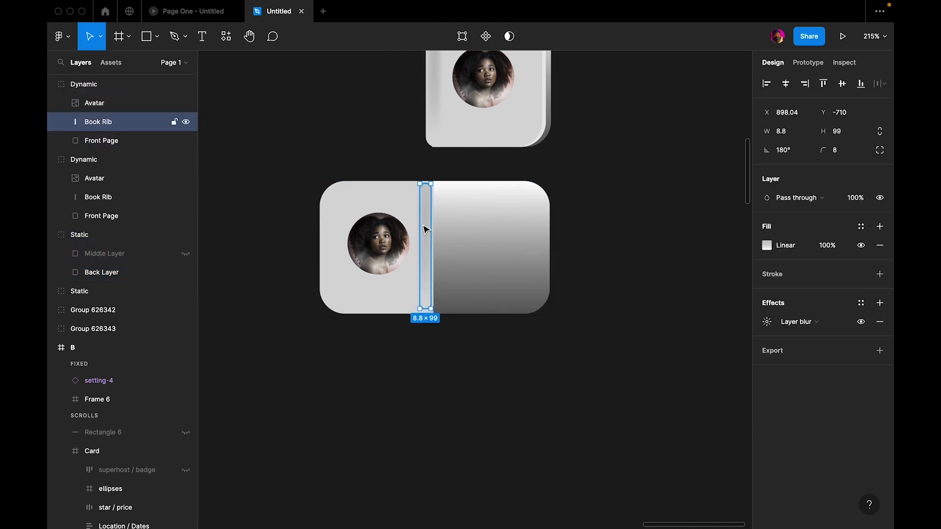
click(186, 122)
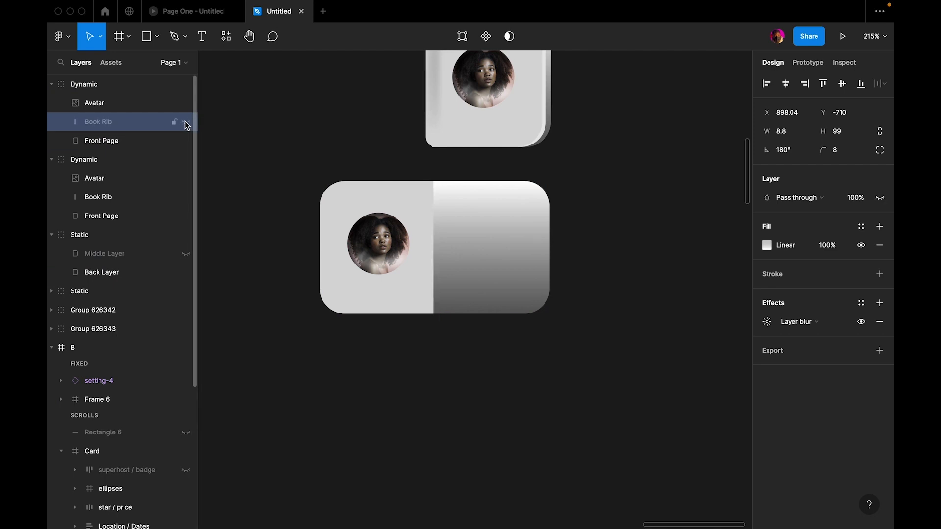
click(565, 160)
Change the fill of the flipped cover's Front Page to white
click(413, 204)
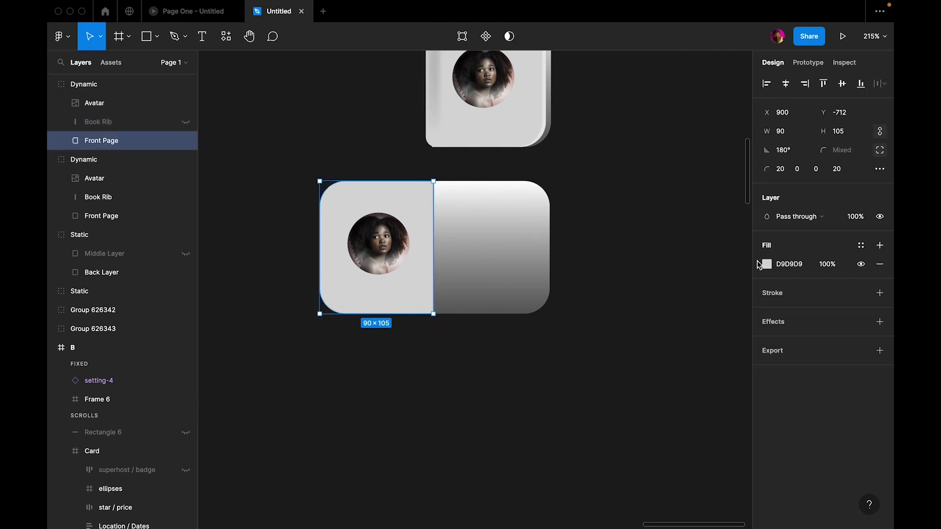
click(767, 265)
drag(672, 300, 521, 128)
click(630, 170)
Replace the lower Static group's linear gradient fill with a solid FFFFFF fill
click(521, 205)
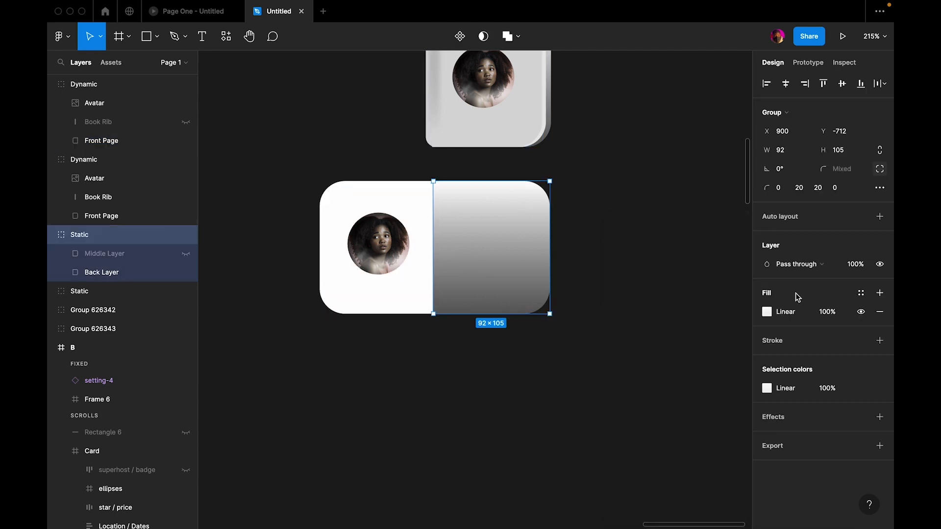
click(768, 312)
click(640, 181)
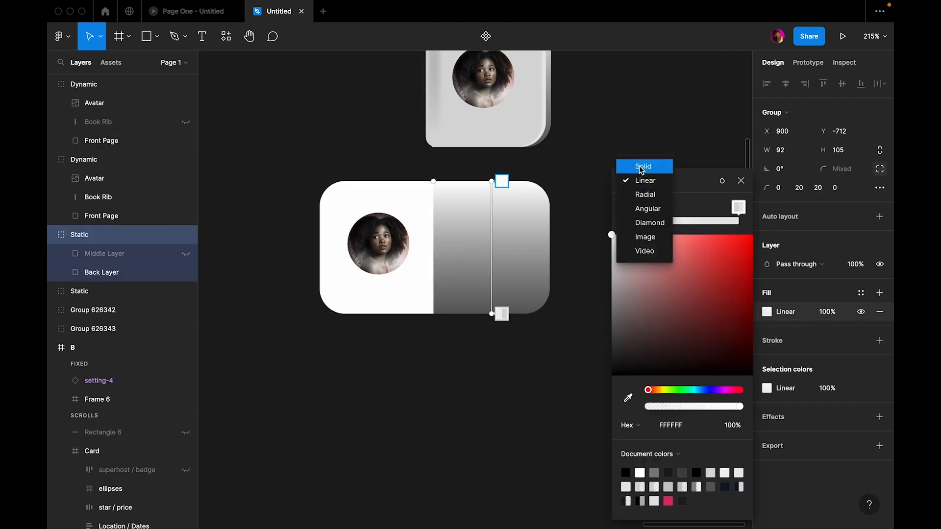
click(638, 165)
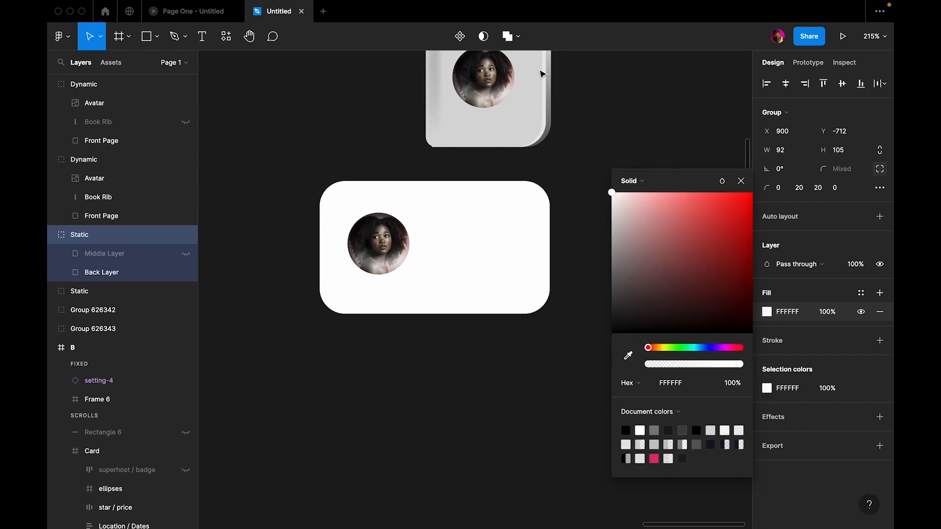
click(647, 92)
click(463, 245)
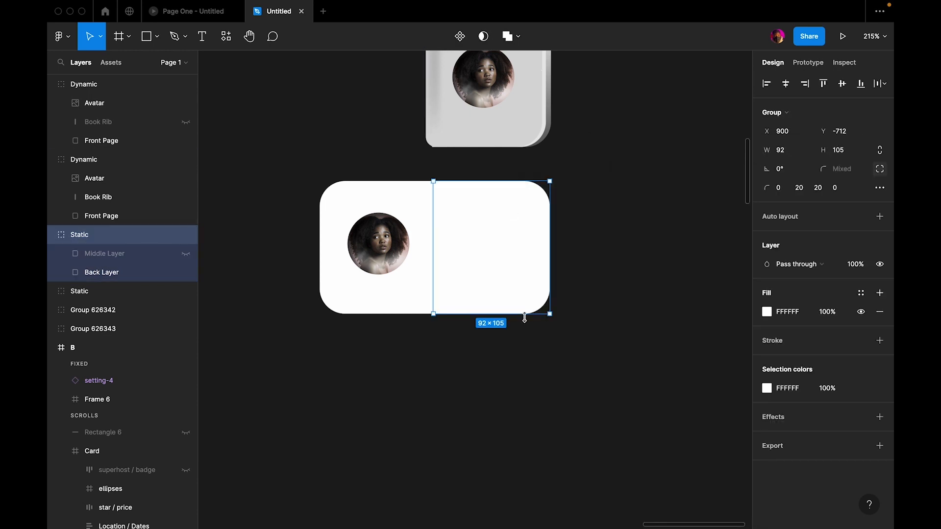
click(556, 358)
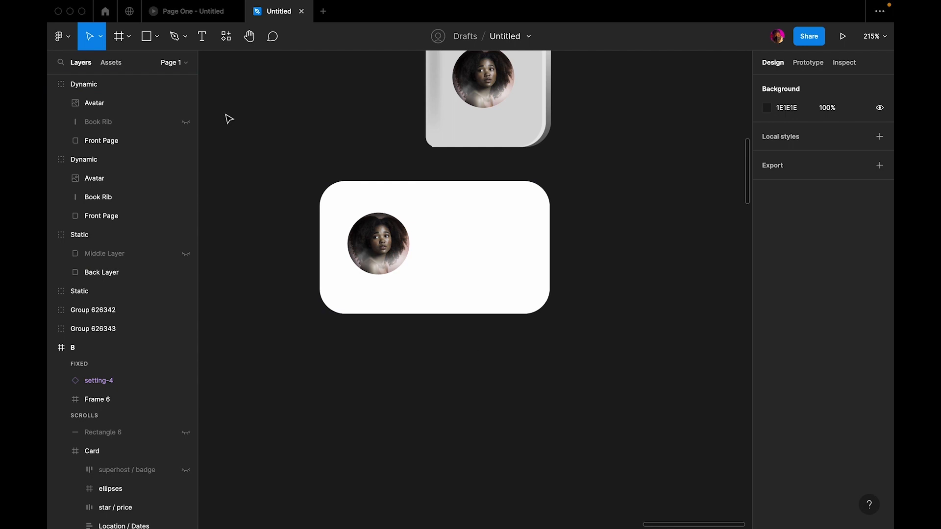
Nudge the opened booklet's avatar up and to the left, to X 826, Y -698
click(362, 246)
key(shift+Up)
key(Up)
key(Up)
key(Up)
key(Left)
key(Left)
key(Left)
key(Left)
key(Left)
key(Left)
key(Down)
key(Down)
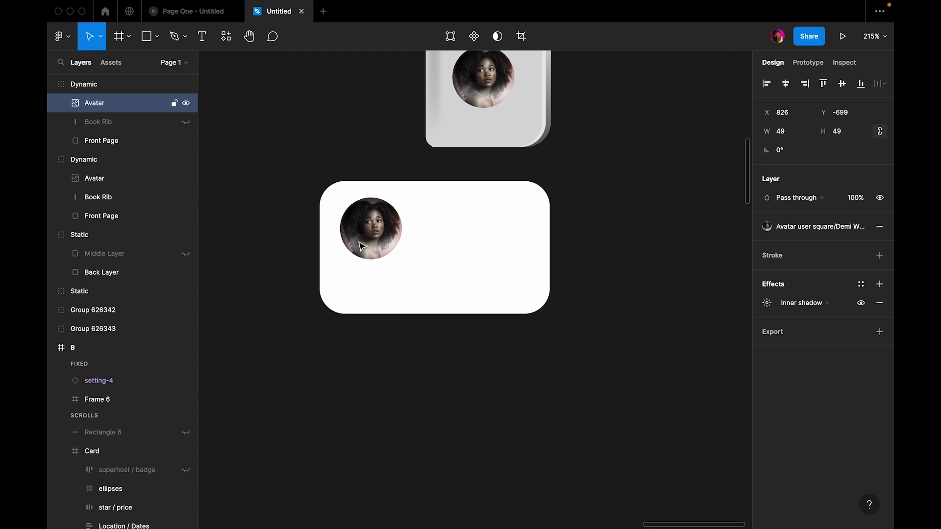
scroll(359, 243, down, 5)
scroll(361, 246, down, 3)
scroll(374, 307, up, 5)
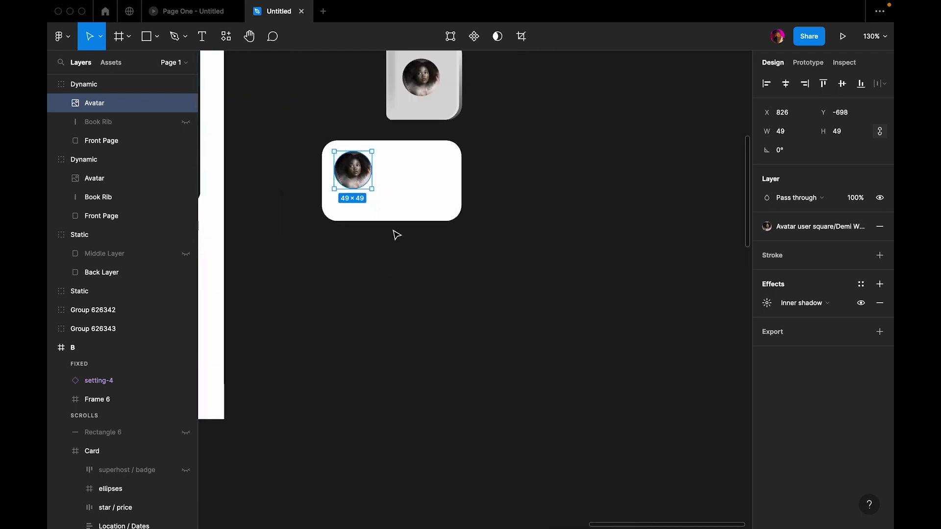
click(420, 218)
click(450, 264)
scroll(369, 142, up, 2)
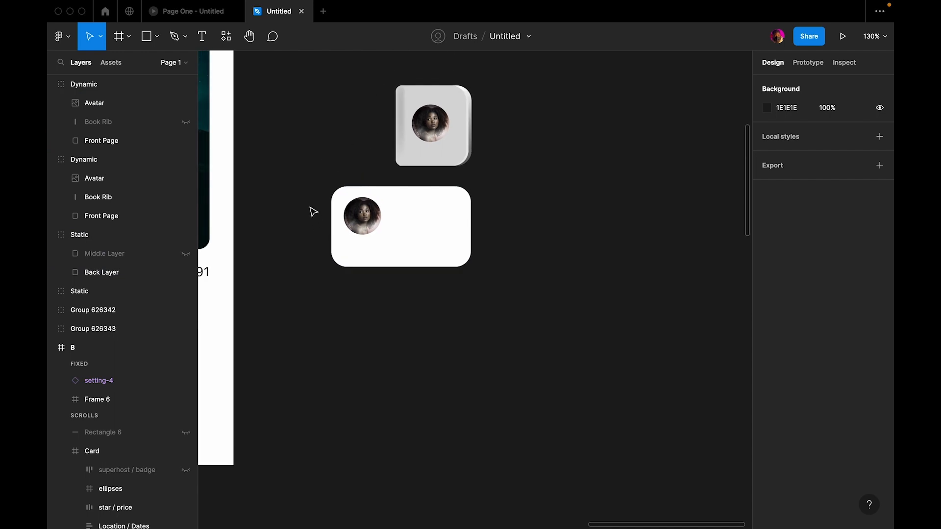
drag(312, 183, 521, 297)
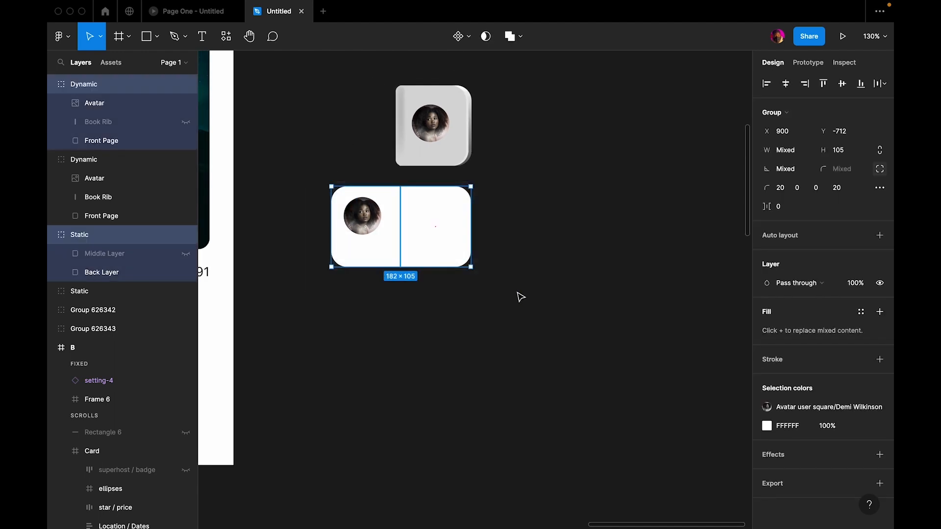
click(332, 100)
scroll(331, 98, up, 1)
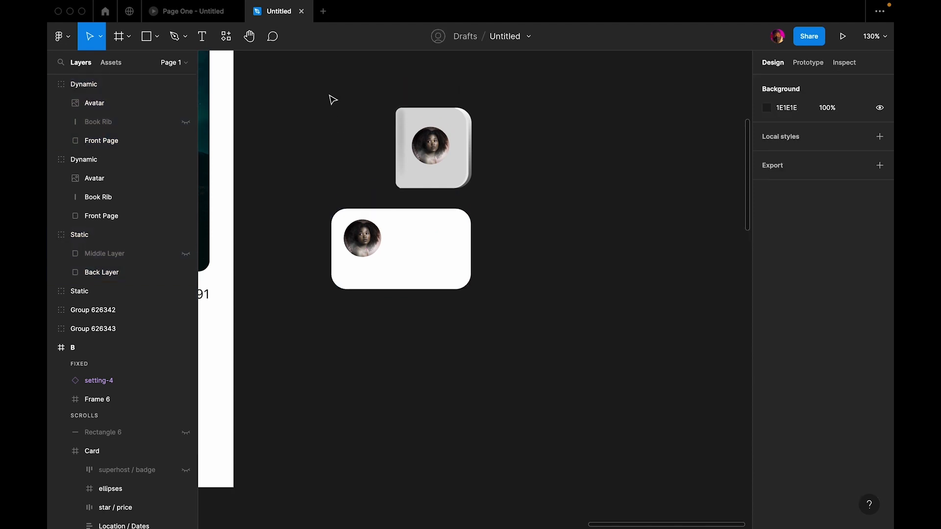
Turn the closed booklet's Dynamic and Static groups into a single component
drag(347, 94, 564, 207)
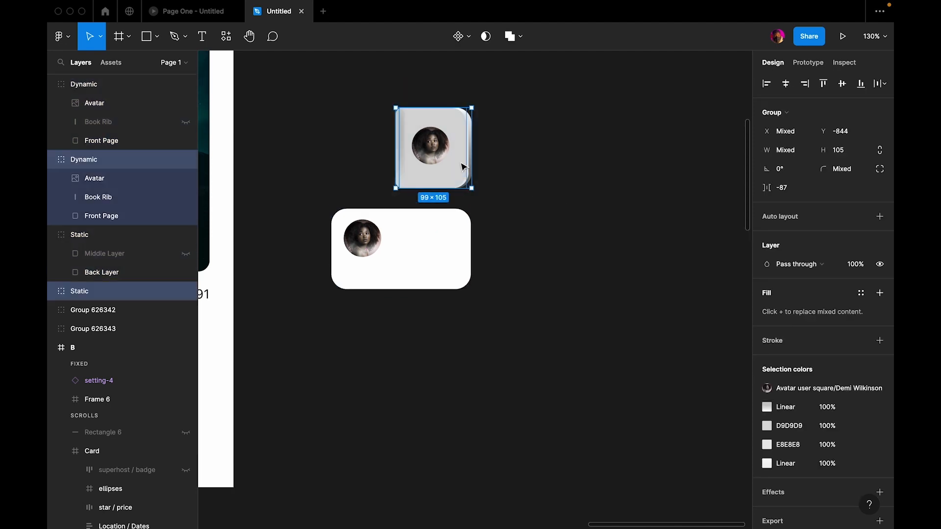
click(351, 126)
drag(365, 102, 550, 204)
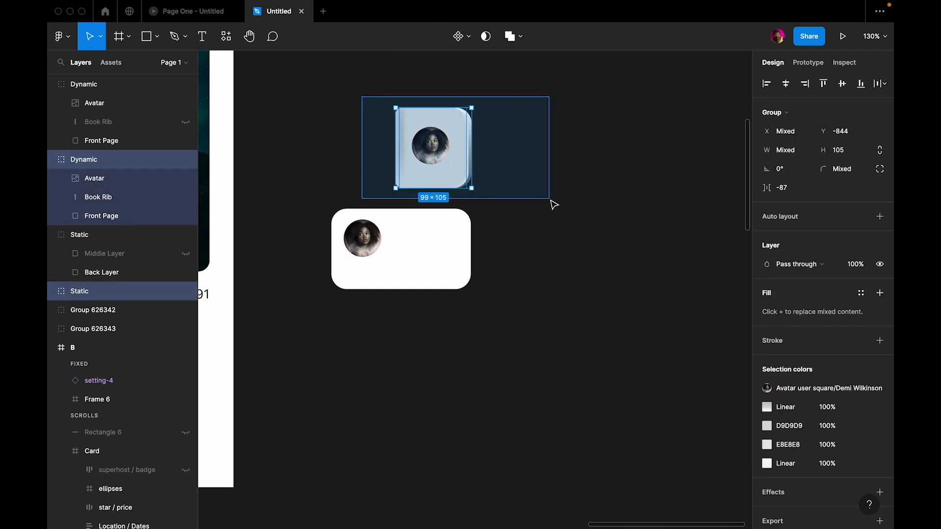
click(468, 42)
click(472, 65)
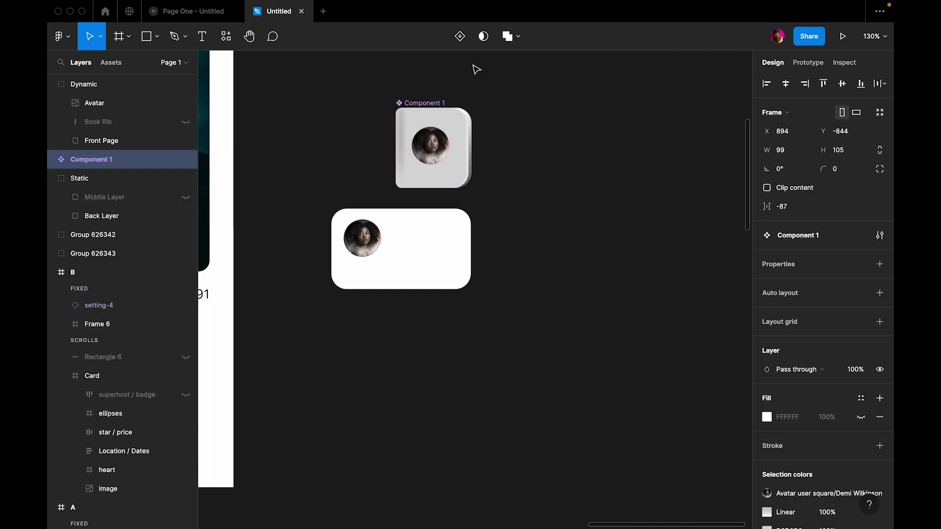
click(476, 100)
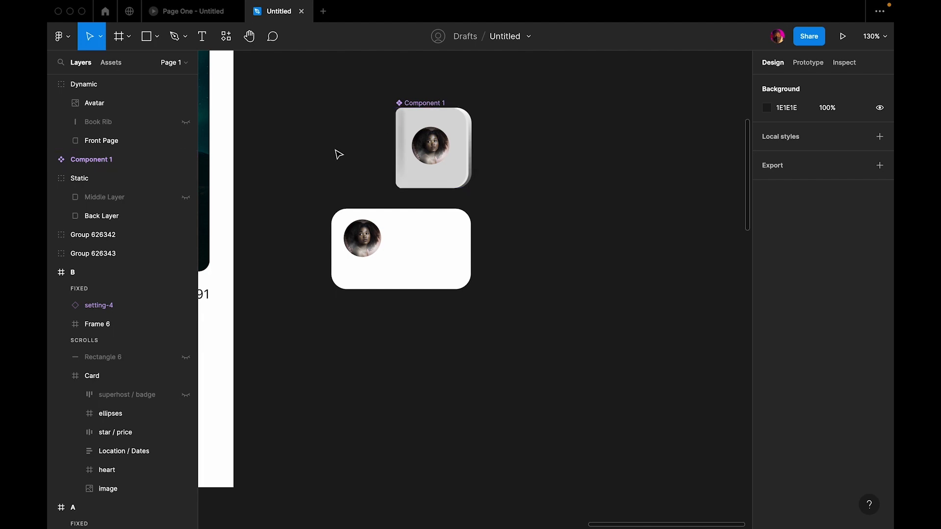
Turn the opened booklet's Dynamic and Static groups into one component and move it to about X 875, Y -707
drag(319, 210, 569, 352)
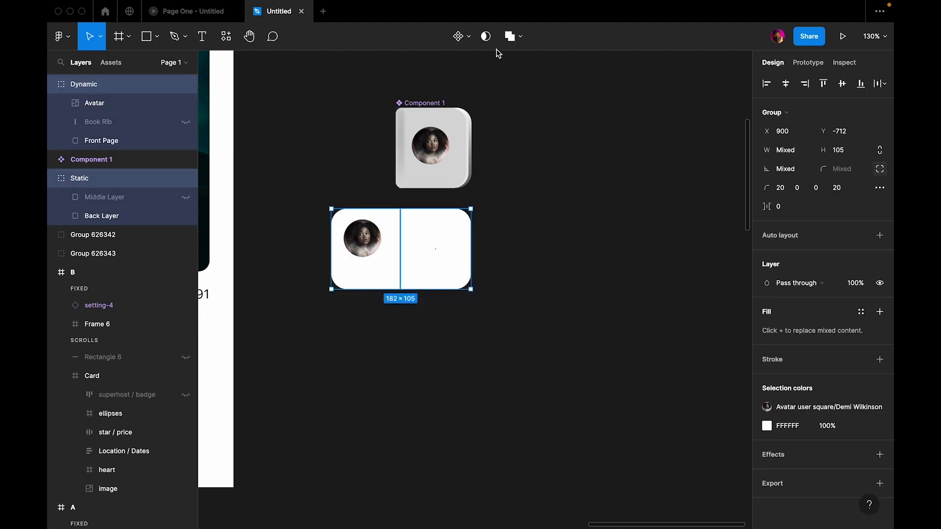
click(474, 42)
click(473, 69)
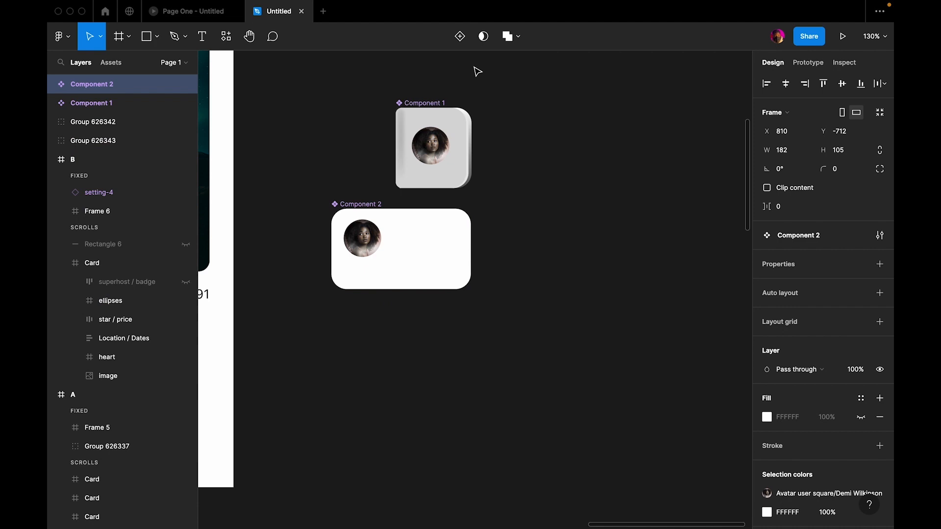
click(504, 183)
drag(365, 205, 423, 211)
click(350, 102)
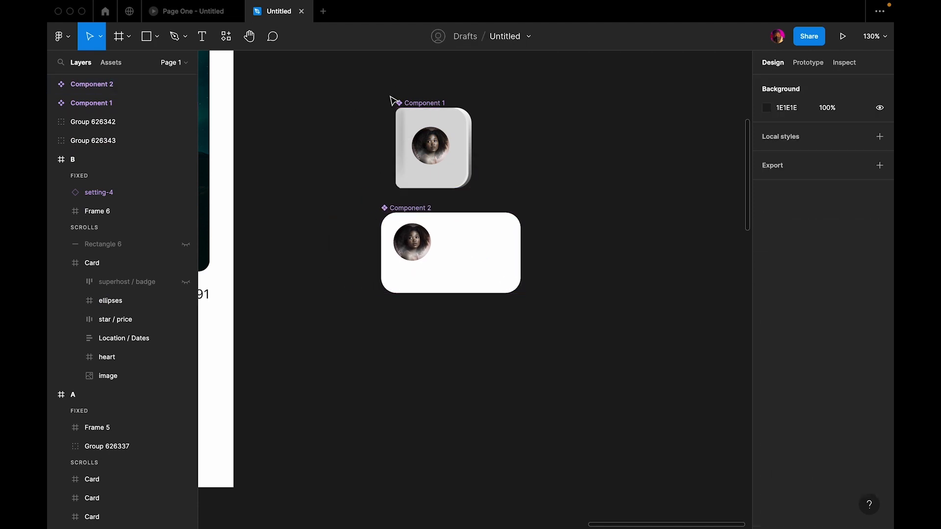
Rename the closed booklet component as Closed and the opened booklet component as Open
double_click(425, 103)
text(Cl)
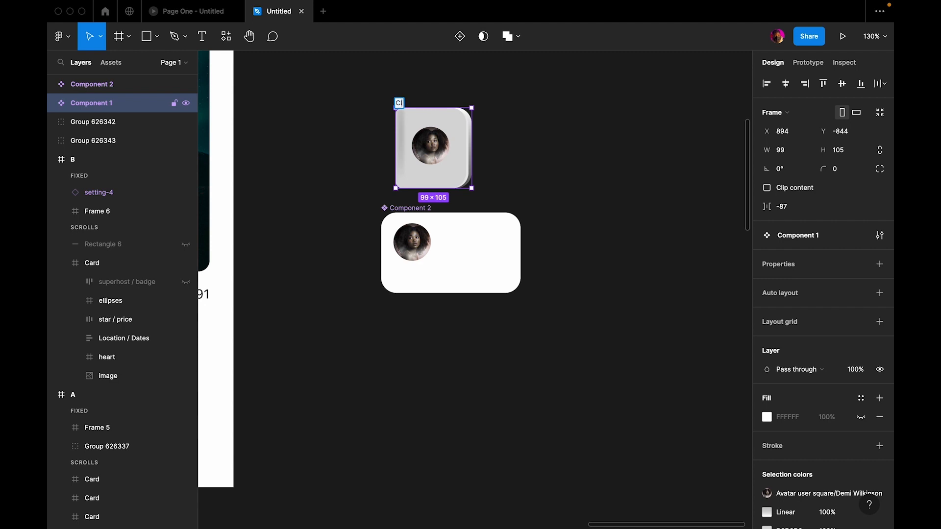
text(osed)
click(537, 120)
double_click(414, 206)
text(Open)
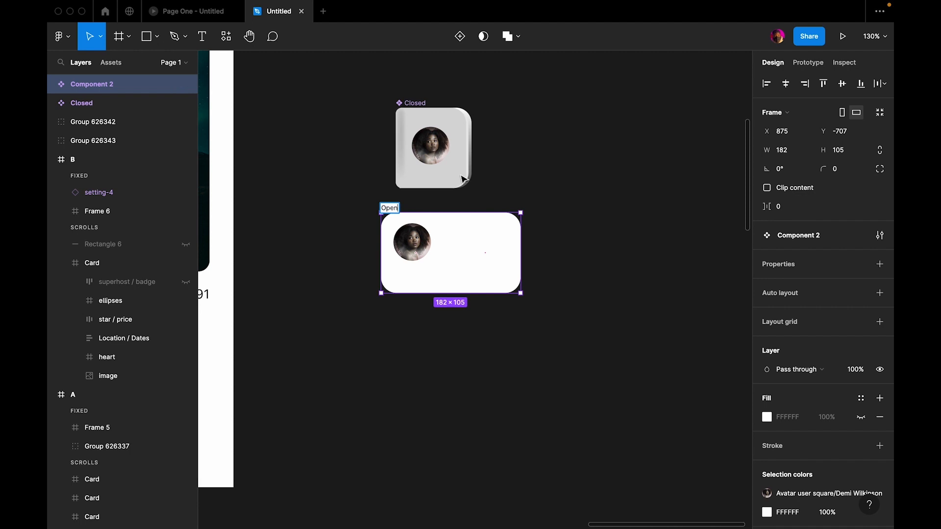
click(603, 174)
Move the Open component down to about 49 below Closed and combine both components as variants
drag(412, 211, 405, 225)
click(372, 178)
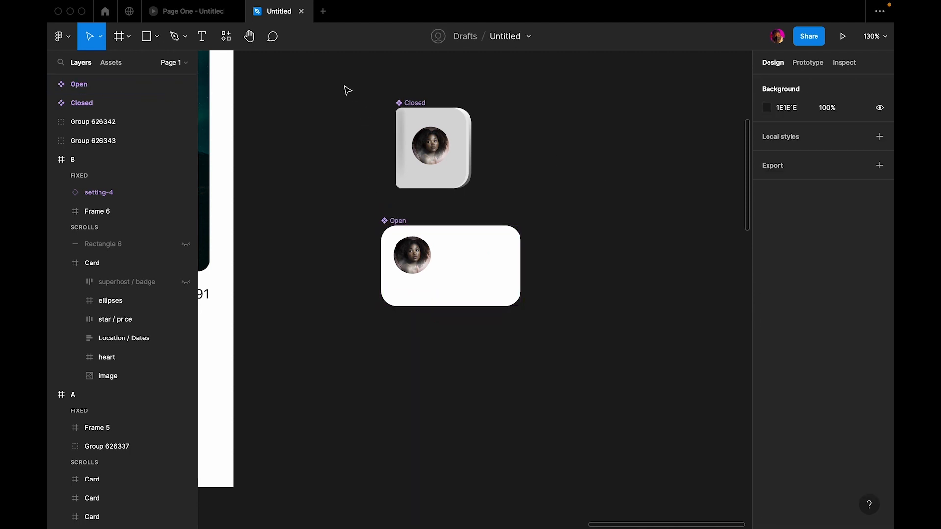
drag(338, 83, 596, 349)
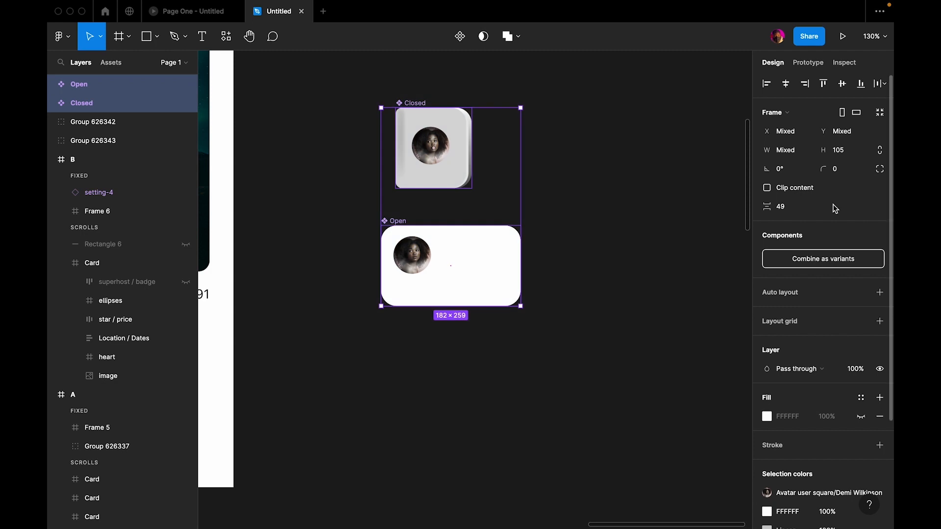
click(834, 265)
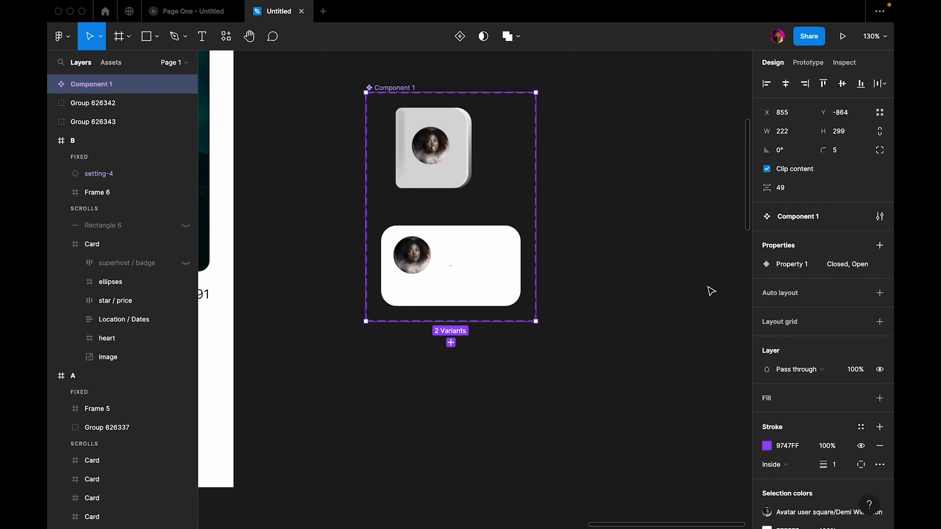
Connect the Closed variant to the Open variant in the prototype so it changes to Open on click
scroll(681, 282, down, 3)
click(640, 271)
scroll(636, 271, up, 3)
scroll(416, 185, up, 4)
scroll(454, 196, down, 1)
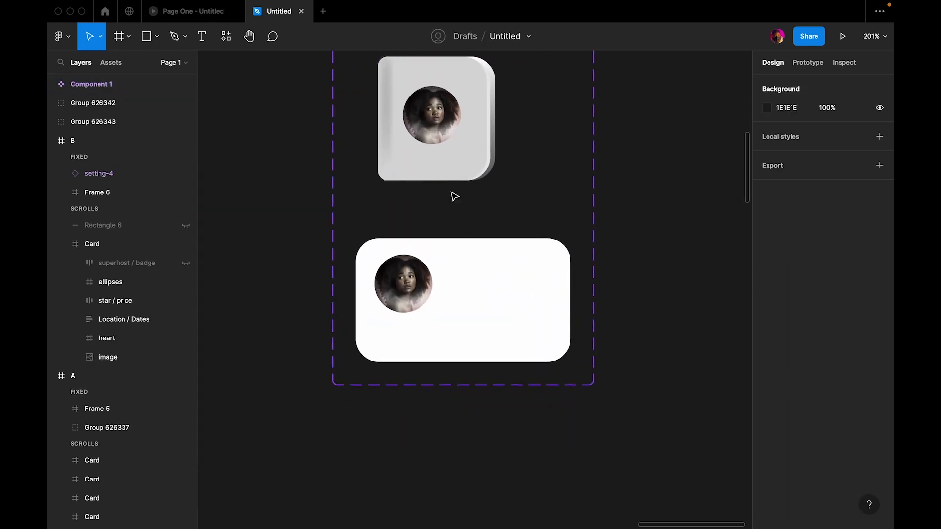
click(453, 139)
click(476, 321)
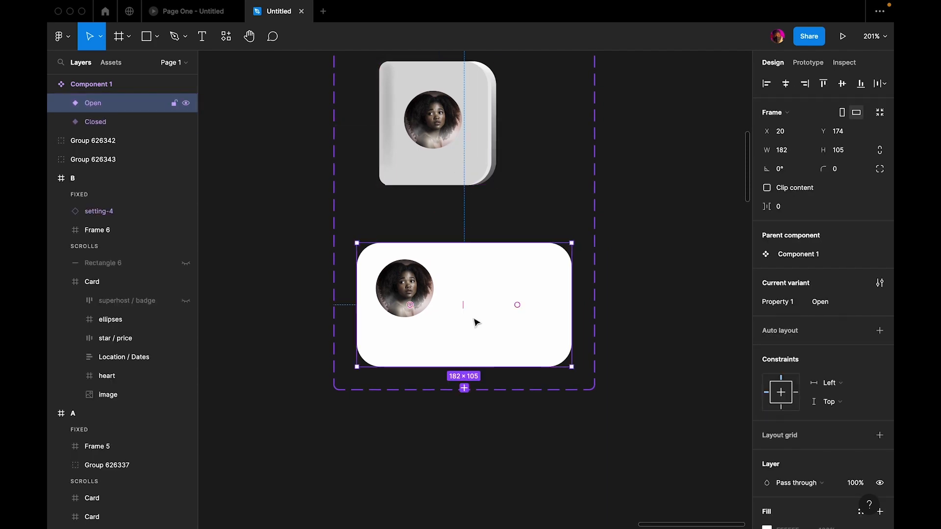
click(504, 191)
click(451, 135)
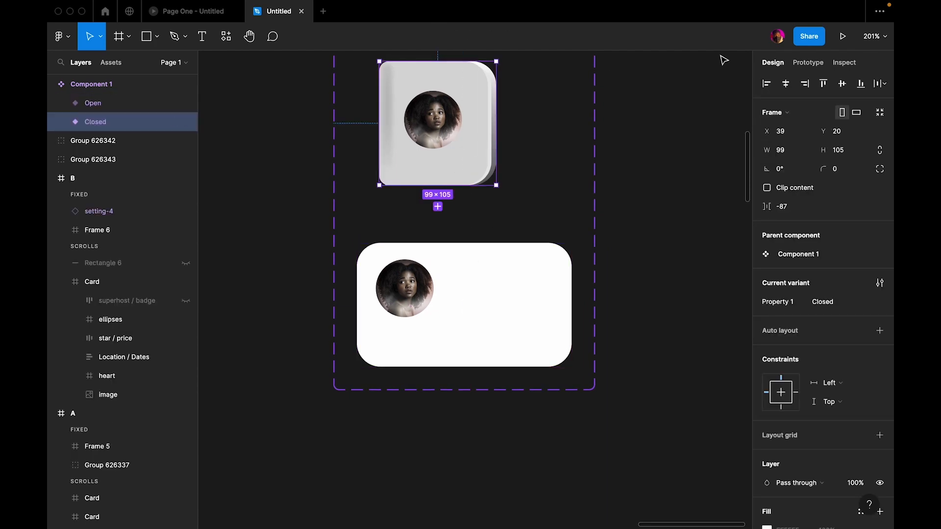
click(810, 63)
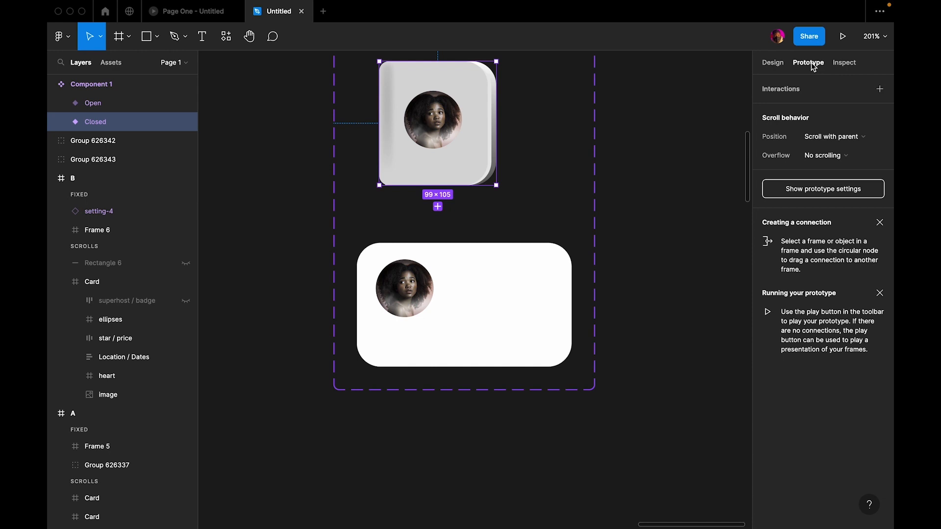
mouse_move(497, 124)
drag(496, 123, 508, 255)
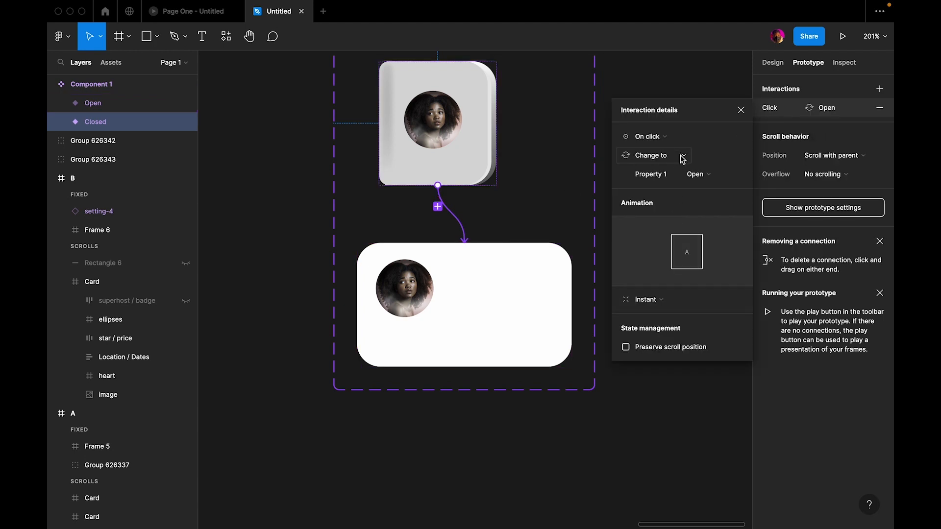
Animate the Closed-to-Open interaction with Smart animate and the Gentle spring
click(654, 300)
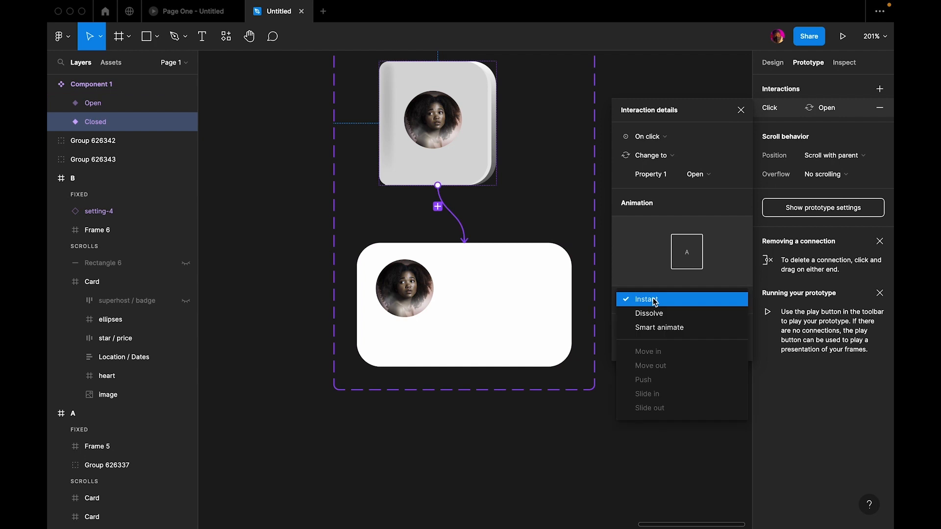
click(669, 331)
click(669, 321)
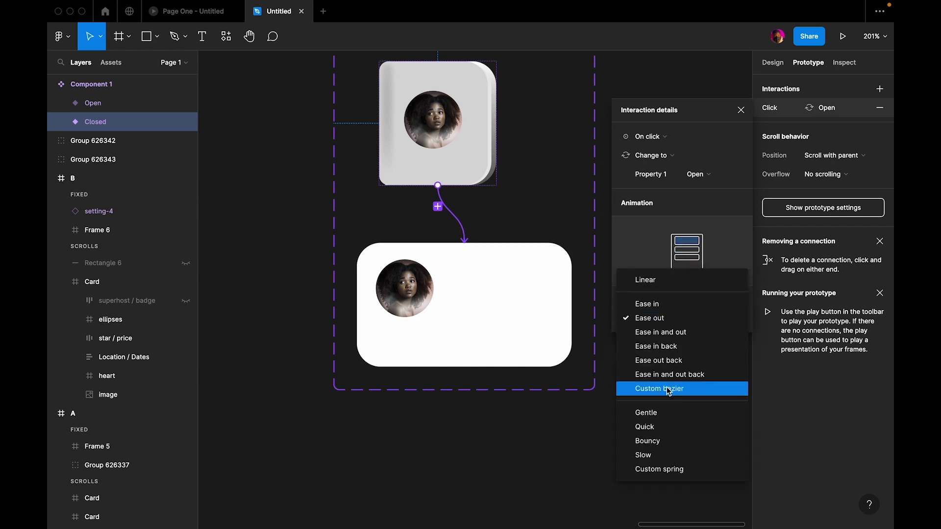
click(668, 413)
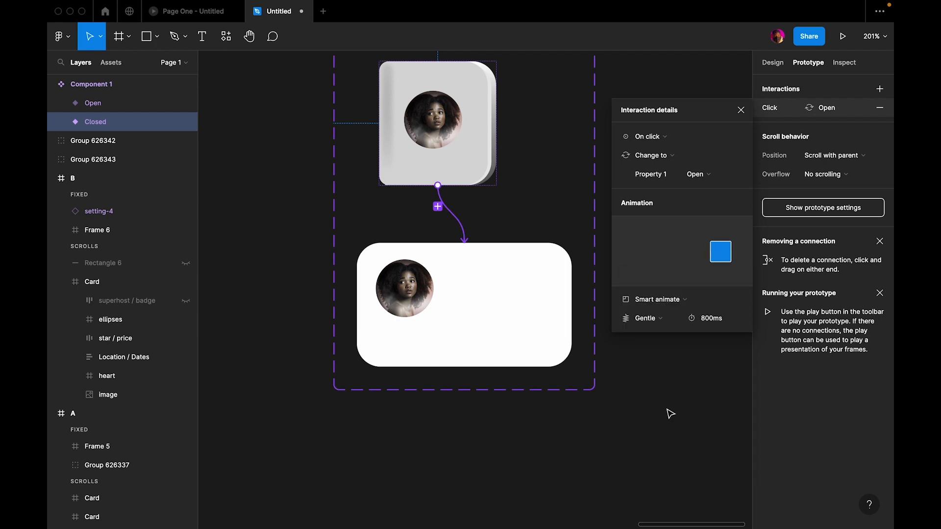
Connect the Open variant back to Closed on click, using Smart animate with the Quick spring
click(508, 262)
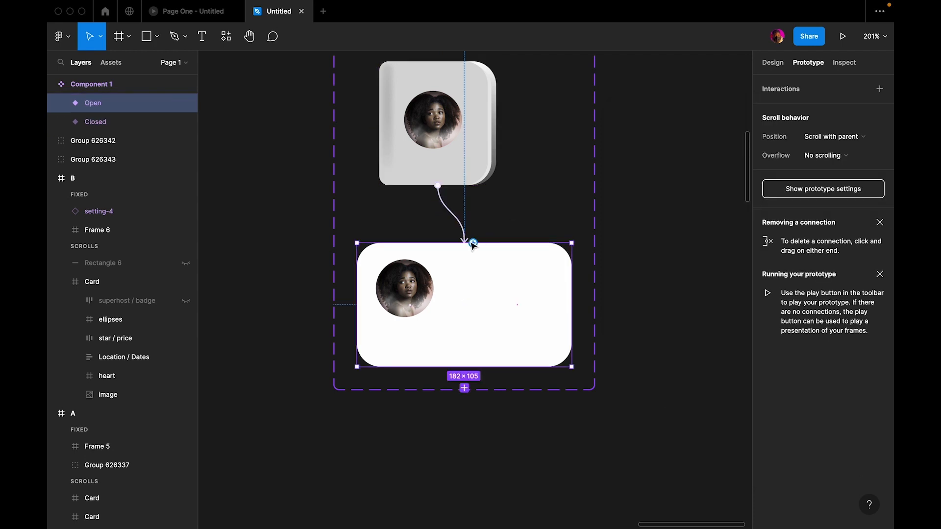
drag(473, 243, 444, 140)
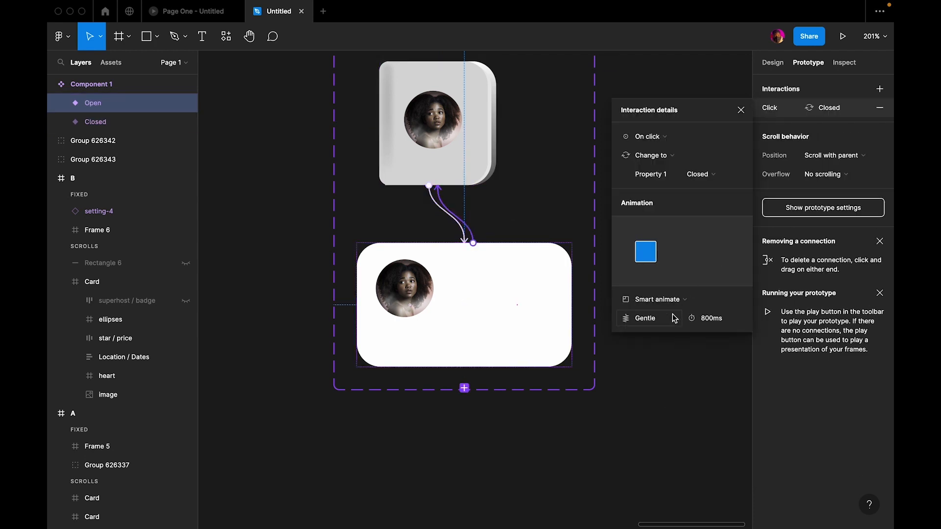
click(668, 319)
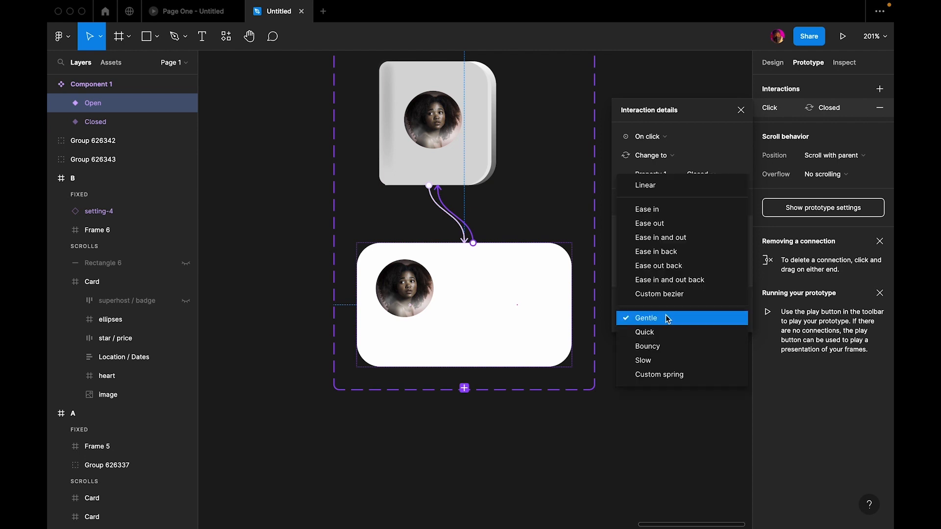
click(668, 332)
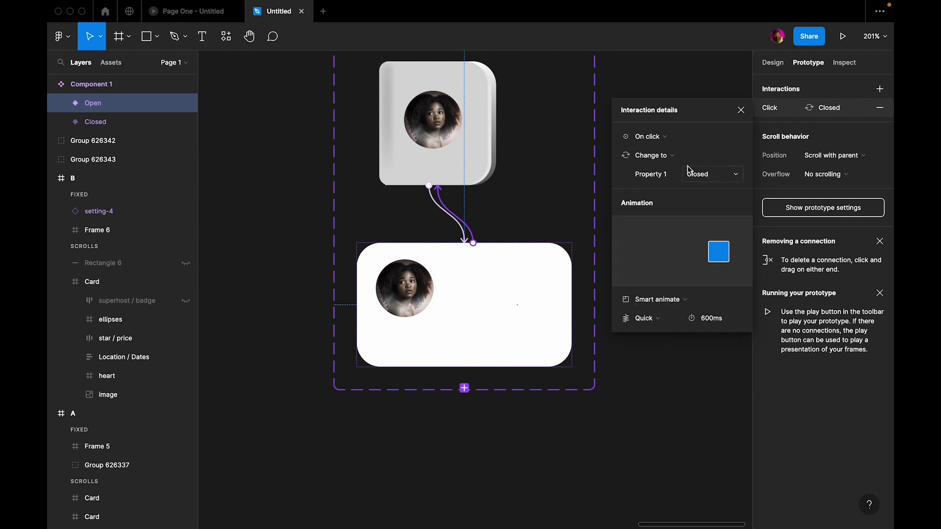
click(741, 111)
Add an iPhone 13 Pro Max frame beside the booklet component set, at about X 1276, Y -979
scroll(677, 179, down, 10)
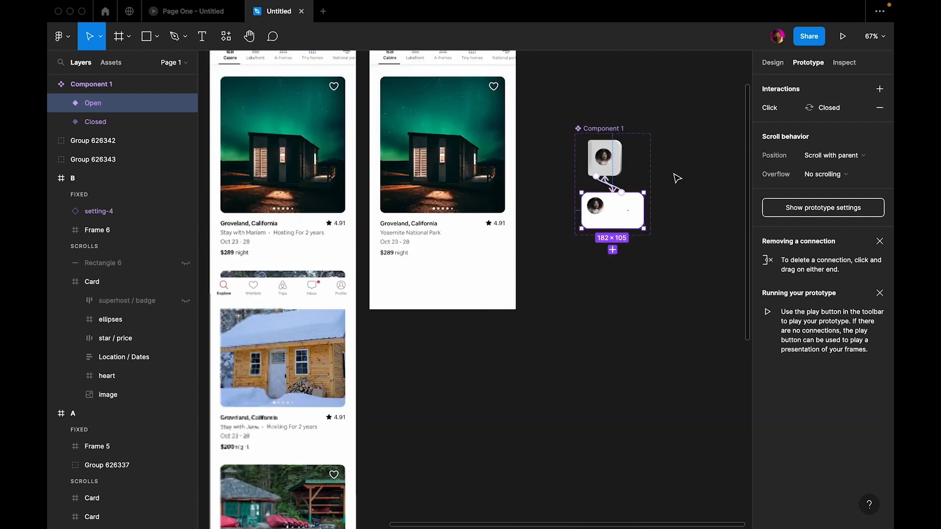
click(659, 182)
click(327, 66)
key(Escape)
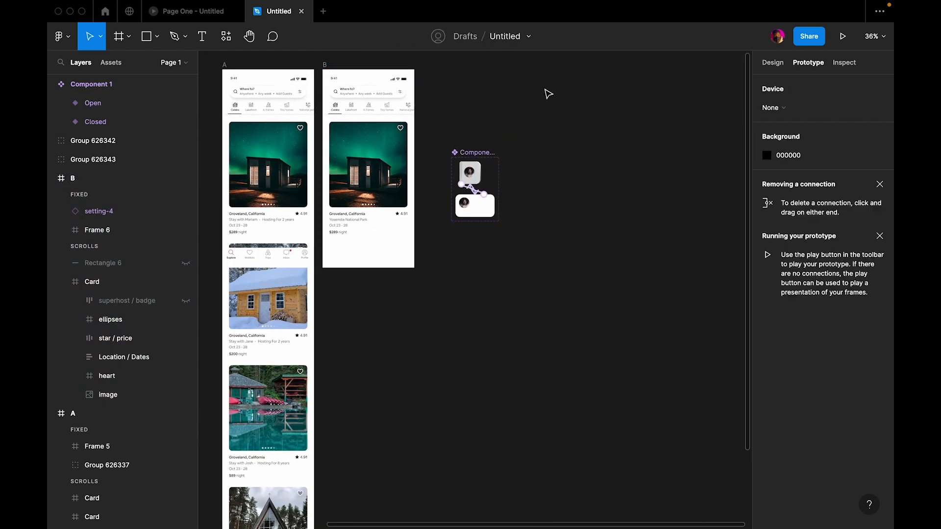
click(773, 63)
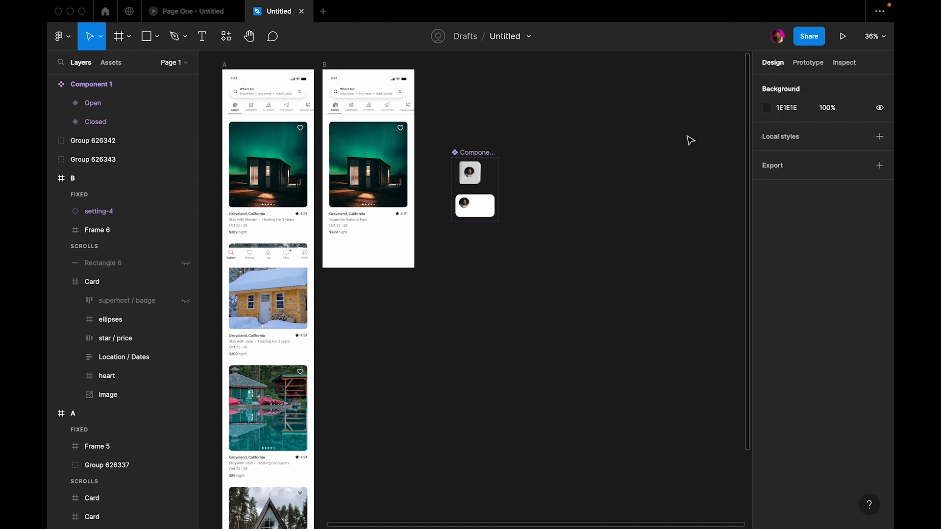
key(f)
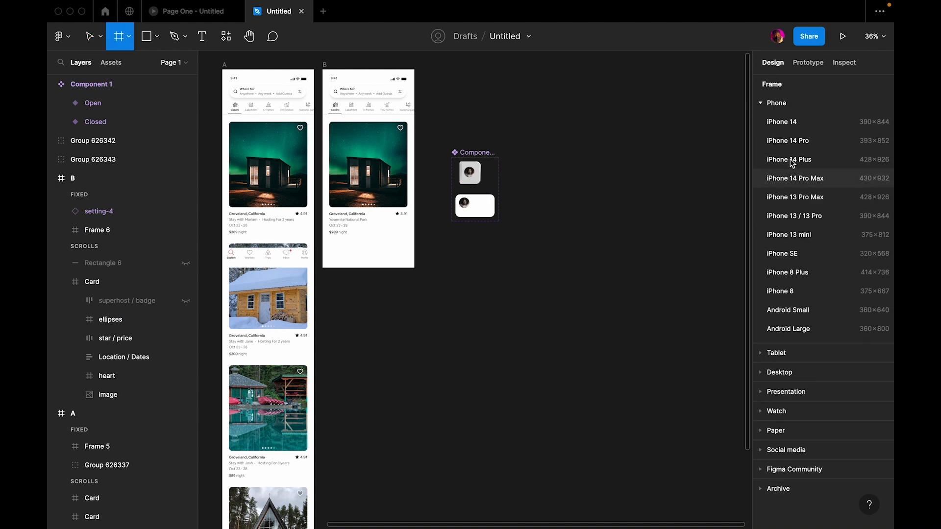
click(820, 197)
click(598, 151)
click(552, 185)
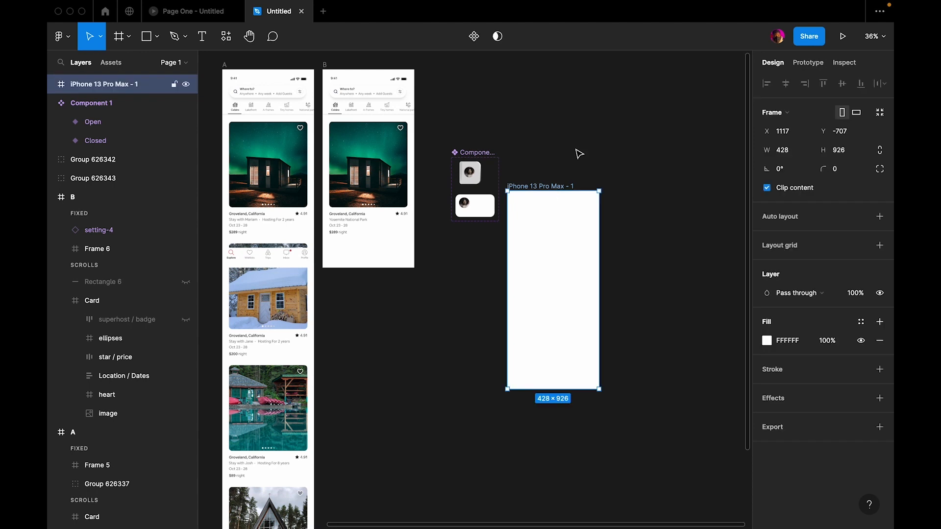
drag(579, 154, 586, 128)
click(628, 99)
Place an instance of the Closed booklet in the iPhone 13 Pro Max frame at about X 164, Y 358
alt+drag(475, 177, 588, 218)
click(625, 231)
scroll(603, 224, up, 5)
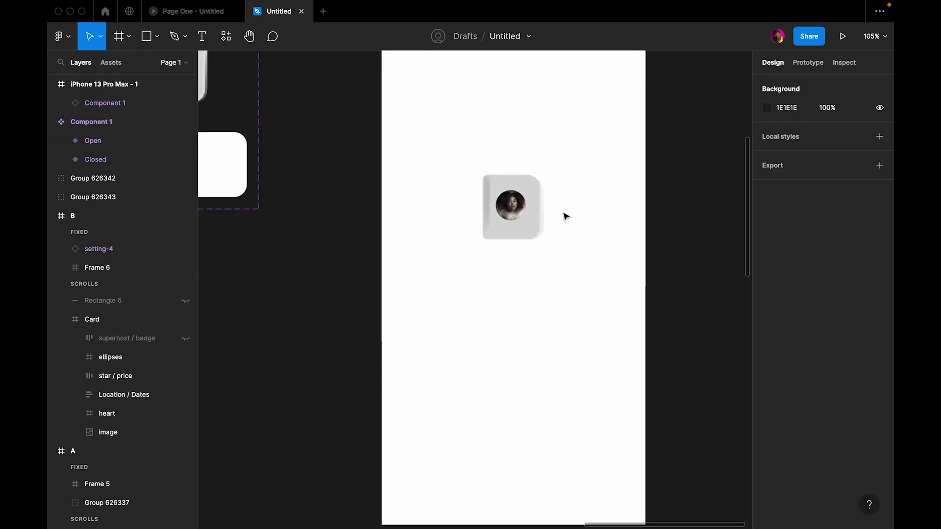
click(511, 206)
scroll(519, 197, down, 4)
Present the iPhone 13 Pro Max frame as a prototype and look at the finished Page One prototype
click(505, 78)
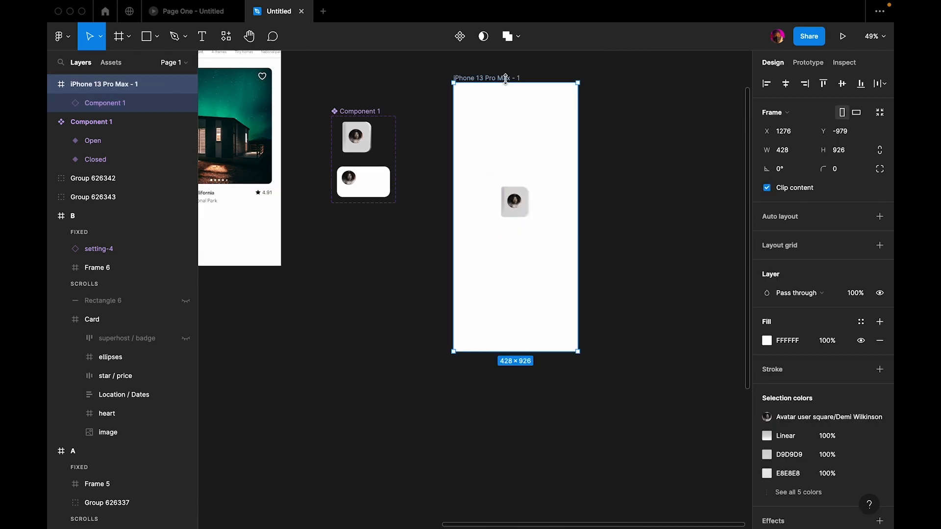
click(842, 37)
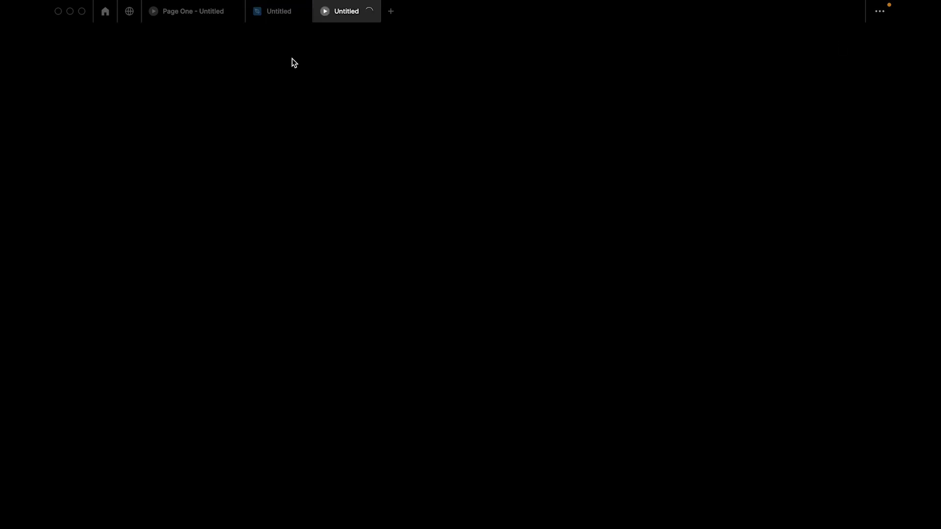
click(333, 14)
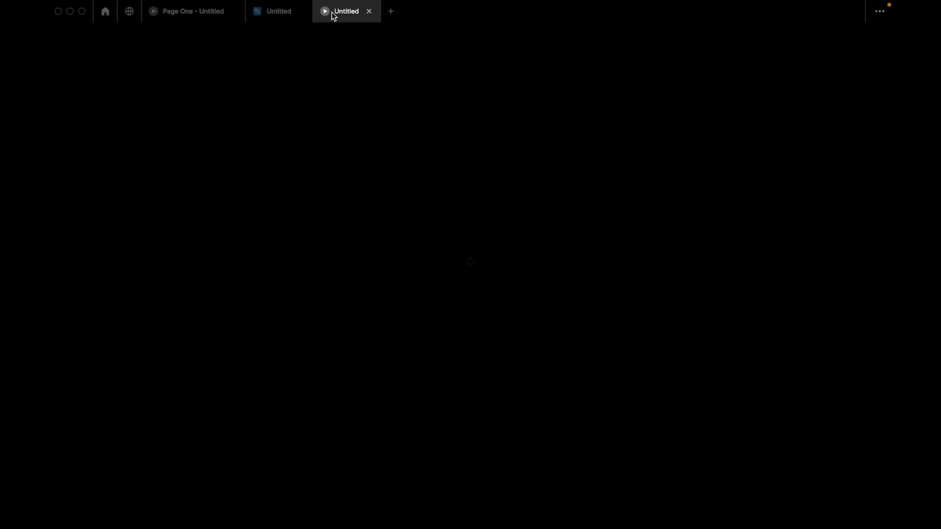
click(195, 17)
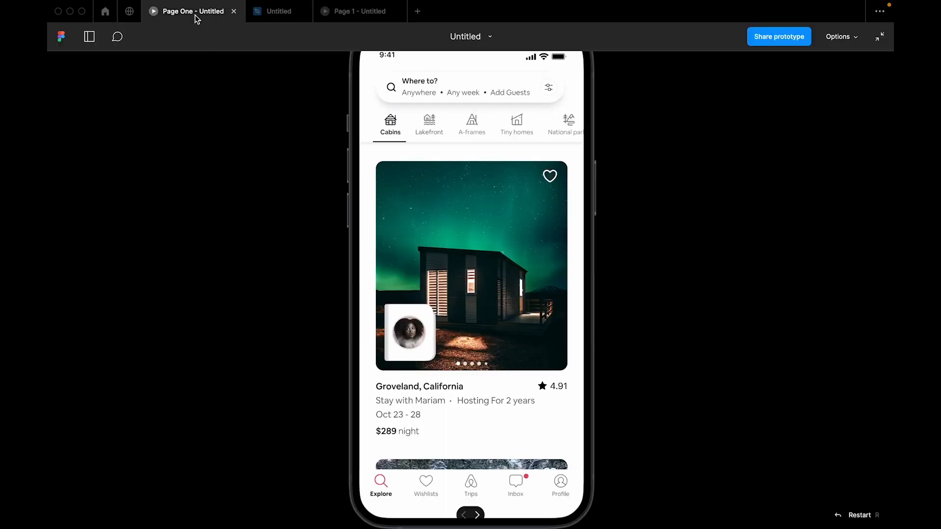
Return to the design file and centre the booklet instance horizontally in the phone frame
click(267, 13)
click(608, 225)
scroll(548, 201, up, 3)
click(502, 218)
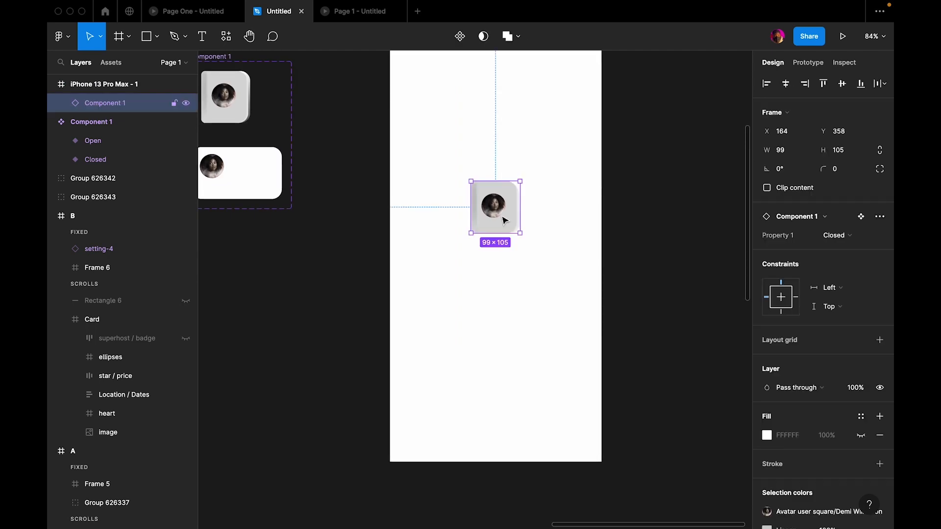
click(785, 85)
click(703, 179)
Test the booklet's opening and closing animation several times in the Page 1 prototype, then return to the design file
click(361, 17)
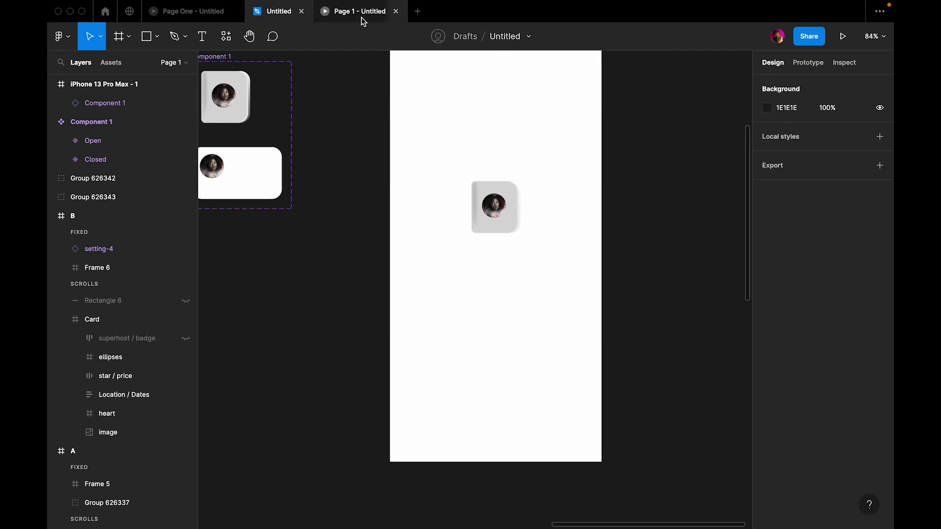
click(527, 280)
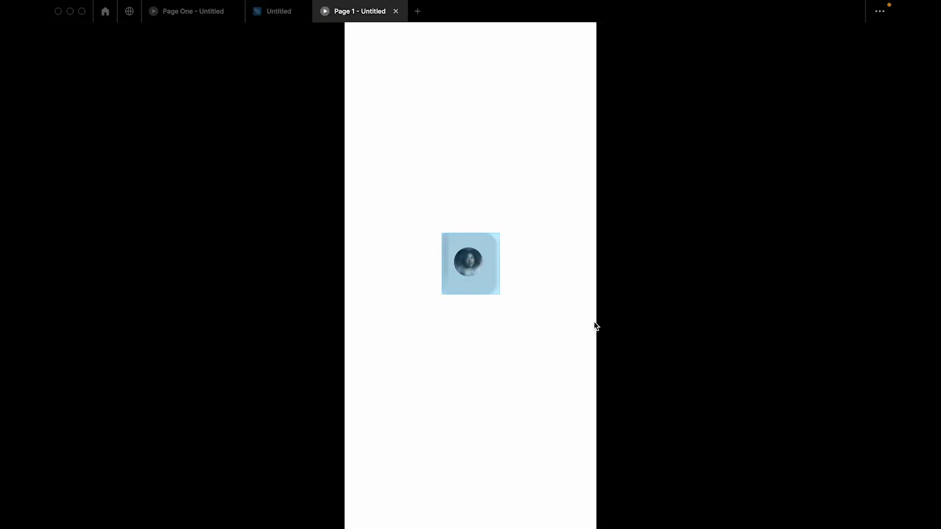
click(485, 268)
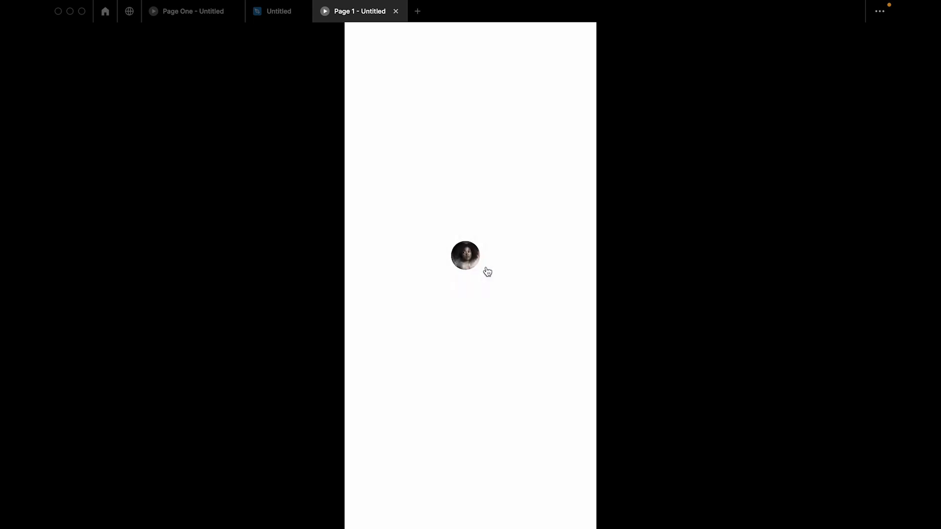
click(487, 271)
click(488, 271)
click(487, 271)
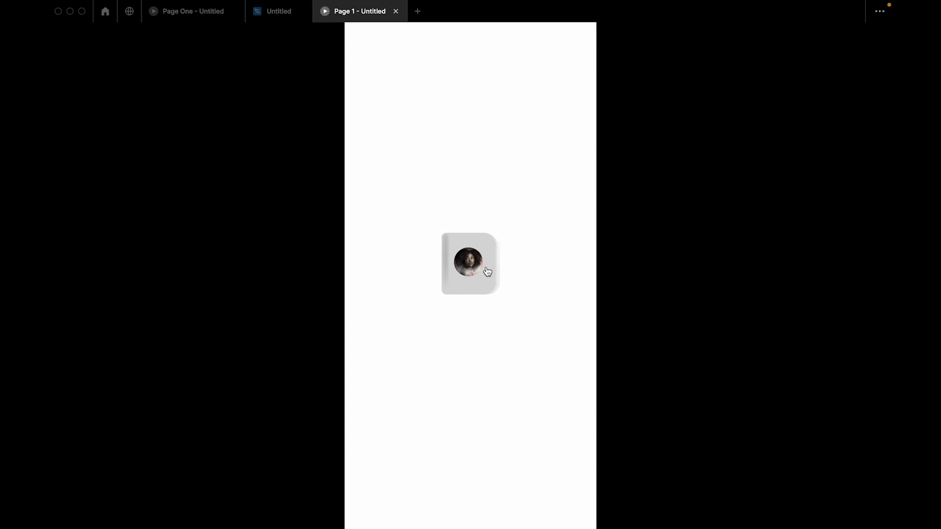
click(487, 271)
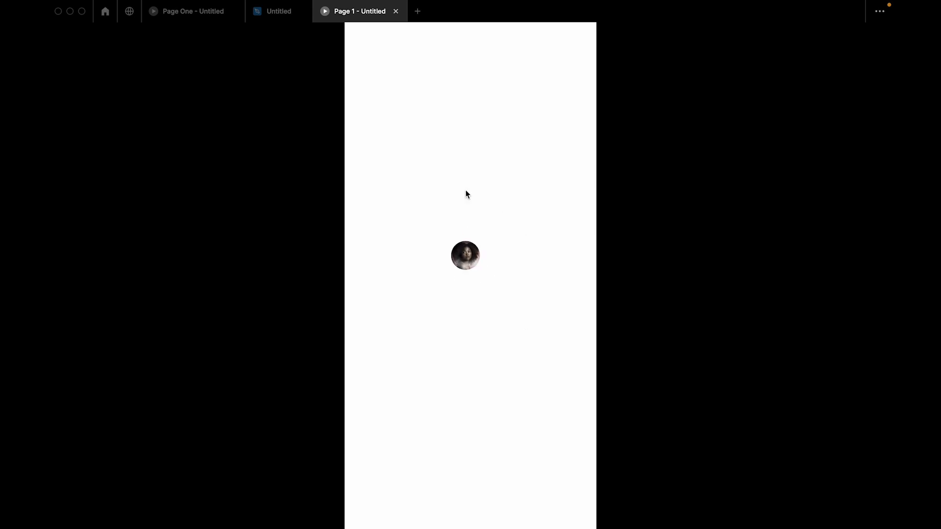
click(273, 10)
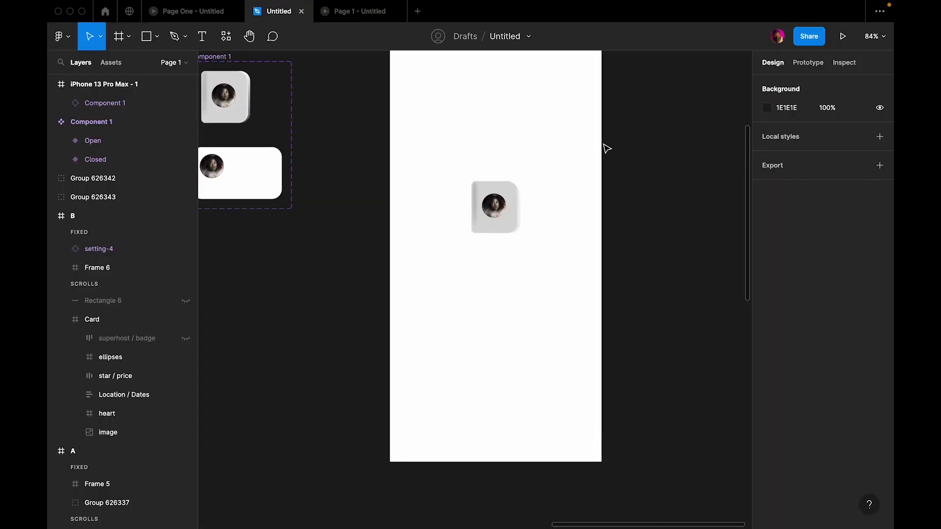
click(456, 131)
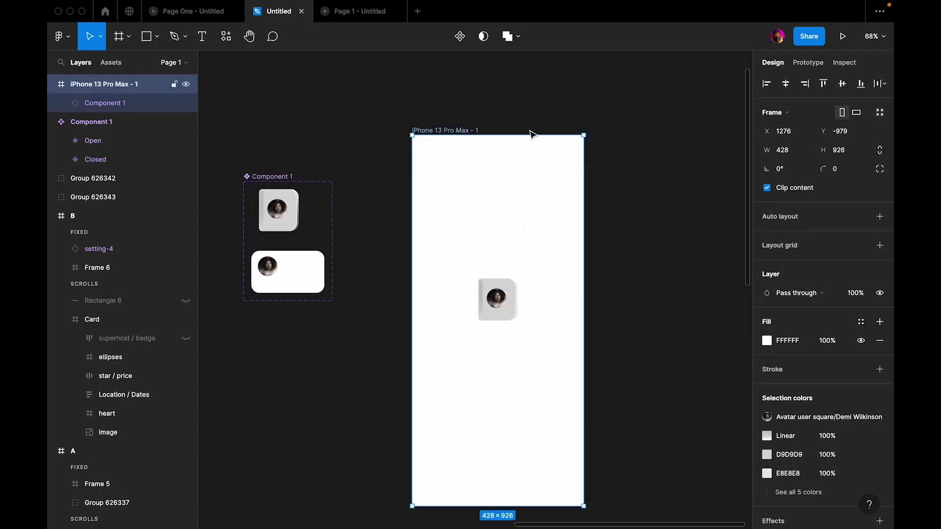
click(767, 341)
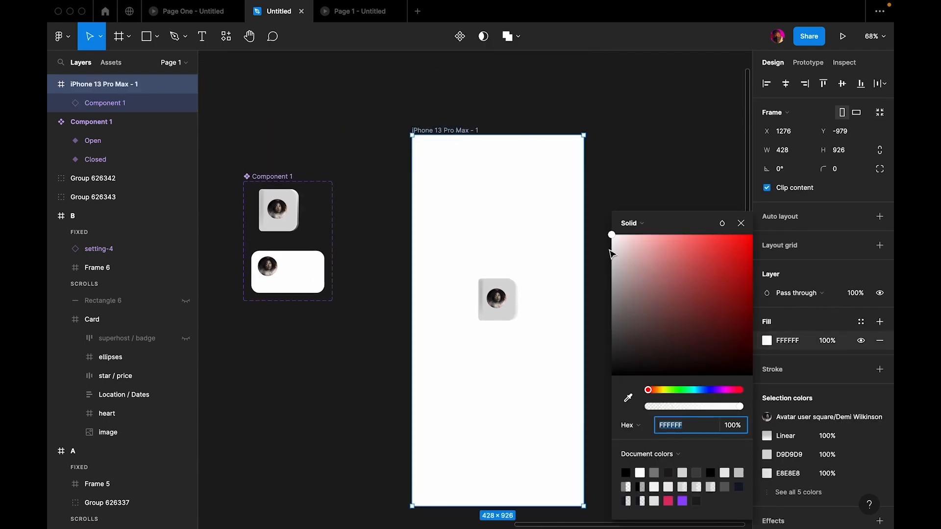
click(563, 241)
Add a drop shadow effect to the Open variant
scroll(319, 226, left, 2)
scroll(320, 224, up, 4)
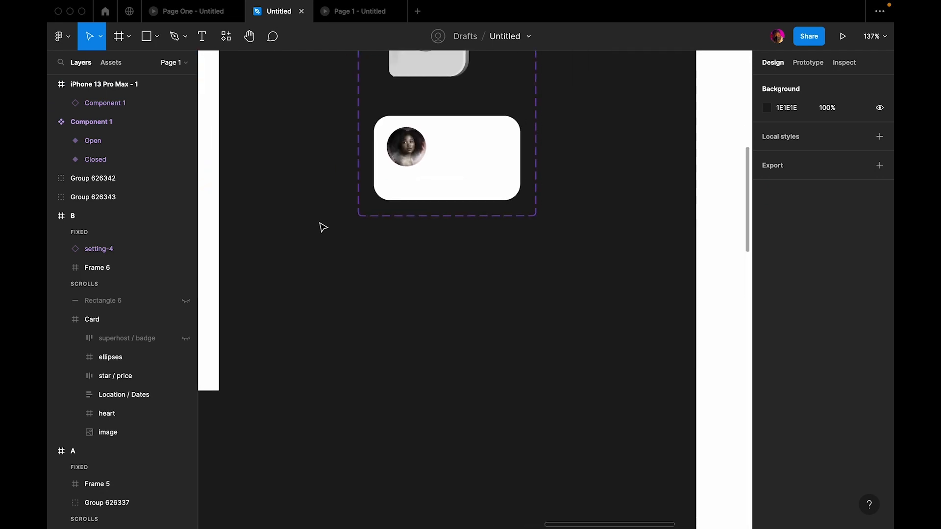
scroll(359, 205, up, 2)
click(423, 205)
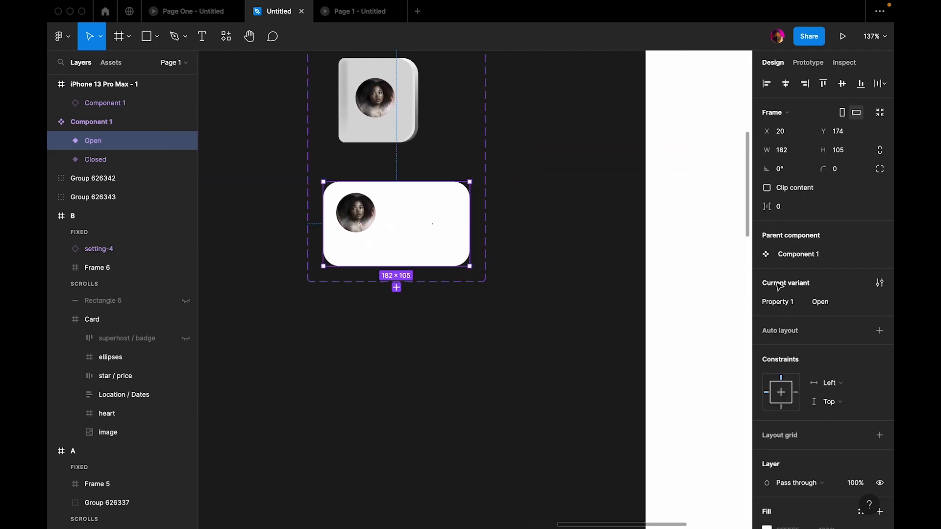
scroll(816, 304, down, 4)
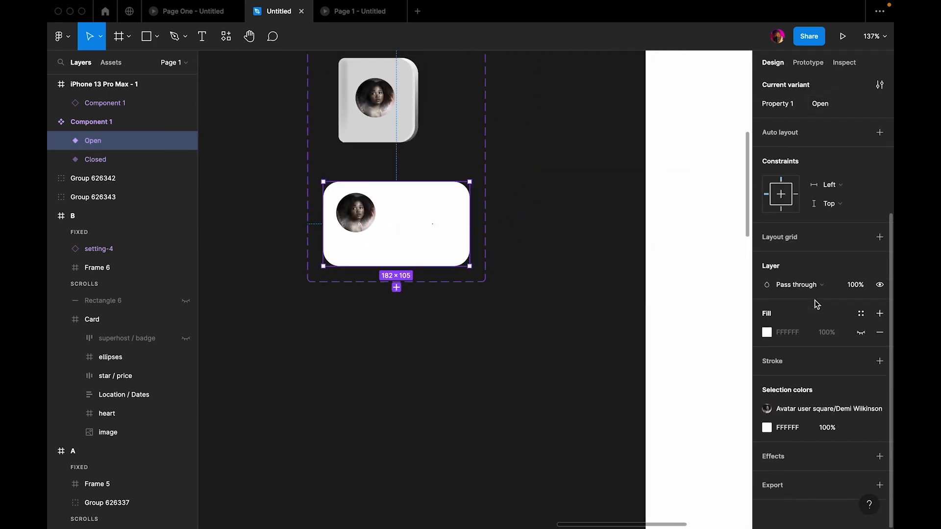
click(879, 456)
scroll(850, 343, down, 1)
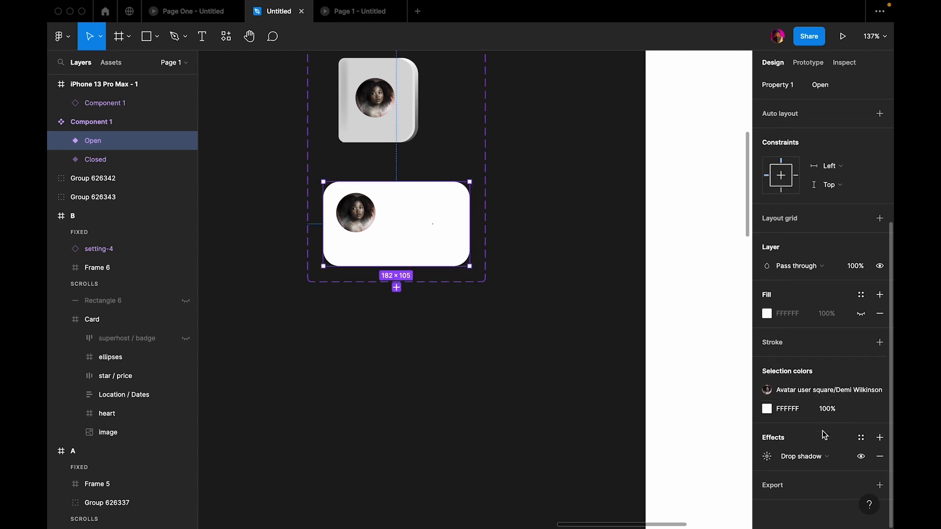
Set the opacity of the Open variant's drop shadow to 10%
click(767, 456)
click(692, 482)
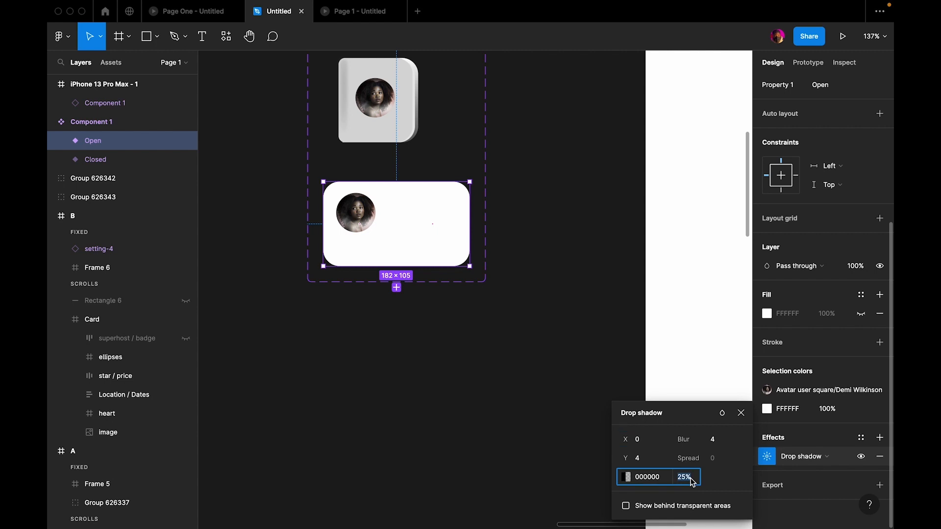
key(Return)
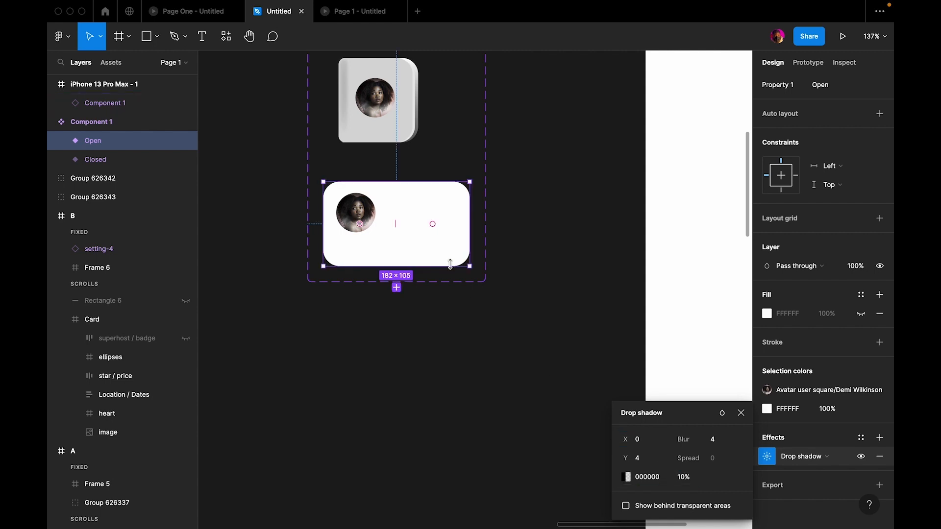
click(529, 354)
Check the booklet's animation with its updated shadow in the Page 1 prototype, then return to the design file
click(360, 11)
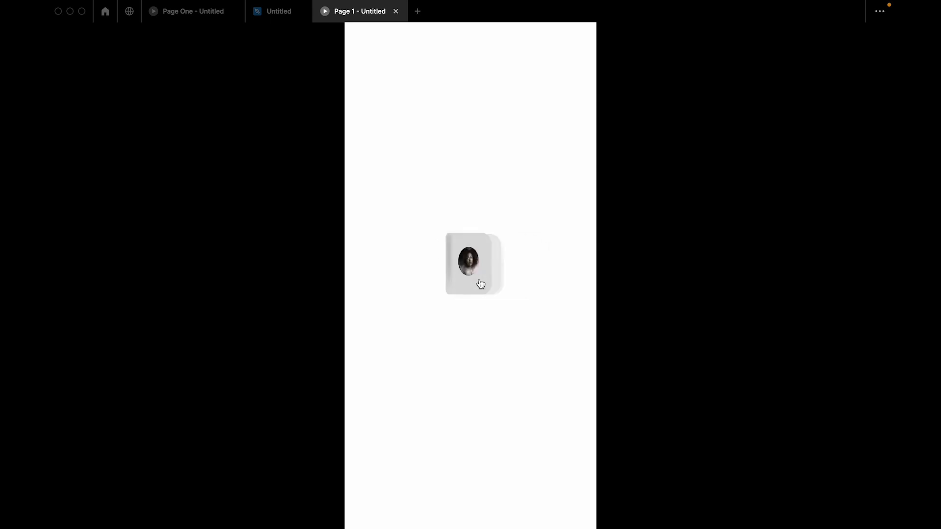
mouse_move(457, 31)
click(491, 38)
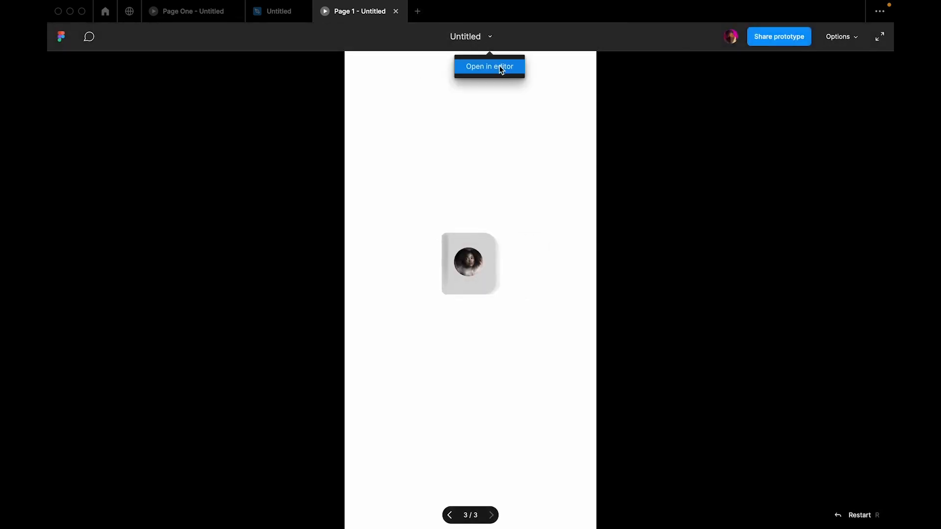
click(499, 66)
Move frame A out of the top row to the empty canvas area below the Component 1 set
scroll(424, 231, down, 10)
scroll(424, 232, up, 5)
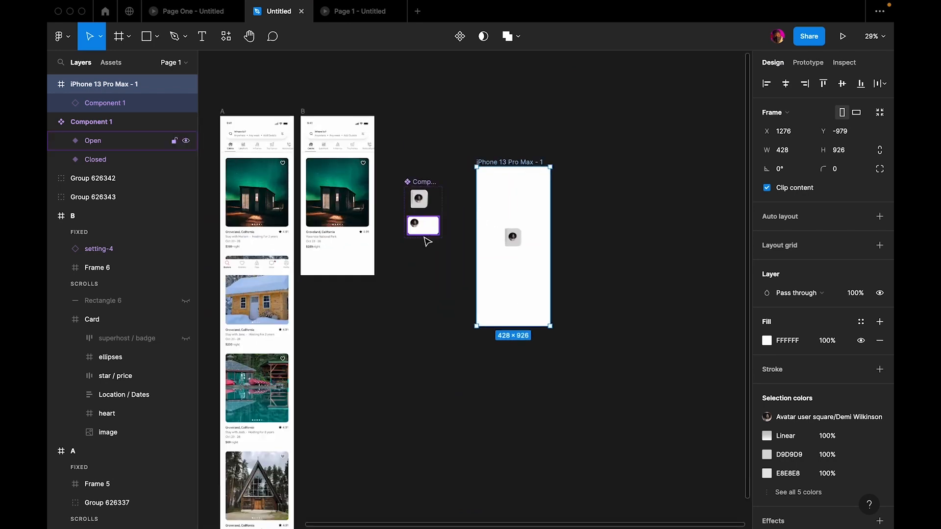
click(441, 263)
scroll(441, 262, down, 5)
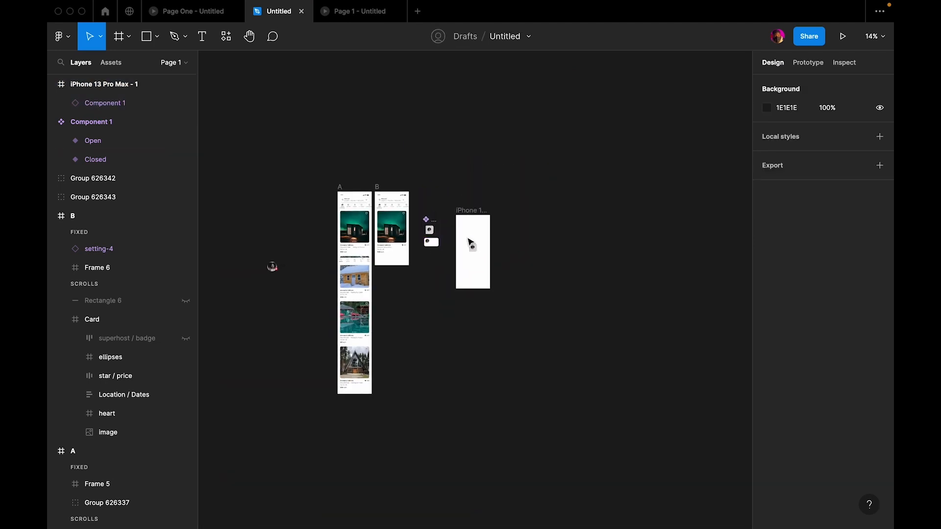
scroll(470, 240, up, 5)
scroll(534, 176, down, 2)
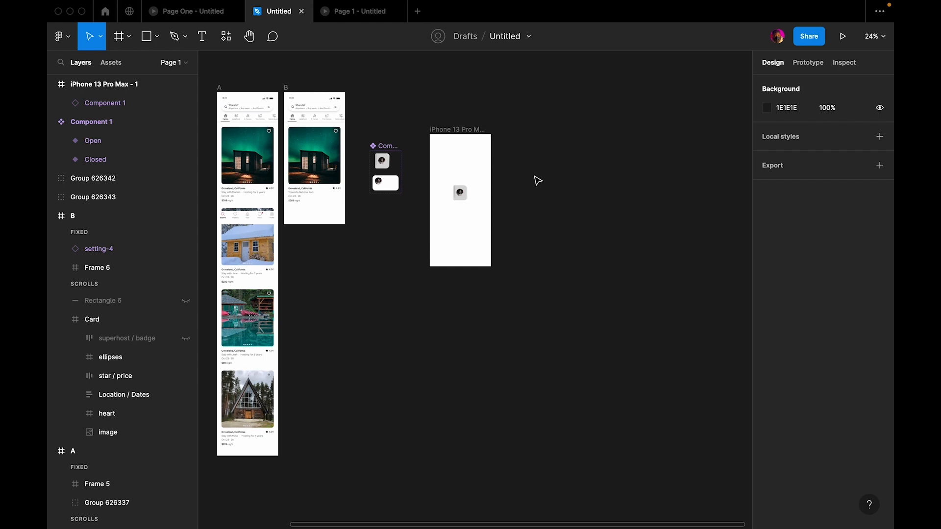
scroll(537, 180, left, 2)
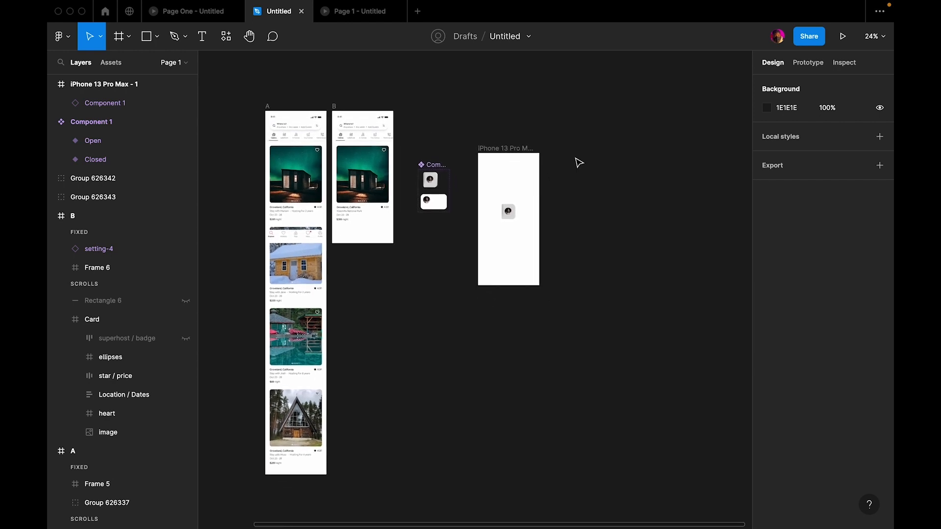
scroll(532, 128, down, 3)
click(346, 112)
drag(346, 112, 442, 253)
Move the iPhone 13 Pro Max frame farther from Component 1 and enlarge the component set to 554 × 746
click(541, 271)
scroll(459, 191, up, 3)
drag(558, 101, 691, 73)
click(469, 122)
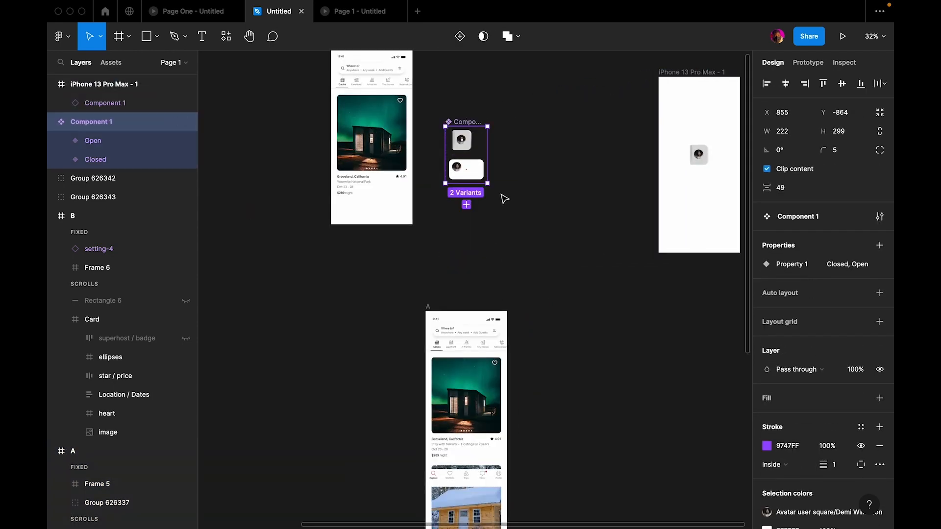
drag(489, 184, 552, 182)
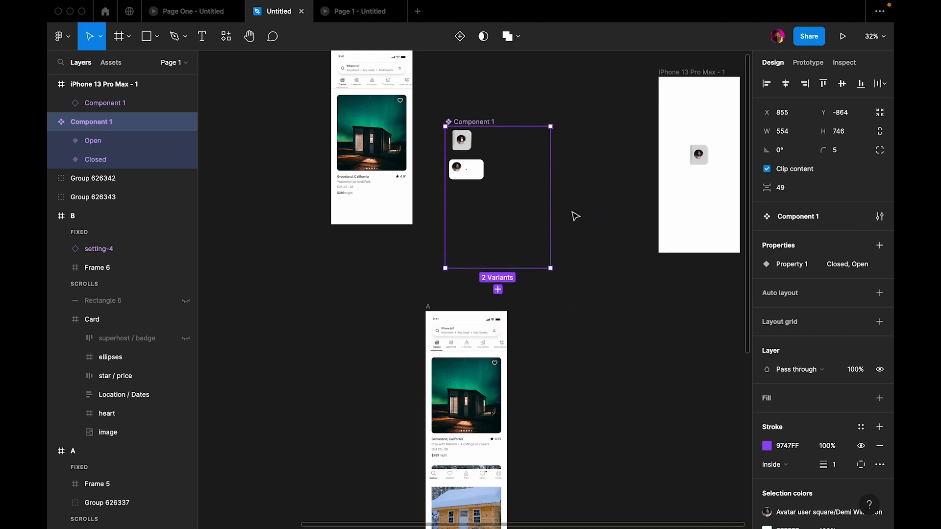
Place a copy of the Closed booklet variant on the cabin photo of the first card in frame A
scroll(485, 182, down, 2)
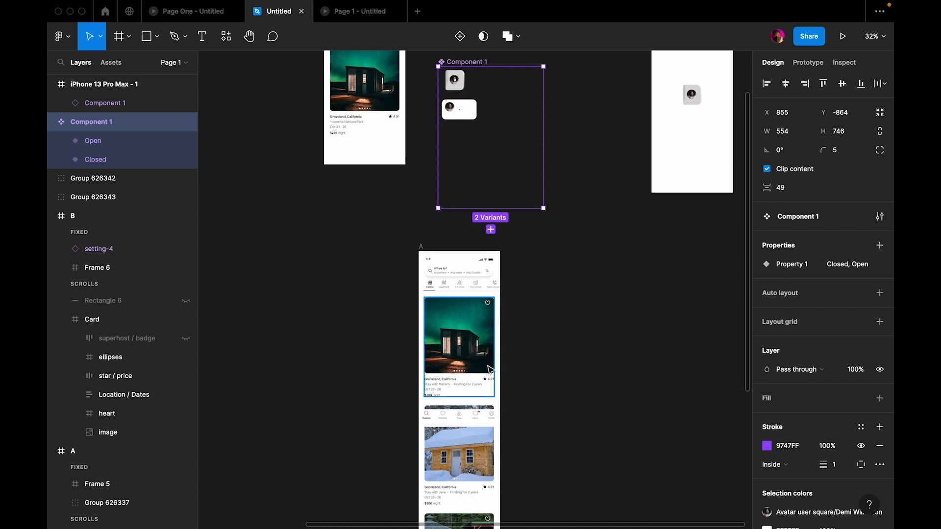
scroll(489, 368, down, 2)
click(544, 367)
scroll(532, 333, up, 3)
click(431, 137)
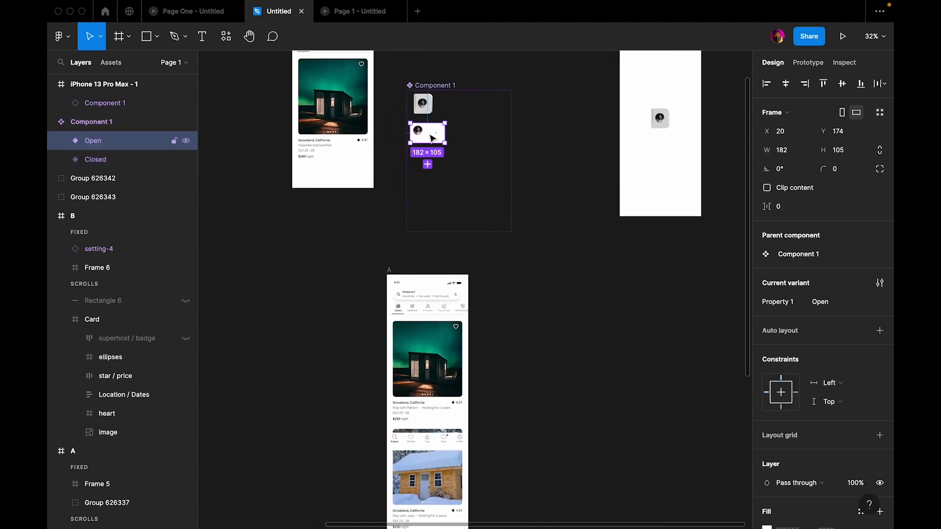
click(531, 351)
scroll(533, 351, down, 3)
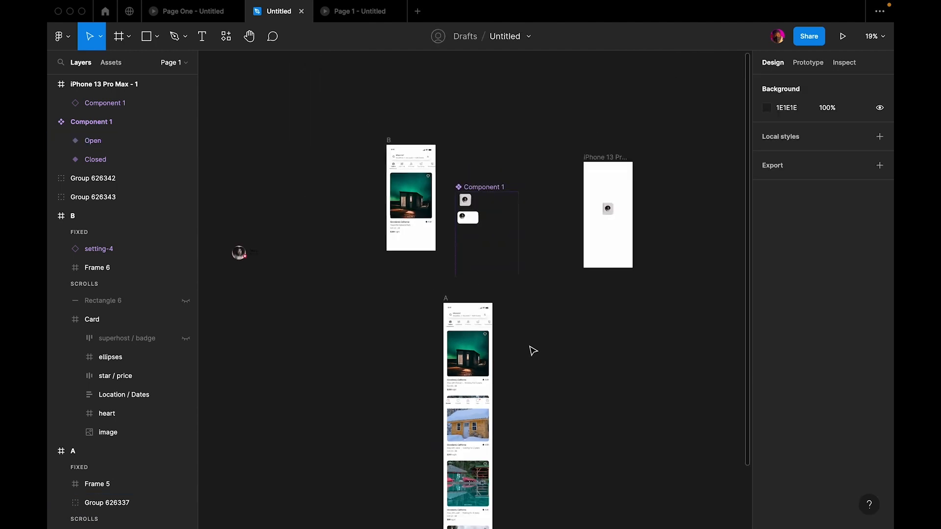
scroll(495, 254, down, 5)
scroll(462, 214, up, 4)
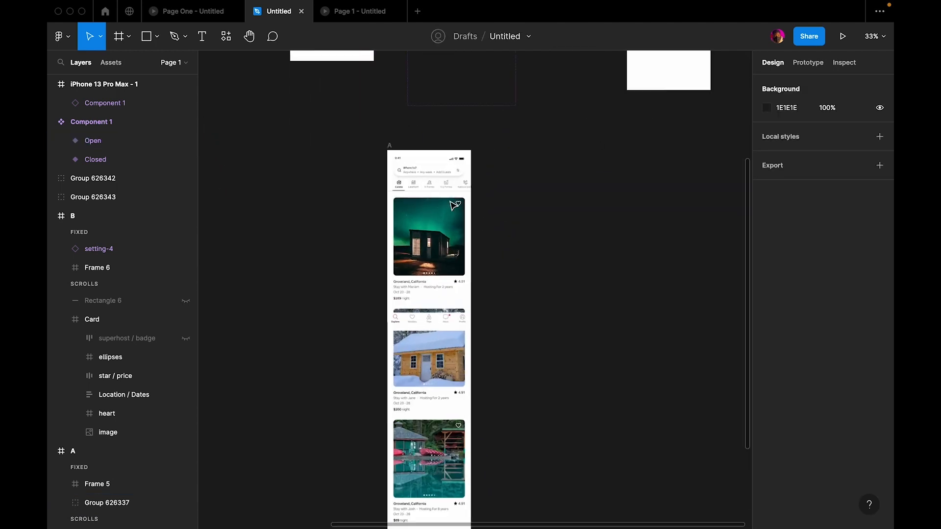
scroll(392, 225, up, 5)
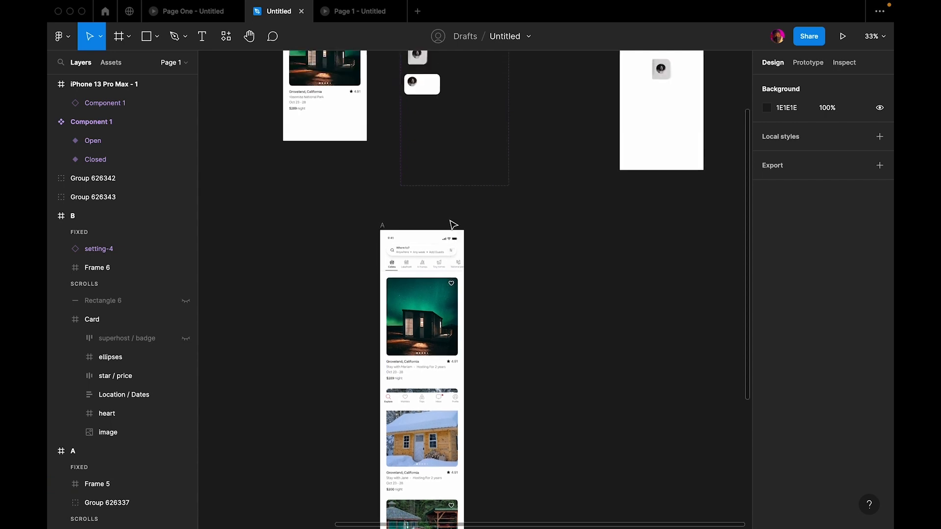
drag(417, 107, 407, 389)
scroll(398, 260, down, 7)
scroll(395, 179, up, 5)
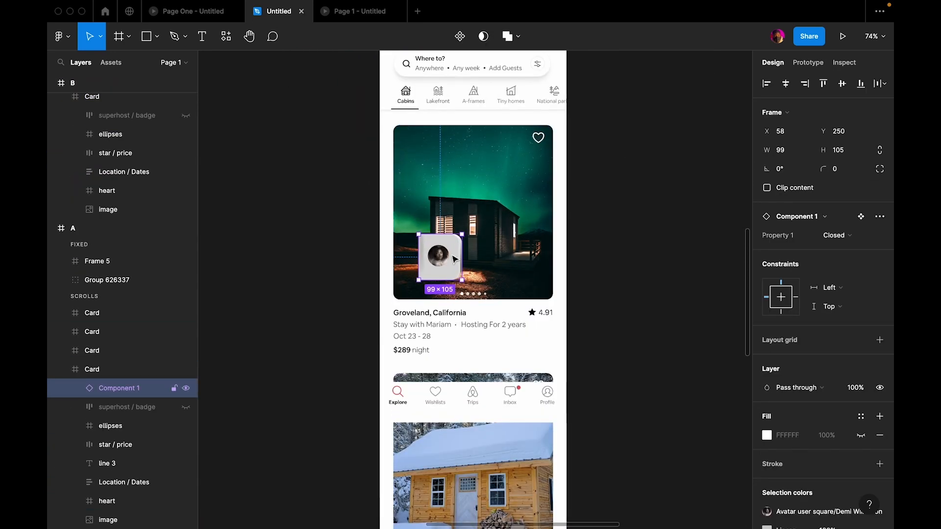
Position the booklet instance in the lower-left corner of the first card's cabin photo
drag(452, 262, 437, 266)
key(Left)
key(Left)
key(Left)
key(Left)
key(Down)
key(Left)
key(Left)
key(Down)
click(559, 251)
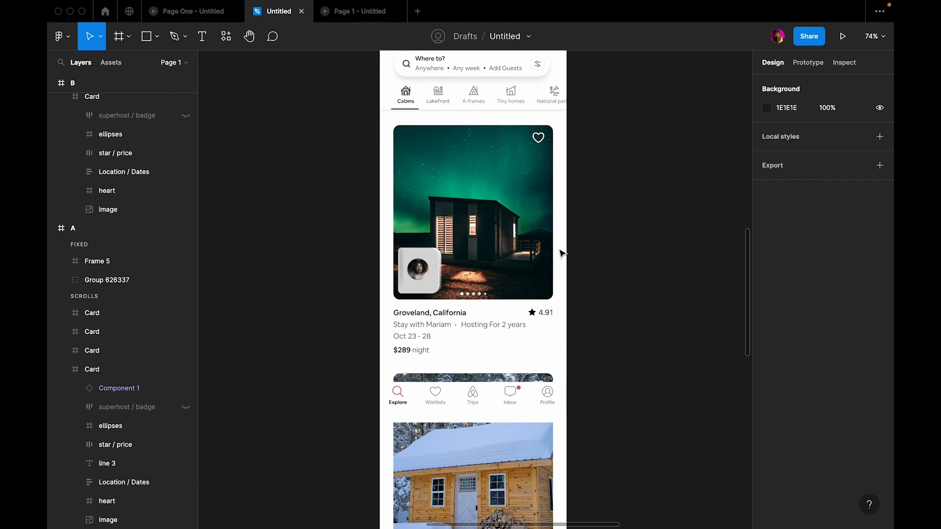
Move frame B directly beside frame A, with its top edge aligned to frame A's
scroll(559, 250, down, 3)
scroll(560, 250, right, 2)
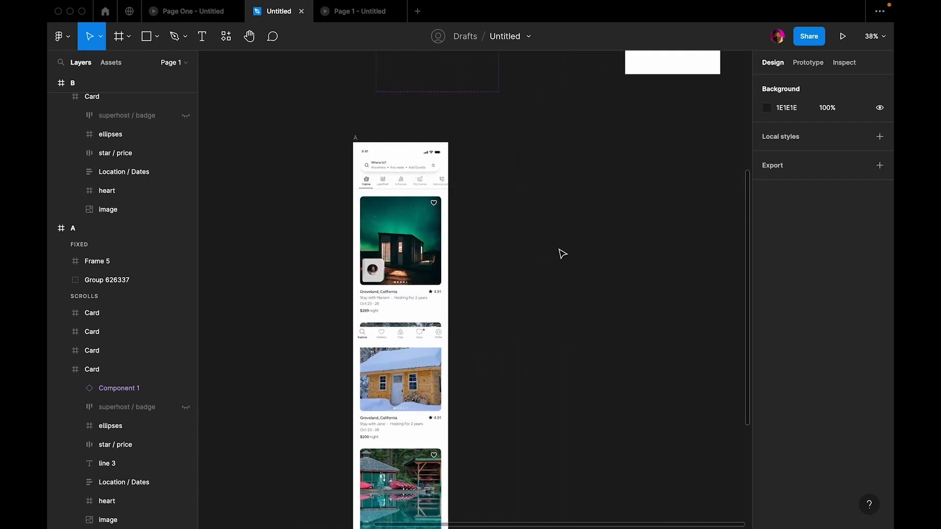
scroll(562, 254, down, 5)
scroll(539, 253, right, 1)
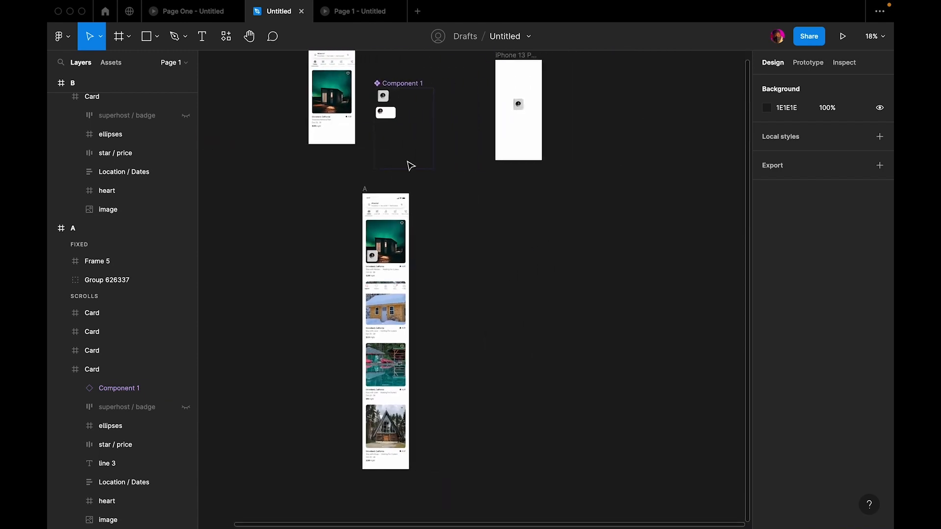
scroll(343, 123, up, 2)
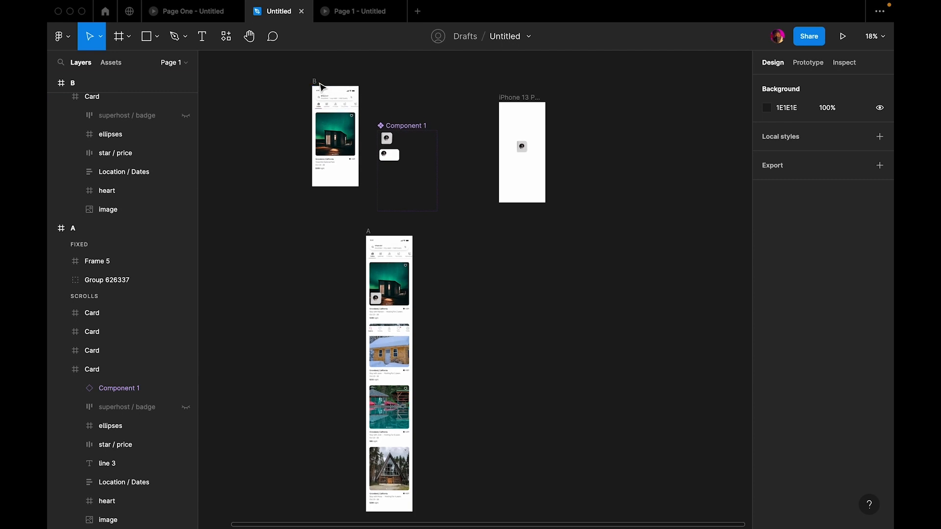
drag(320, 86, 426, 235)
scroll(441, 245, down, 5)
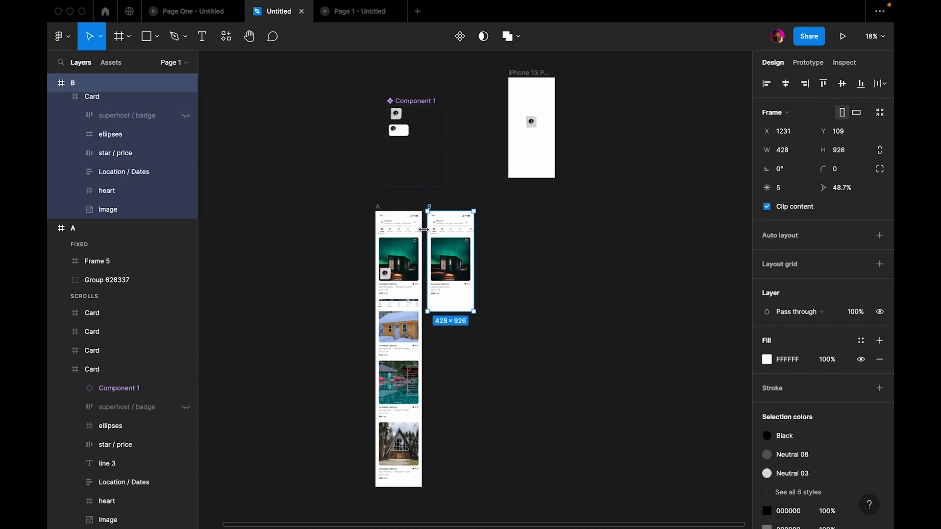
click(499, 343)
scroll(500, 343, up, 6)
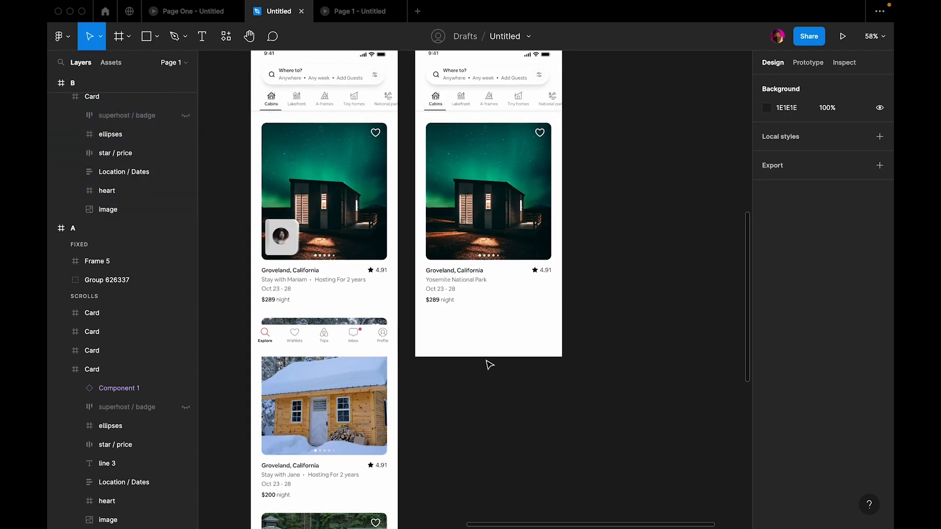
key(r)
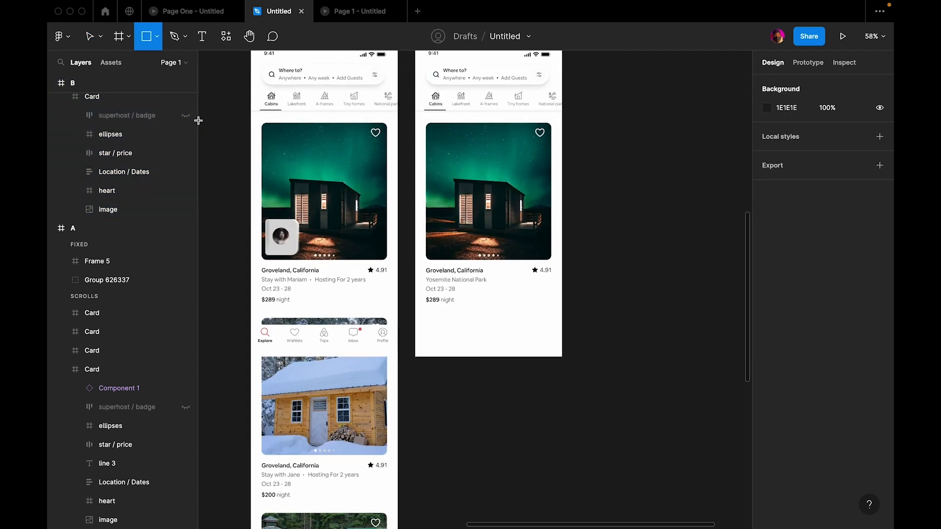
click(89, 36)
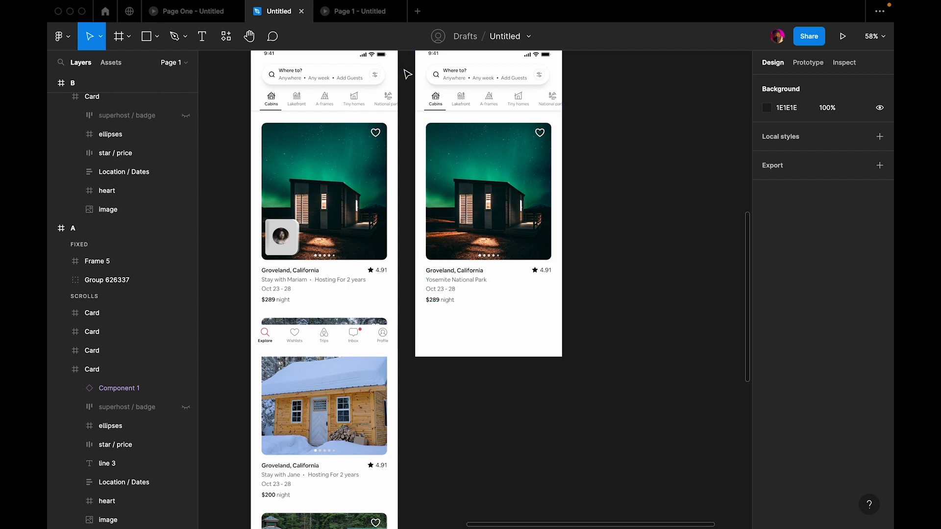
Lock the listing card in frame B
drag(418, 128, 598, 319)
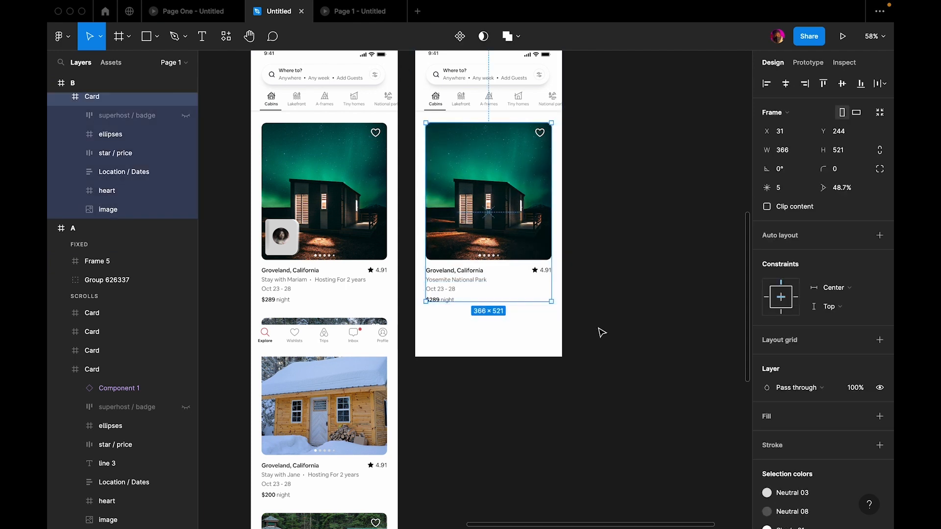
key(super+shift+l)
click(595, 346)
Draw a rectangle about 428 × 430 across the lower part of frame B and fill it with white FFFFFF
key(r)
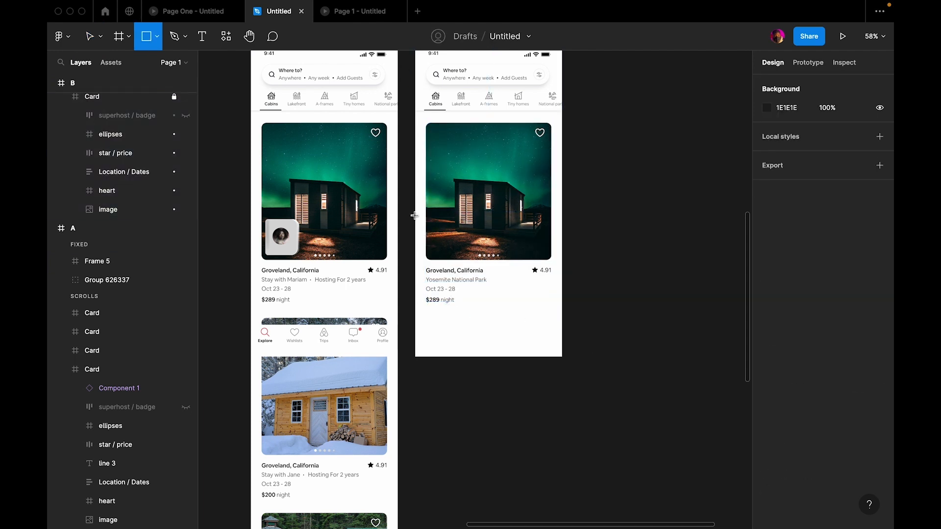
drag(416, 210, 564, 358)
click(586, 371)
click(557, 348)
click(766, 321)
drag(707, 286, 611, 237)
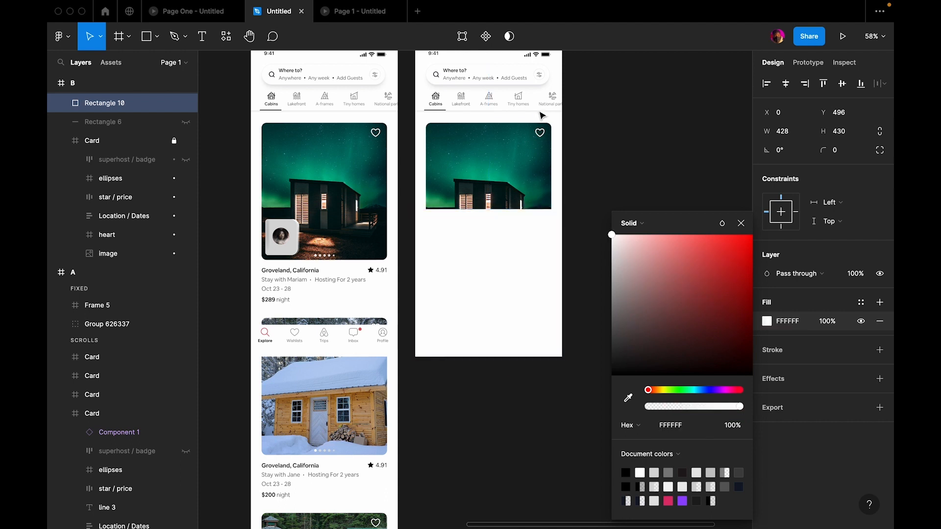
click(632, 138)
Place a copy of Component 1's Open variant on the white rectangle in frame B
scroll(653, 198, down, 3)
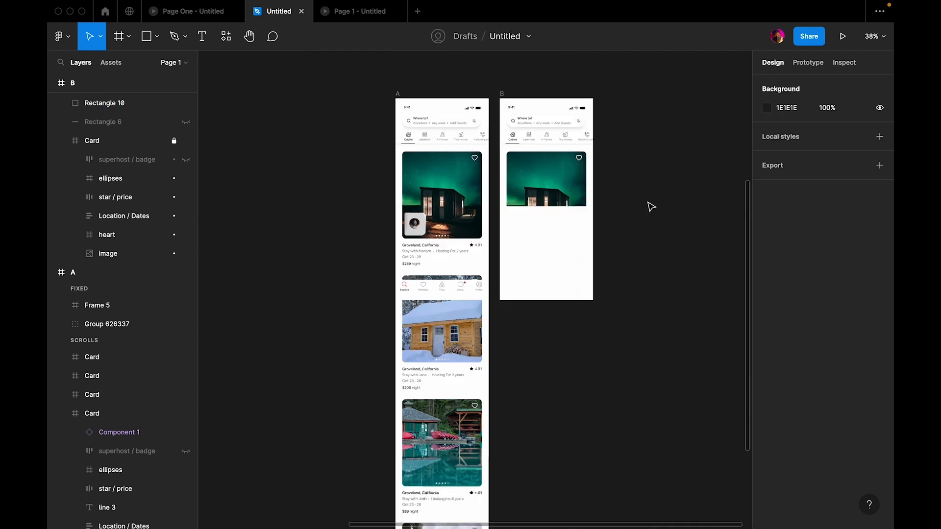
click(537, 284)
scroll(537, 287, down, 3)
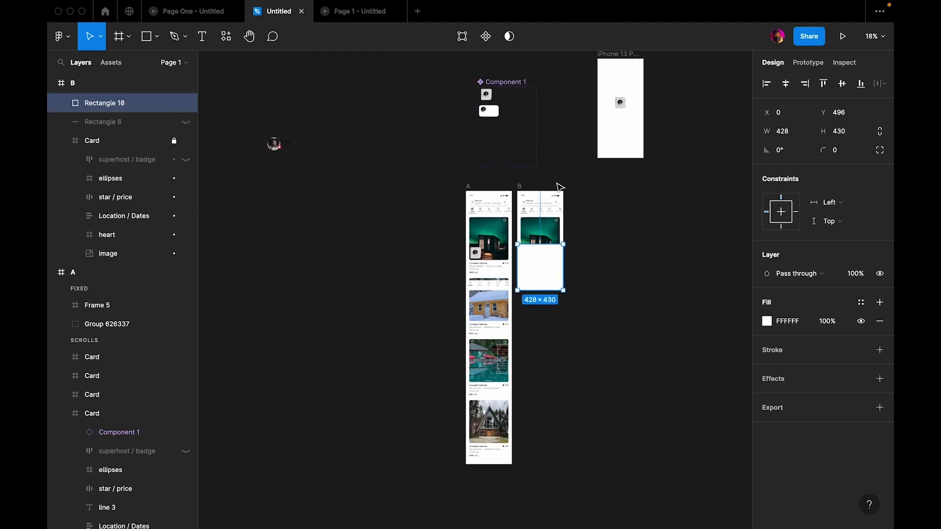
scroll(556, 187, right, 1)
click(468, 124)
scroll(468, 123, up, 3)
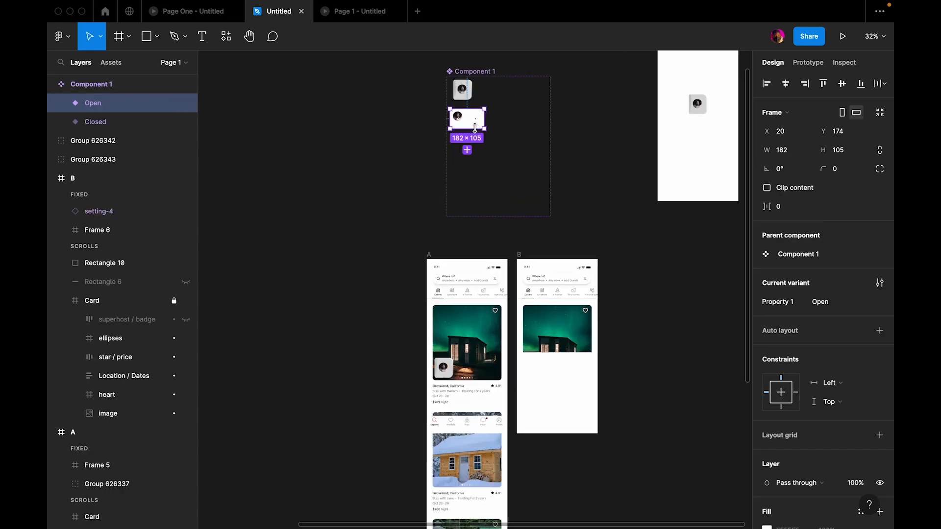
drag(468, 120, 551, 383)
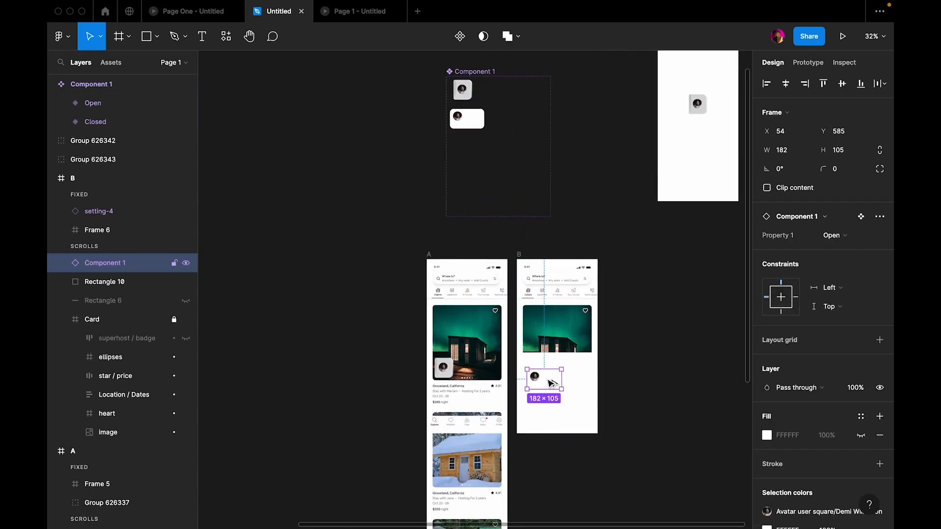
Scale the Open component instance in frame B proportionally to about 367 × 212, nearly as wide as the card above
scroll(551, 387, up, 3)
click(594, 362)
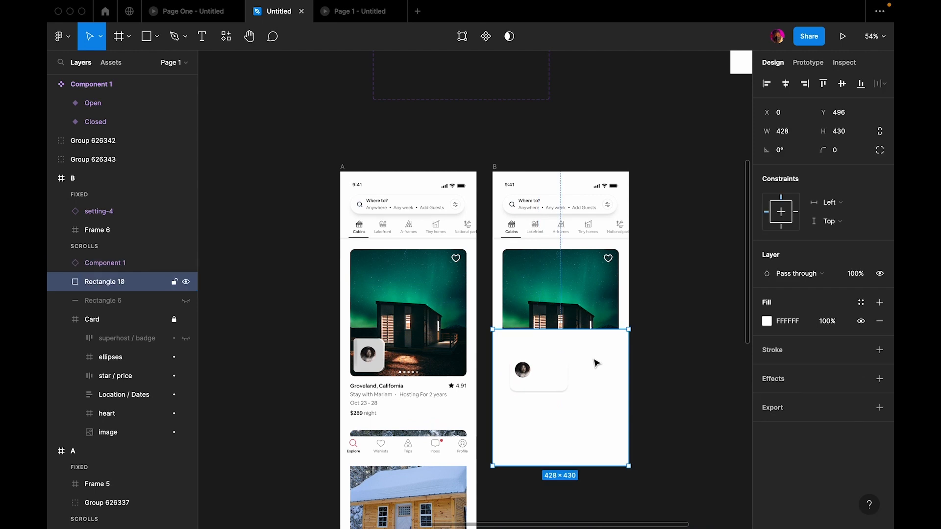
scroll(558, 368, down, 3)
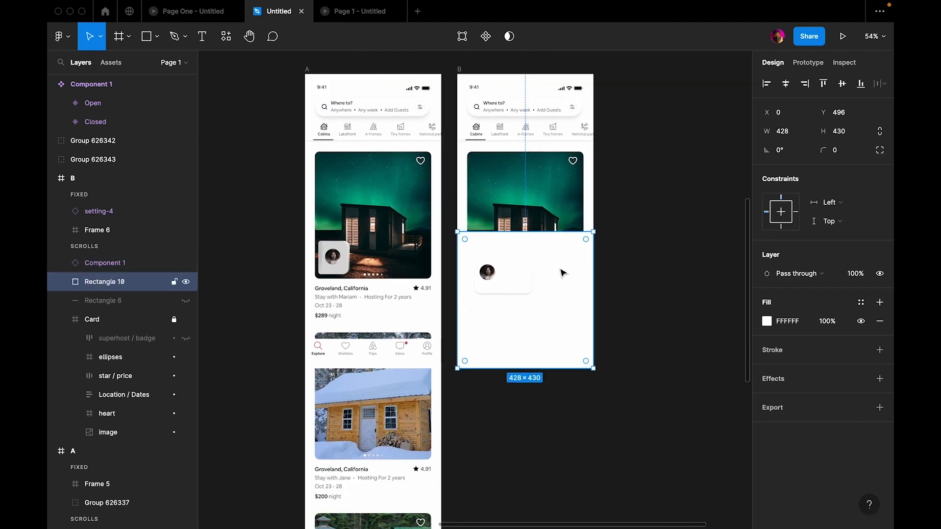
click(640, 319)
scroll(533, 294, up, 5)
click(532, 293)
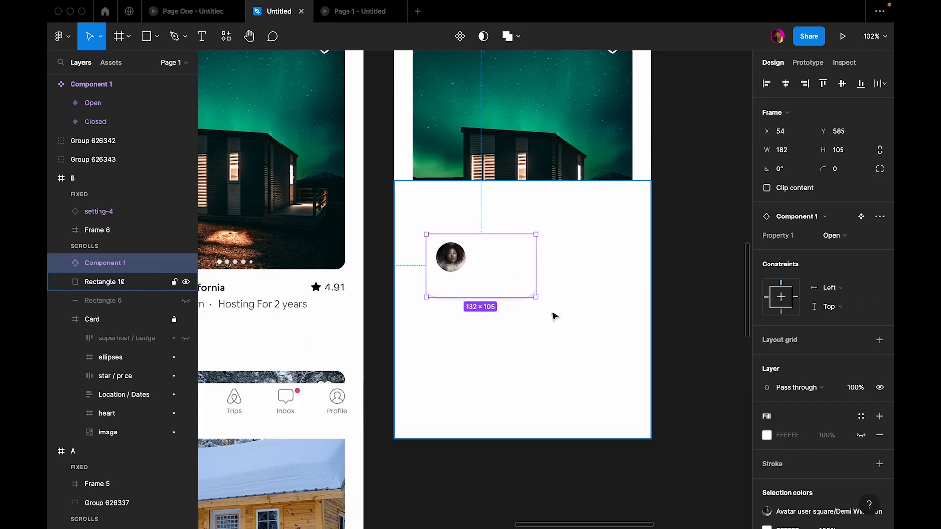
key(k)
drag(535, 297, 609, 351)
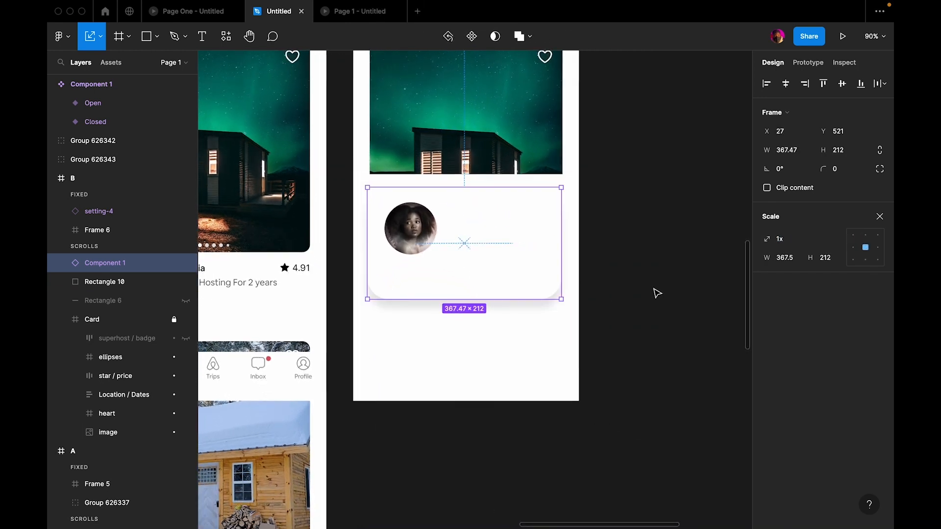
Set the width of the component instance in frame B to 368
click(657, 293)
click(485, 248)
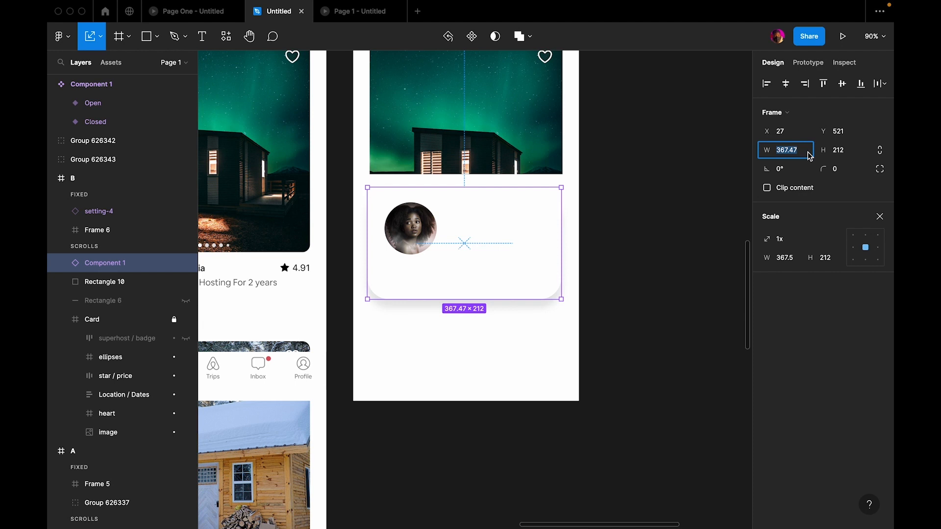
click(680, 140)
click(547, 182)
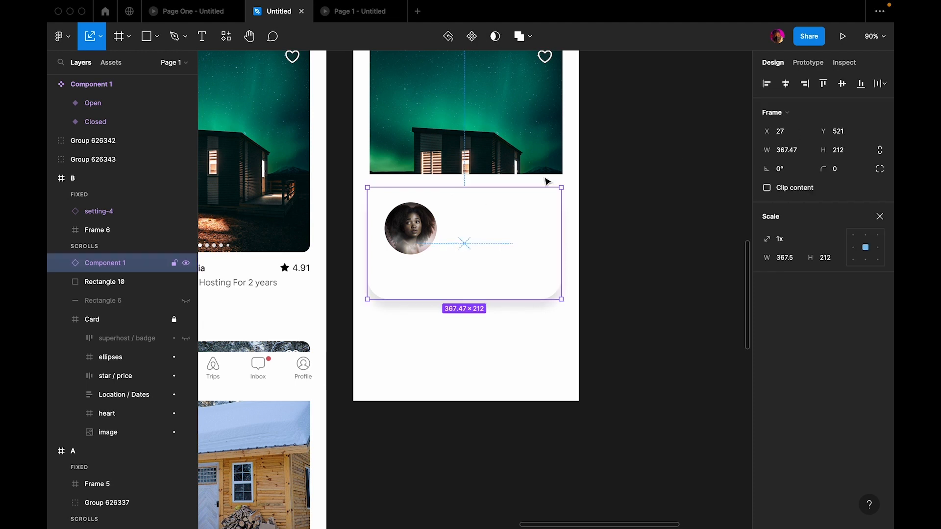
click(800, 158)
text(368)
key(Return)
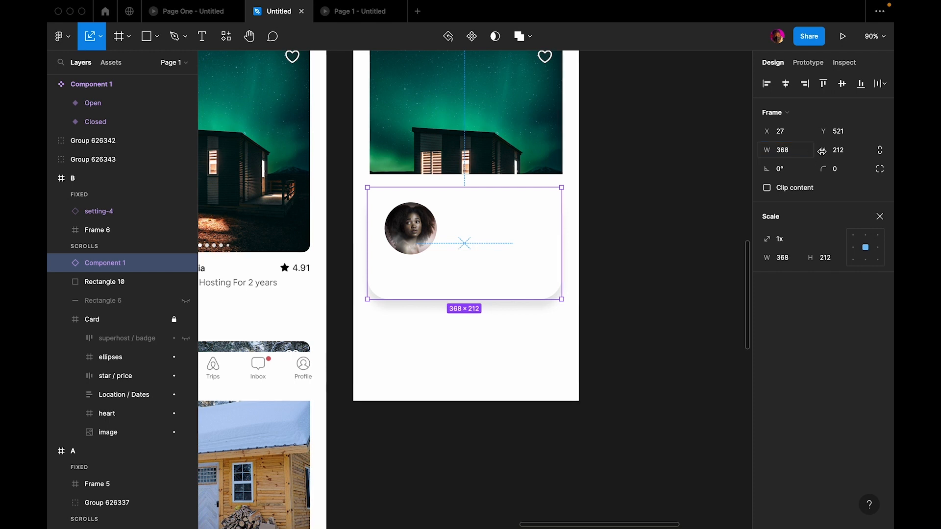
Resize the Open variant of the main Component 1 to 368 wide and 212 high
click(798, 154)
scroll(634, 196, down, 5)
scroll(634, 196, up, 5)
scroll(522, 420, up, 5)
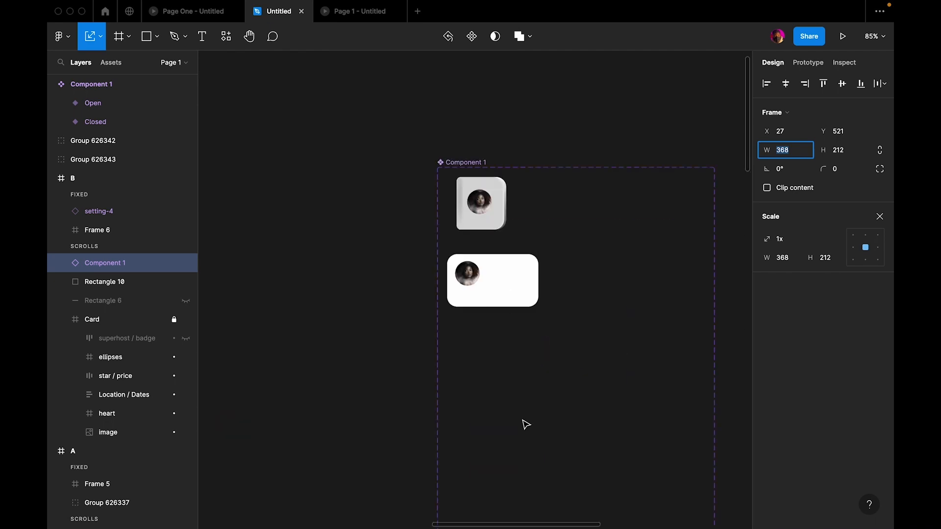
click(529, 319)
click(530, 298)
click(788, 156)
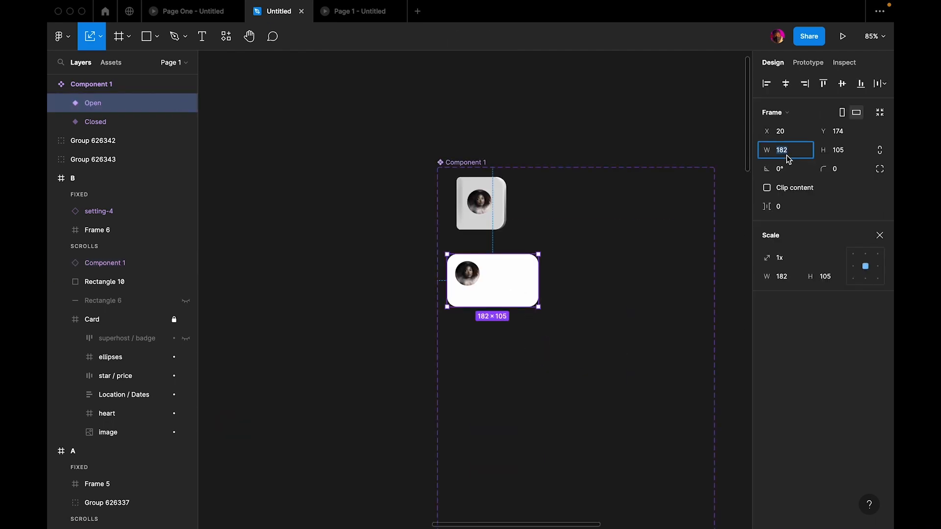
key(Return)
click(844, 153)
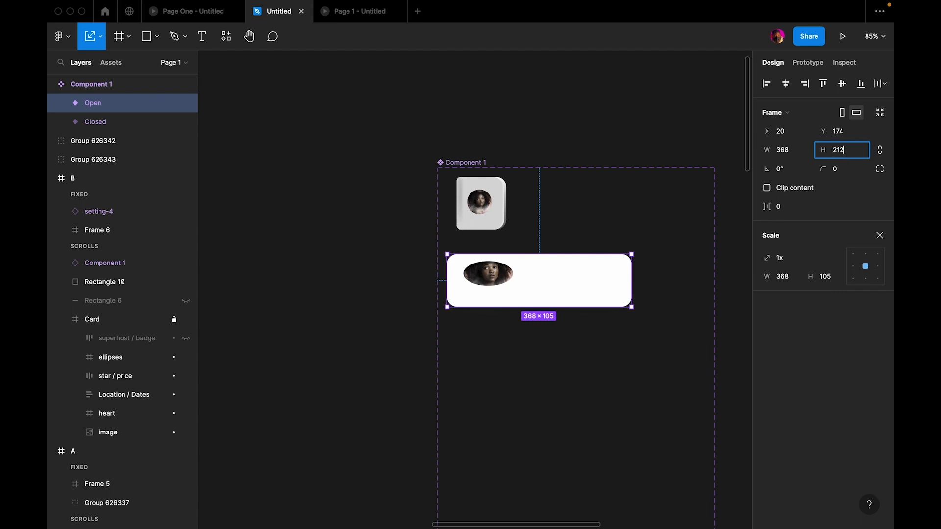
key(Return)
click(539, 86)
Delete the Open component instance from frame B
scroll(540, 88, down, 10)
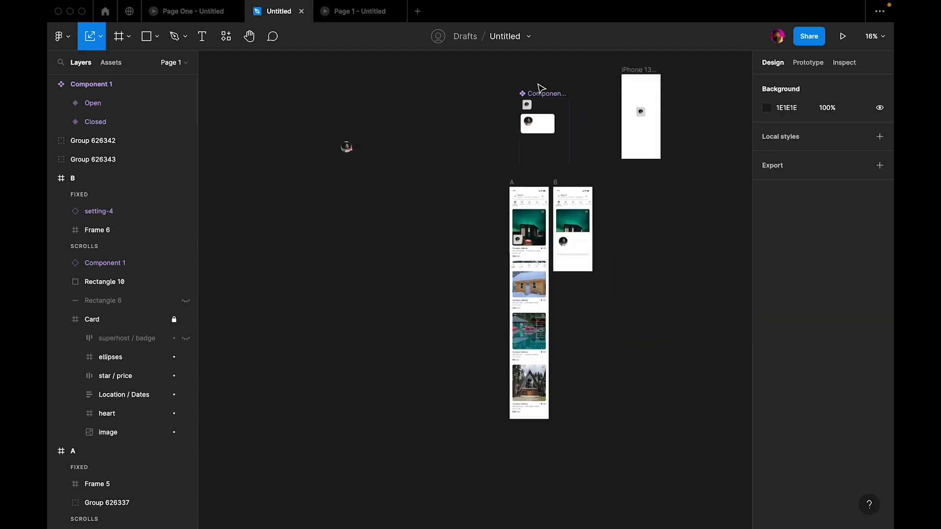
scroll(561, 196, right, 3)
scroll(561, 196, down, 2)
scroll(607, 244, up, 5)
click(563, 243)
click(642, 247)
click(572, 243)
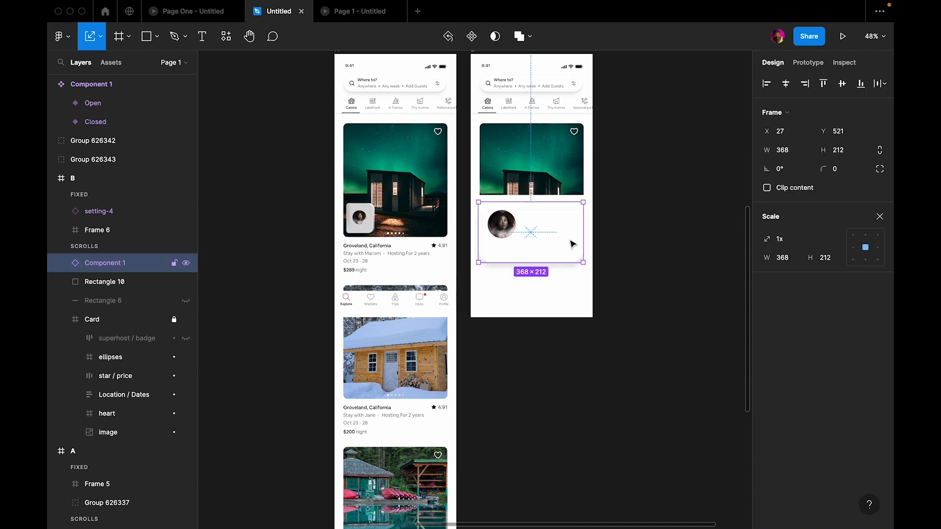
click(608, 255)
click(488, 237)
key(Delete)
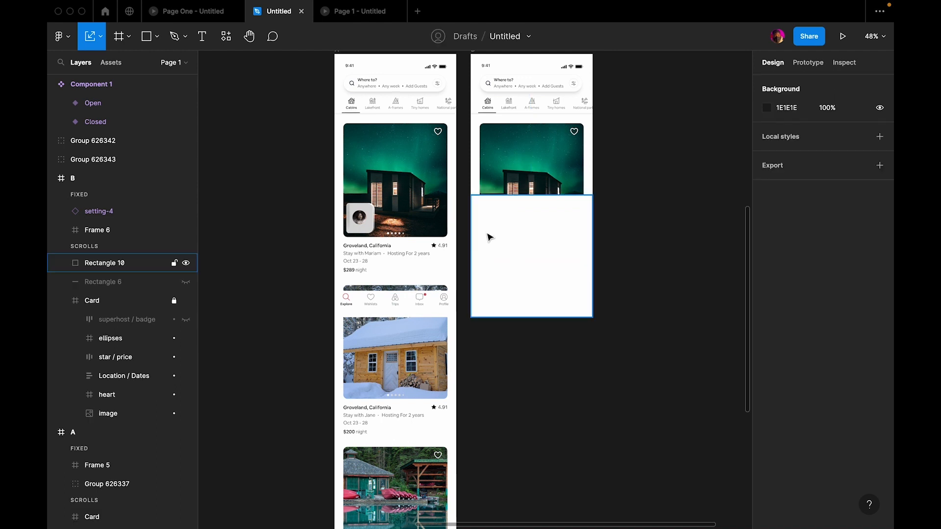
Select the white rectangle in frame B and switch from the Scale tool back to the Move tool
double_click(371, 225)
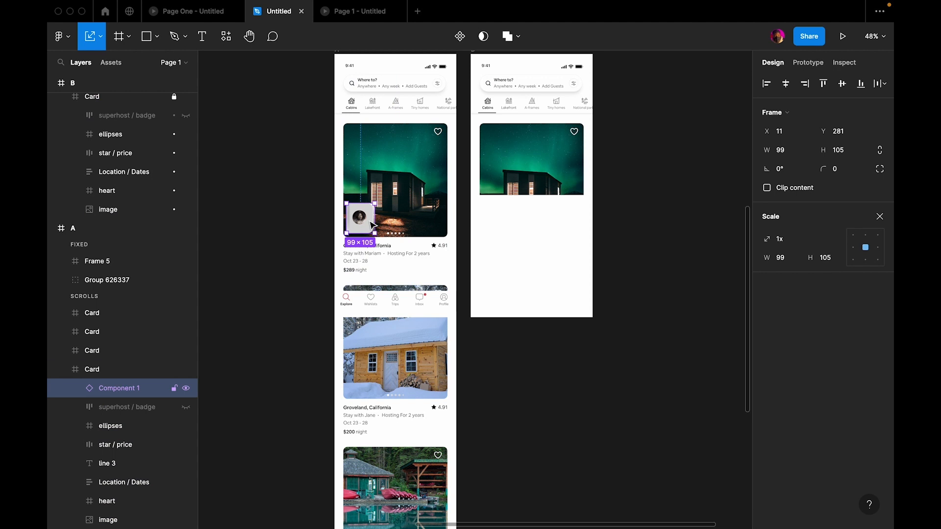
scroll(371, 225, down, 5)
click(523, 357)
scroll(403, 212, up, 5)
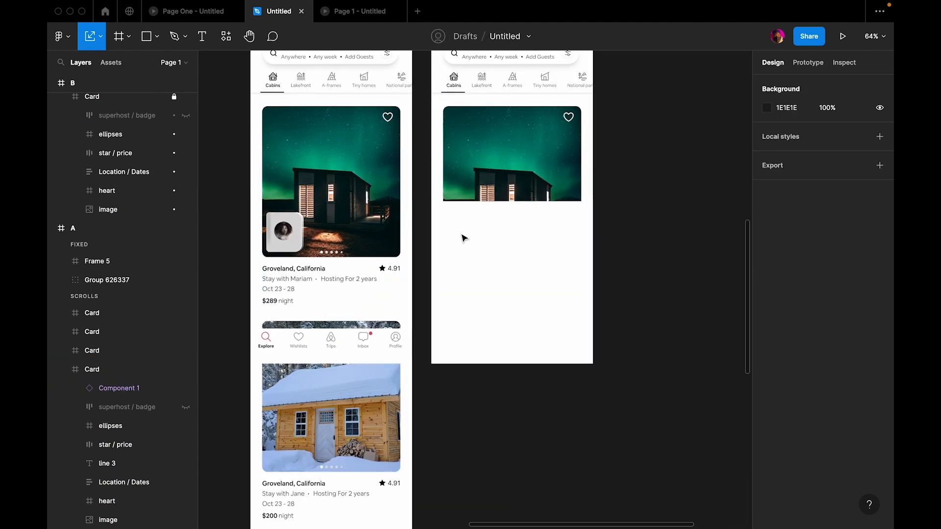
click(520, 224)
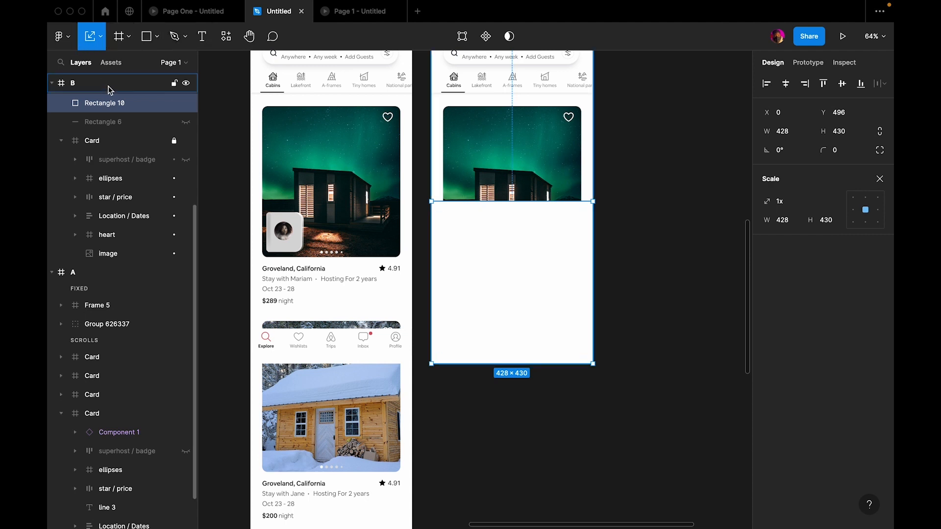
click(100, 37)
click(101, 68)
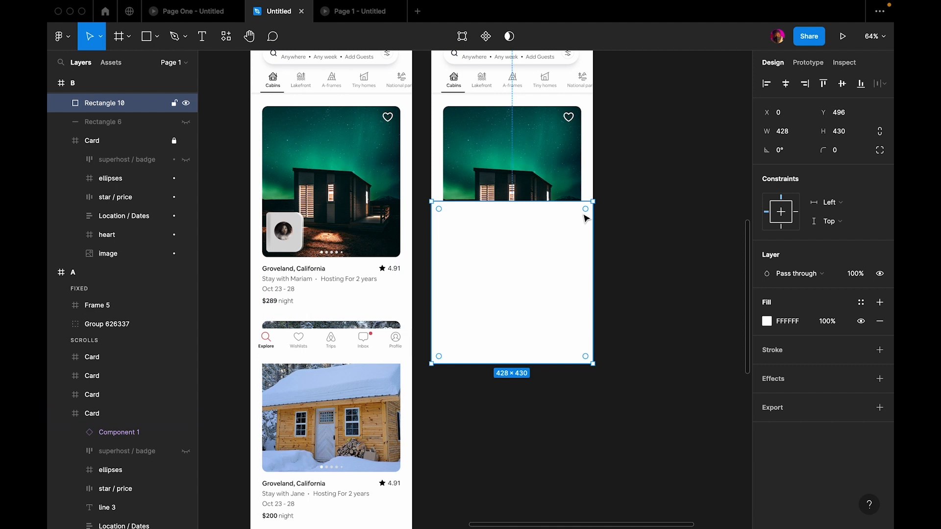
click(646, 252)
click(576, 262)
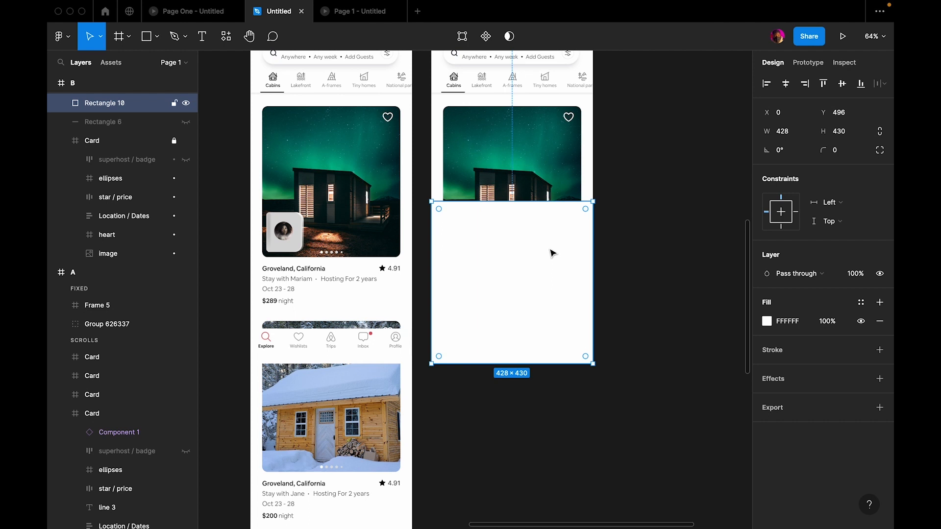
scroll(537, 118, down, 3)
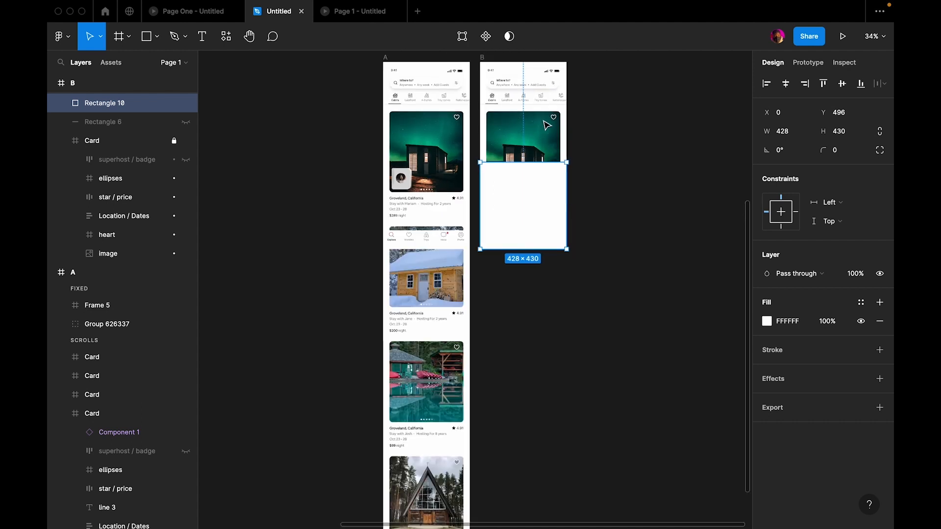
click(542, 122)
scroll(502, 199, up, 5)
scroll(638, 224, up, 2)
scroll(639, 225, right, 2)
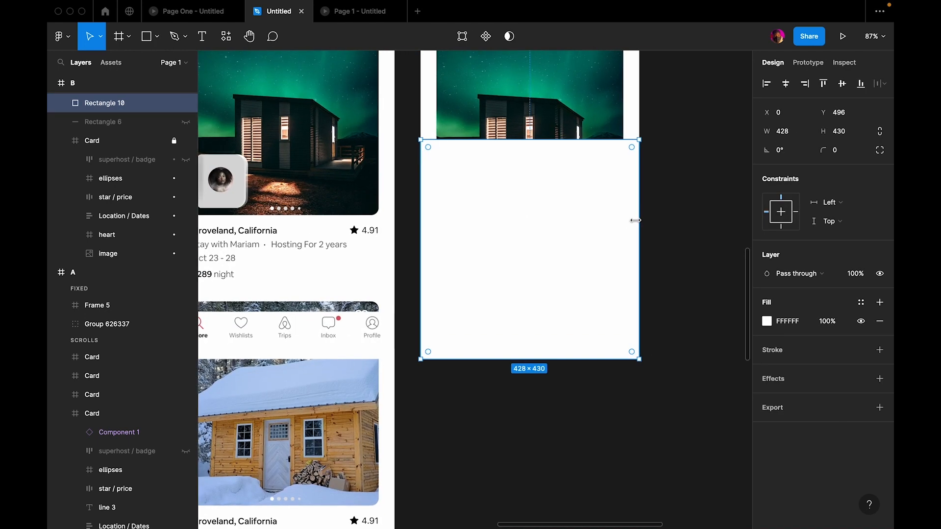
Copy the Closed component instance from frame A's first card onto the white rectangle in frame B
click(673, 236)
scroll(437, 206, down, 5)
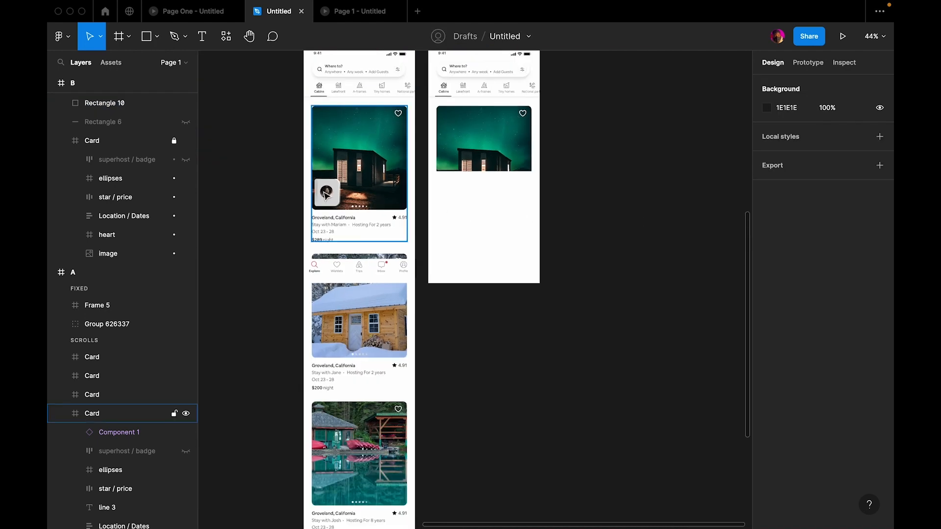
double_click(327, 195)
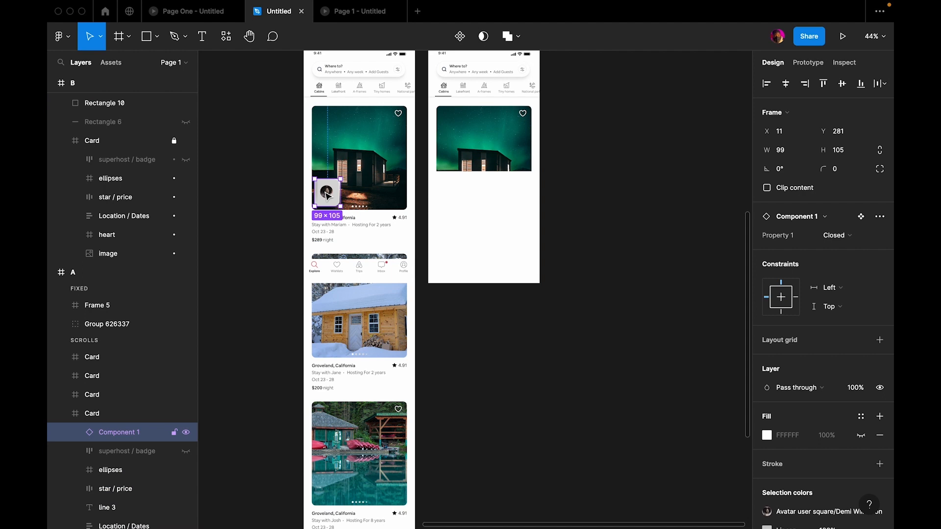
drag(326, 195, 481, 216)
click(561, 232)
Rename the white rectangle layer in frame B as Modal
scroll(561, 232, up, 5)
click(480, 167)
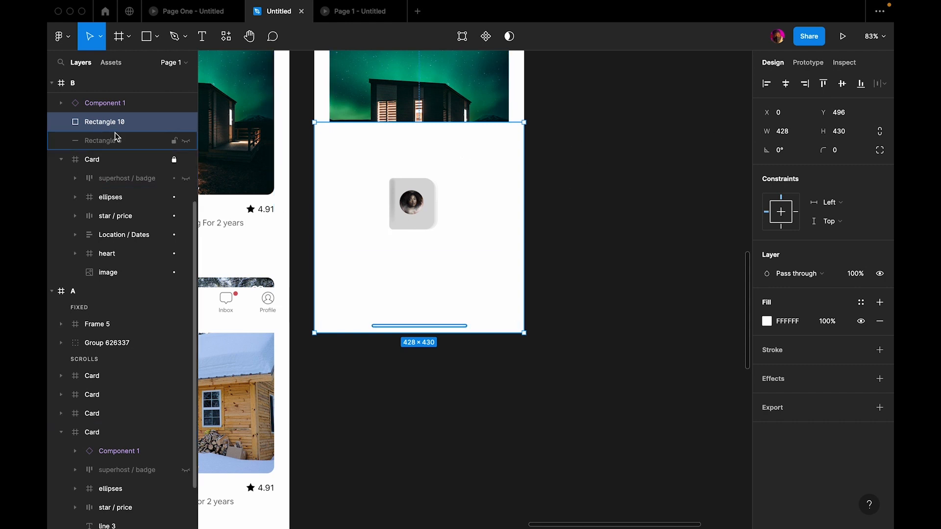
double_click(105, 122)
text(Modal)
click(542, 225)
Set the Modal rectangle's top-left and top-right corner radii to 40, leaving the bottom corners at 0
click(519, 187)
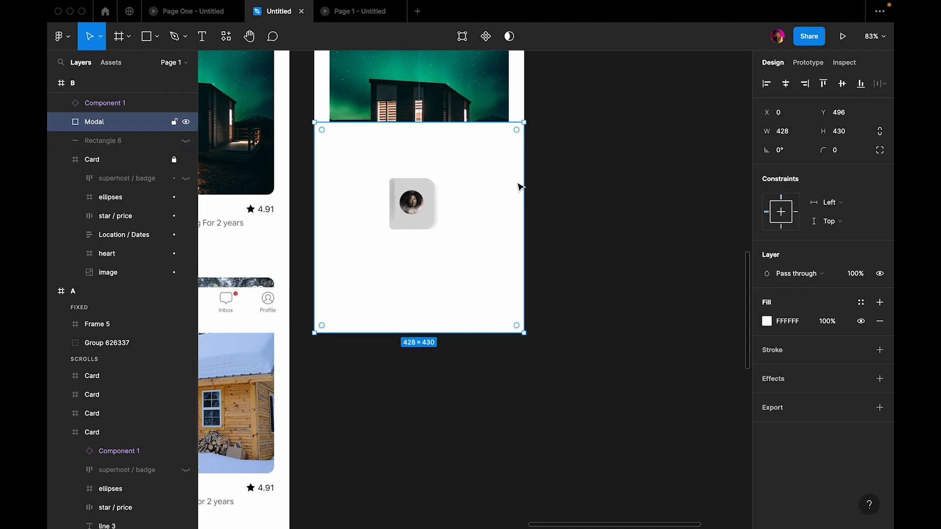
click(880, 152)
click(786, 168)
text(40)
key(Tab)
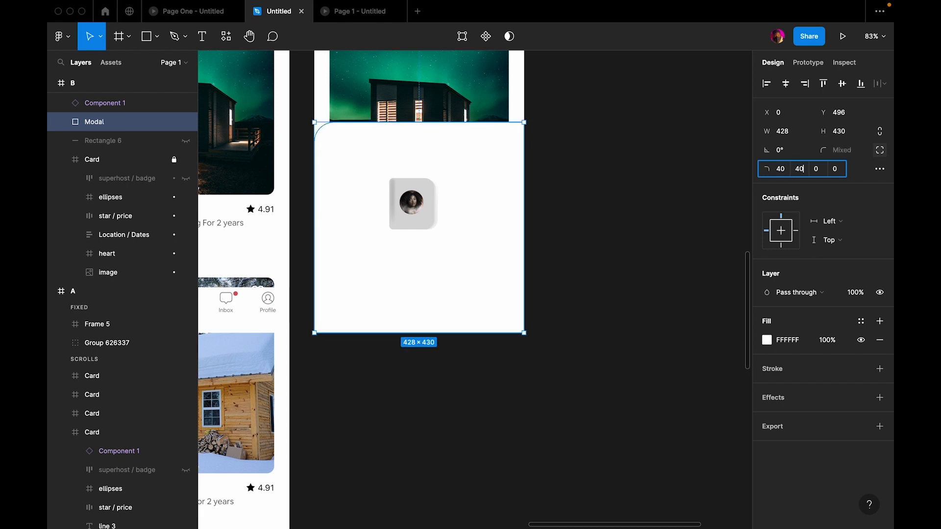
click(696, 210)
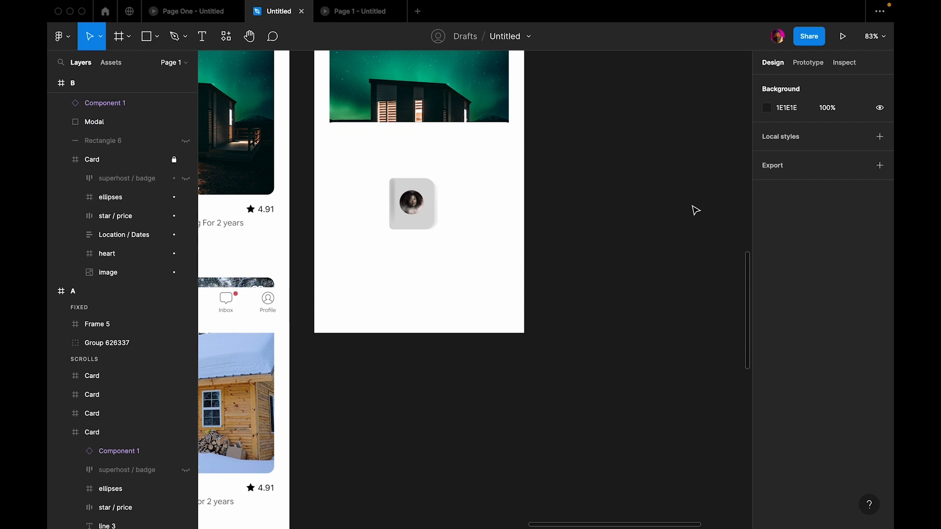
Set the fill colour of the Modal rectangle in frame B to F6F6F6
scroll(694, 210, down, 5)
scroll(641, 178, up, 5)
click(602, 191)
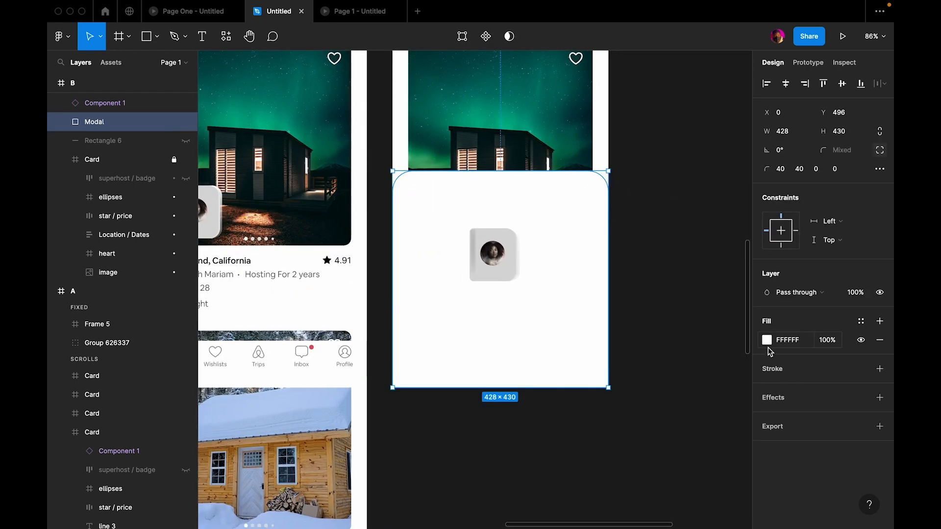
click(767, 342)
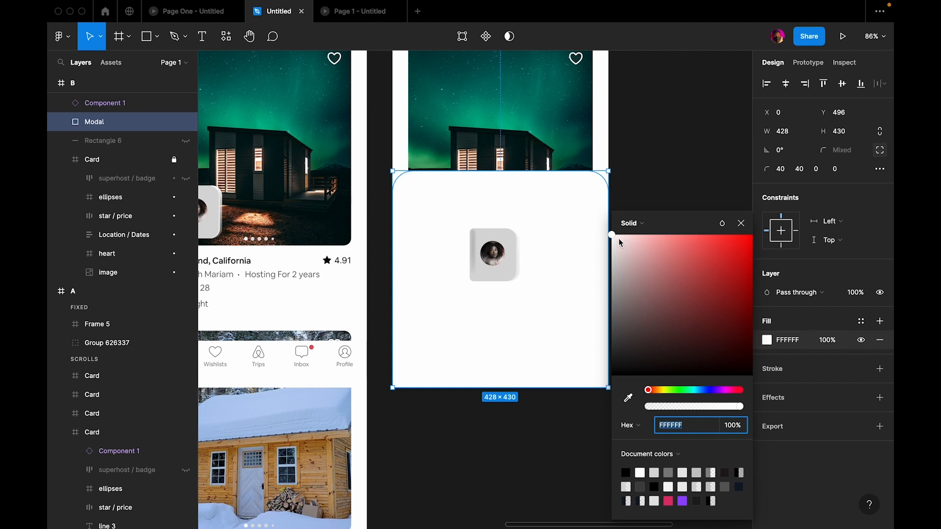
text(F8F8F8)
key(Return)
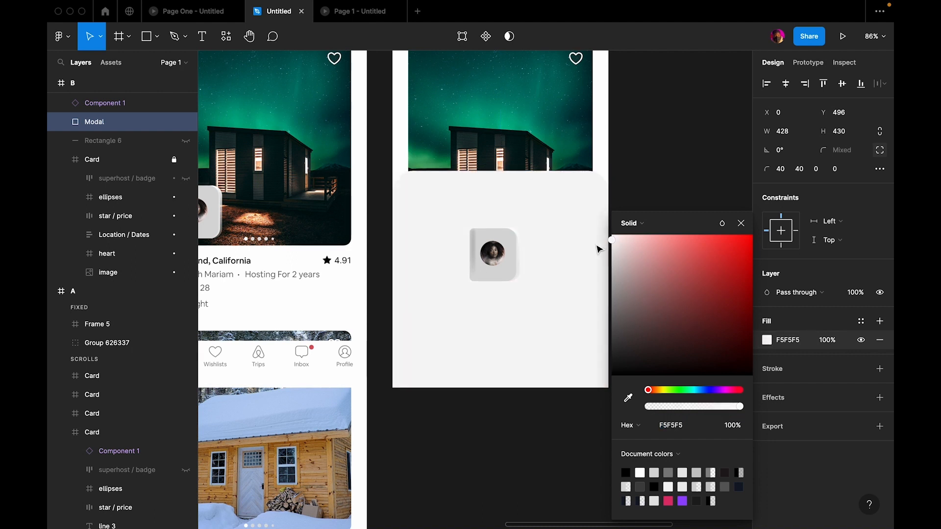
click(665, 108)
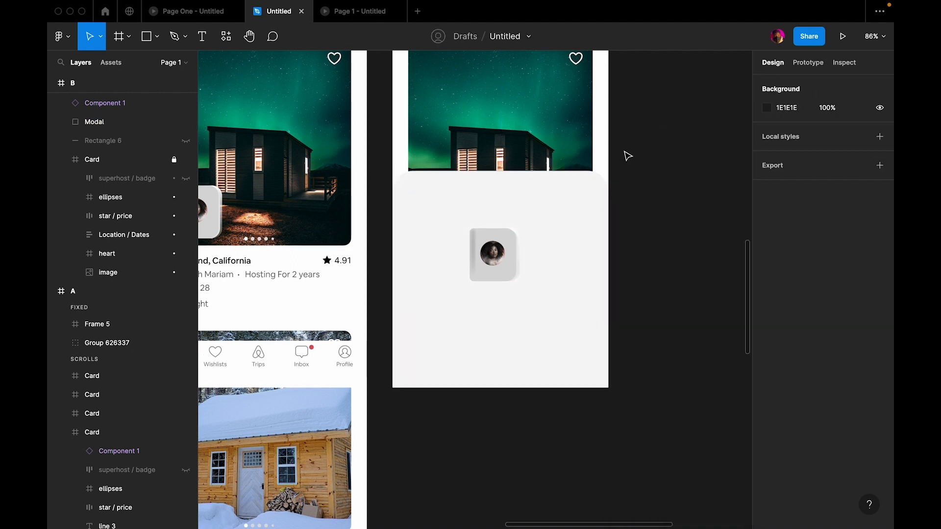
Add a black drop shadow to the Modal rectangle with a Y offset of -4 and about 6% opacity
click(586, 196)
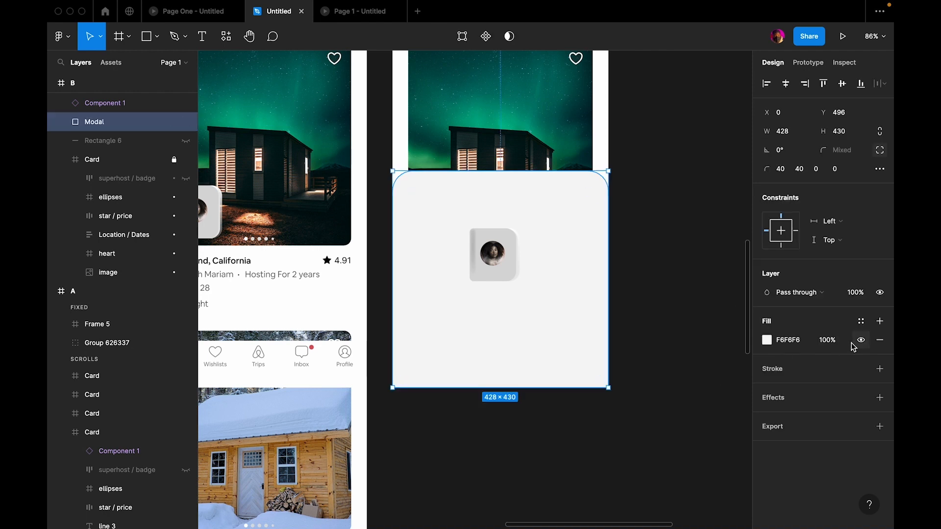
click(880, 399)
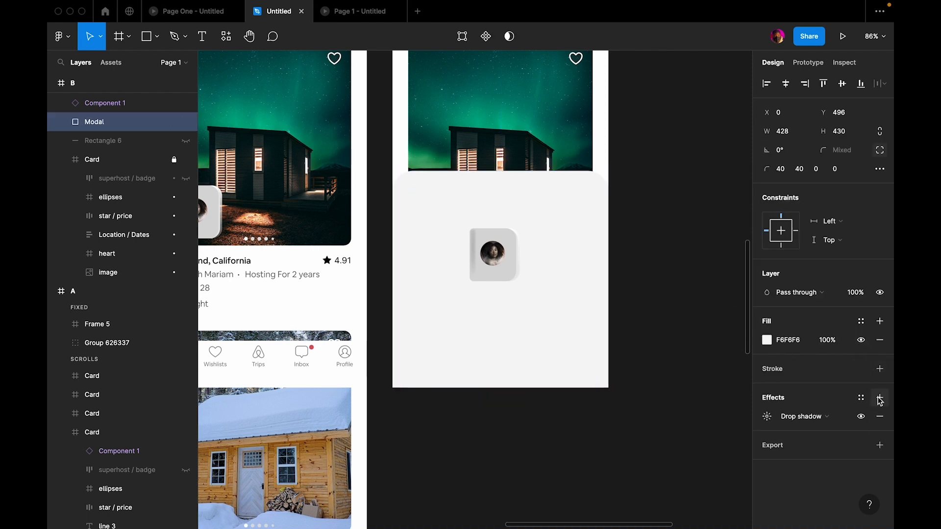
click(767, 416)
click(688, 485)
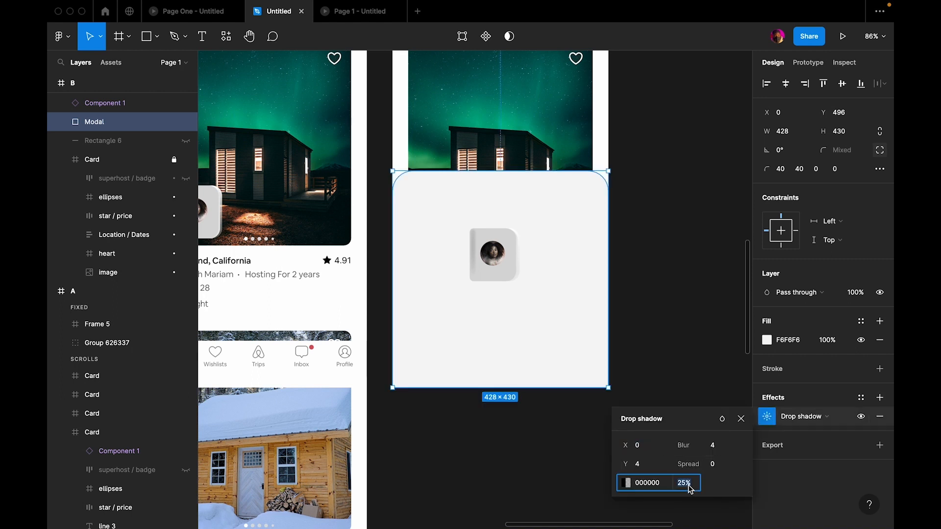
click(658, 463)
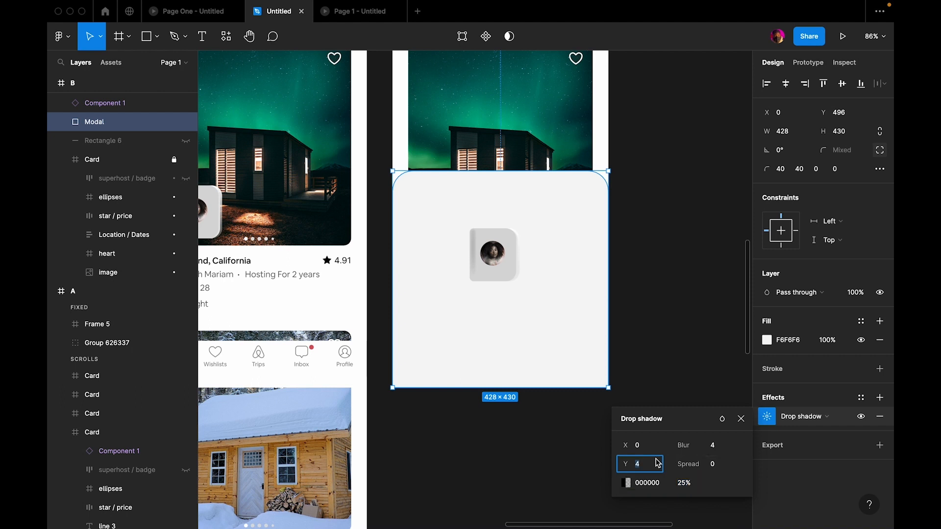
key(Return)
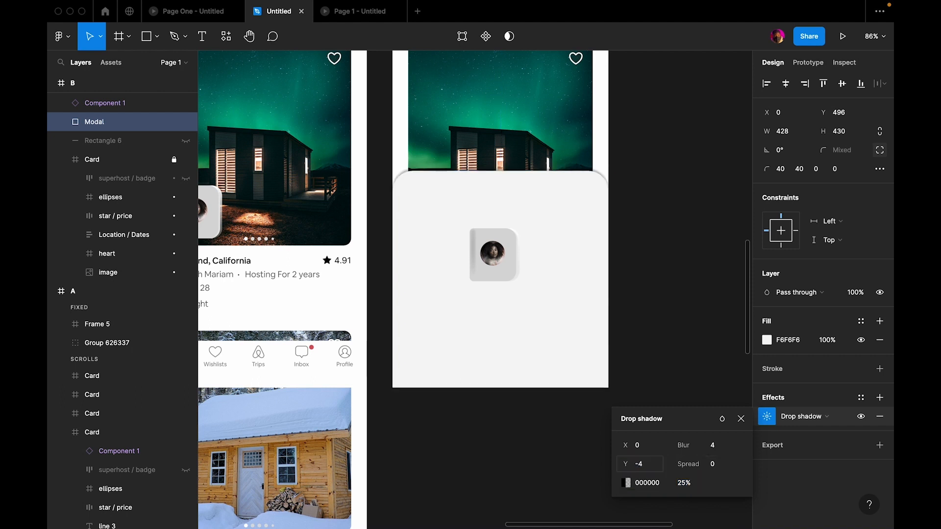
click(628, 483)
drag(531, 411, 515, 413)
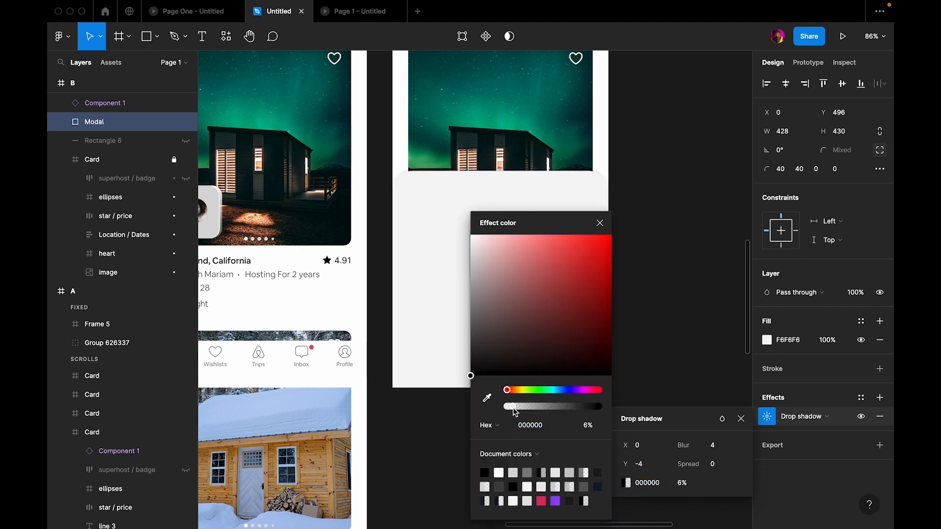
click(664, 168)
Extend the Modal rectangle upward over the photo to a height of about 460
scroll(564, 261, up, 3)
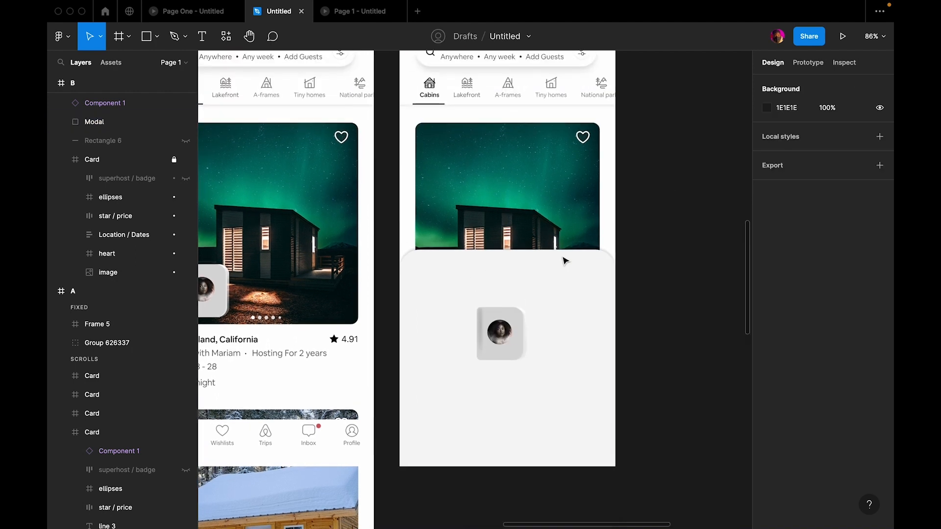
click(525, 264)
drag(513, 245, 514, 234)
click(660, 273)
Wrap the Modal rectangle in its own frame, then expand that frame in the layer list and select it
click(521, 265)
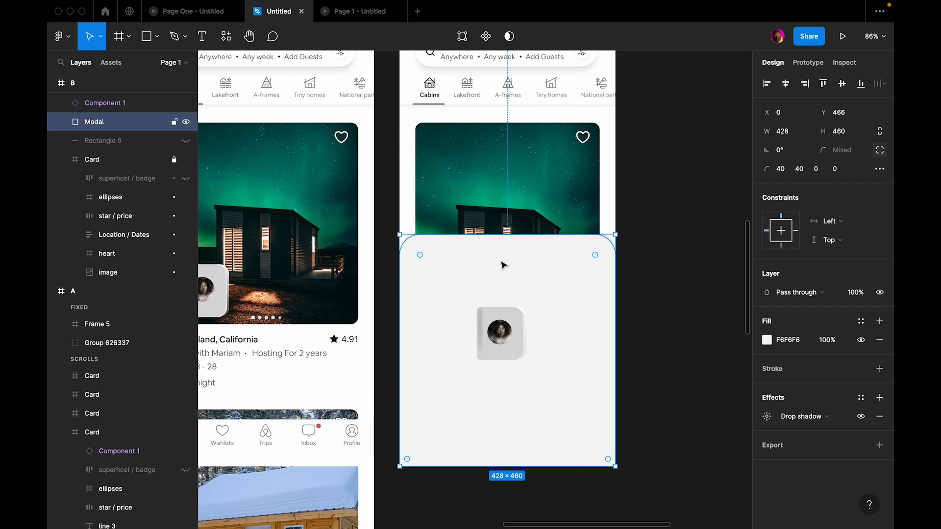
right_click(502, 263)
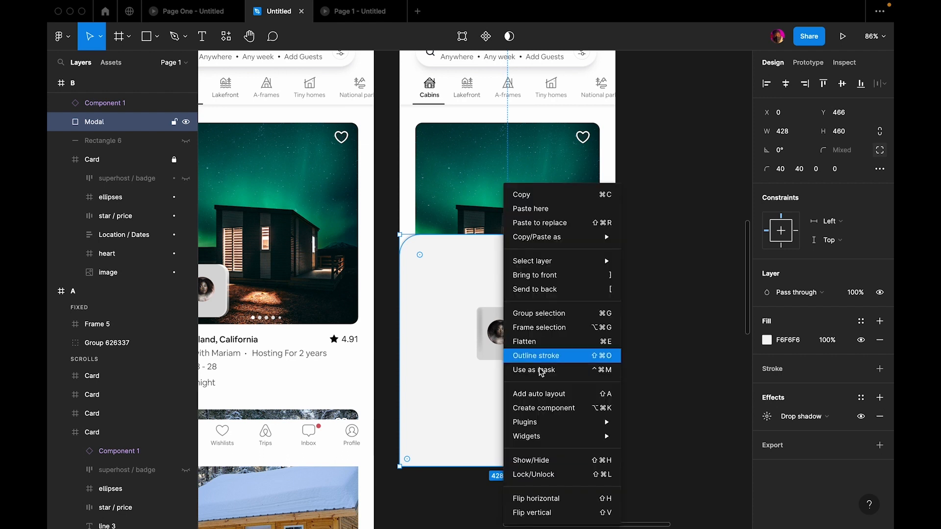
click(547, 328)
click(647, 299)
click(539, 266)
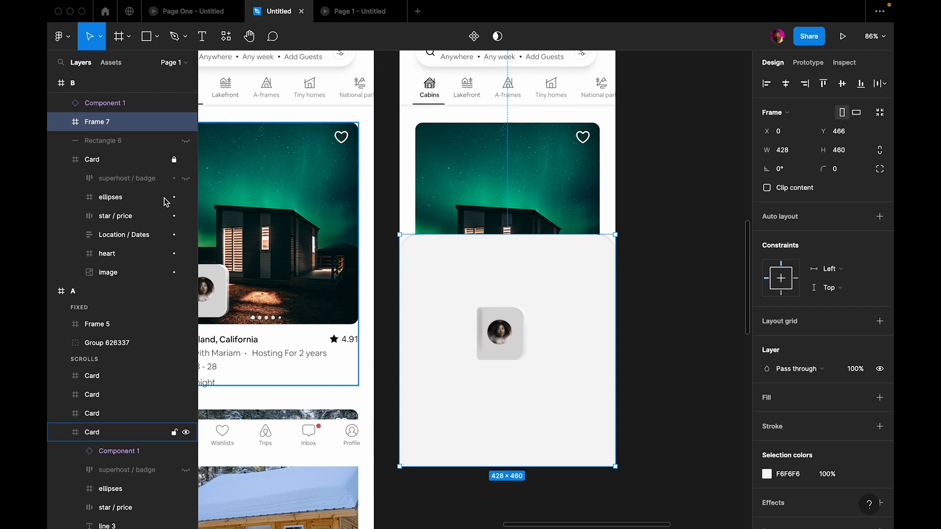
click(62, 122)
click(130, 145)
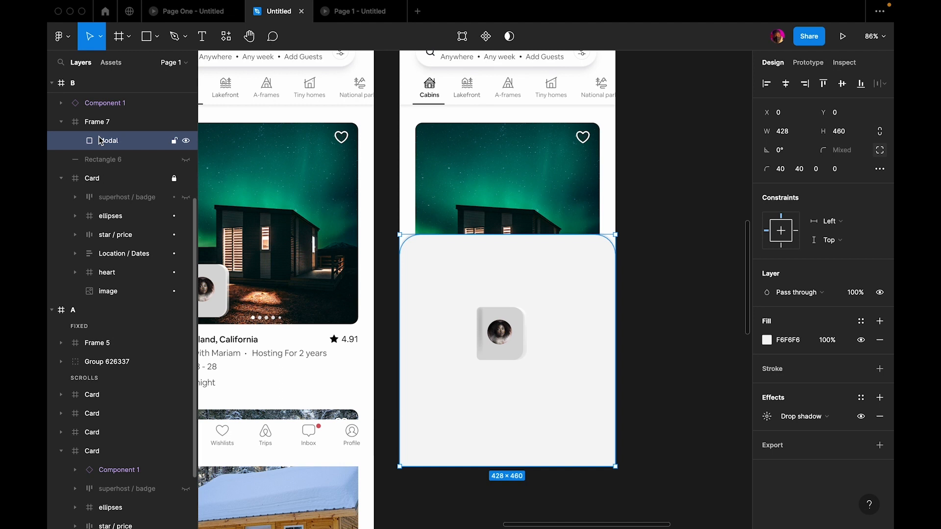
click(632, 216)
click(89, 122)
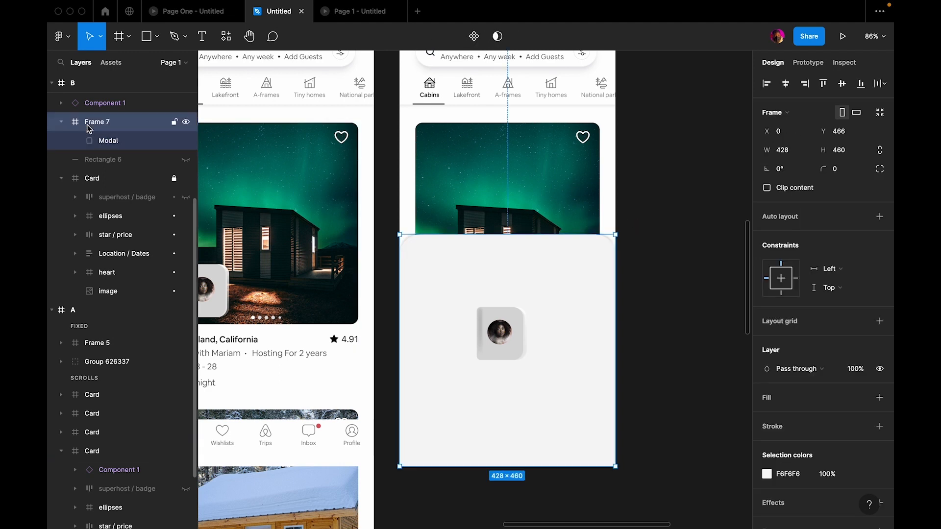
Draw a thin handle bar about 101 × 8 near the modal's upper edge and set its corner radius to 8
scroll(524, 264, up, 3)
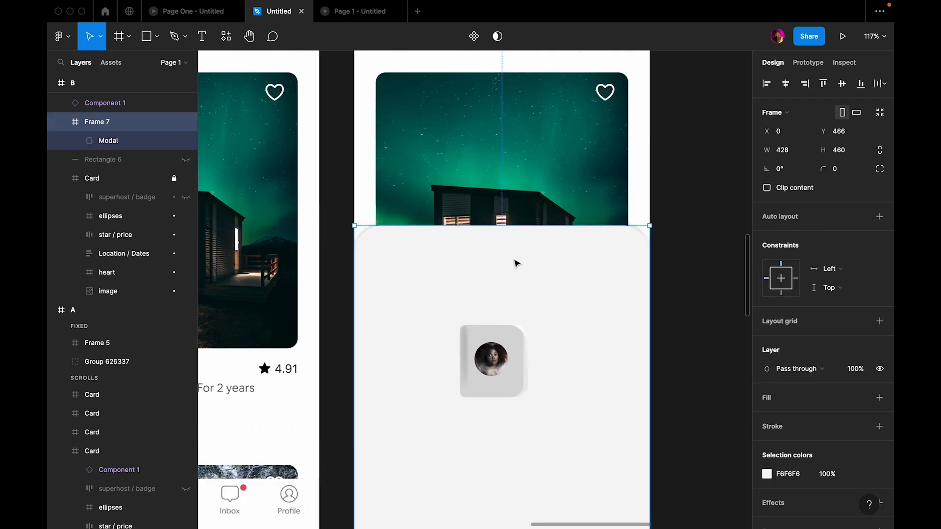
key(r)
drag(462, 242, 533, 248)
click(841, 157)
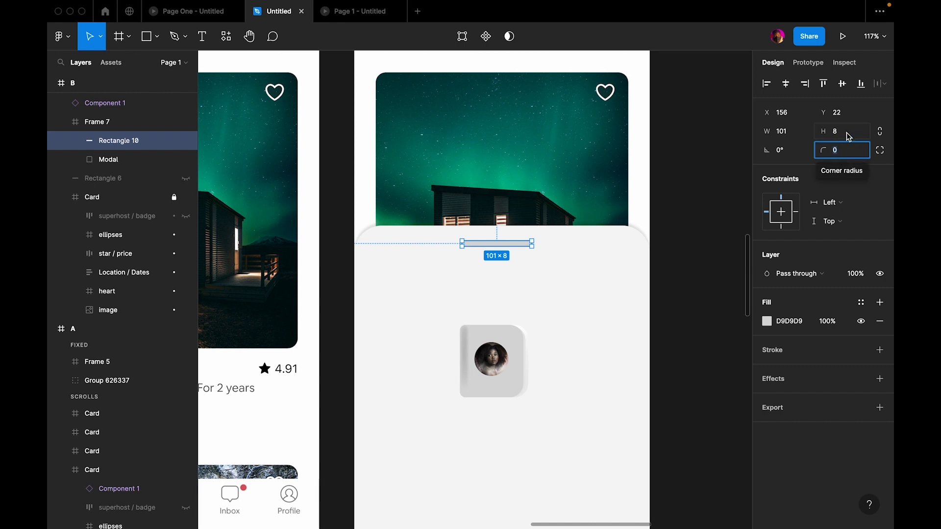
text(8)
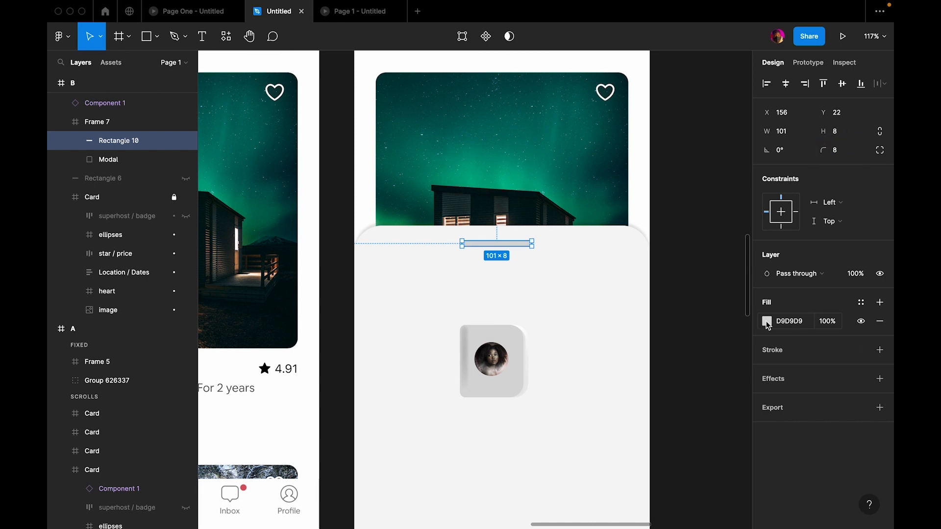
Change the handle bar's fill colour to 000000
click(768, 323)
text(000000)
key(Return)
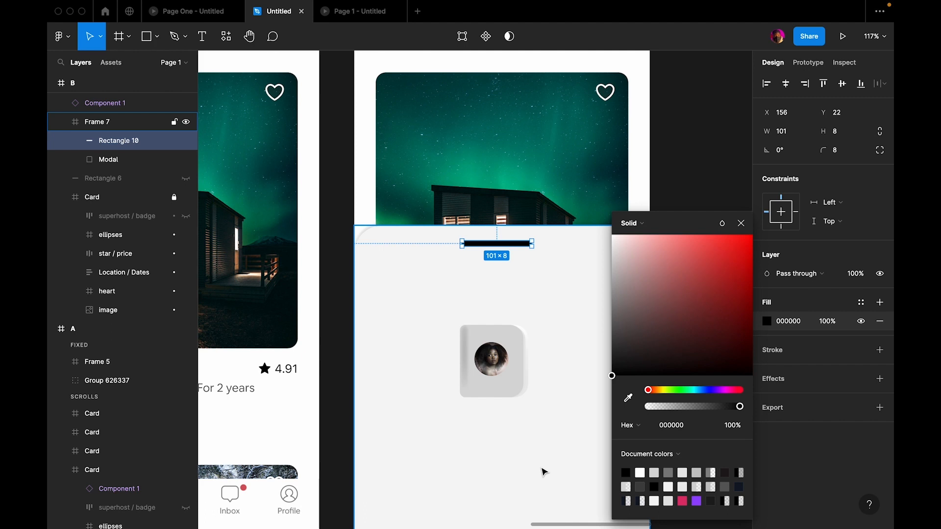
Shrink the handle bar to about 81 × 4 and centre it horizontally in the modal frame
click(507, 237)
drag(520, 241, 419, 166)
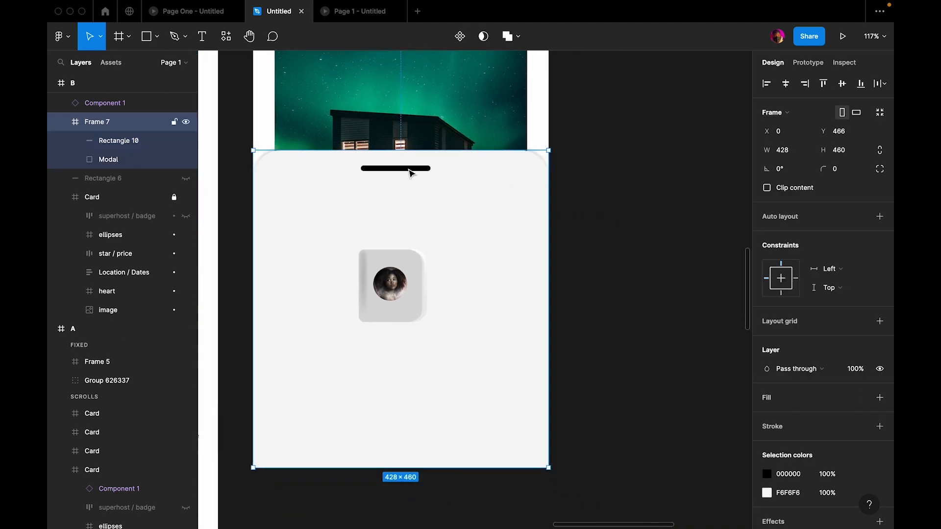
click(409, 169)
mouse_move(405, 170)
mouse_down()
mouse_move(398, 167)
mouse_move(419, 167)
mouse_up()
scroll(425, 169, up, 3)
click(786, 87)
click(634, 164)
scroll(635, 163, down, 5)
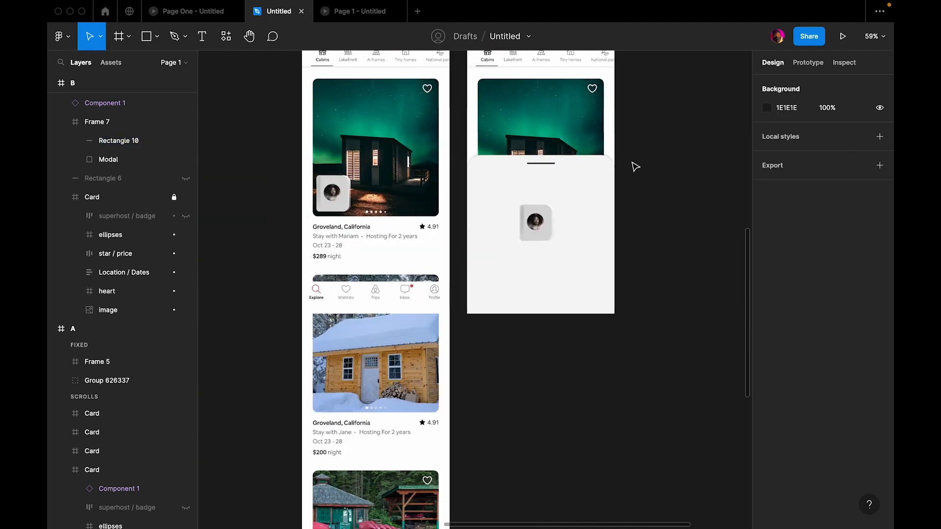
Move the handle bar up to Y 10 inside the modal frame
scroll(557, 166, up, 3)
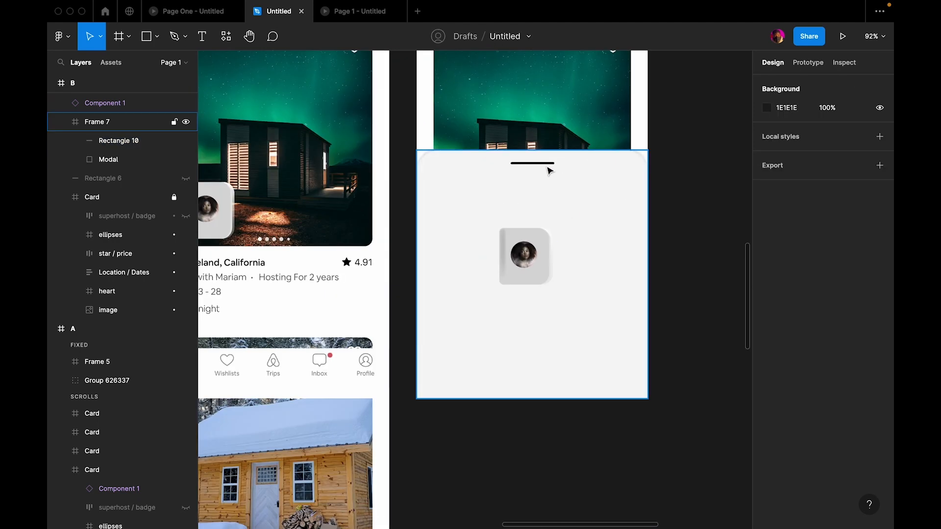
click(549, 165)
click(546, 164)
drag(547, 168, 544, 164)
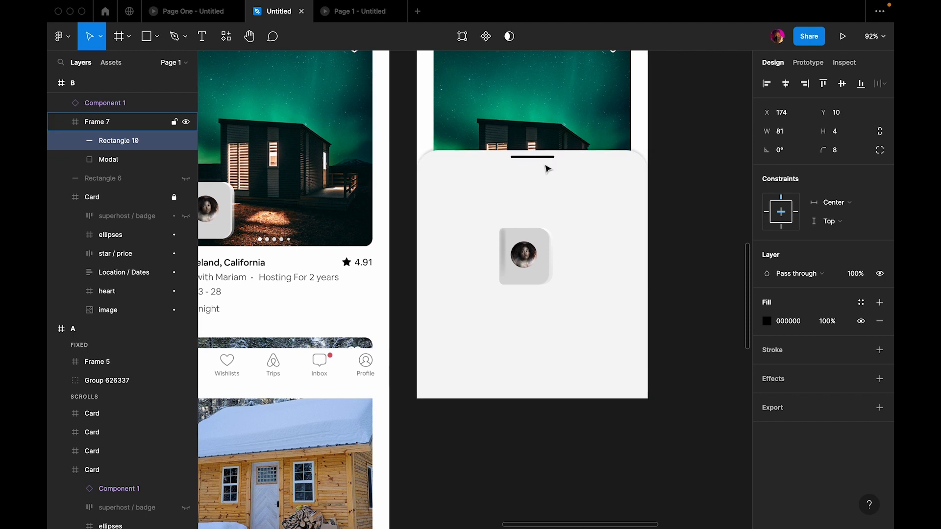
click(685, 197)
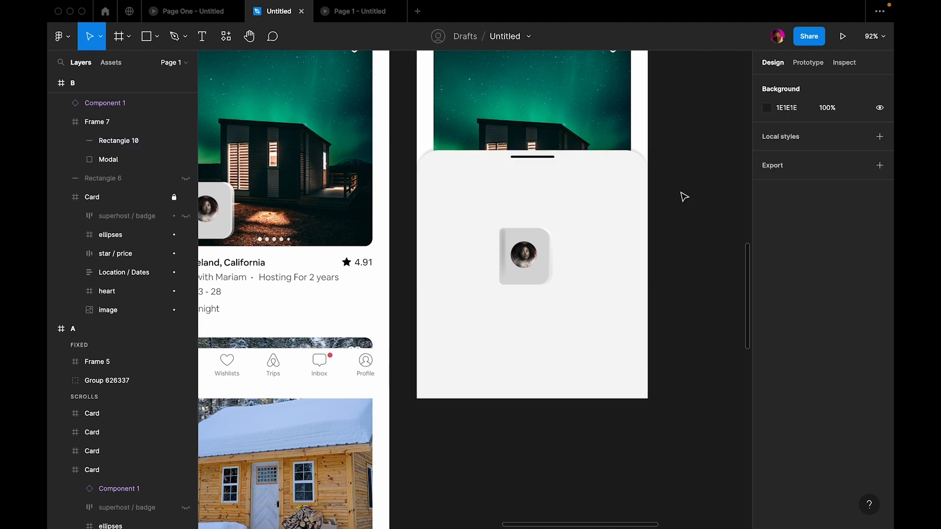
Switch the host component instance in frame B to its Open variant
click(550, 255)
click(833, 237)
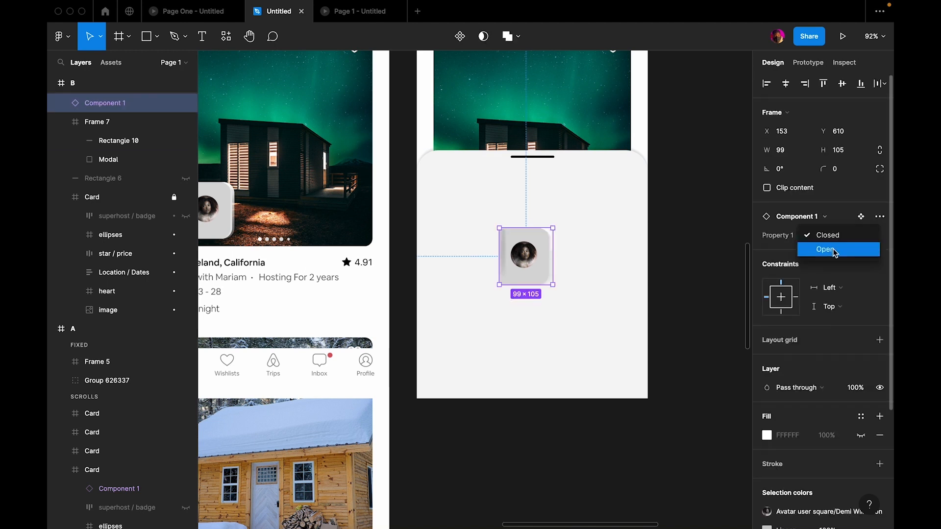
click(825, 249)
click(720, 269)
Position the open host card horizontally centred in the modal, just beneath the handle bar
drag(594, 287, 540, 241)
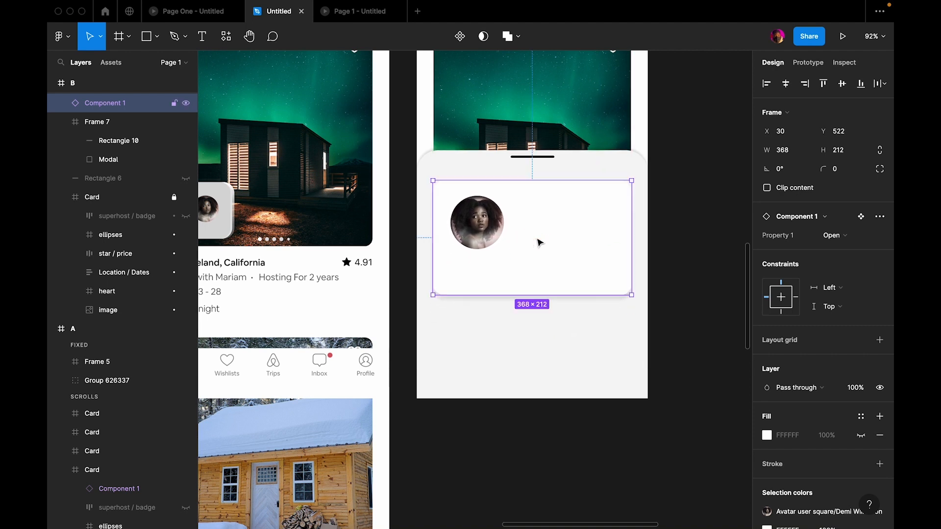
click(681, 203)
click(561, 223)
click(677, 240)
click(572, 266)
drag(568, 229, 566, 216)
click(705, 164)
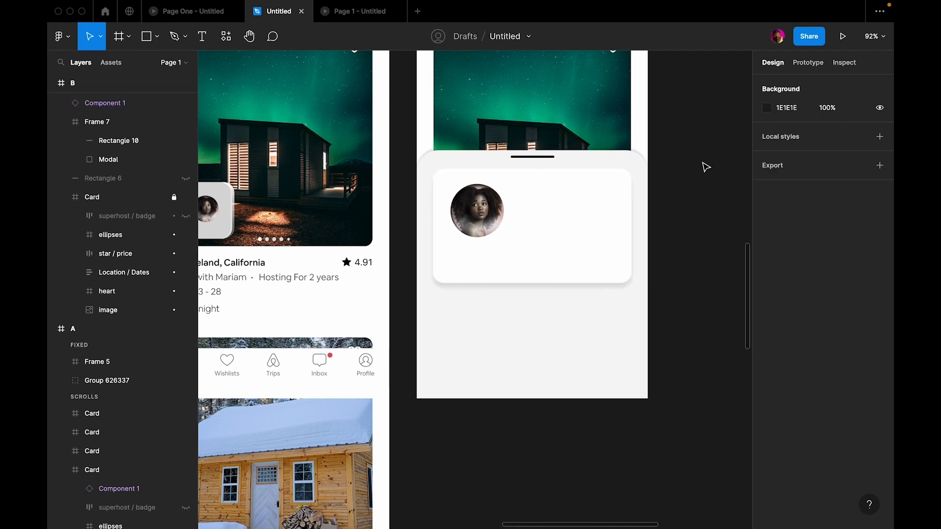
Examine the host avatar group with its verified badge and the Superhost label elsewhere on the canvas
scroll(705, 166, down, 5)
scroll(704, 165, down, 5)
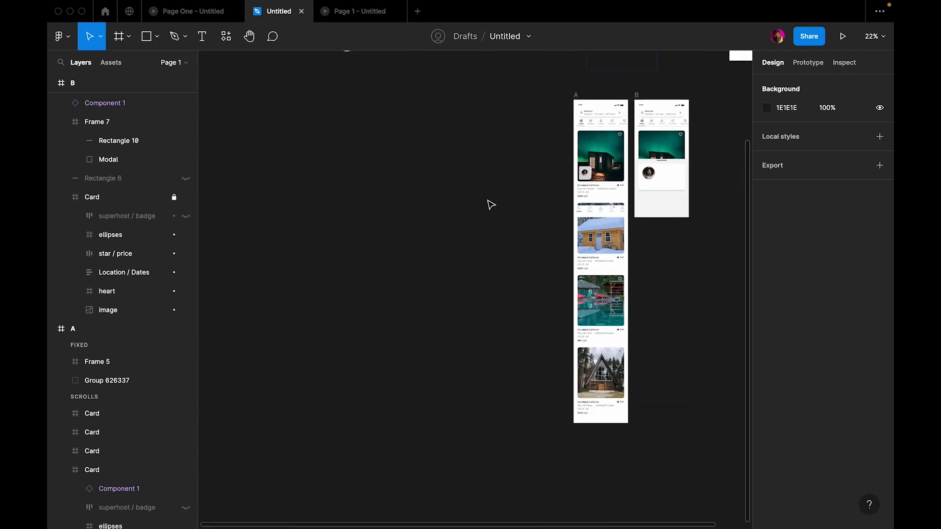
scroll(346, 99, up, 10)
drag(338, 107, 469, 208)
key(super+f)
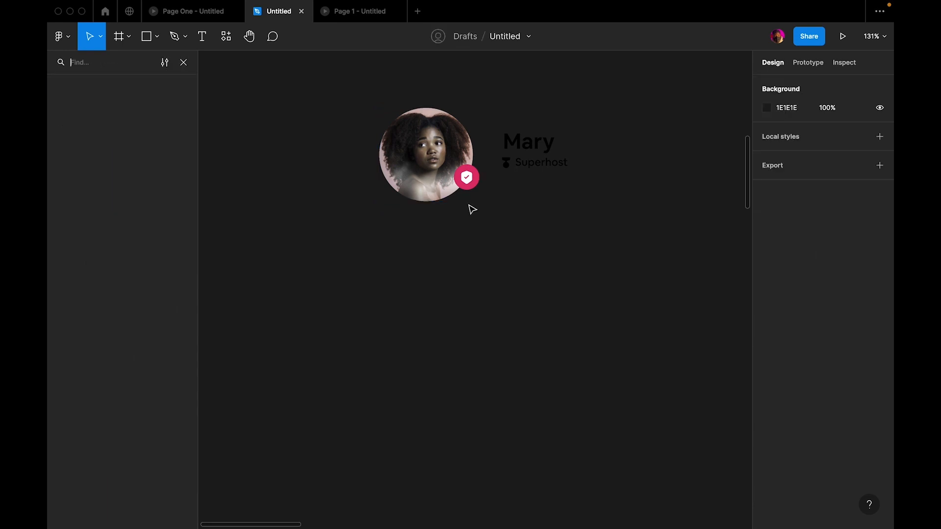
scroll(431, 169, down, 6)
scroll(455, 178, up, 4)
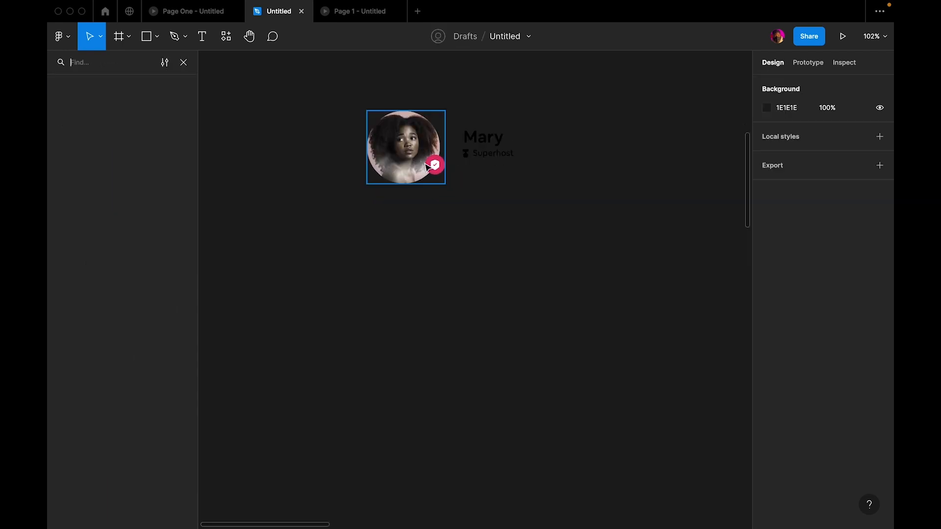
click(429, 168)
scroll(431, 167, up, 4)
double_click(437, 167)
drag(414, 152, 445, 185)
click(461, 238)
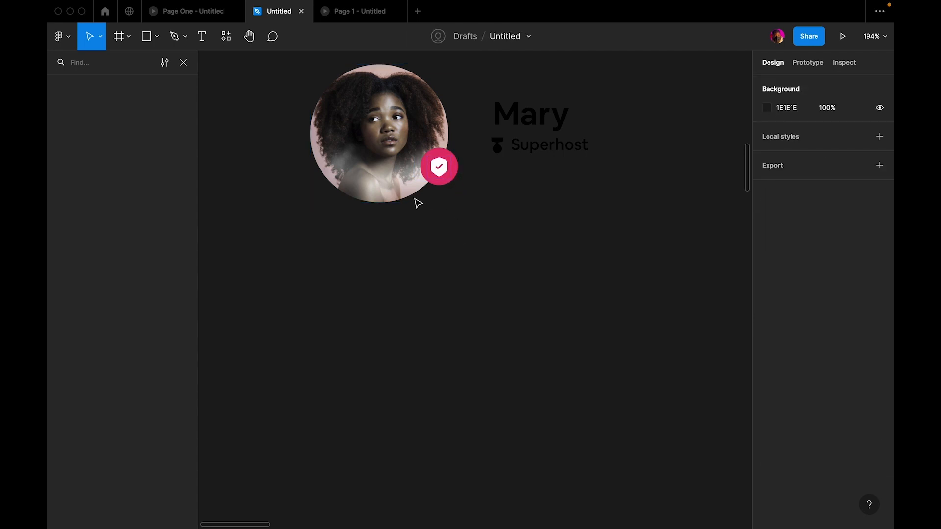
click(380, 153)
key(super+z)
drag(376, 155, 355, 155)
key(super+z)
click(357, 158)
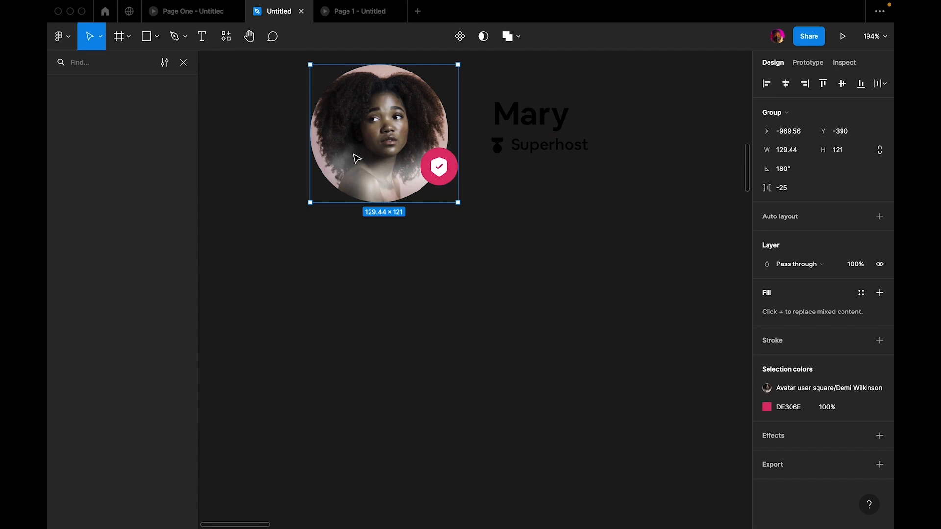
Ungroup the host photo and its pink verified badge, and pull the photo away from the badge
key(Delete)
key(super+shift+z)
key(super+shift+z)
key(super+shift+z)
key(super+shift+z)
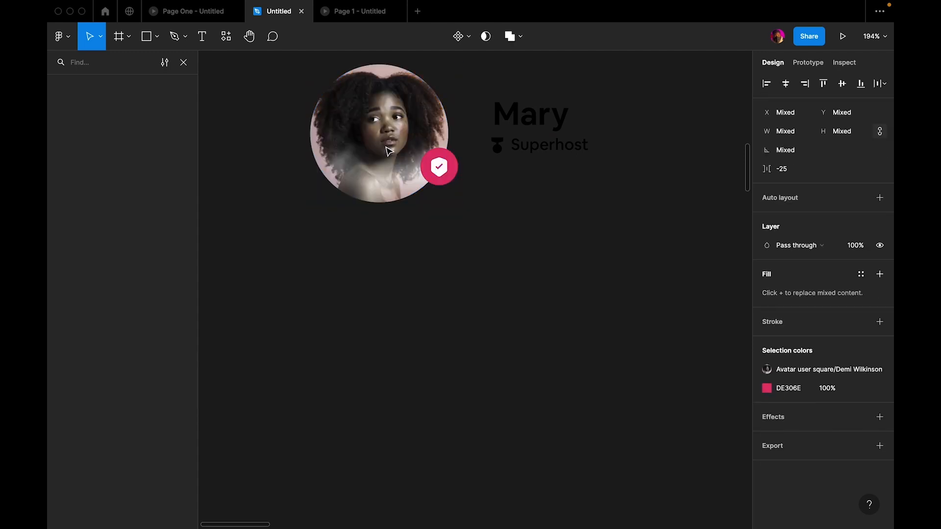
drag(406, 125, 279, 141)
key(super+shift+g)
click(397, 284)
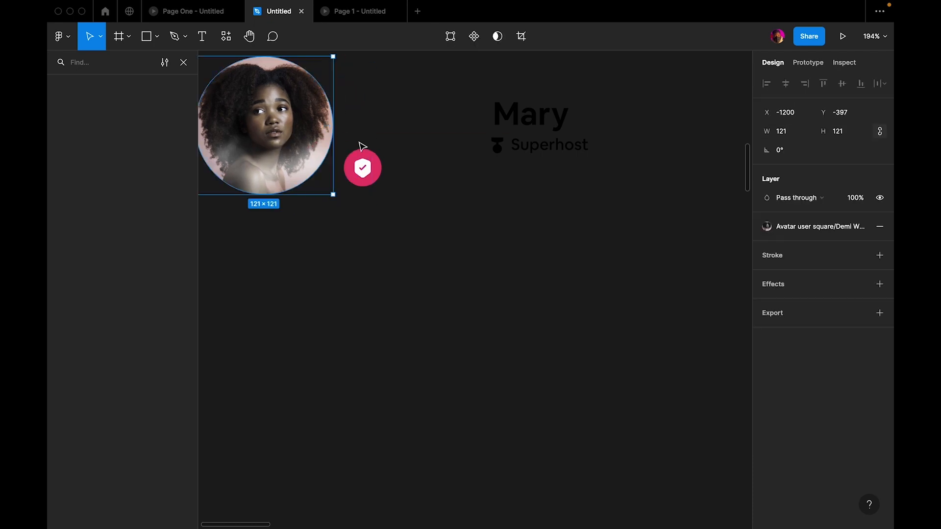
Group the parts of the pink verified badge and place it over the avatar's lower-right edge in the Open variant of the host card
drag(363, 146, 389, 208)
key(super+g)
scroll(389, 208, down, 10)
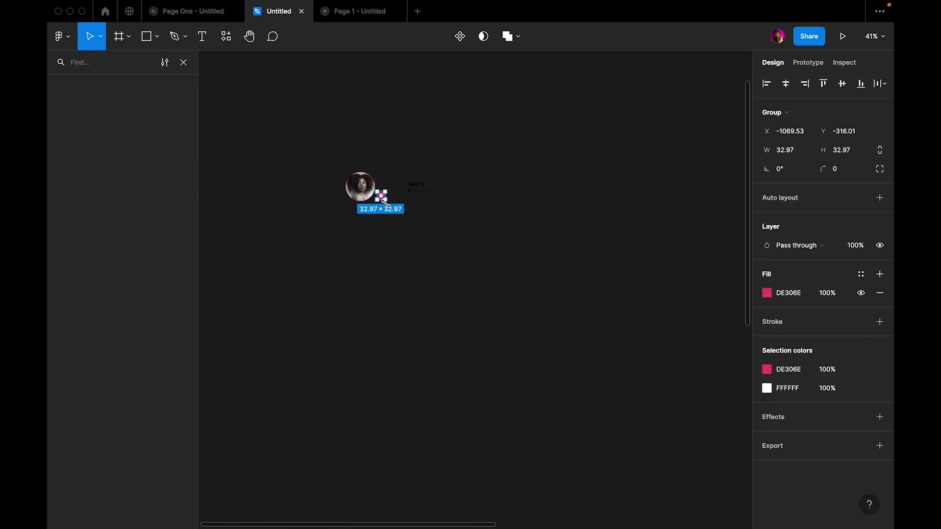
click(424, 228)
drag(388, 203, 582, 195)
scroll(581, 196, up, 10)
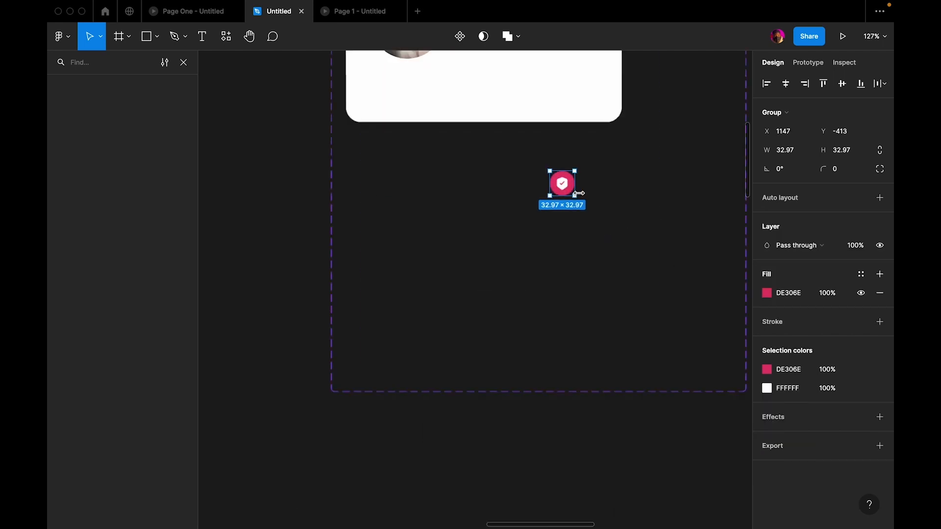
drag(593, 277, 473, 147)
click(476, 186)
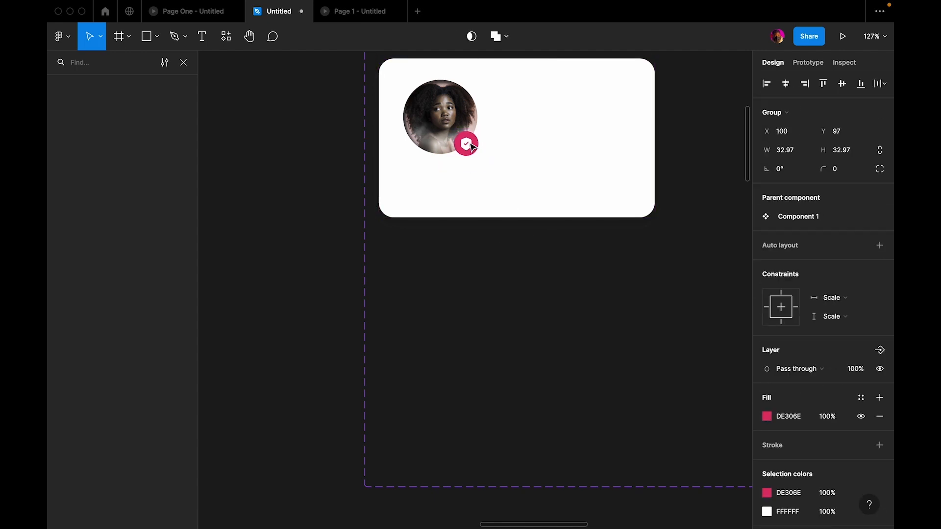
Move the host name and Superhost label group from the empty canvas into the Open variant's white card, near the avatar
click(431, 94)
scroll(429, 91, down, 10)
scroll(430, 91, left, 4)
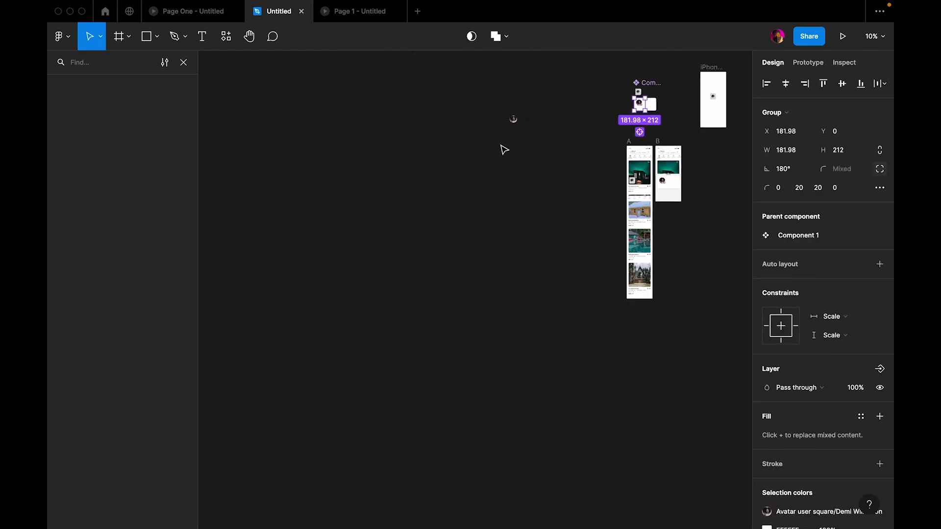
scroll(535, 108, up, 5)
drag(498, 125, 538, 165)
scroll(531, 160, right, 8)
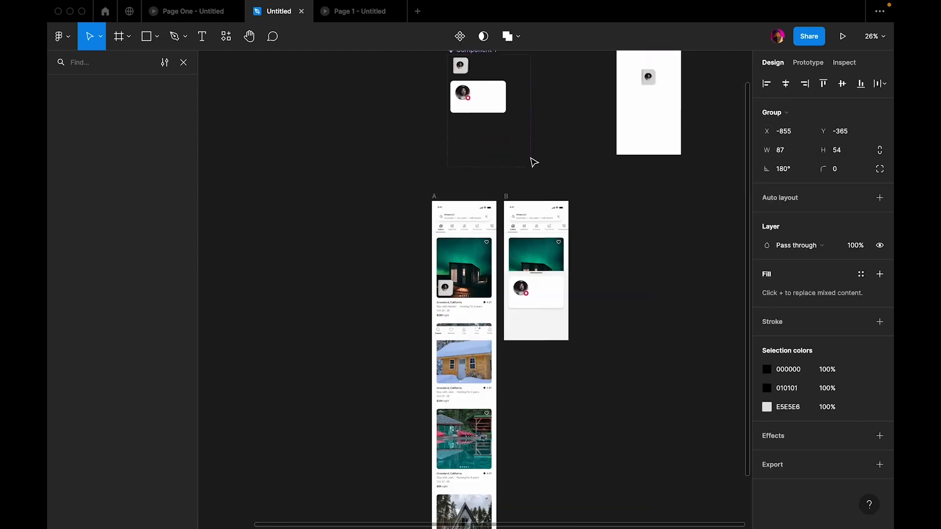
scroll(430, 162, left, 8)
drag(307, 145, 594, 108)
scroll(594, 108, up, 10)
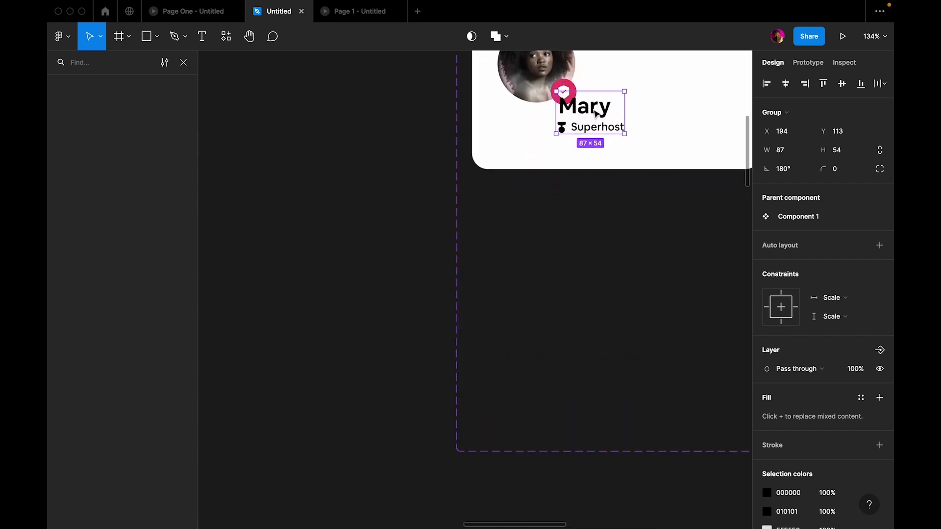
Shift the avatar photo slightly up and left within the open card, and raise the verified badge to match it
scroll(593, 112, up, 3)
double_click(512, 163)
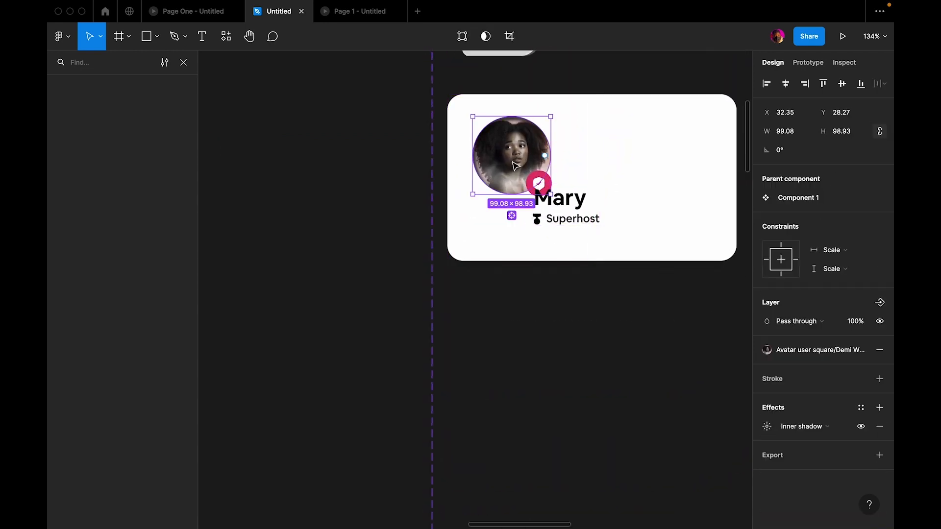
drag(515, 165, 512, 161)
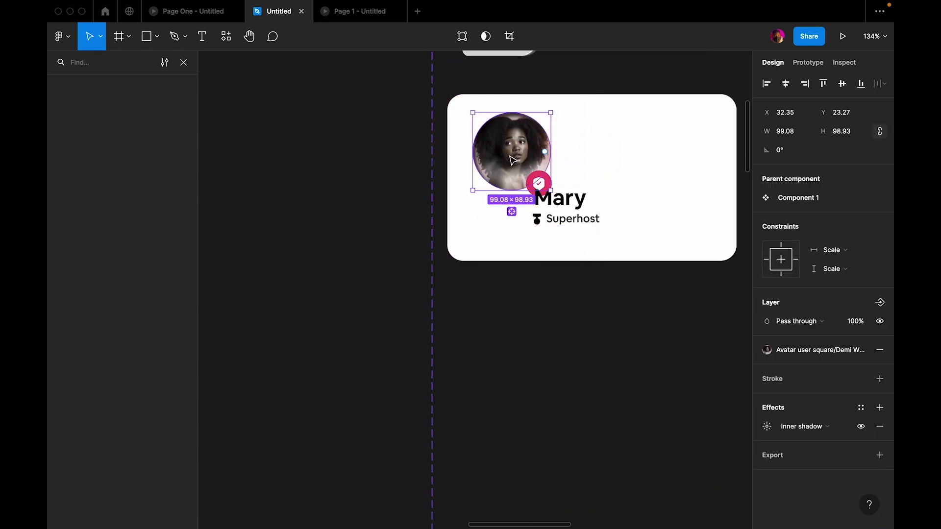
key(Up)
key(Up)
key(Left)
click(574, 151)
click(540, 182)
key(shift+Up)
Place the name and Superhost label beneath the avatar, and nudge the avatar, badge and label together slightly to the right
click(576, 220)
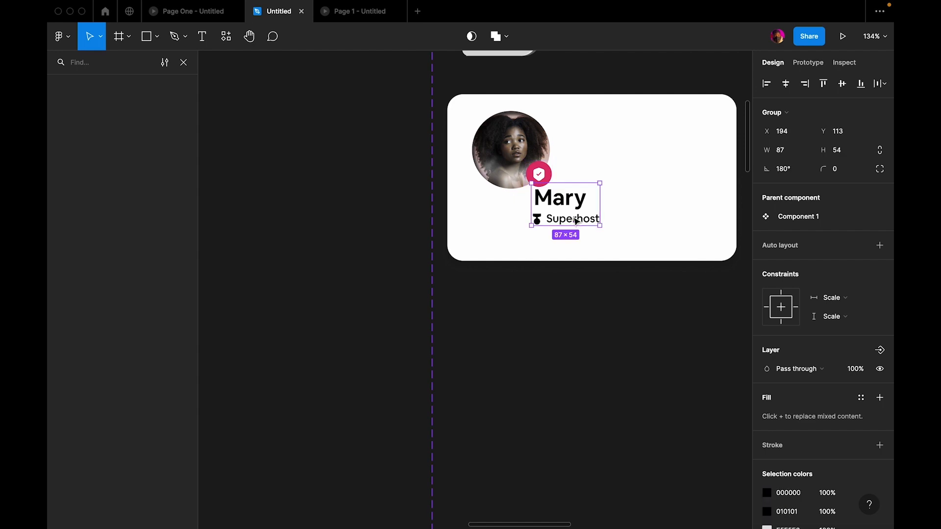
drag(571, 211, 521, 222)
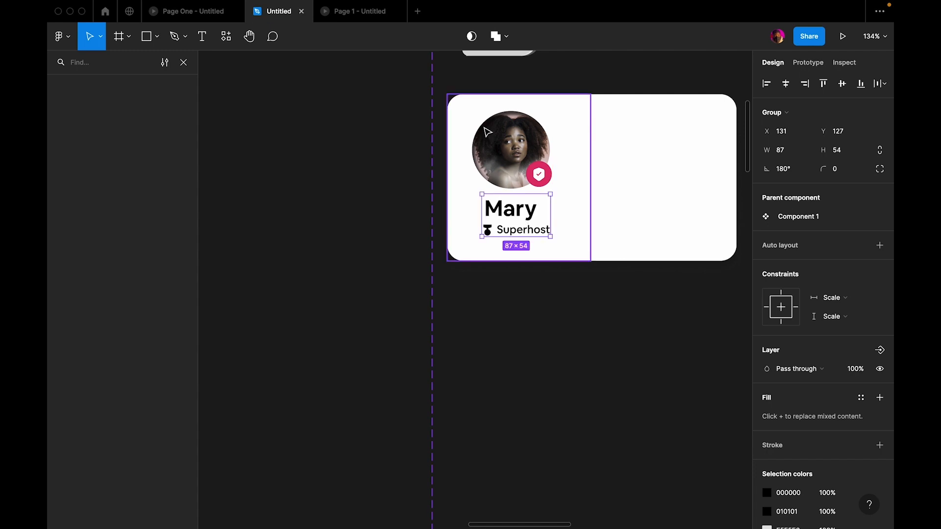
click(472, 111)
drag(468, 101, 574, 248)
key(Right)
key(Right)
key(Right)
key(Right)
key(Left)
key(Left)
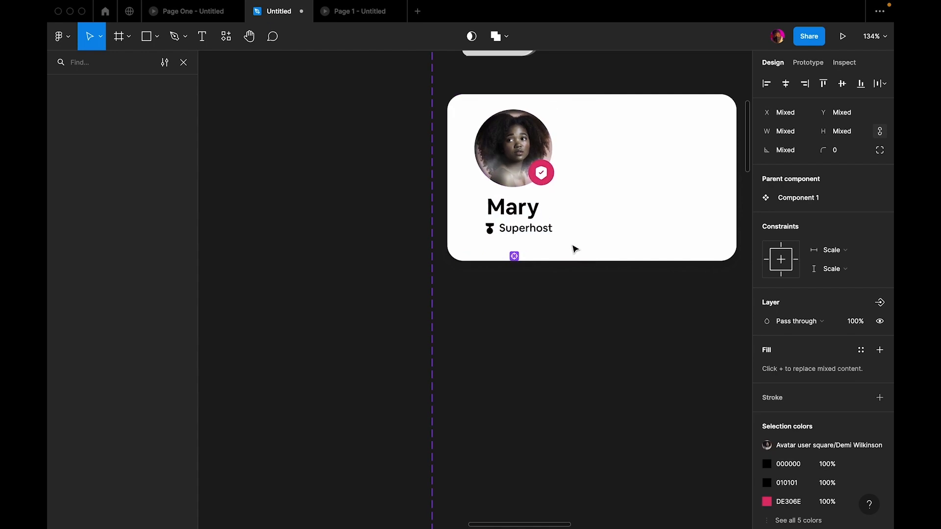
Examine the completed open card in the component set and its instance in the modal of frame B
scroll(574, 249, down, 5)
scroll(571, 244, down, 4)
click(498, 281)
scroll(498, 280, down, 2)
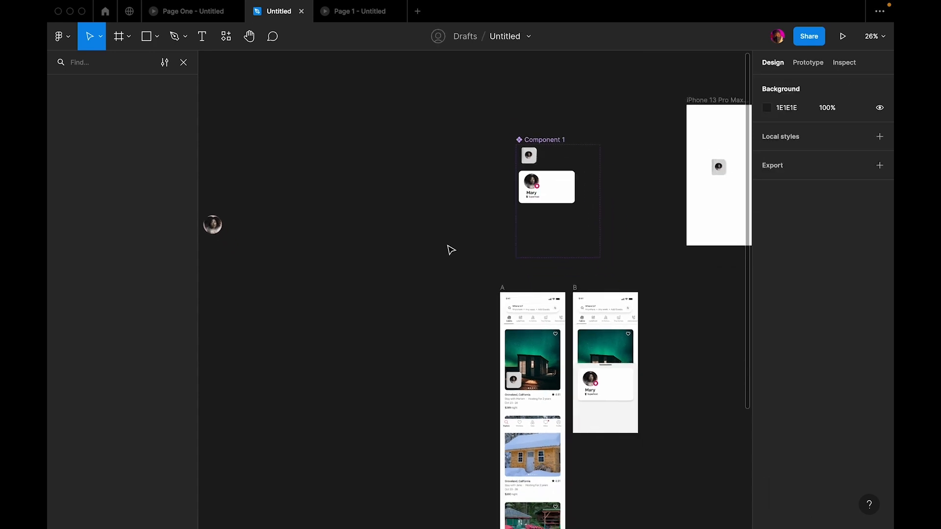
scroll(449, 248, down, 2)
scroll(571, 152, up, 4)
scroll(598, 160, down, 3)
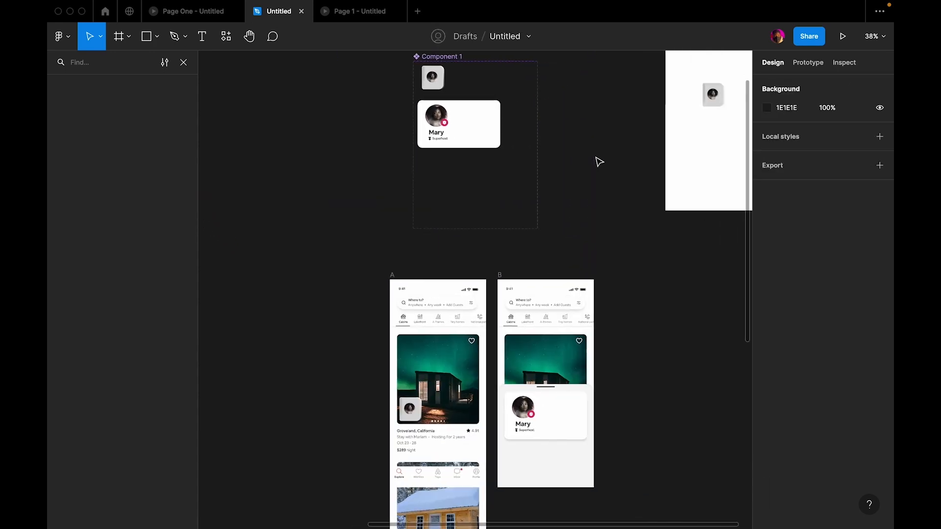
scroll(598, 159, right, 2)
scroll(598, 162, down, 2)
scroll(598, 161, left, 1)
scroll(593, 395, down, 3)
scroll(593, 395, left, 1)
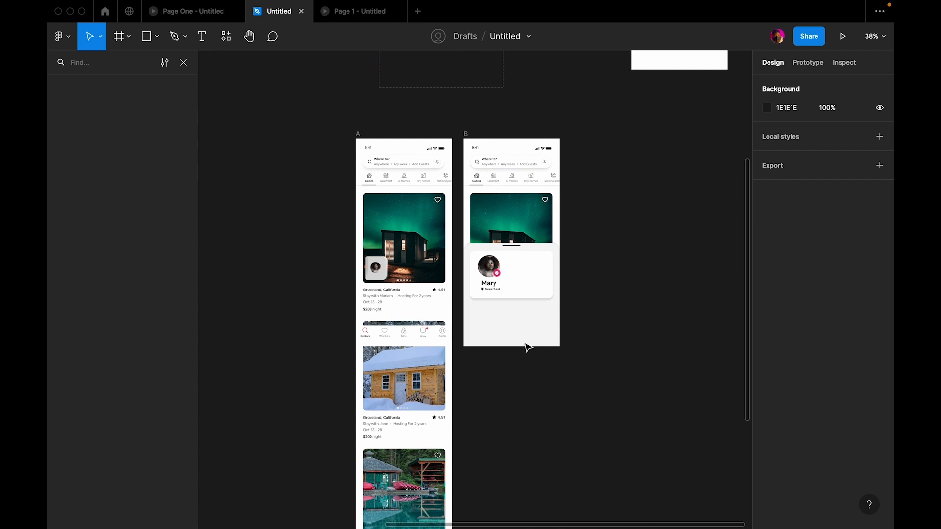
Link the closed host card in frame A to frame B on click with Gentle smart animate, and remove its inherited Change to interaction
scroll(387, 276, up, 5)
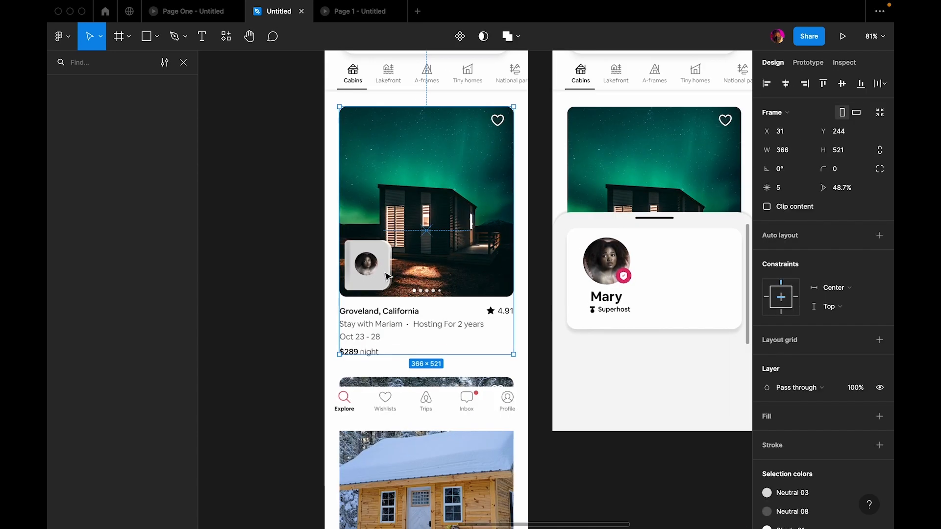
click(386, 275)
click(808, 67)
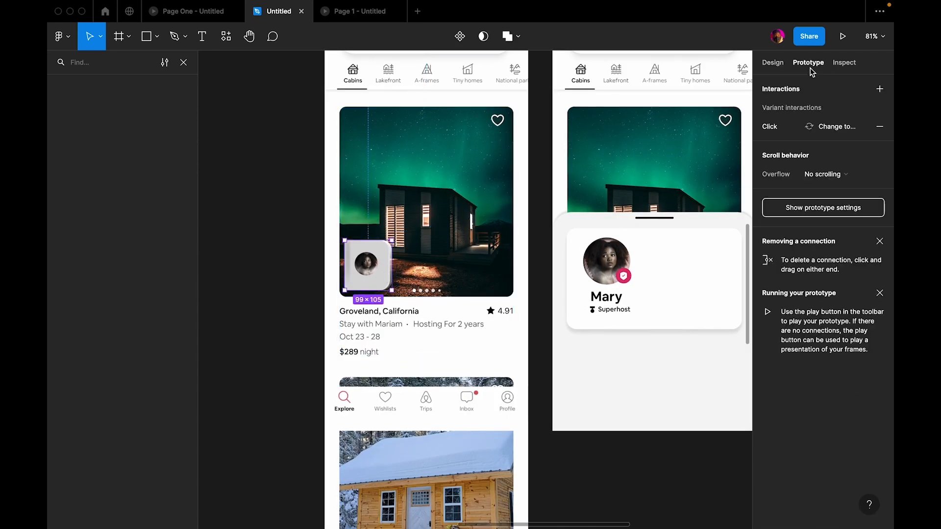
drag(391, 265, 571, 176)
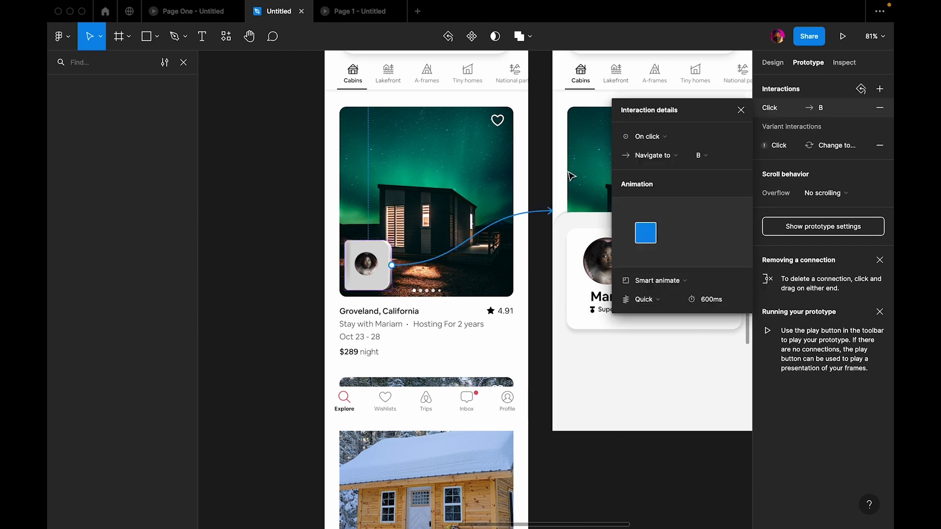
click(878, 148)
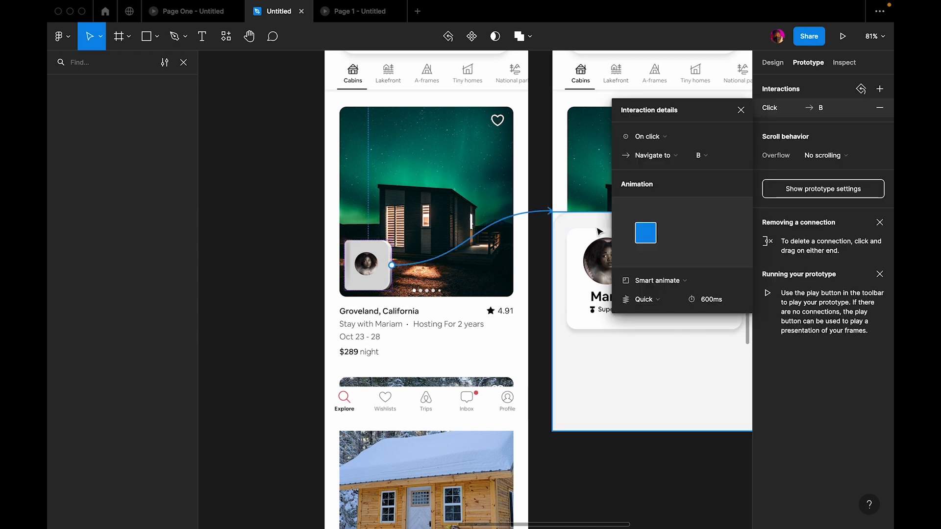
click(661, 299)
click(646, 284)
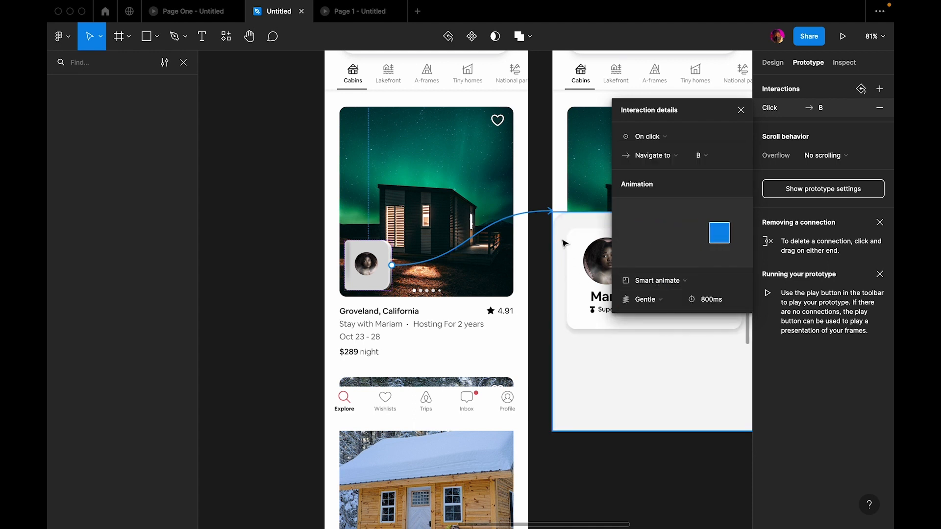
Link the open host card in frame B back to frame A on click, using Smart animate with Quick easing
scroll(564, 243, right, 2)
click(628, 267)
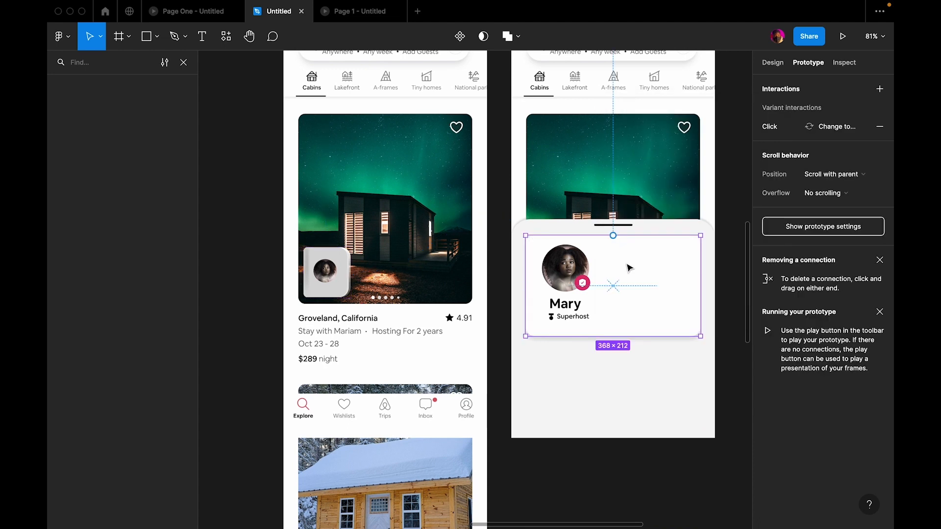
drag(613, 236, 392, 221)
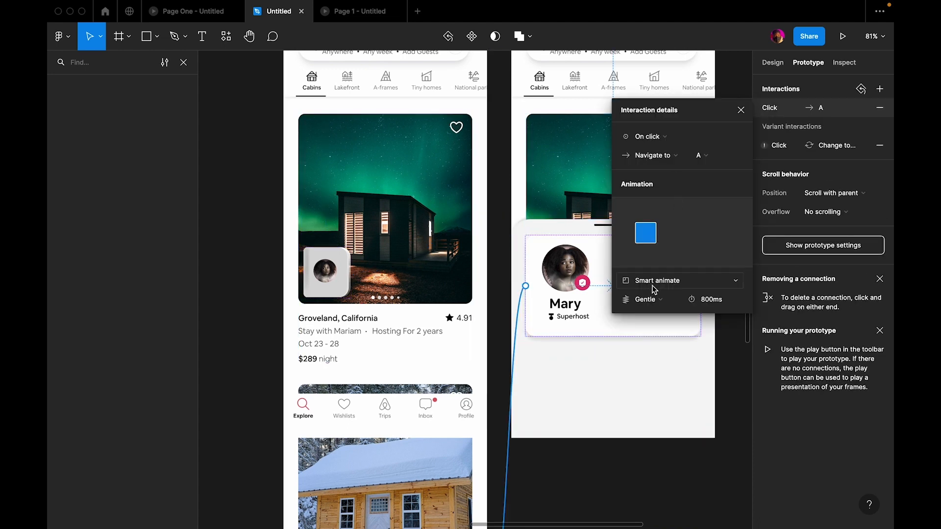
click(657, 299)
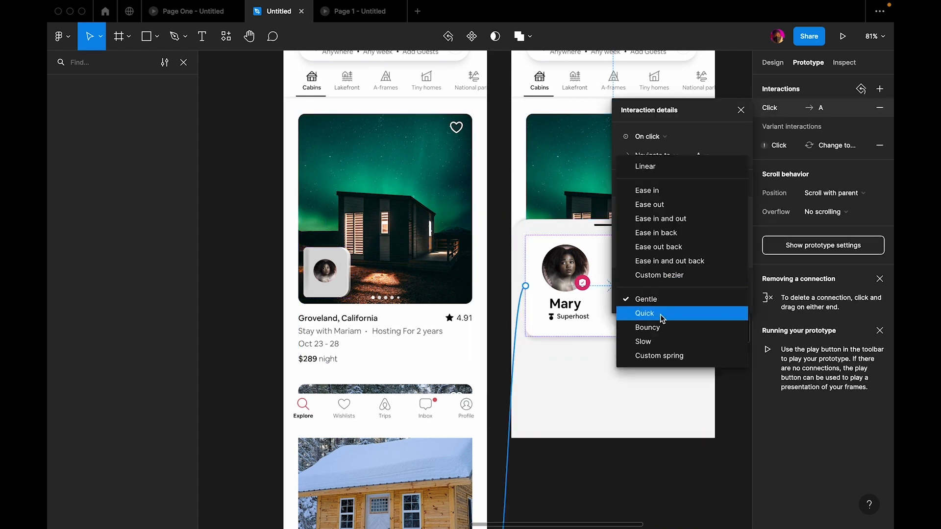
click(662, 315)
Preview the prototype from frame A, test the closed host card on the first listing several times, and return to the editor
scroll(488, 159, down, 5)
click(395, 78)
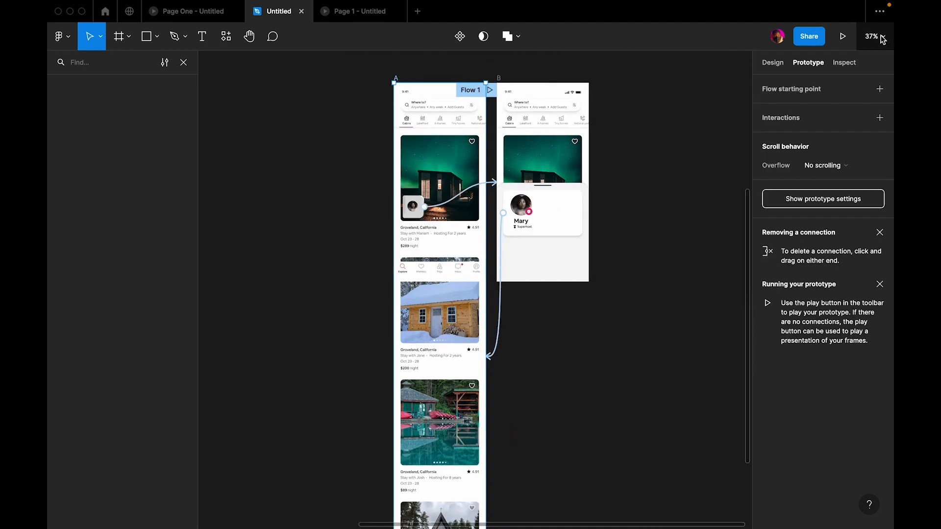
click(843, 38)
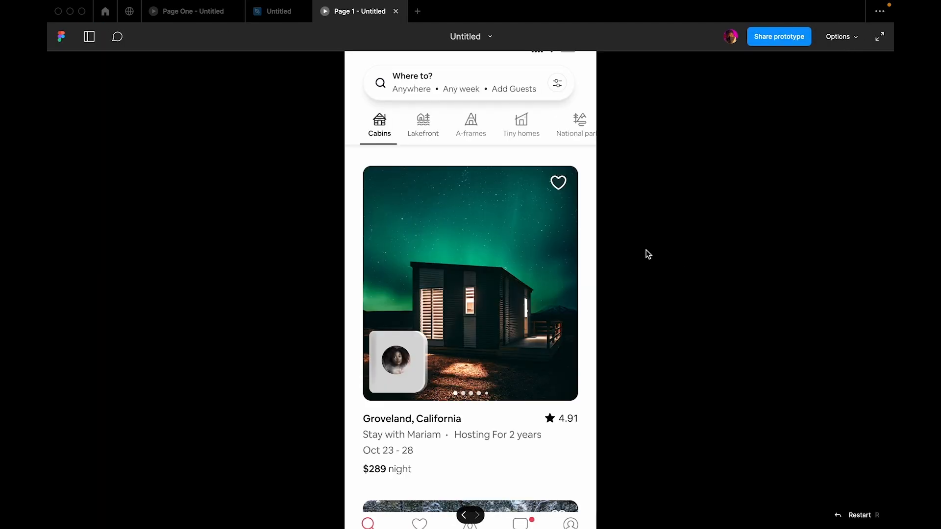
click(413, 363)
click(428, 359)
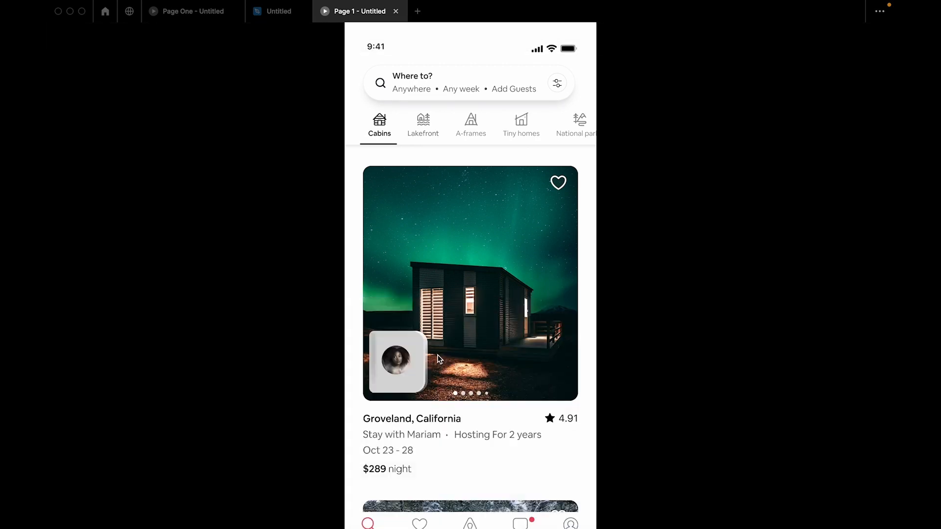
click(409, 369)
click(409, 370)
click(409, 369)
click(409, 369)
click(487, 38)
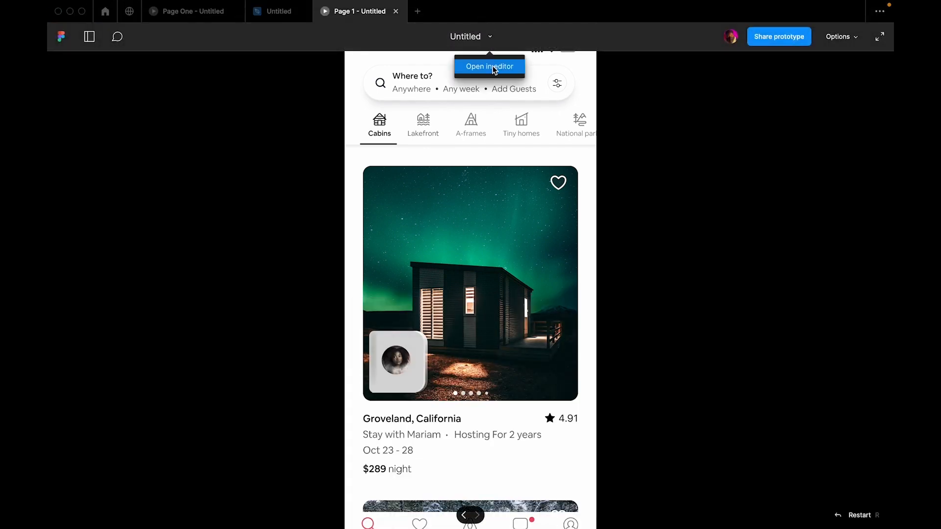
click(490, 66)
Delete the prototype connection that runs from the closed host card in frame A to frame B
scroll(513, 205, up, 5)
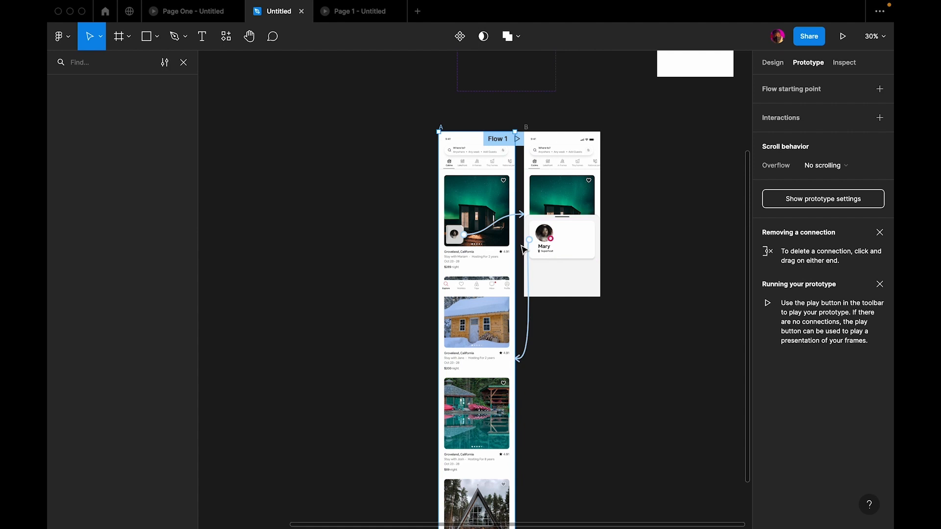
scroll(524, 250, up, 4)
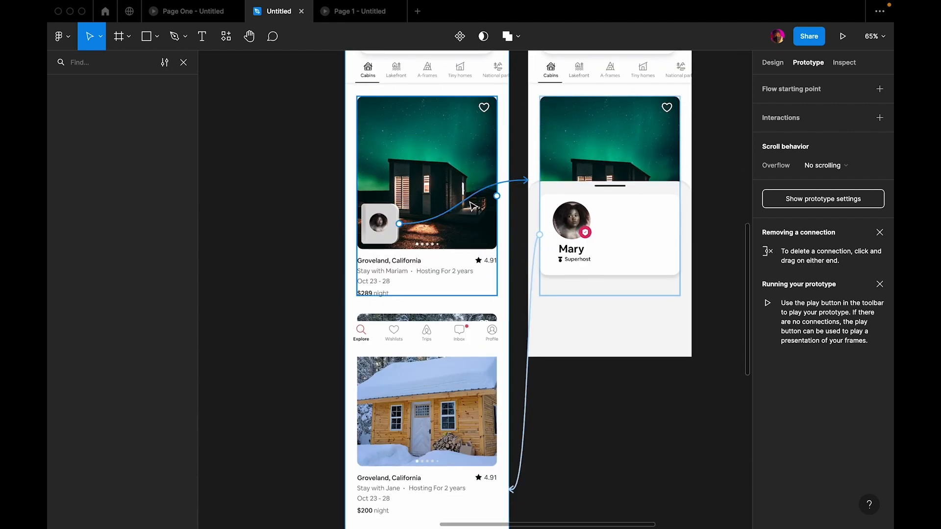
click(622, 413)
scroll(623, 412, right, 1)
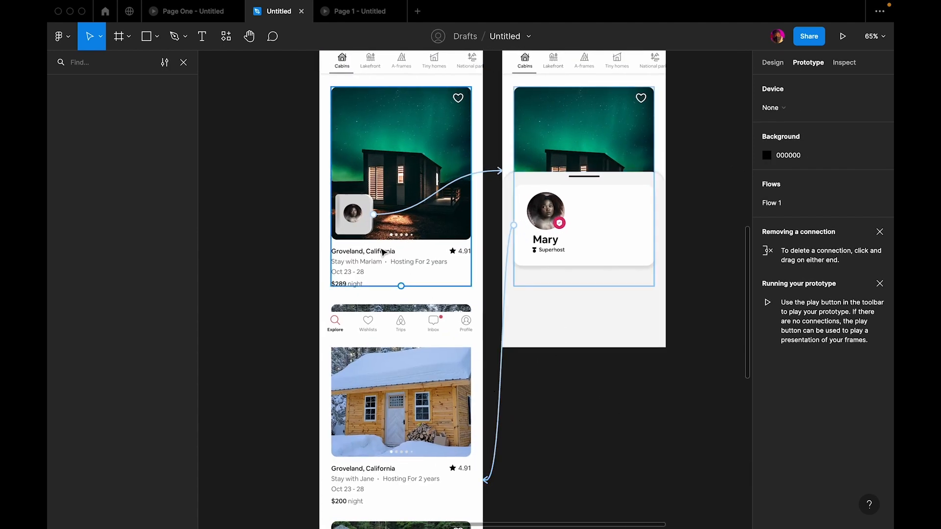
click(362, 206)
click(698, 162)
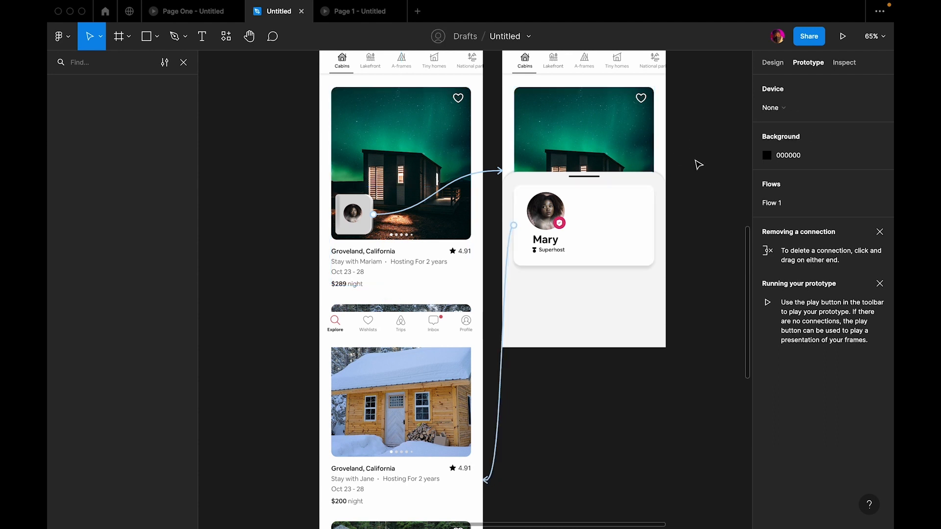
click(773, 62)
double_click(353, 213)
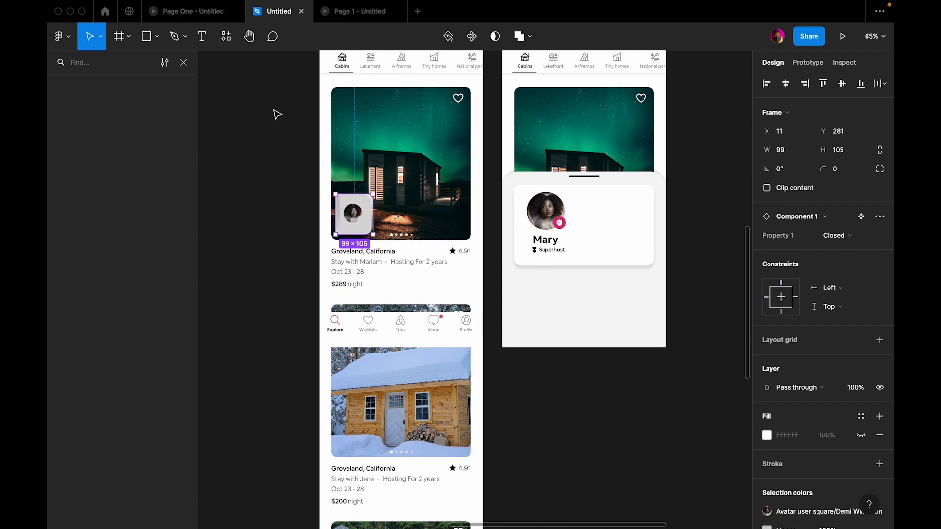
click(808, 64)
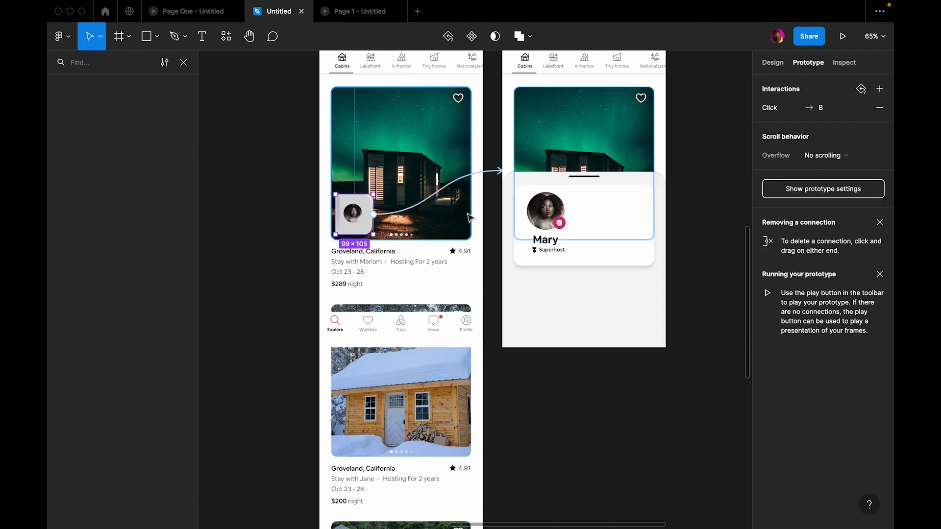
drag(504, 175, 436, 181)
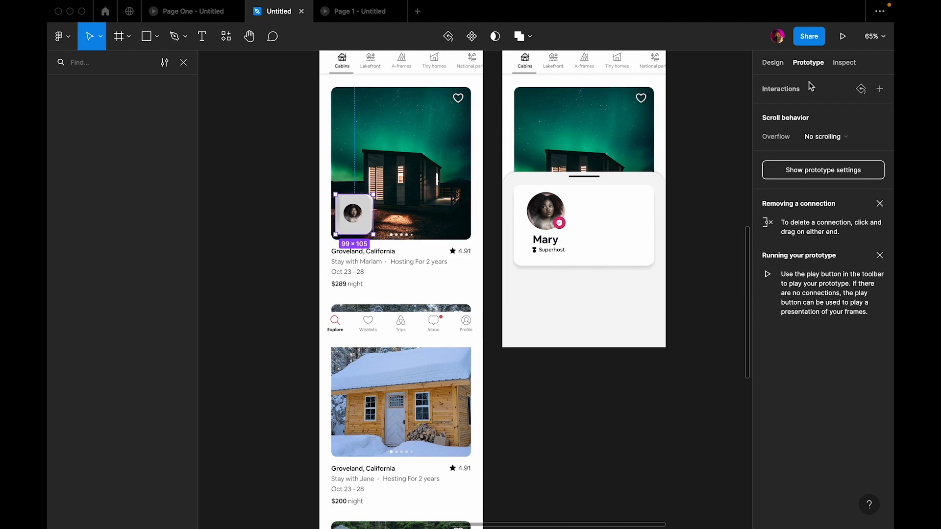
Preview the prototype with the host card's connection removed and return to the editor
click(842, 37)
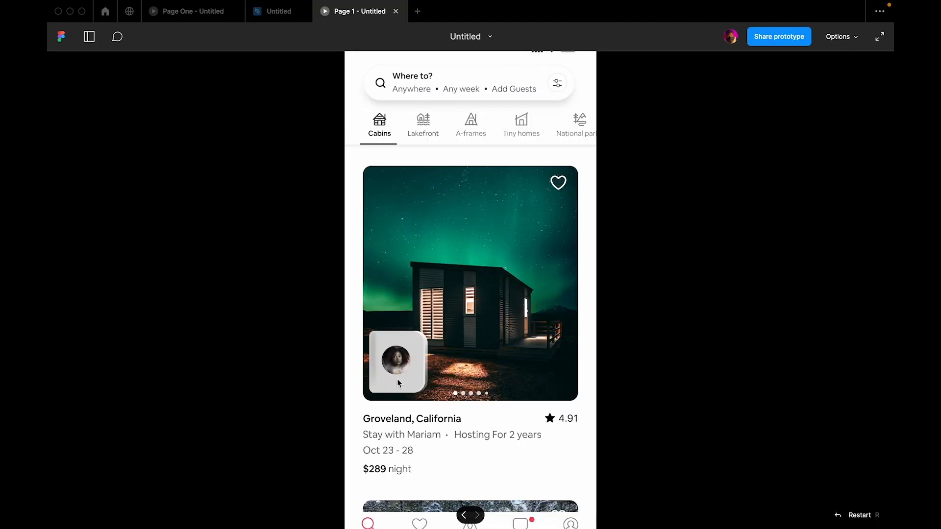
click(489, 36)
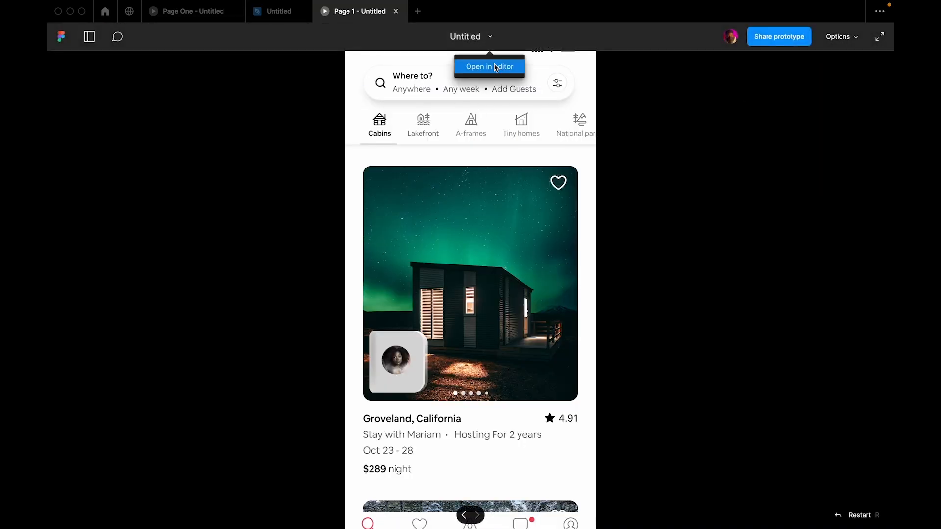
click(494, 66)
Reset all changes on the closed host card instance on frame A's first listing
scroll(465, 177, up, 3)
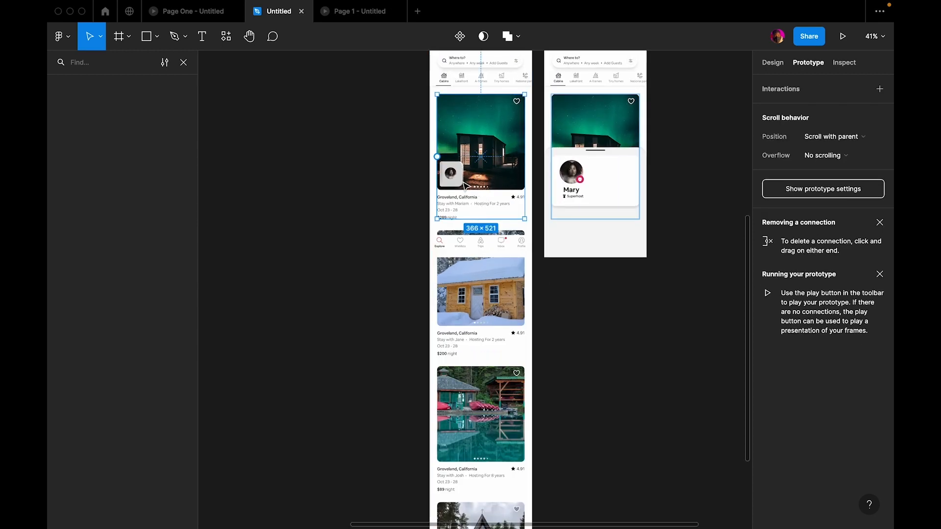
click(463, 183)
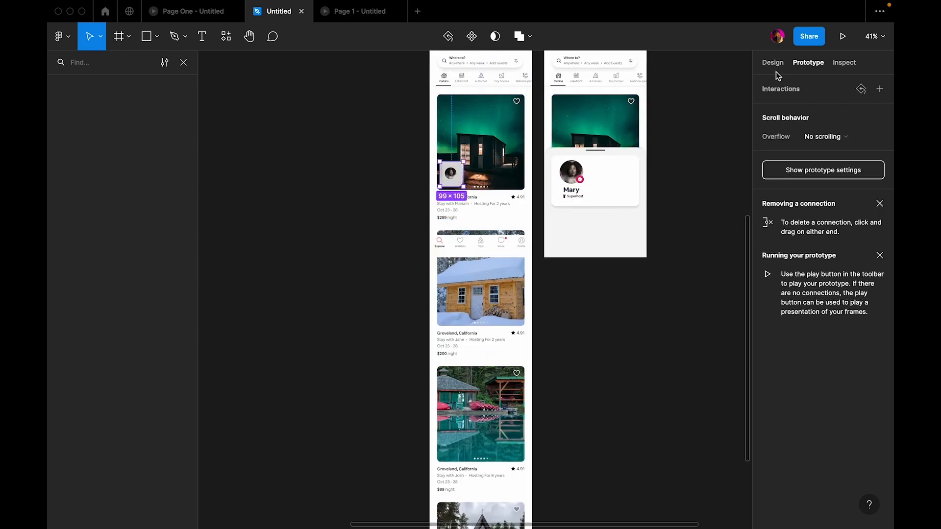
right_click(448, 187)
mouse_move(507, 413)
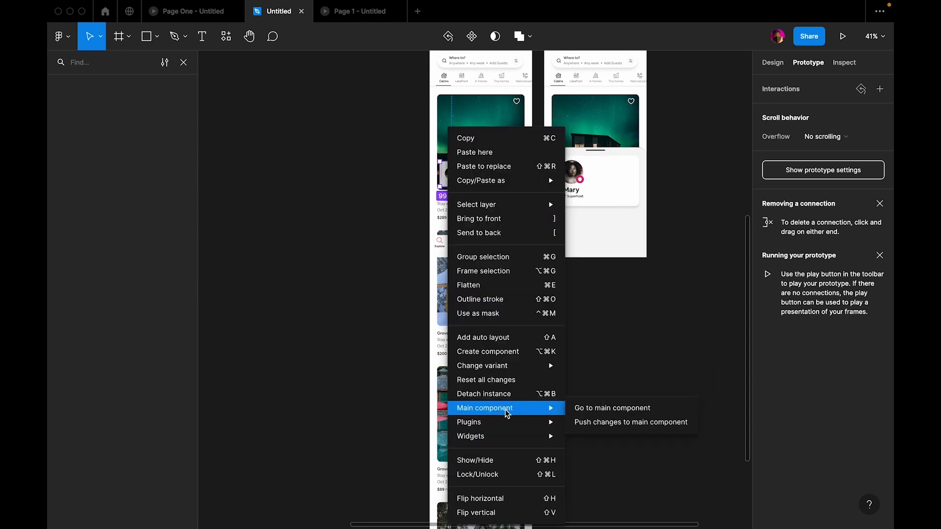
click(475, 380)
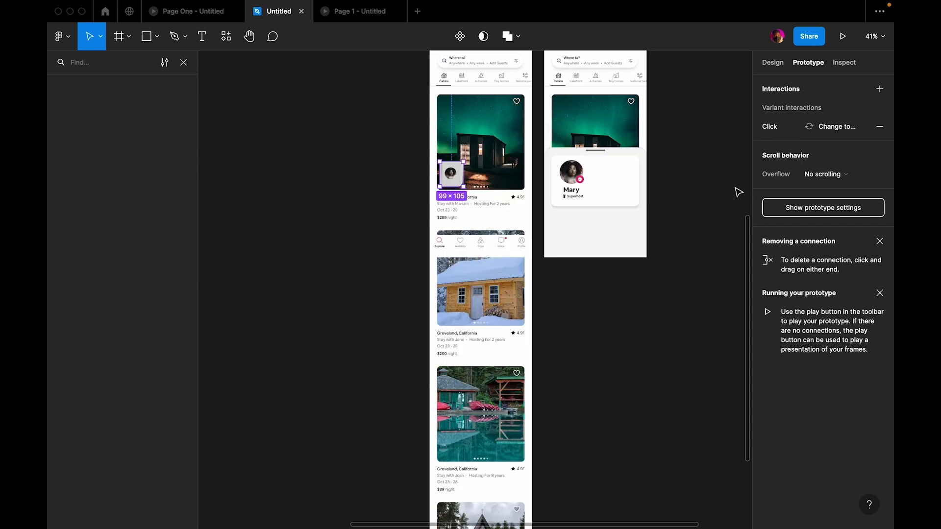
Preview the prototype, open and close the host card on the first listing several times, and return to the editor
click(842, 36)
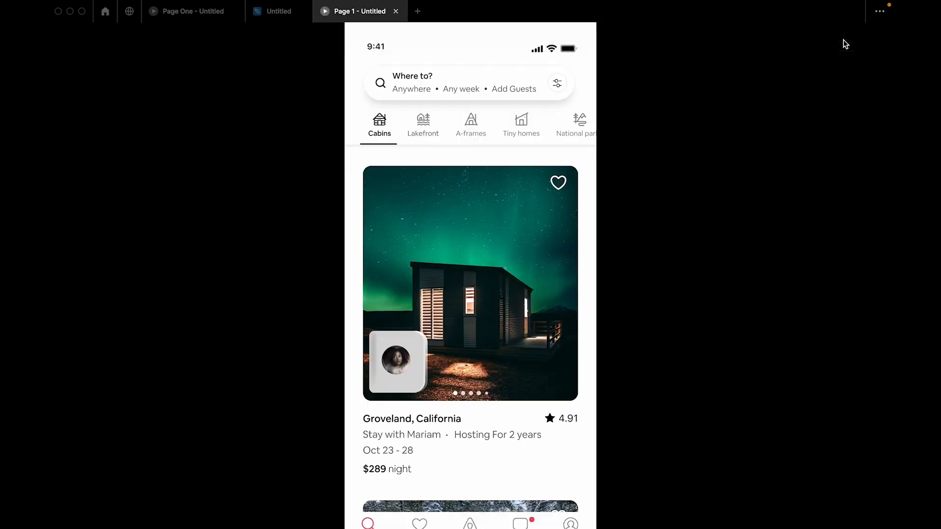
click(413, 382)
click(470, 376)
click(422, 372)
click(404, 369)
click(403, 369)
click(404, 369)
click(404, 369)
click(404, 368)
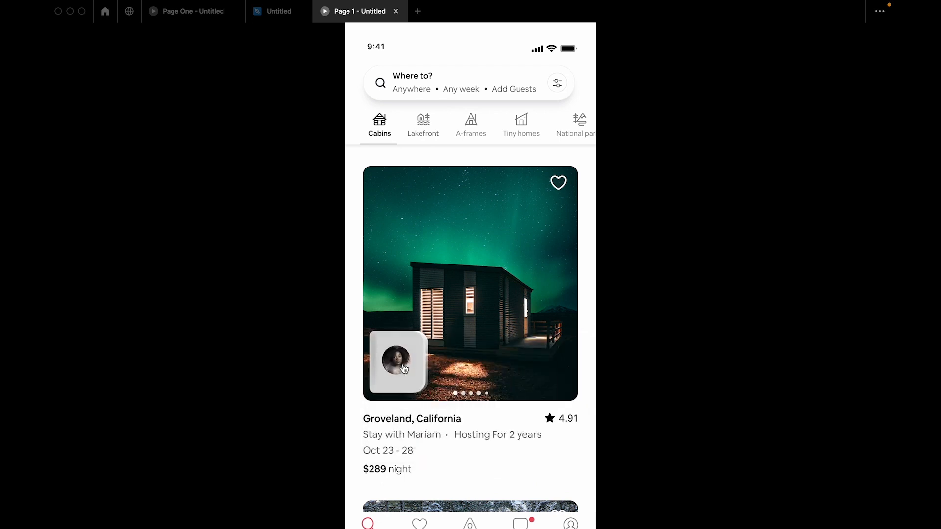
click(404, 368)
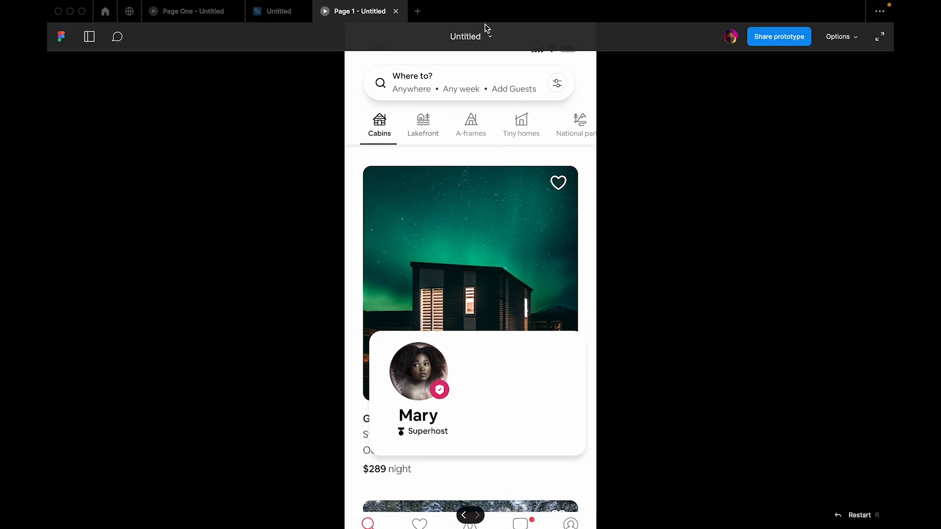
click(493, 37)
Return to the design properties and layer list, and examine the name and Superhost group inside frame B's open host card
scroll(485, 162, down, 3)
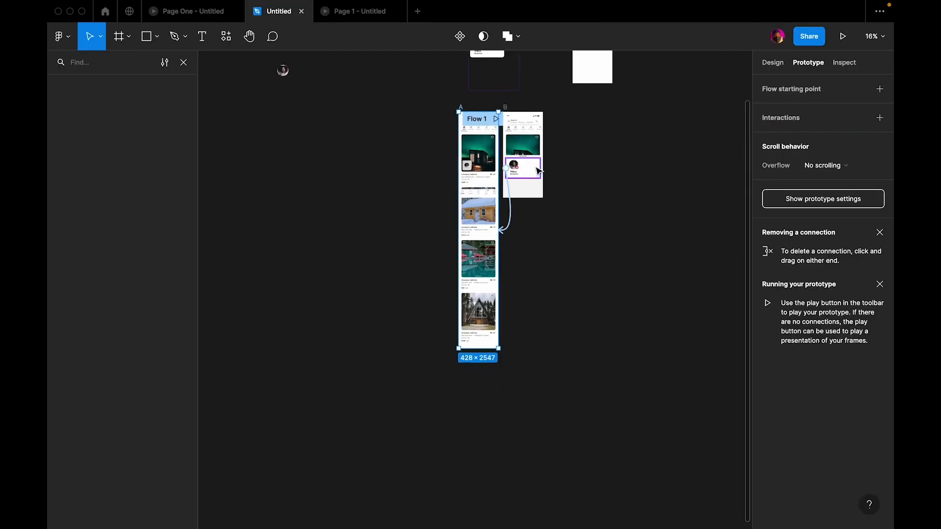
click(773, 62)
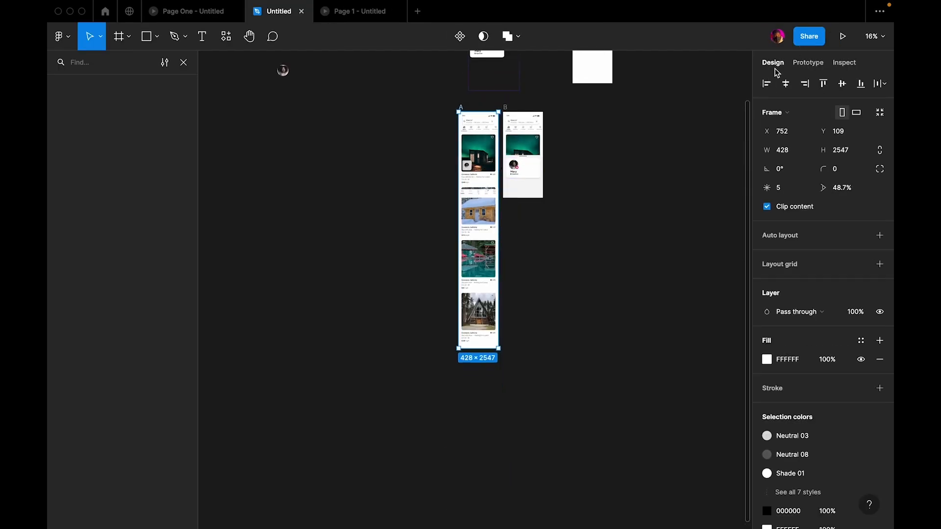
click(524, 181)
click(184, 62)
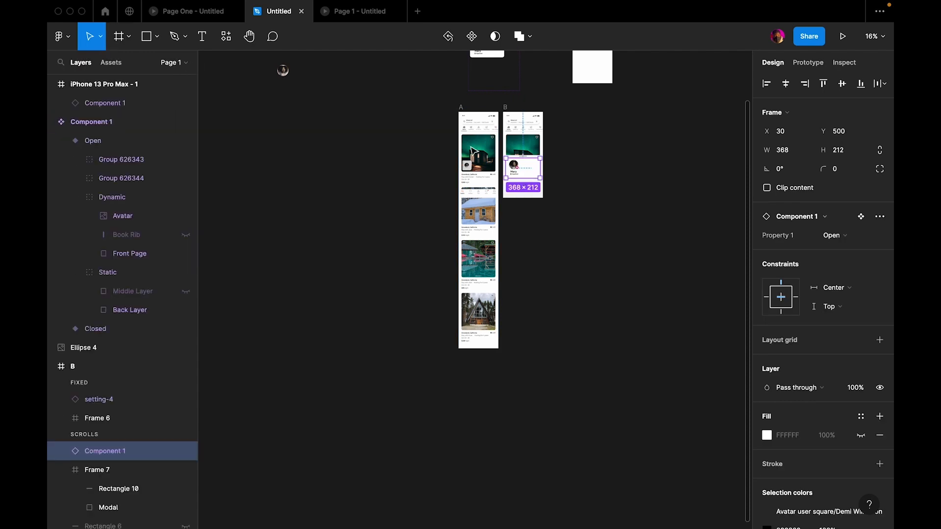
ctrl+scroll(511, 168, up, 5)
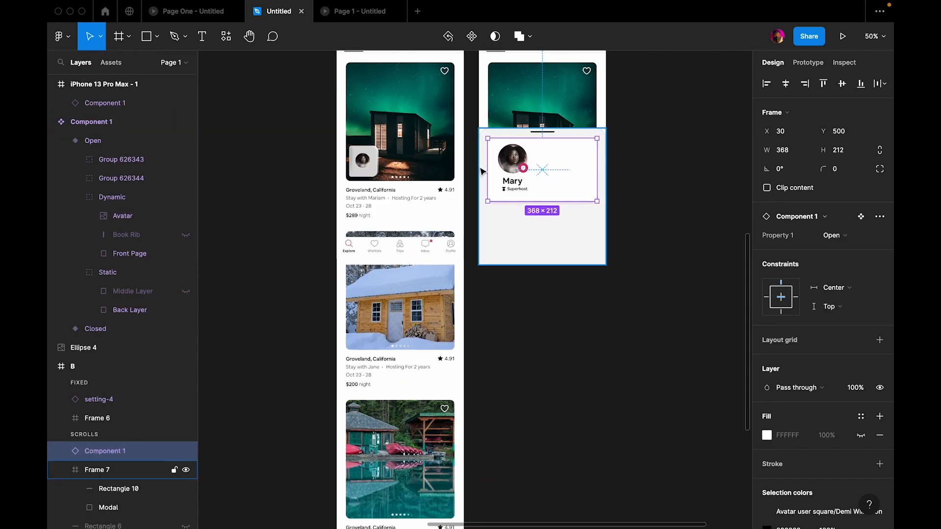
double_click(531, 190)
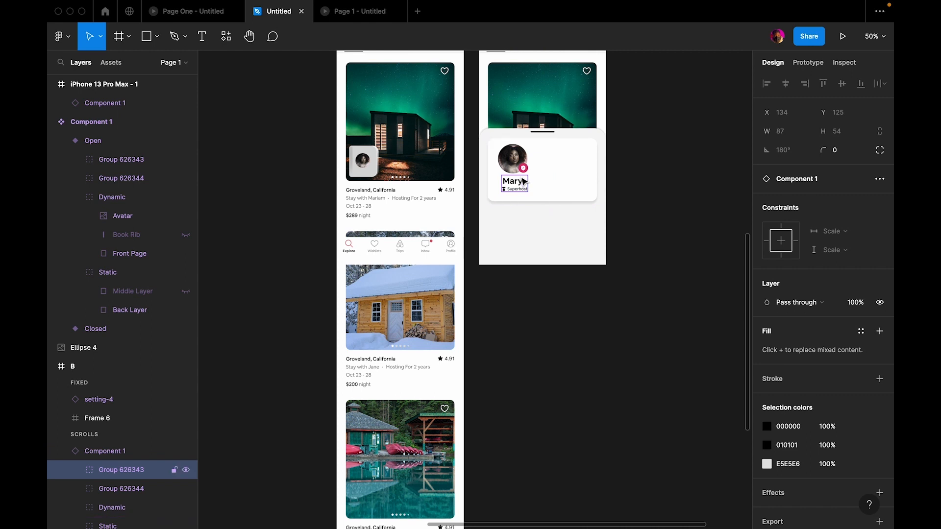
ctrl+scroll(523, 181, up, 2)
click(593, 181)
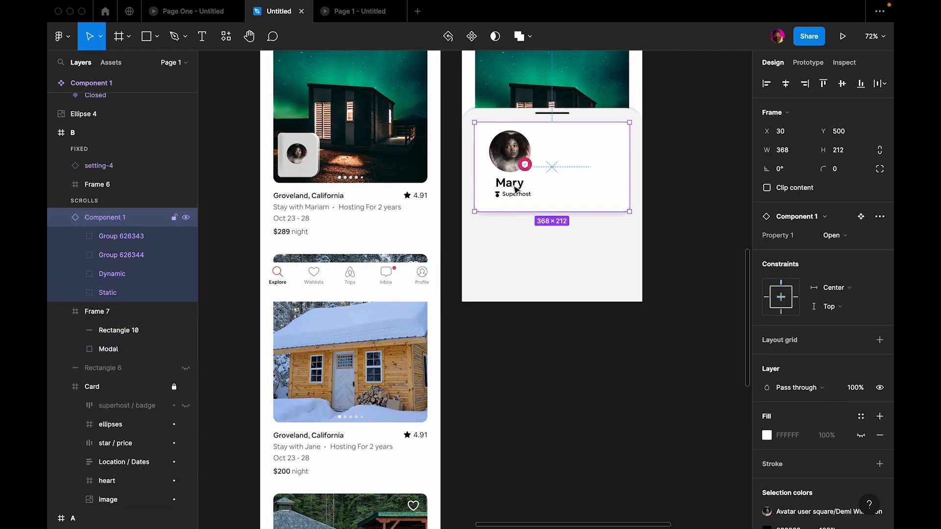
double_click(515, 189)
Ungroup the host name, medal and Superhost label in the main component's Open variant
ctrl+scroll(630, 195, down, 4)
scroll(630, 195, up, 7)
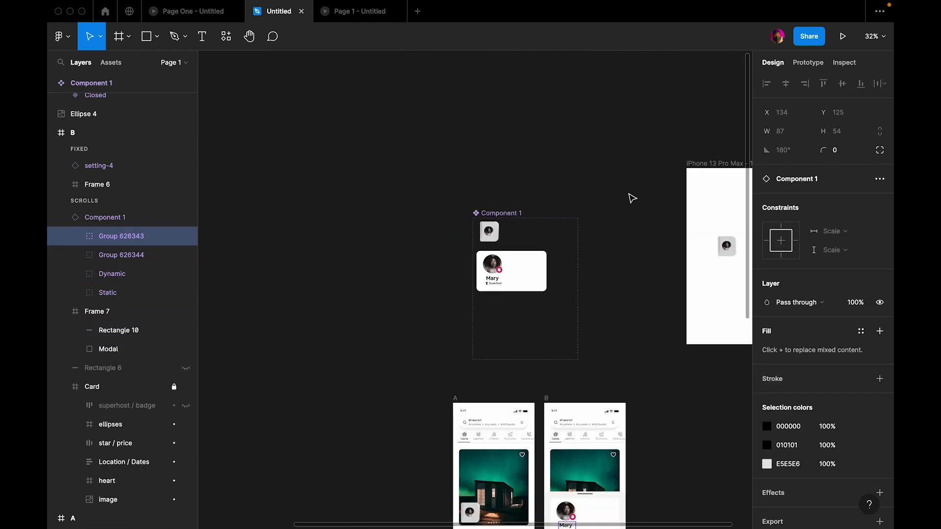
ctrl+scroll(493, 313, up, 5)
click(455, 267)
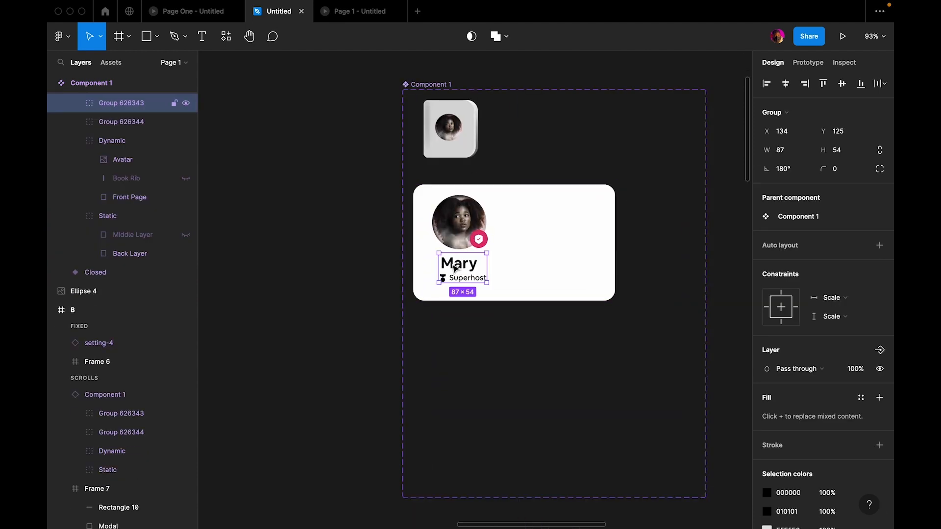
scroll(86, 166, up, 2)
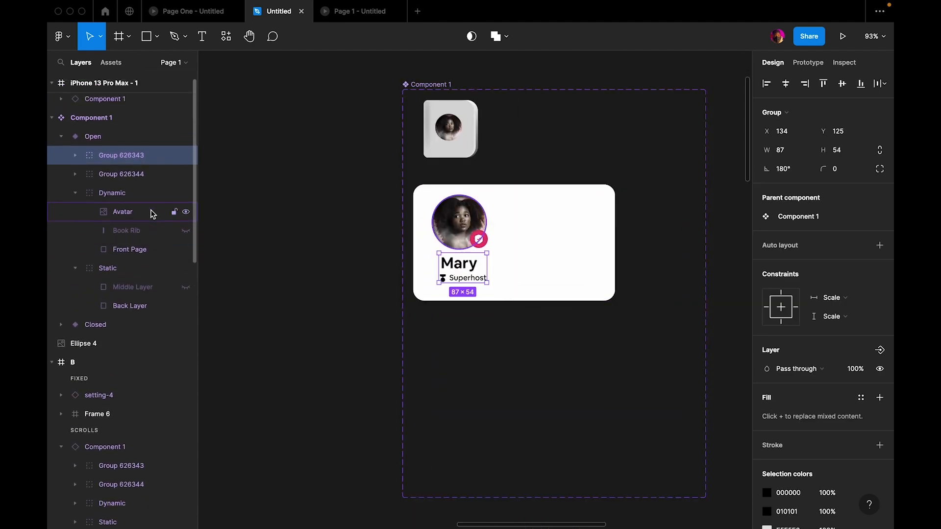
click(75, 159)
click(75, 159)
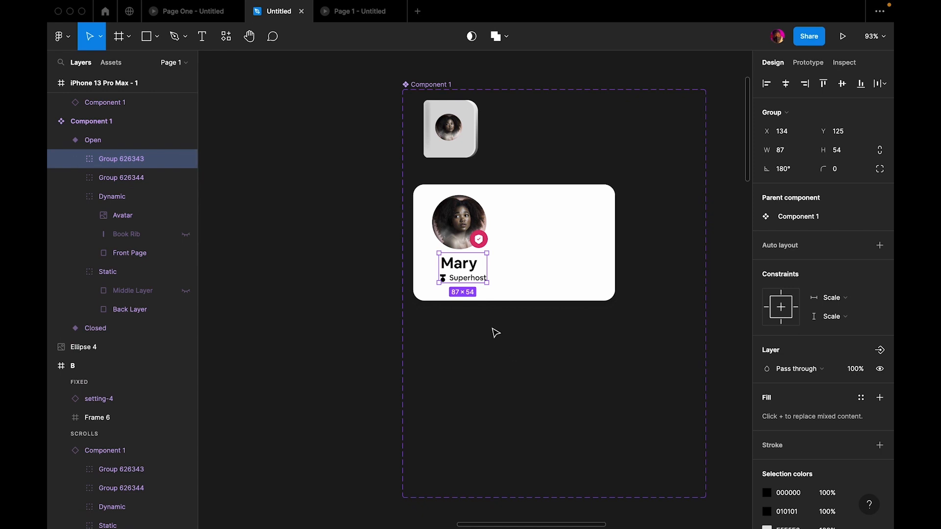
key(shift+super+g)
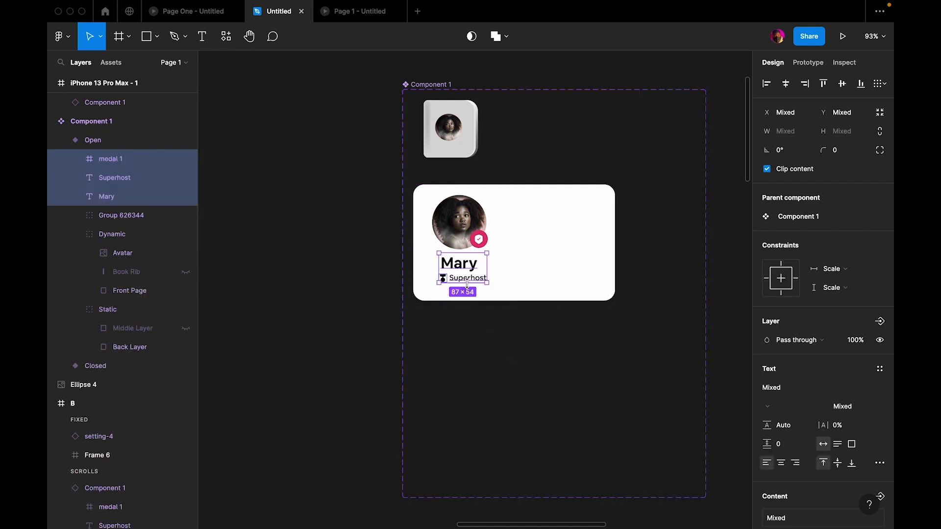
key(Escape)
Ungroup the shield badge beside the avatar in the main component's Open variant
scroll(483, 243, up, 5)
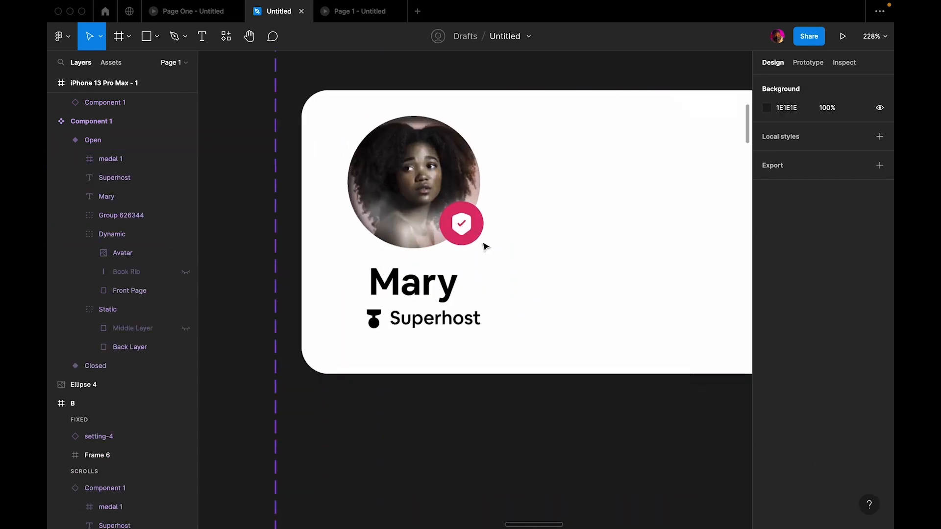
click(464, 228)
key(shift+super+g)
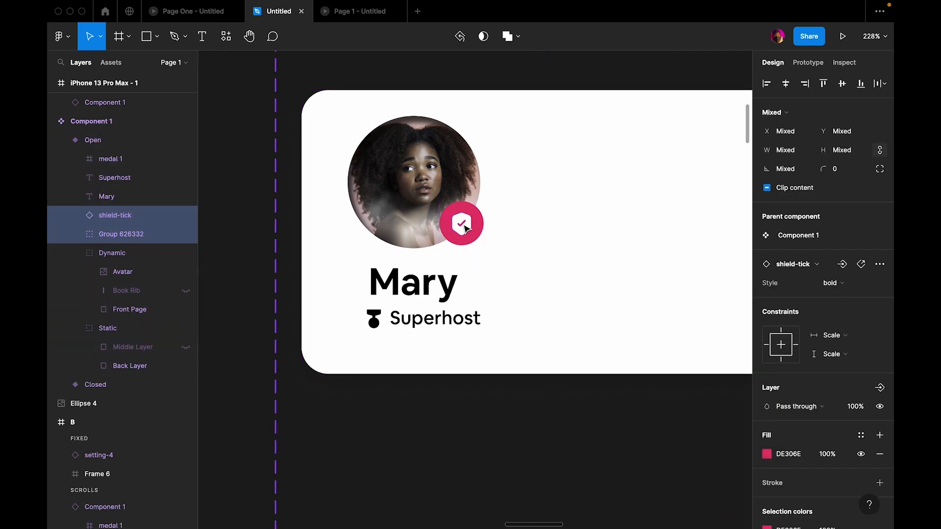
click(483, 189)
Preview frame A, toggle the first listing's host card repeatedly to check its open and close animation, and return to the editor
scroll(483, 162, down, 10)
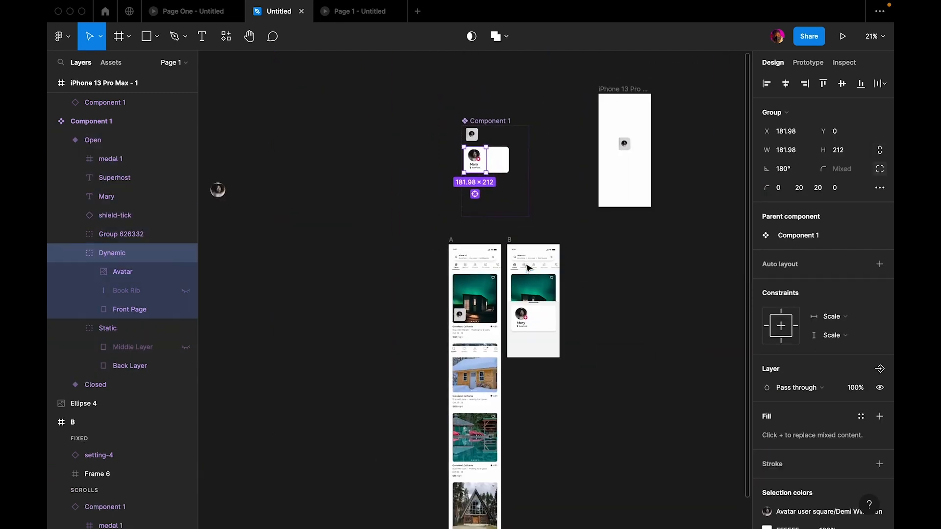
scroll(527, 268, down, 2)
click(443, 200)
click(439, 198)
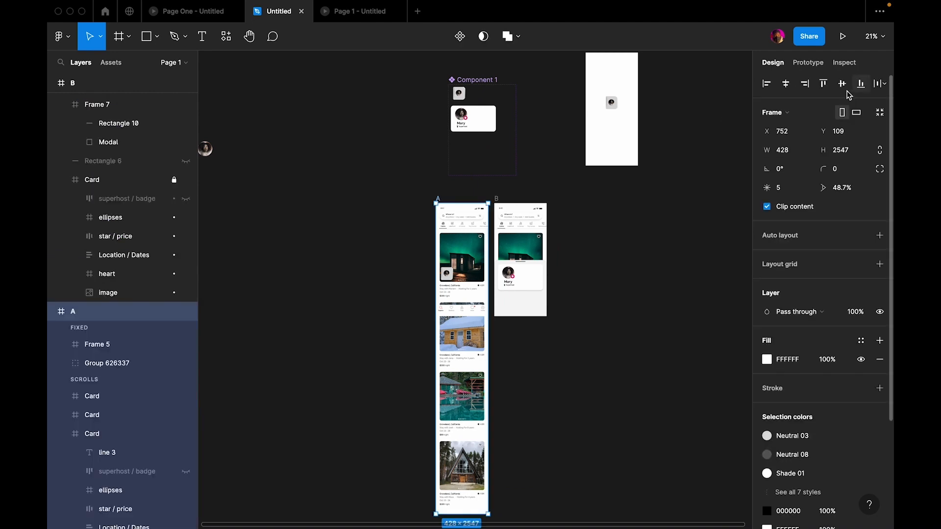
click(843, 36)
click(420, 398)
click(417, 390)
click(413, 385)
click(413, 386)
click(413, 386)
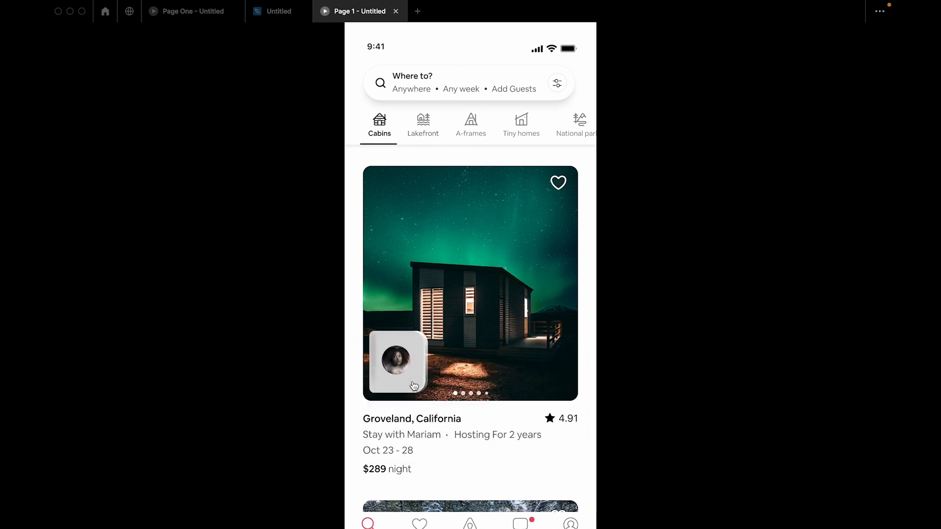
click(413, 386)
click(413, 385)
click(413, 385)
click(413, 386)
click(410, 377)
click(409, 371)
click(409, 371)
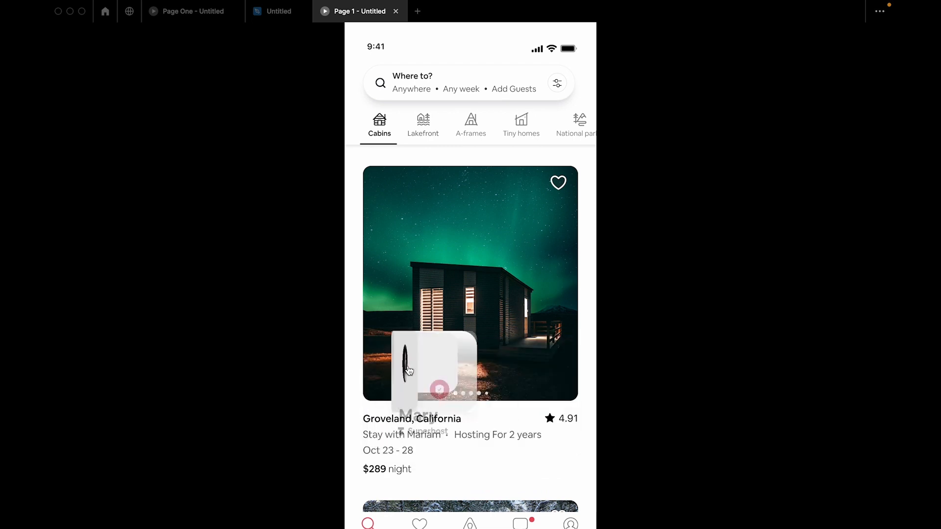
click(409, 371)
click(409, 371)
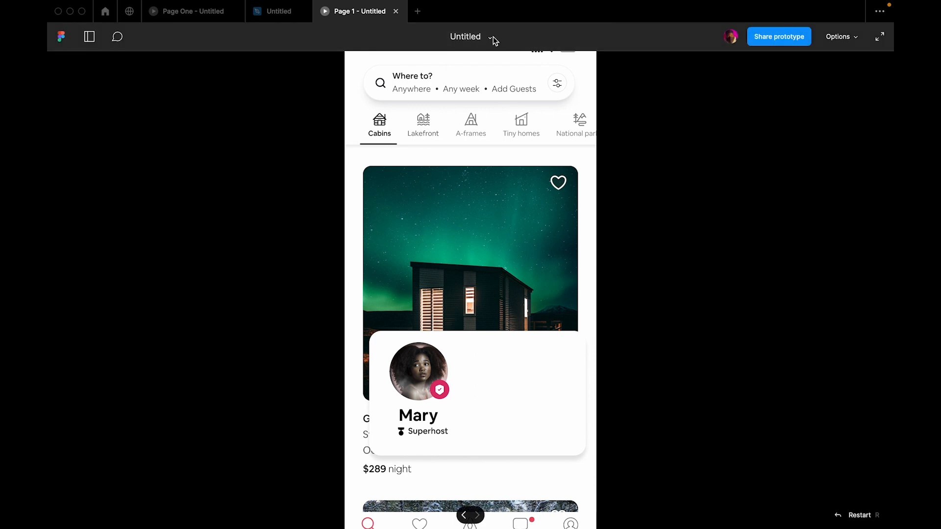
click(493, 37)
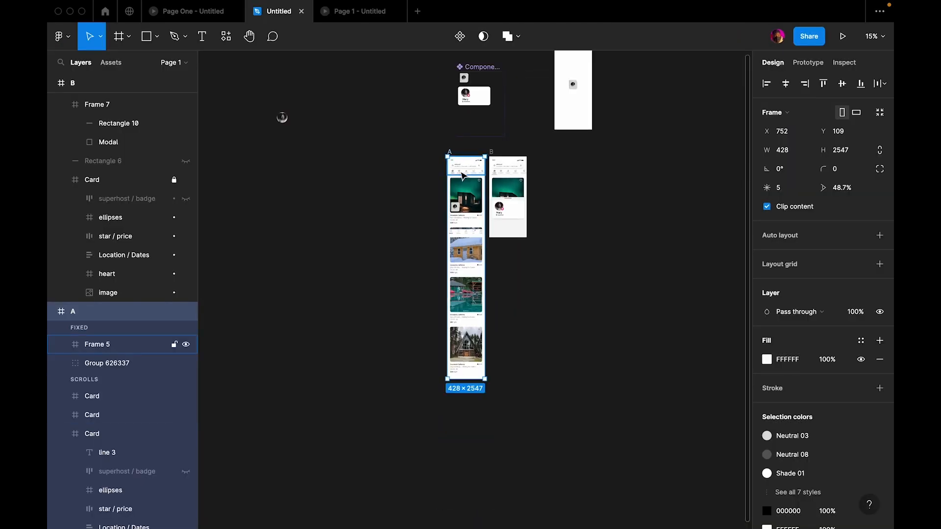
Link the closed host card on frame A's first listing to frame B on click with Quick smart animate
scroll(462, 175, up, 10)
click(390, 255)
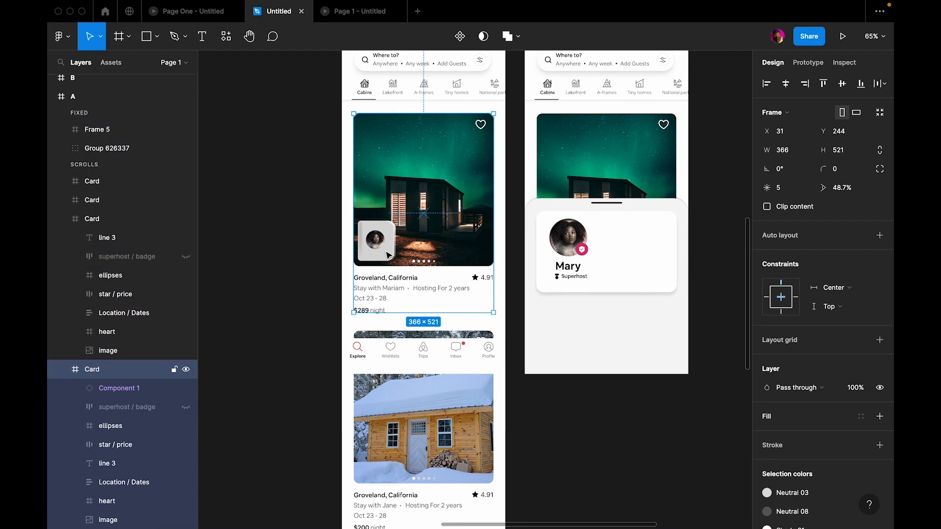
click(389, 255)
click(389, 252)
click(330, 251)
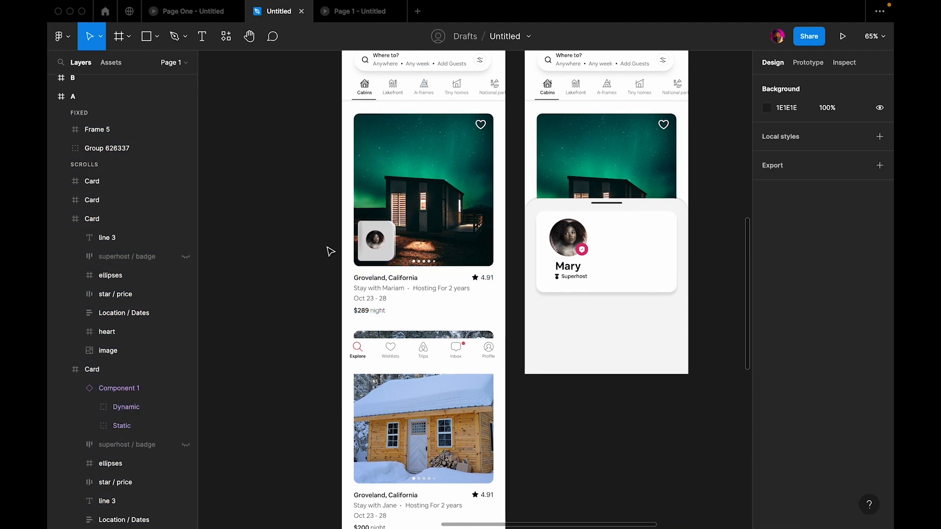
double_click(375, 238)
click(815, 65)
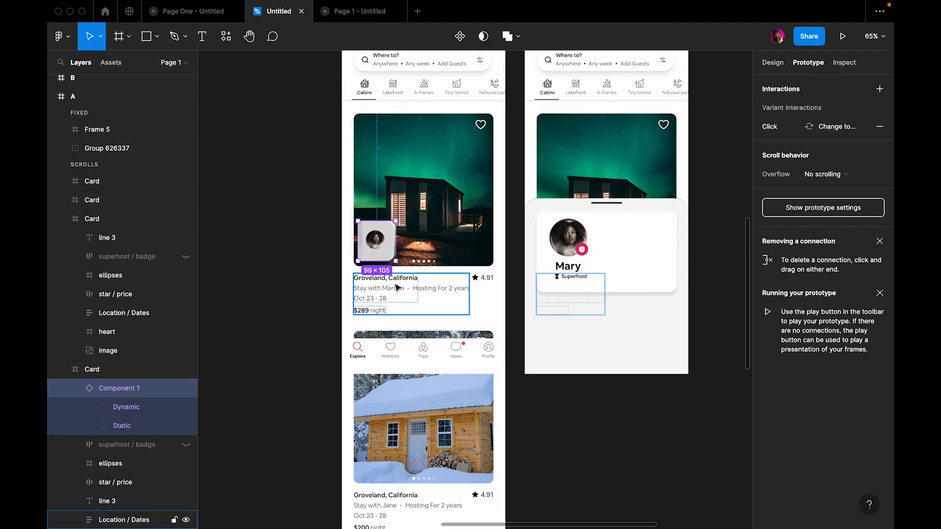
drag(395, 241, 588, 206)
Preview the prototype from frame A with the restored link to frame B and return to the editor
scroll(433, 215, down, 5)
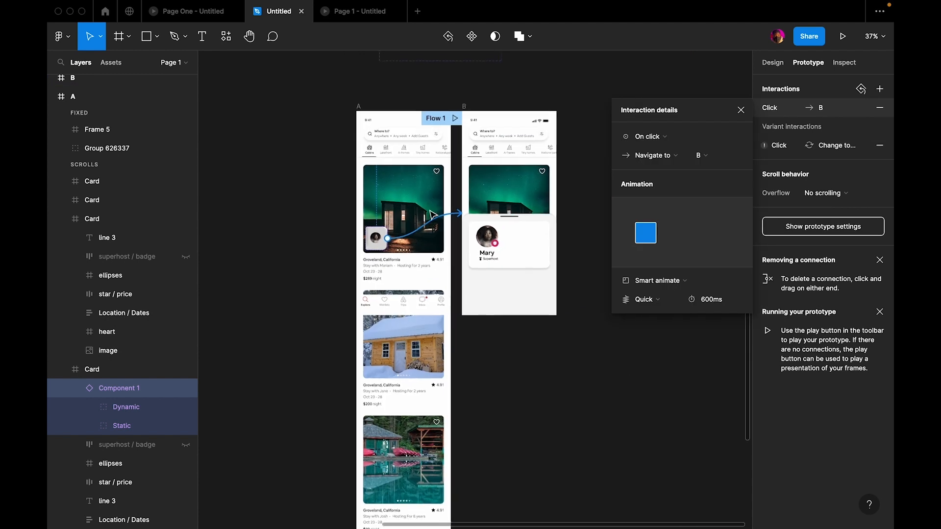
click(362, 109)
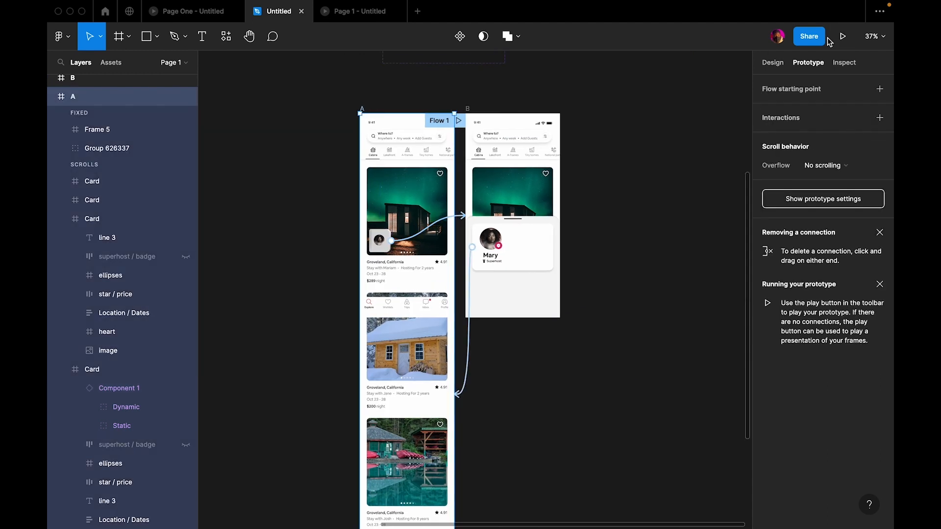
click(841, 37)
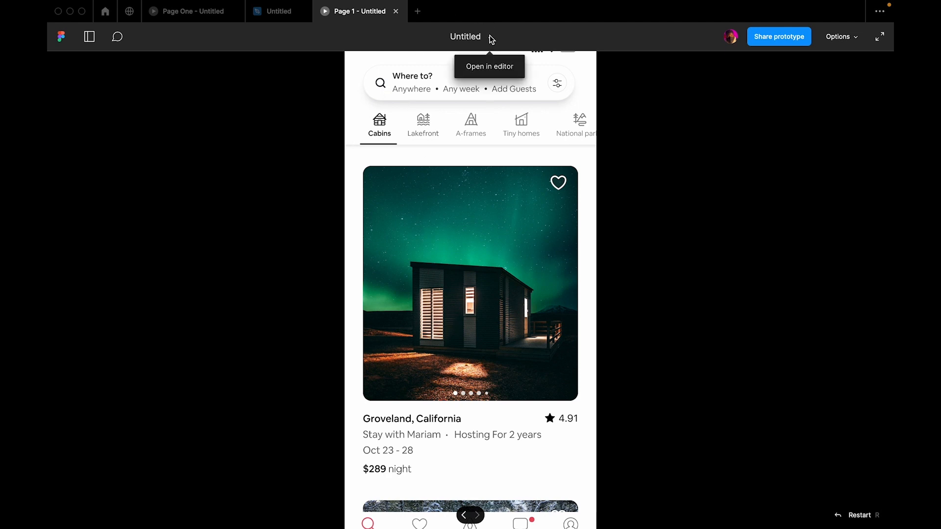
click(496, 67)
scroll(443, 119, up, 3)
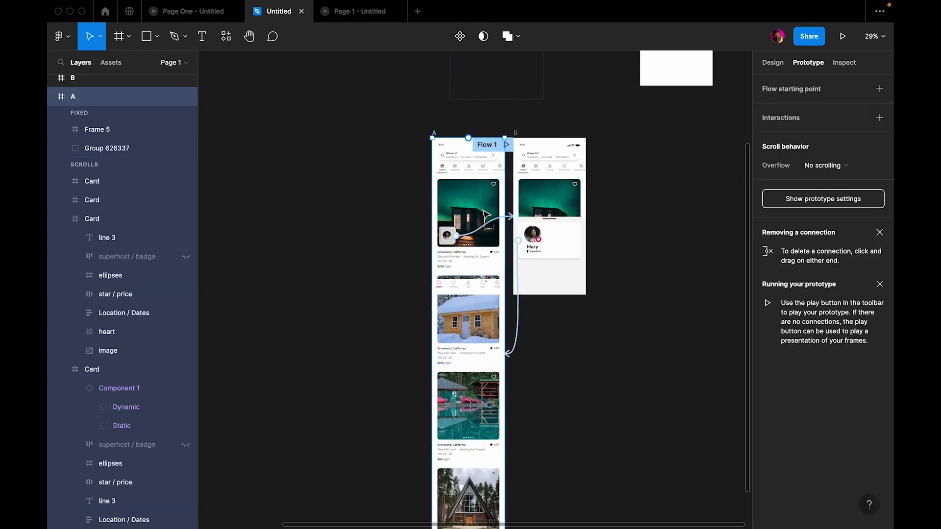
Preview the prototype from frame A, check how the listings scroll, and return to the editor
click(444, 119)
click(434, 147)
click(842, 36)
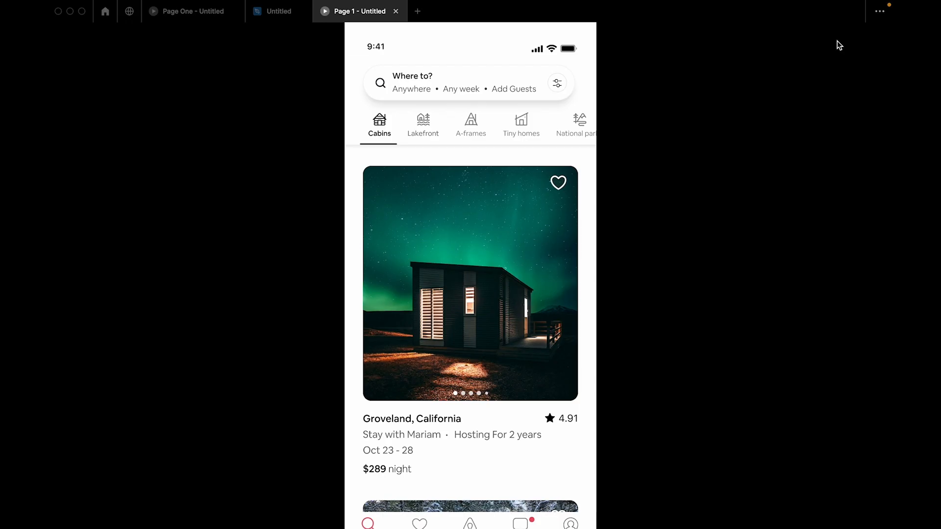
scroll(577, 228, down, 5)
scroll(540, 263, up, 5)
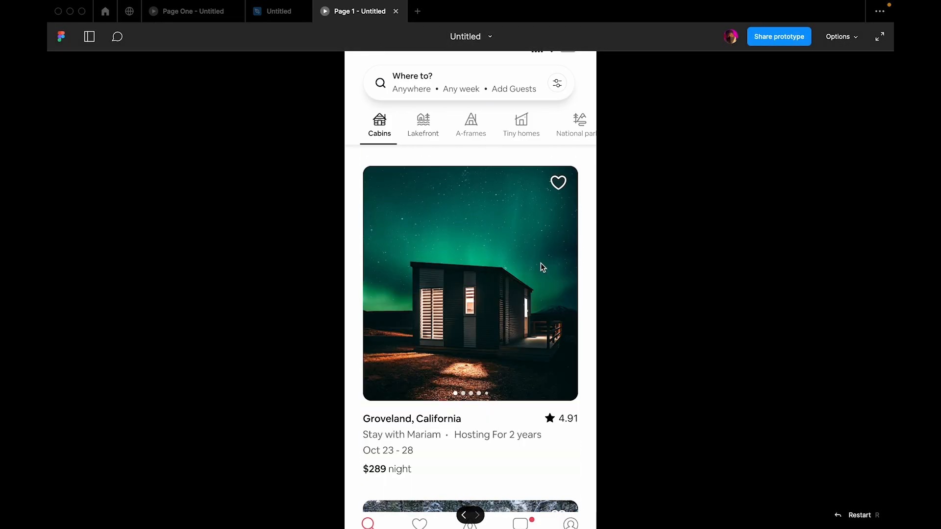
click(492, 36)
click(493, 68)
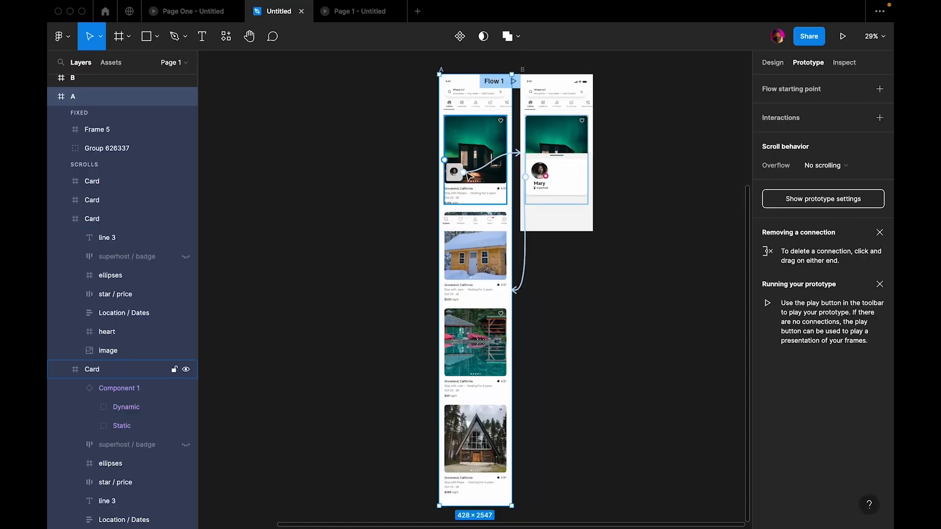
Move the closed host card out of the first listing's Card frame directly into frame A and preview the result
click(772, 62)
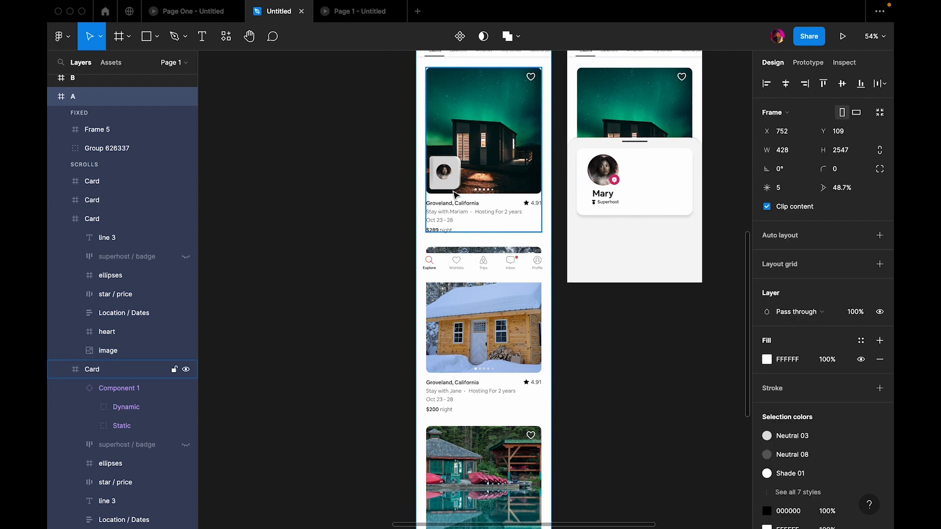
double_click(444, 172)
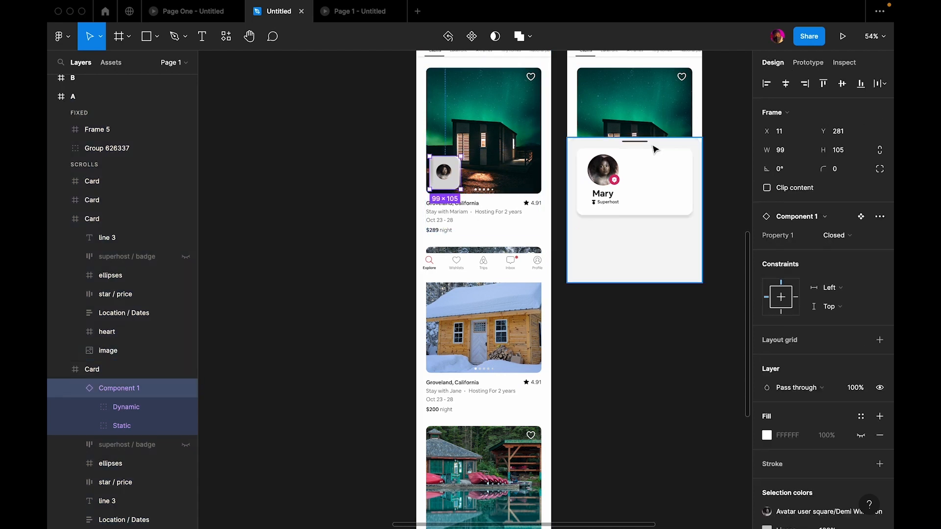
click(472, 130)
scroll(472, 130, up, 5)
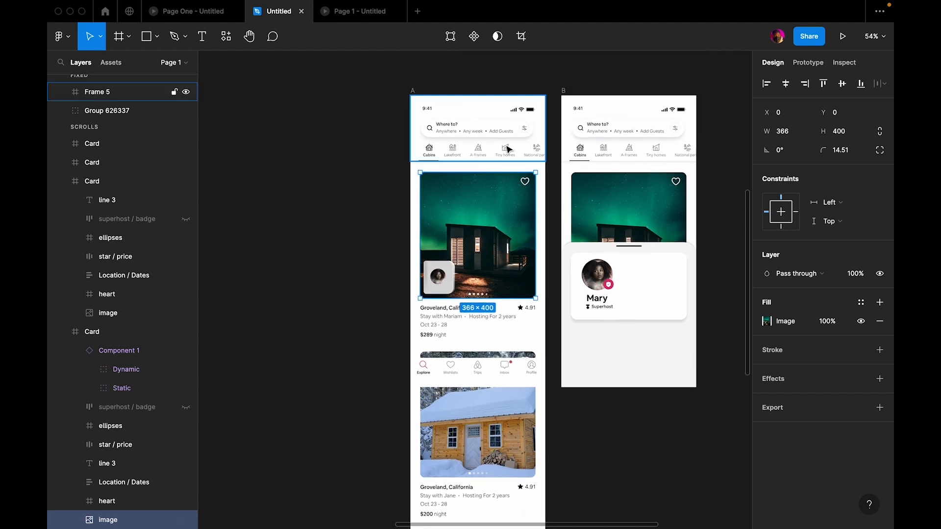
click(453, 272)
key(super+x)
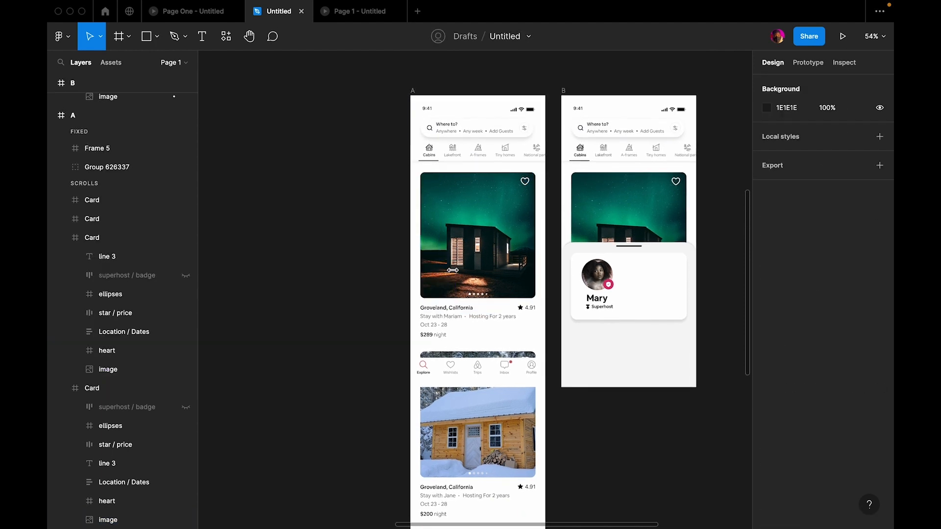
key(super+v)
click(842, 36)
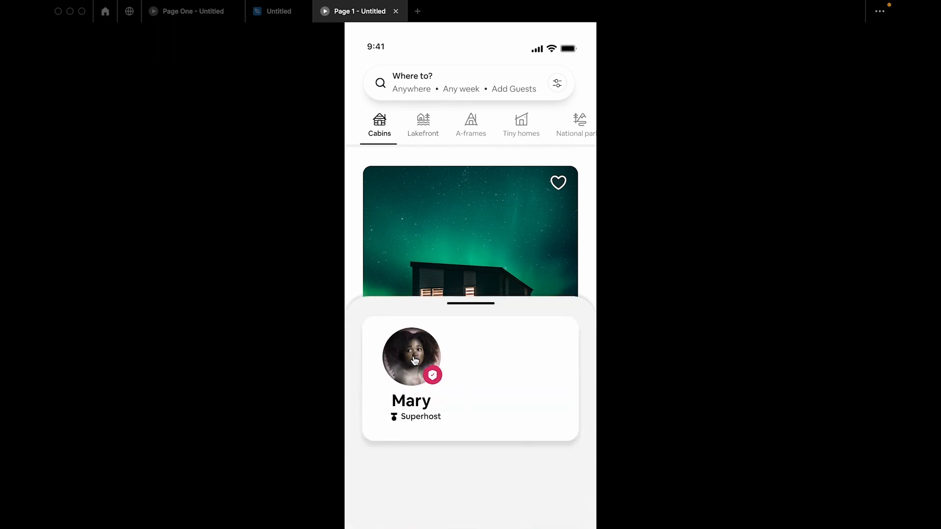
click(483, 36)
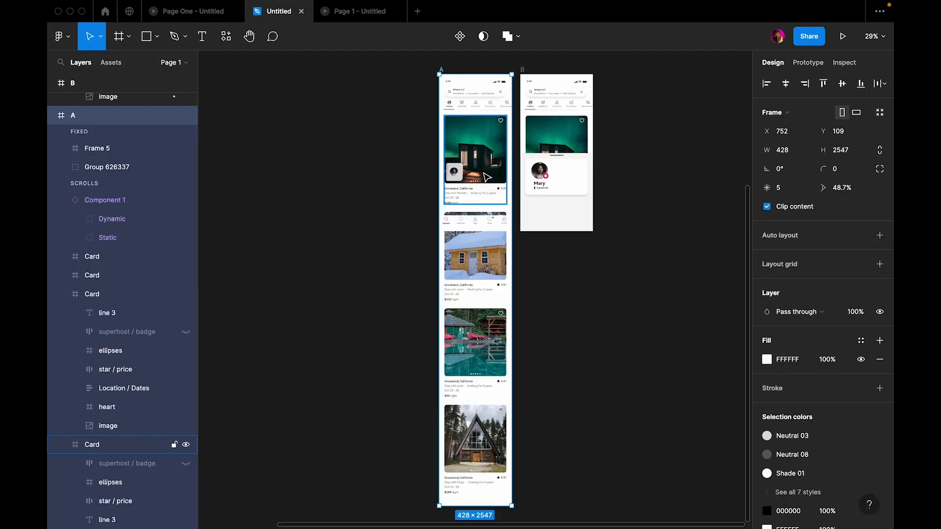
Examine frame B's modal, comparing the Frame 7 background with the open host card component above it
scroll(485, 176, down, 3)
click(552, 211)
scroll(525, 167, up, 4)
click(529, 240)
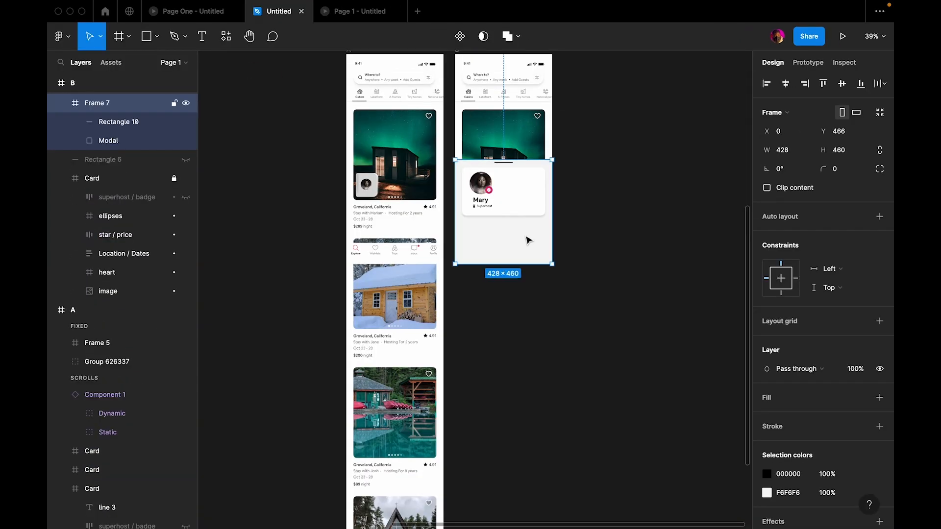
scroll(503, 197, up, 3)
click(505, 200)
click(563, 290)
click(535, 197)
scroll(535, 196, up, 2)
scroll(543, 256, down, 5)
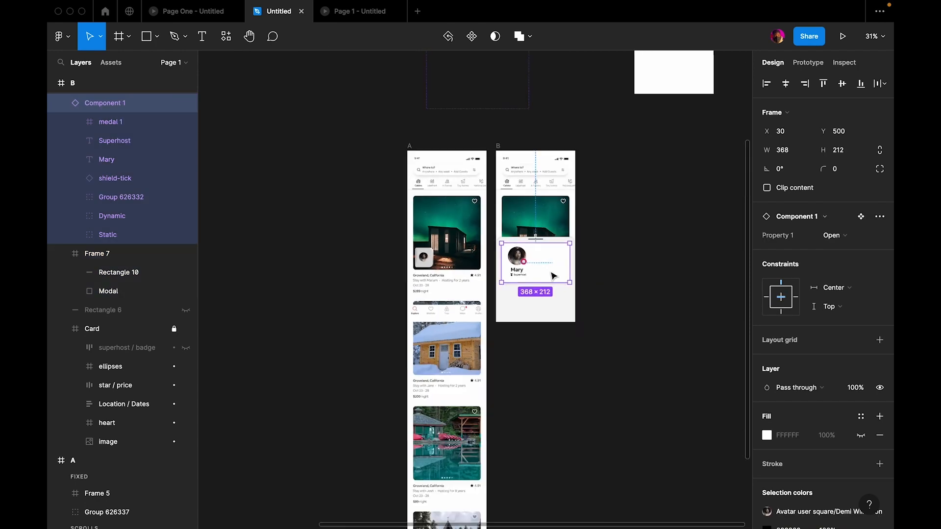
scroll(430, 261, up, 5)
scroll(430, 261, down, 2)
click(599, 272)
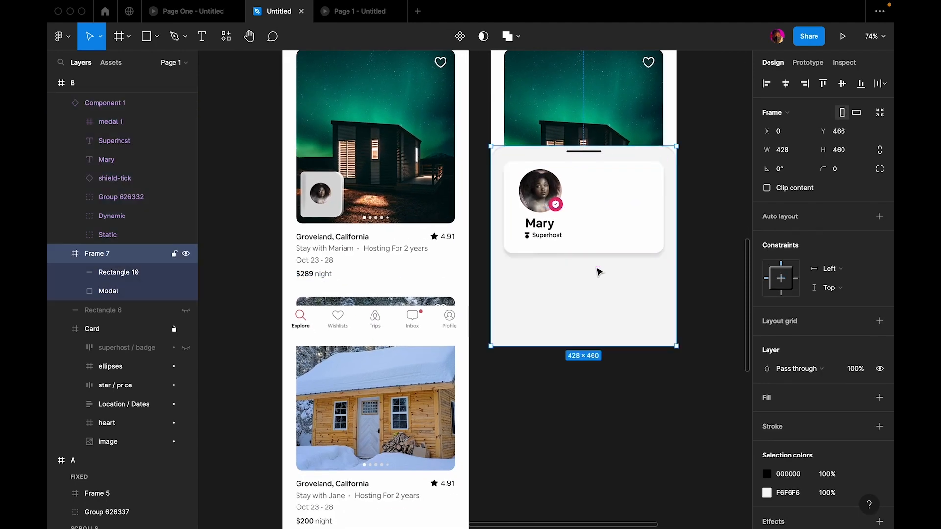
click(718, 259)
click(676, 270)
click(610, 251)
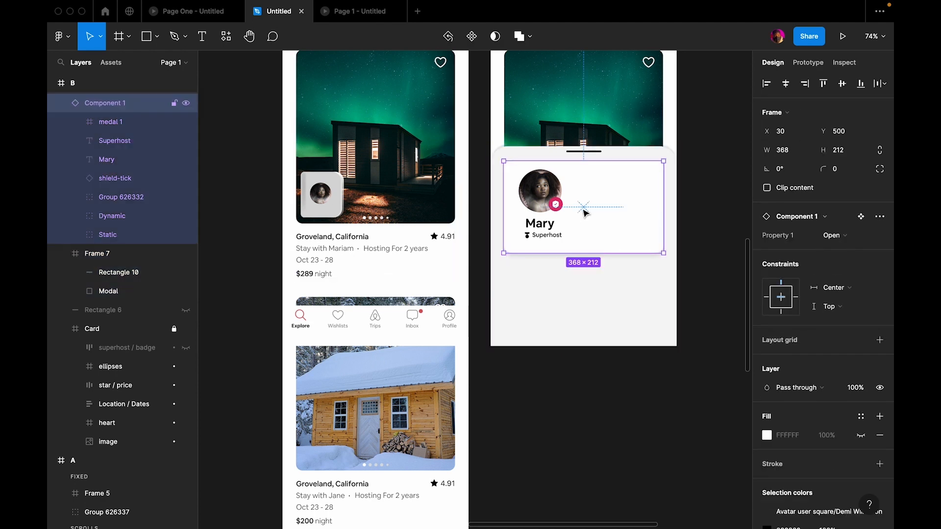
Check the Page One prototype's closed host card, open its source file, and return to the working file
click(193, 17)
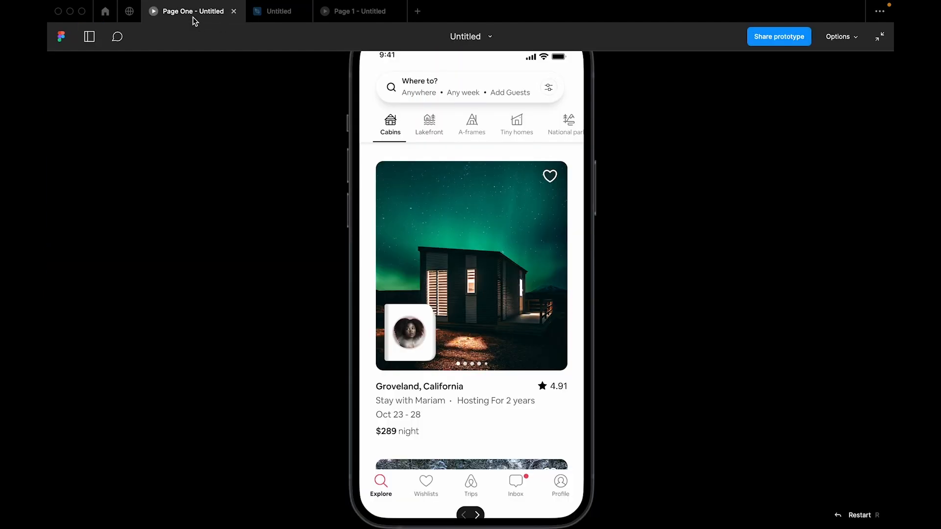
click(489, 37)
click(496, 70)
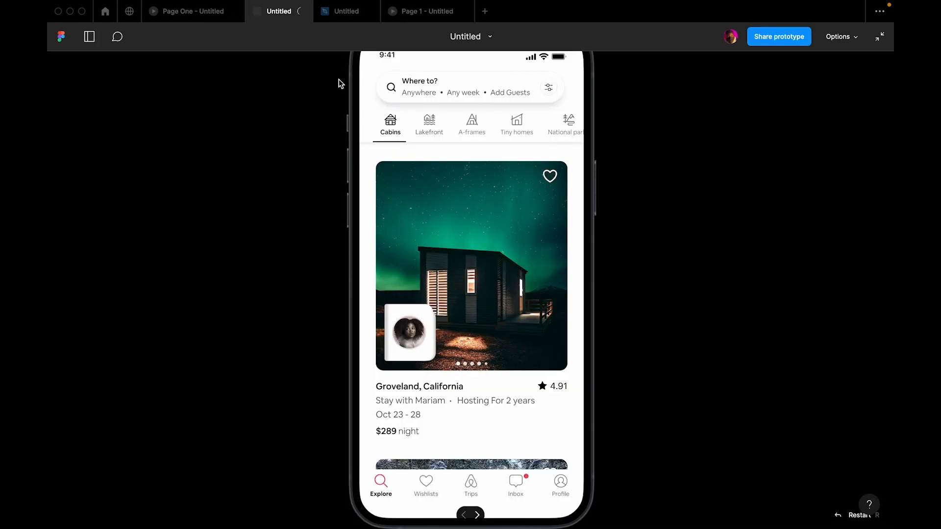
click(347, 14)
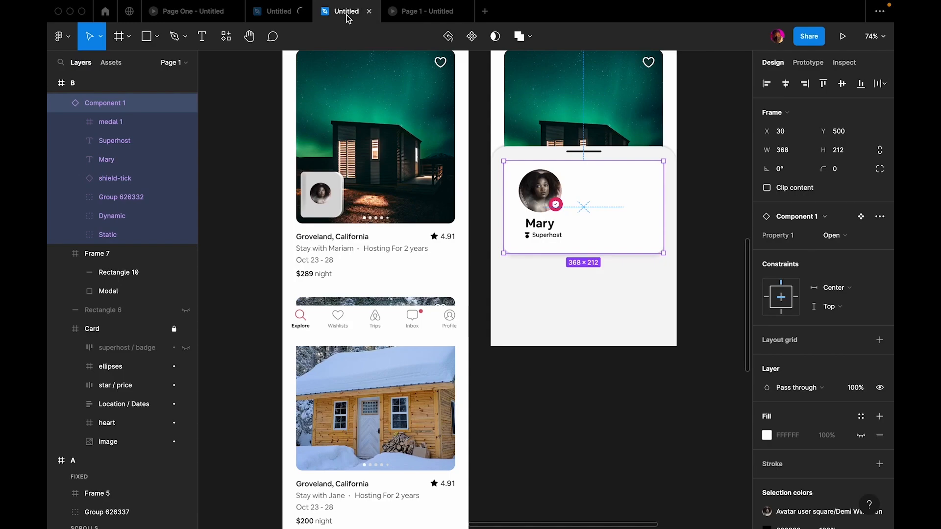
Examine frames A and B side by side and compare frame A's closed host card with the main component's Closed variant
scroll(611, 259, down, 5)
scroll(664, 309, right, 3)
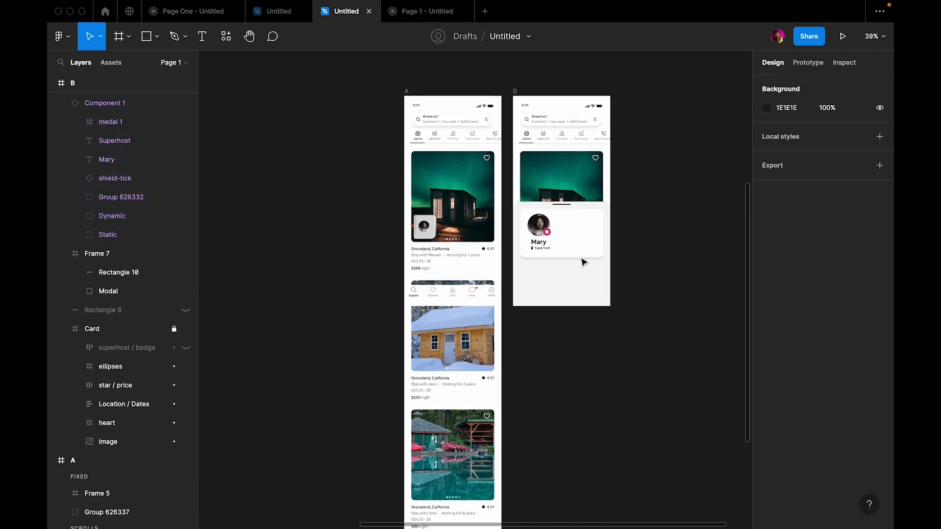
click(593, 284)
scroll(558, 268, up, 5)
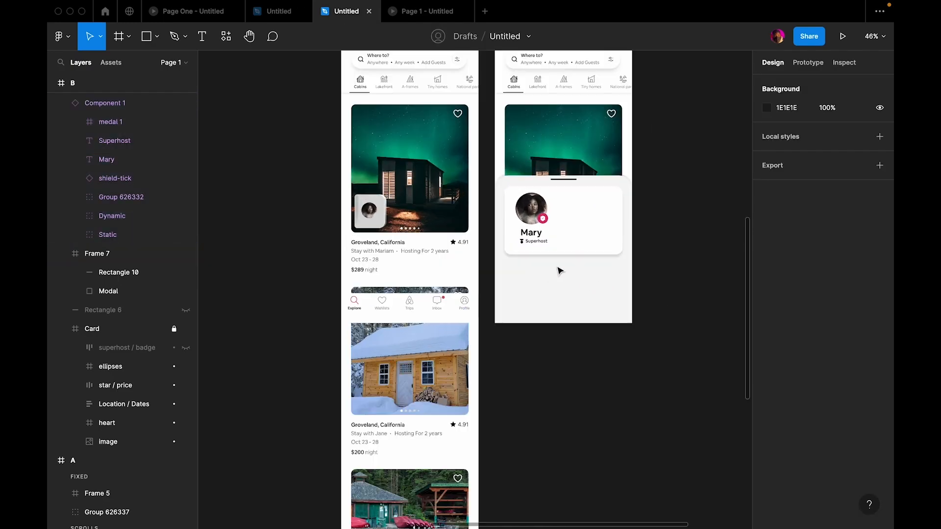
scroll(530, 260, down, 5)
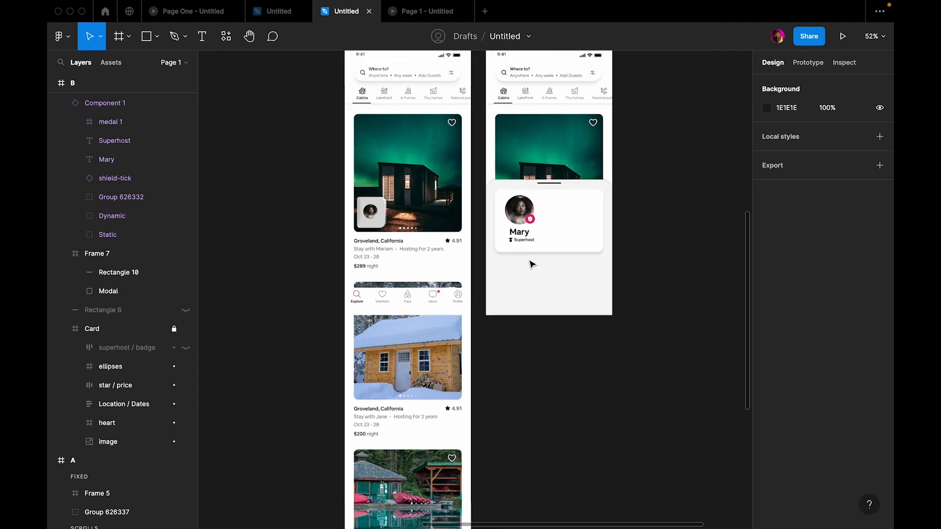
scroll(414, 125, up, 1)
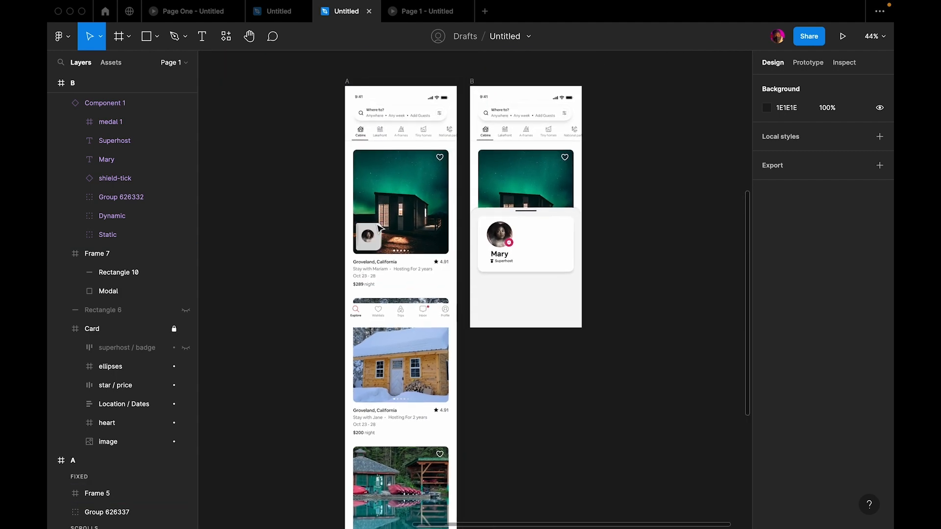
scroll(376, 245, up, 3)
click(375, 251)
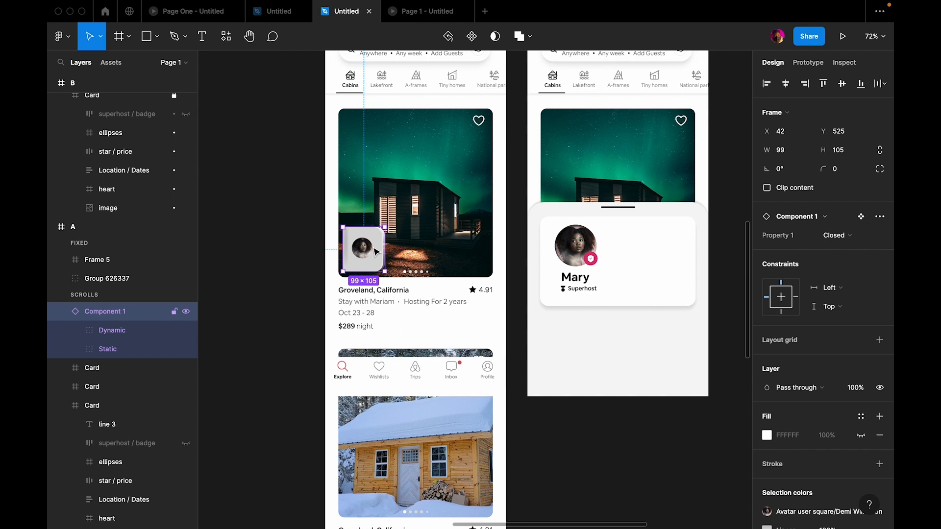
scroll(376, 251, up, 10)
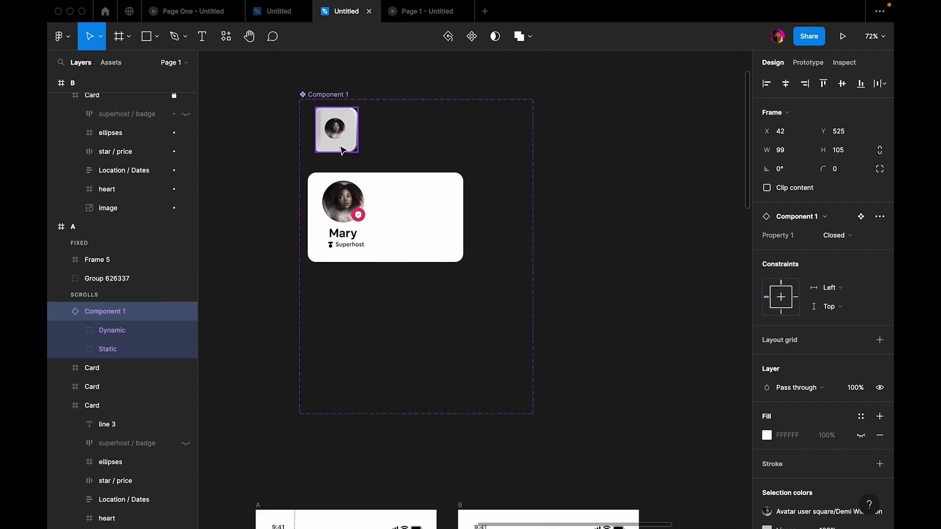
scroll(342, 149, up, 5)
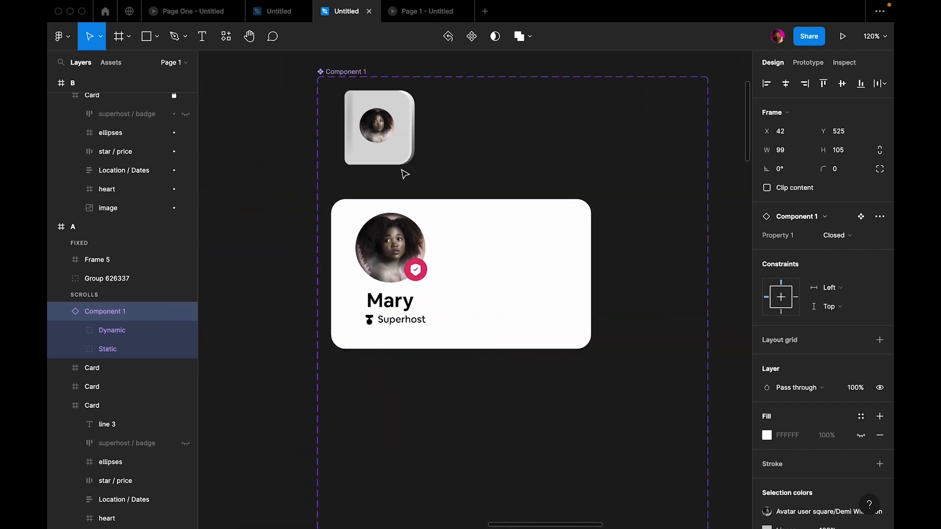
click(398, 116)
scroll(408, 143, down, 5)
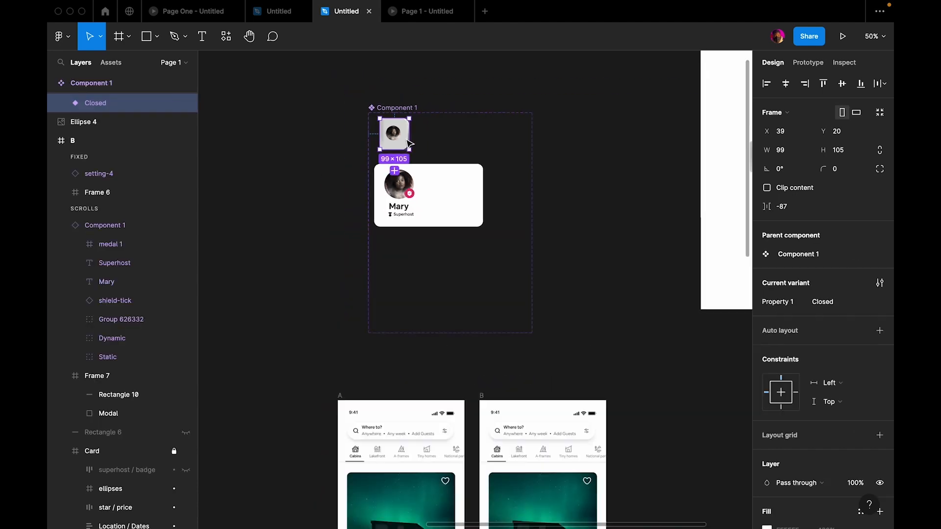
scroll(408, 157, down, 5)
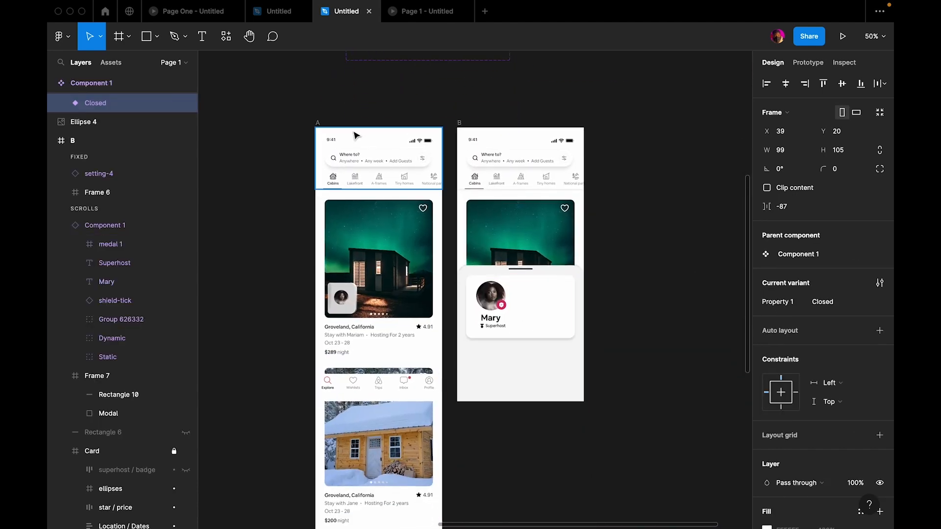
Preview frame A, toggle the host card repeatedly to check its flip between closed card and modal, and return to the editor
click(318, 126)
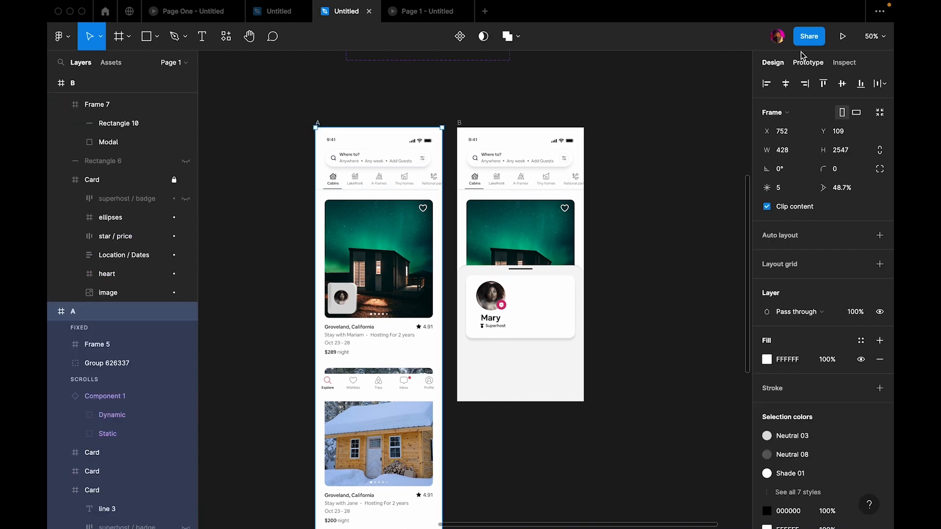
click(843, 37)
click(405, 375)
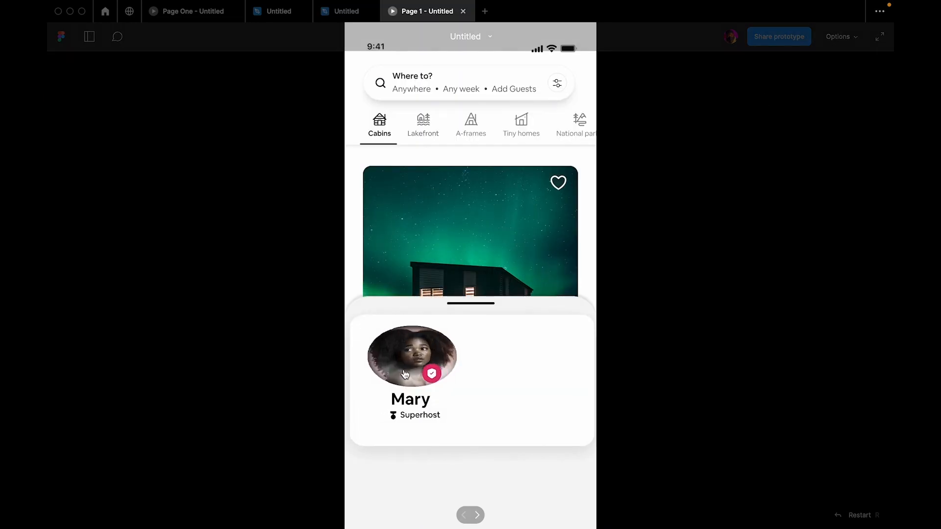
click(405, 375)
click(405, 375)
click(405, 374)
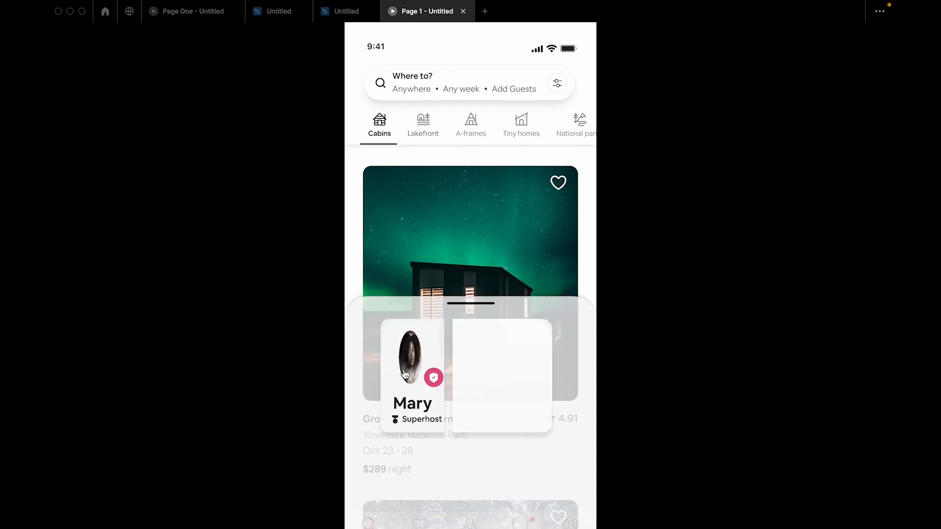
click(405, 375)
click(405, 375)
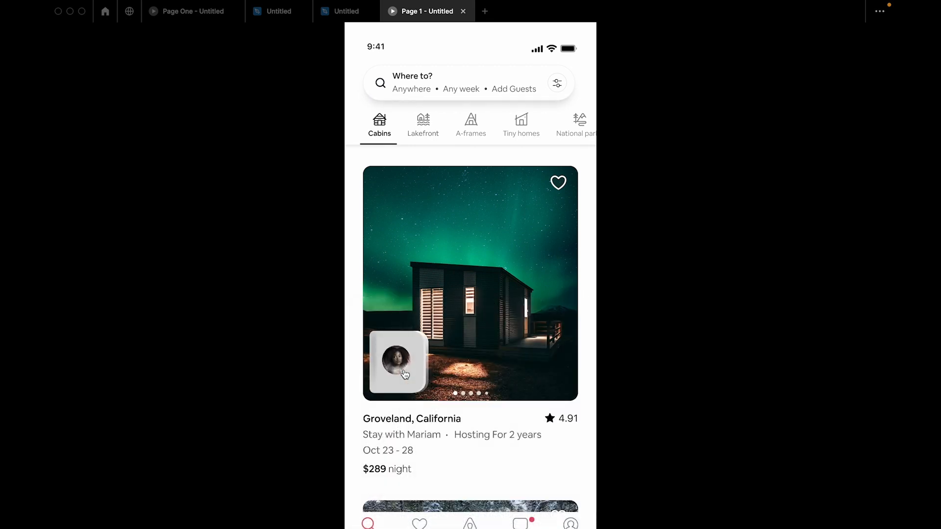
click(405, 374)
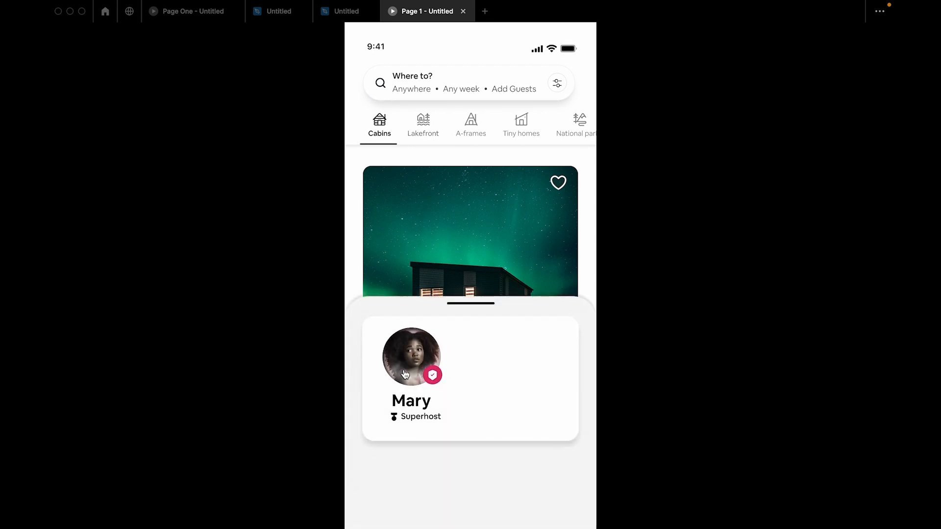
click(404, 375)
click(404, 375)
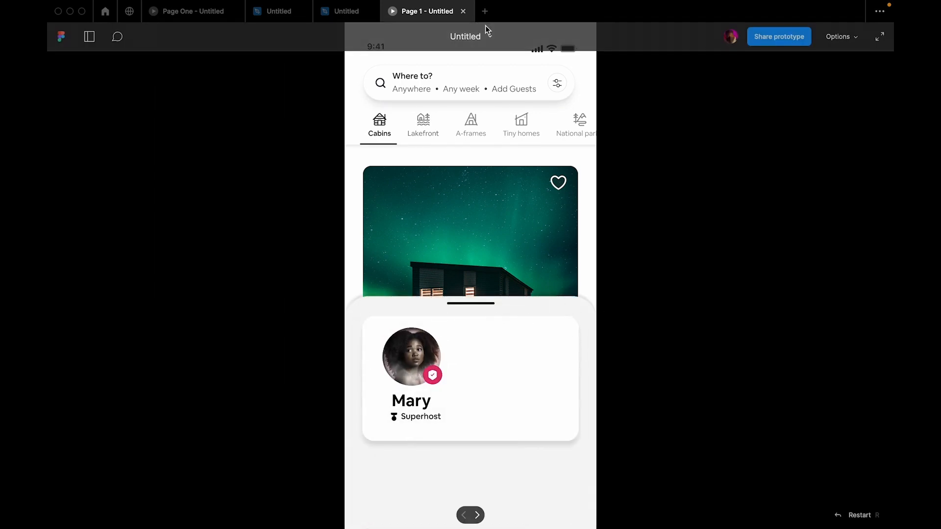
click(490, 33)
click(493, 60)
Rename Frame 7, the grey modal background frame in frame B, as Modal Frame
scroll(493, 116, down, 5)
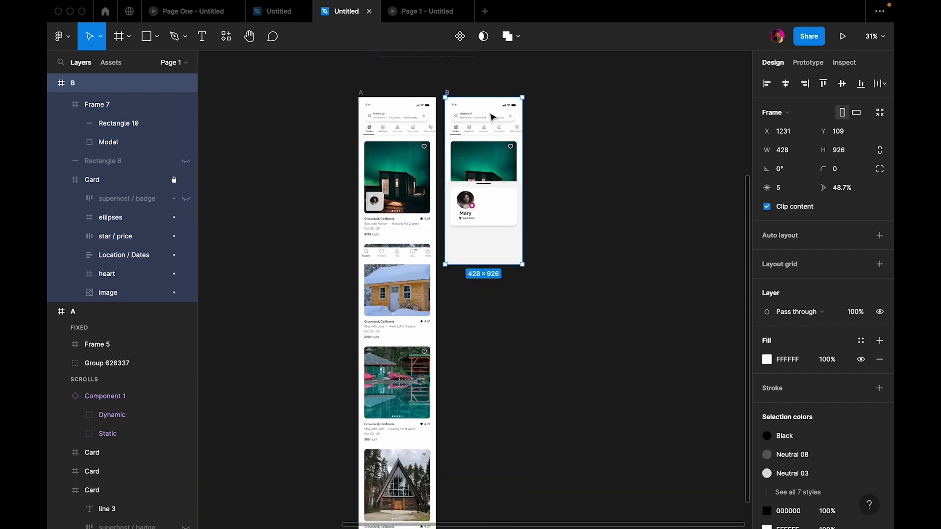
click(480, 210)
click(479, 250)
scroll(479, 250, up, 3)
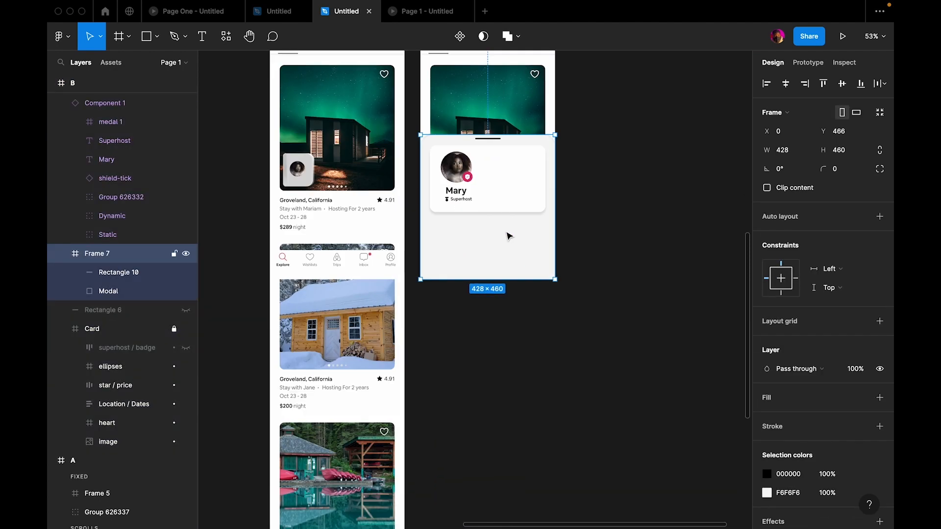
double_click(109, 254)
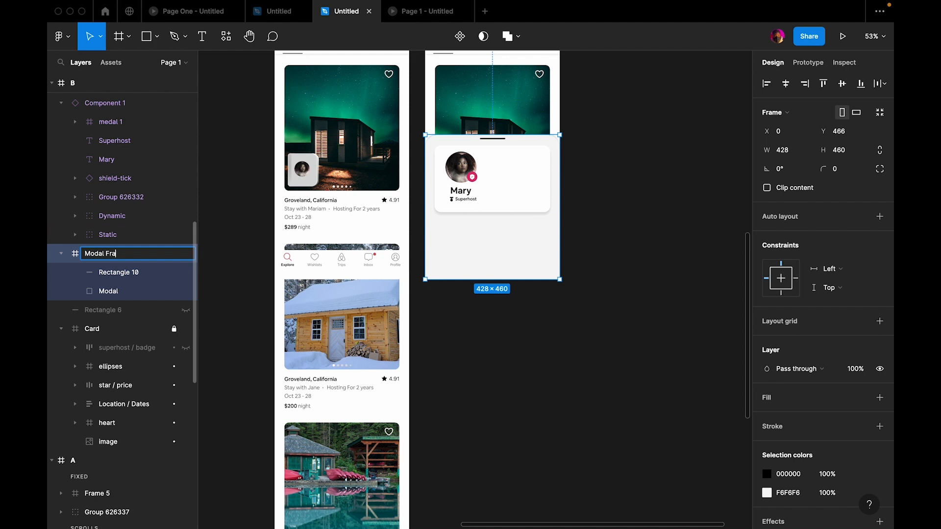
text(Modal Frame)
click(497, 402)
click(136, 255)
click(516, 370)
click(536, 233)
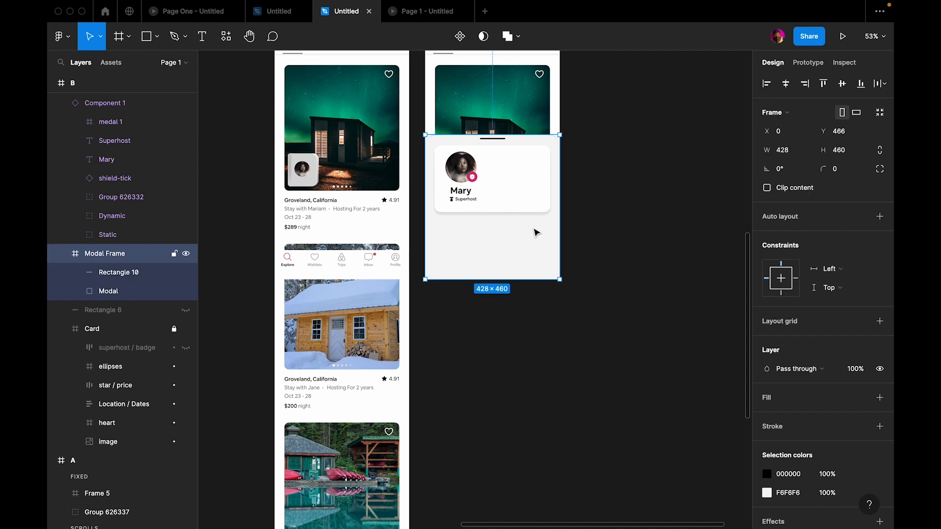
Paste the copied Modal Frame into frame A at the same position it has in frame B
scroll(537, 233, left, 6)
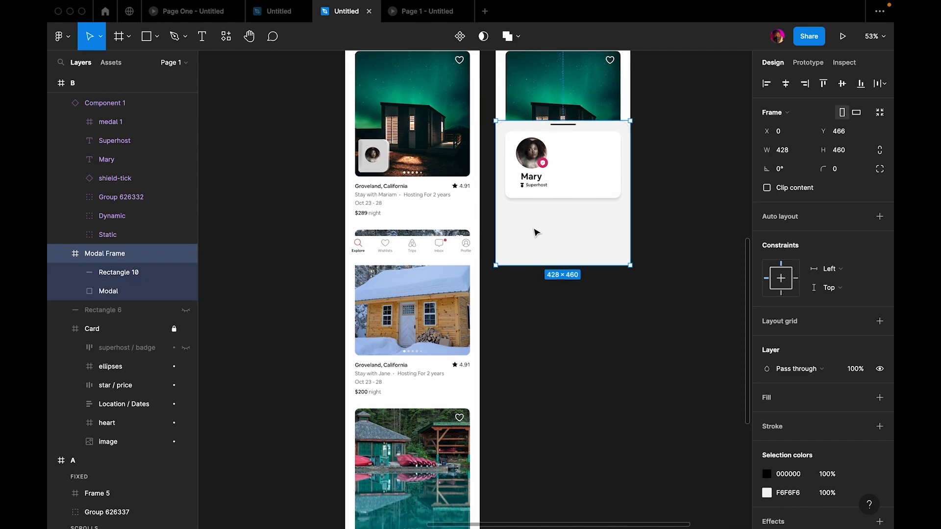
scroll(536, 232, up, 4)
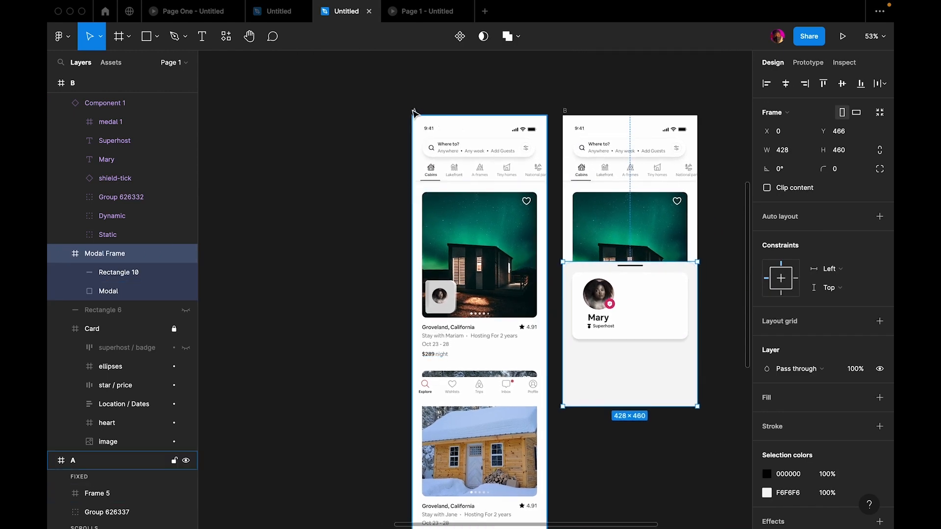
click(414, 112)
key(ctrl+v)
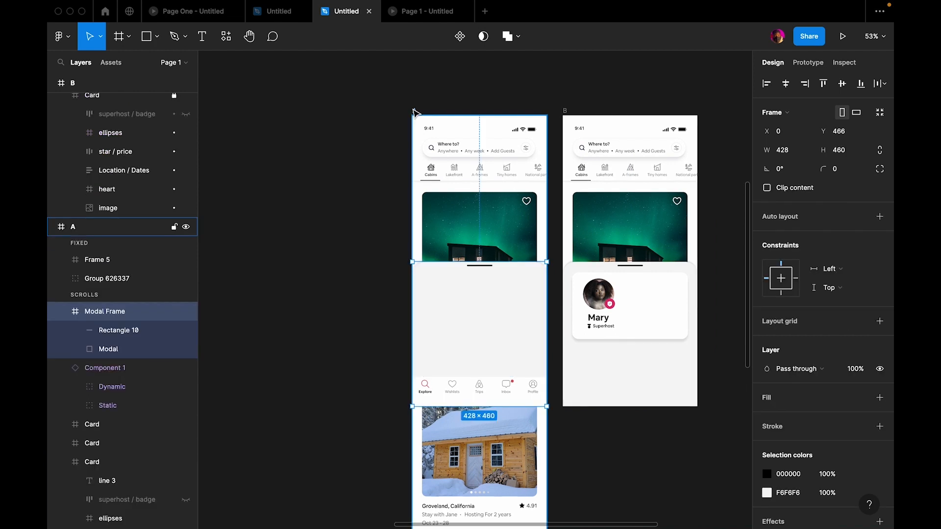
Move Rectangle 10 and Modal inside frame A's Modal Frame straight down until they sit entirely below that frame's bounds
click(125, 348)
shift+click(127, 338)
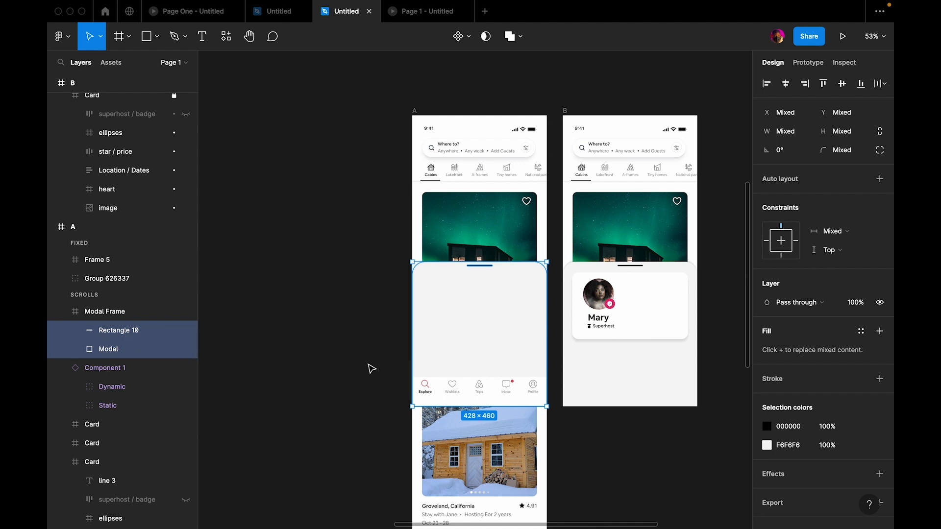
key(shift+Down)
key(shift+Down)
key(shift+Down)
key(shift+Down)
key(shift+Down)
key(shift+Down)
key(shift+Down)
key(shift+Down)
key(shift+Down)
key(shift+Down)
key(shift+Down)
key(shift+Down)
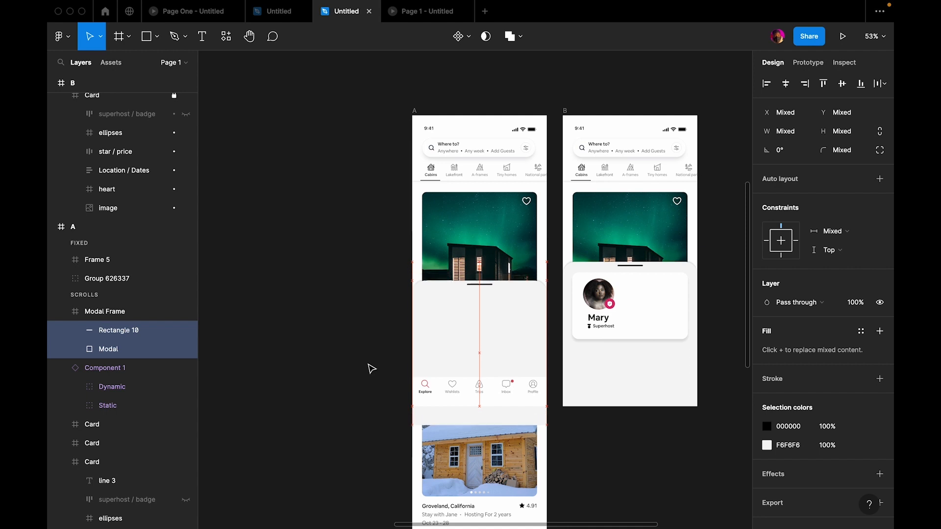
key(shift+Down)
key(shift+Down)
key(shift+Down)
key(shift+Down)
key(shift+Down)
key(shift+Down)
key(shift+Down)
key(shift+Down)
key(shift+Down)
key(shift+Down)
key(shift+Down)
key(shift+Down)
key(shift+Down)
key(shift+Down)
key(shift+Down)
key(shift+Down)
key(shift+Down)
key(shift+Down)
key(shift+Down)
key(shift+Down)
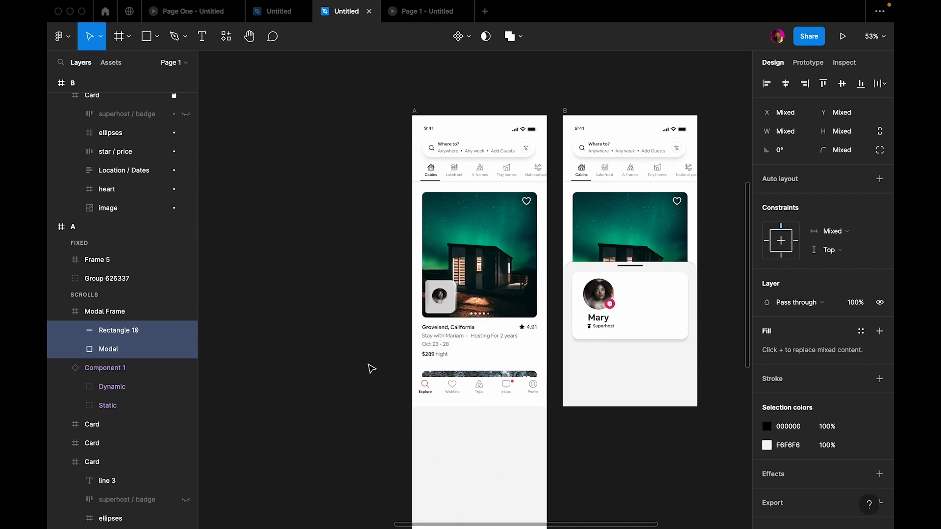
Turn on Clip content for the Modal Frame in frame A and for the Modal Frame in frame B
click(488, 294)
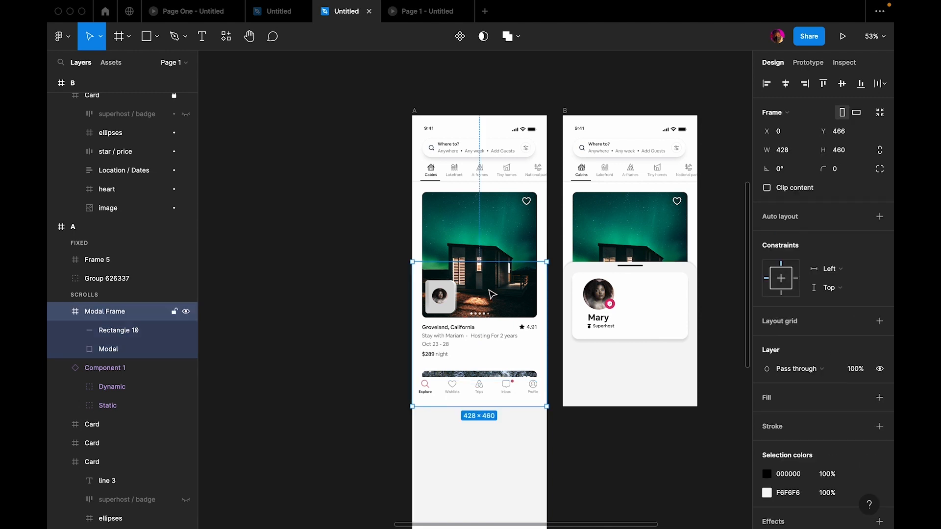
click(767, 188)
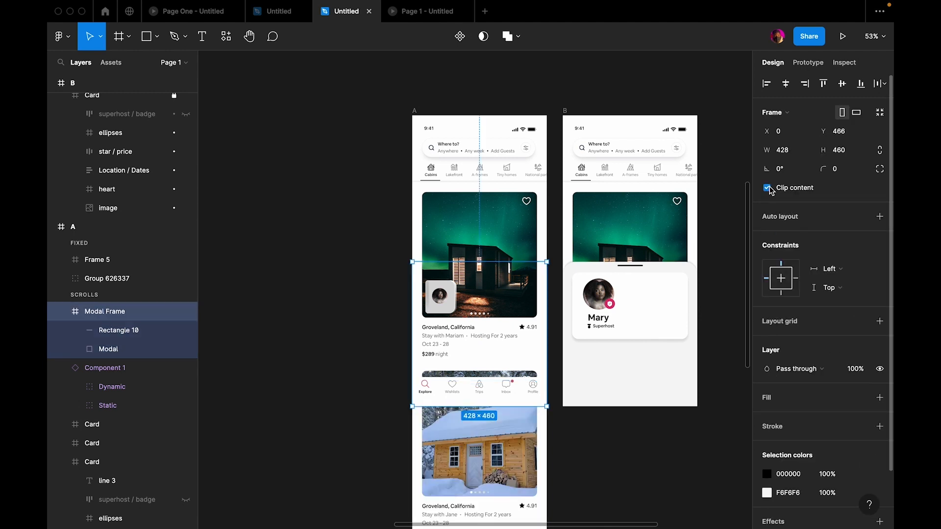
click(710, 212)
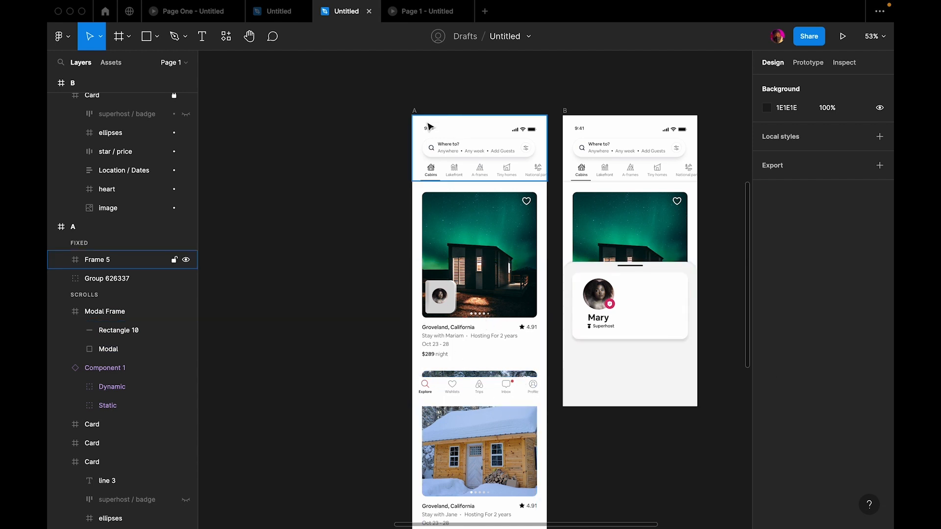
click(665, 387)
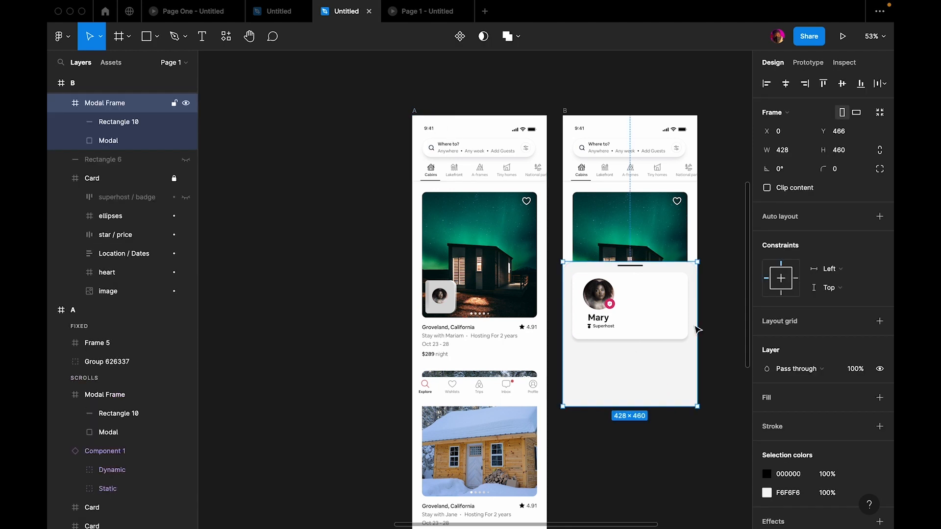
click(767, 187)
click(624, 86)
Preview frame A, toggle the host card to check how the modal slides in and out, and return to the editor
click(416, 117)
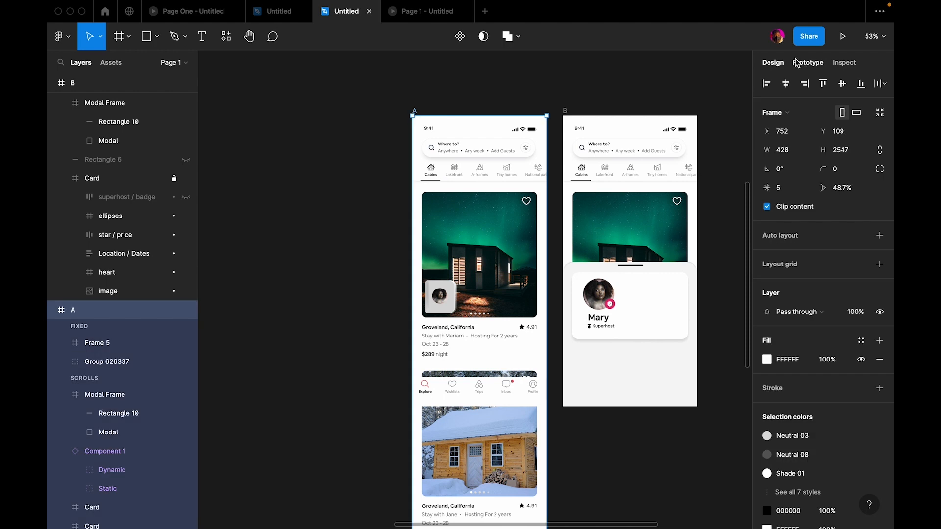
click(837, 37)
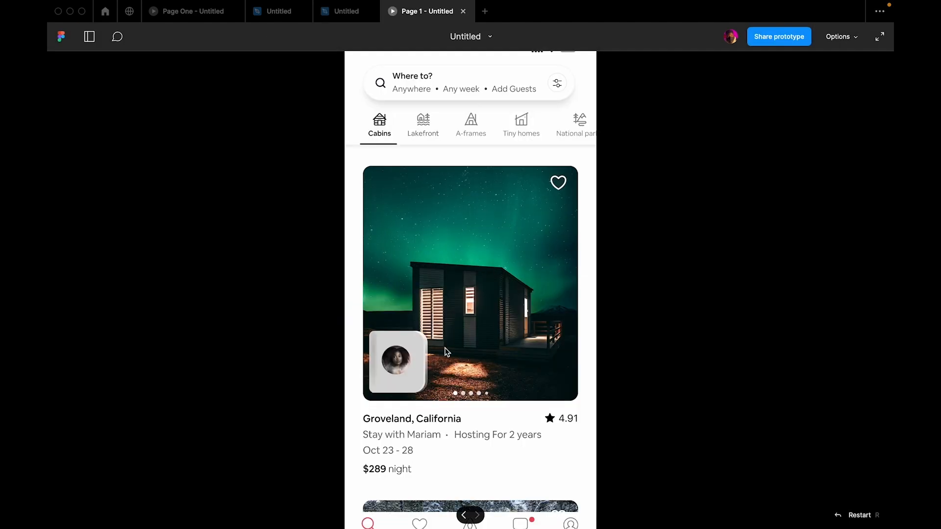
click(420, 362)
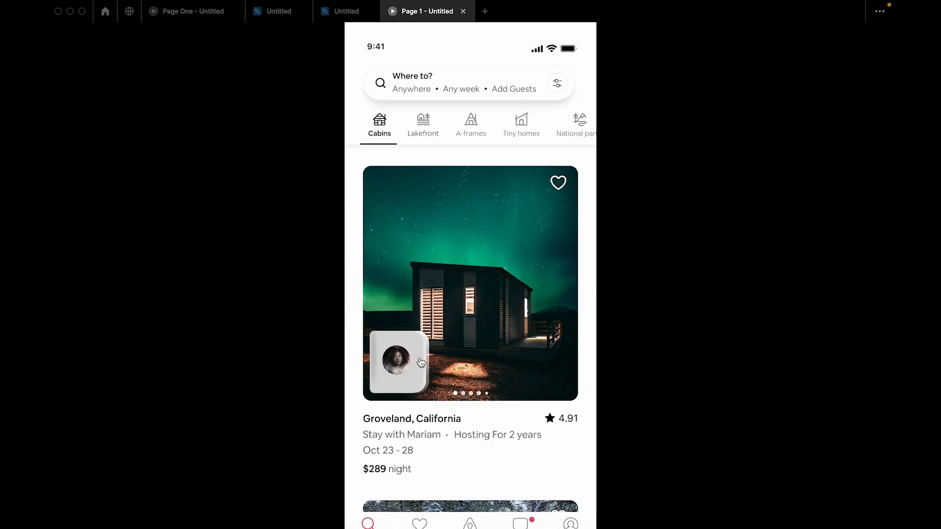
click(406, 374)
click(406, 374)
click(405, 374)
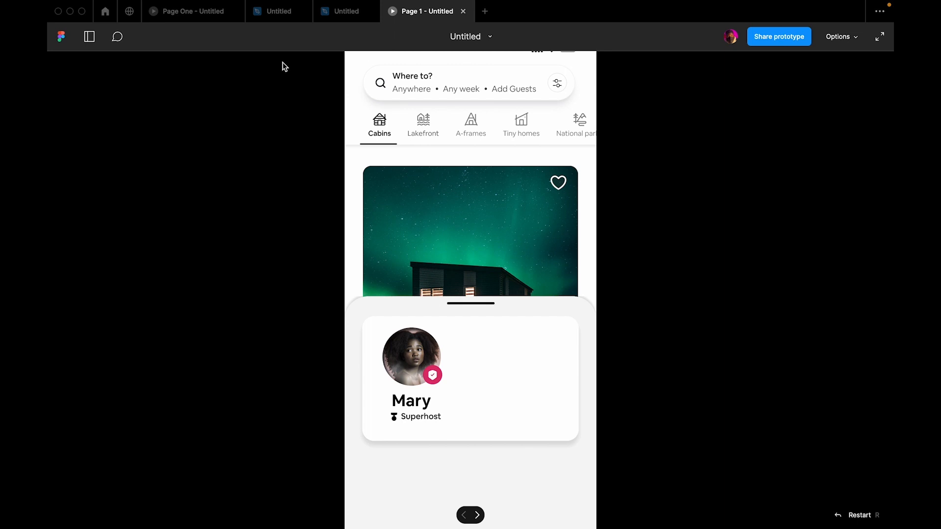
click(327, 12)
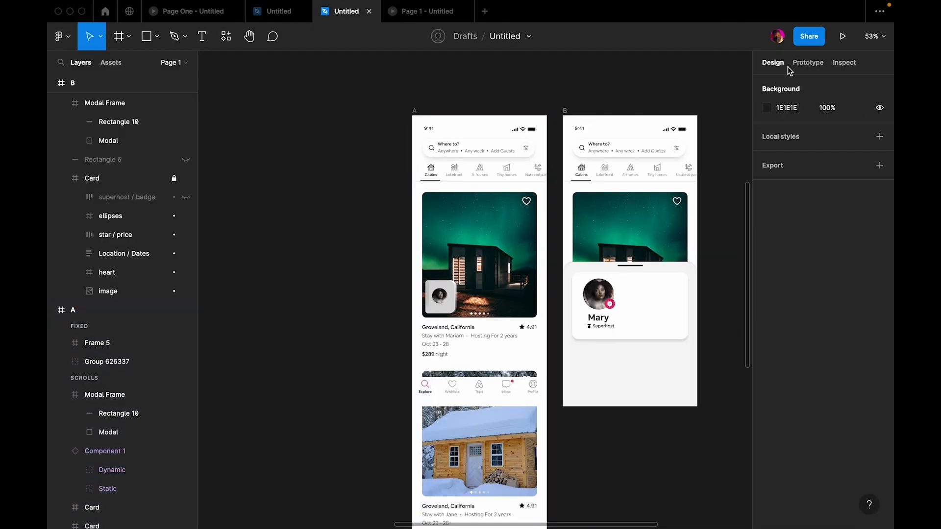
Set the prototype device to iPhone 13 Pro Max
click(807, 63)
click(798, 109)
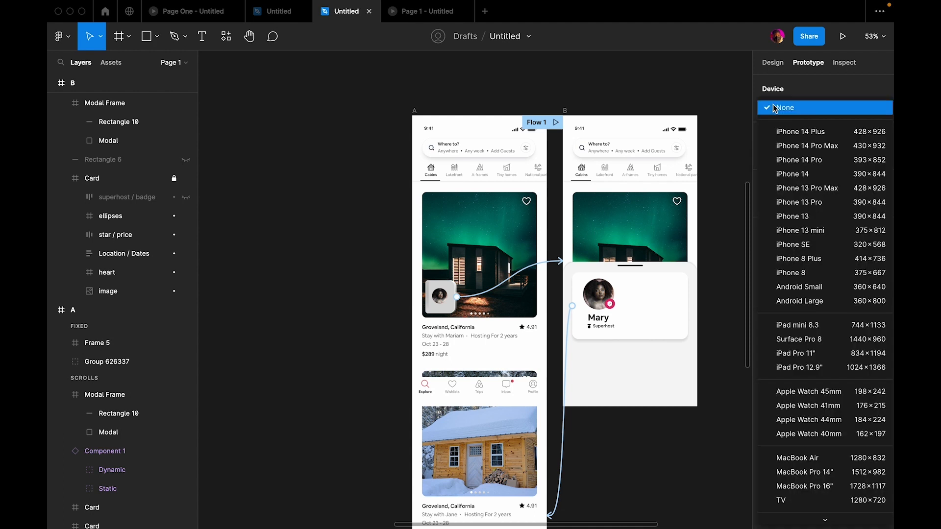
click(794, 189)
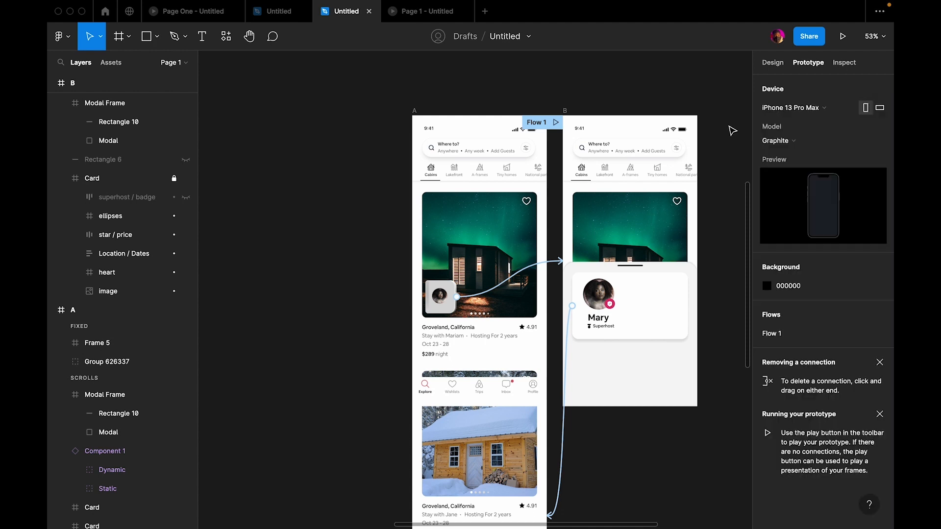
Preview frame A in the phone mockup, toggle the host card repeatedly to check the flip and modal, and return to the editor
click(414, 111)
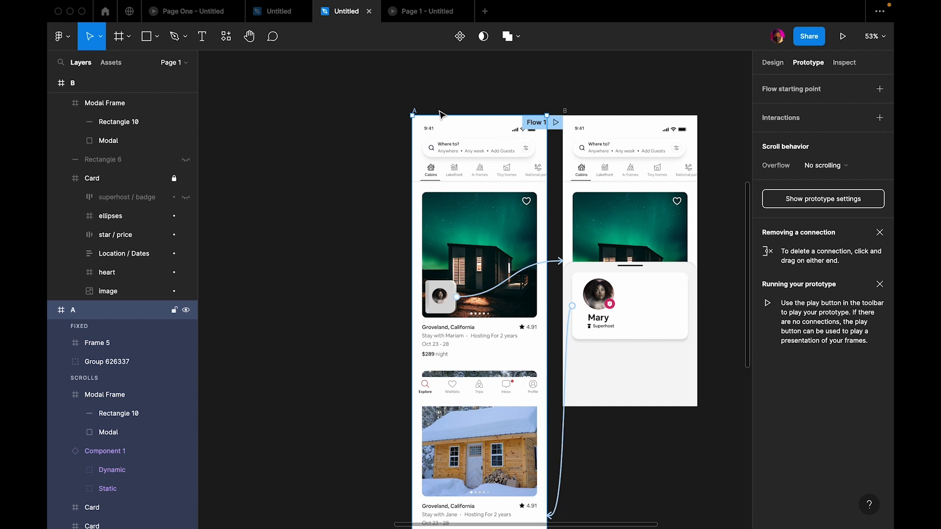
click(843, 37)
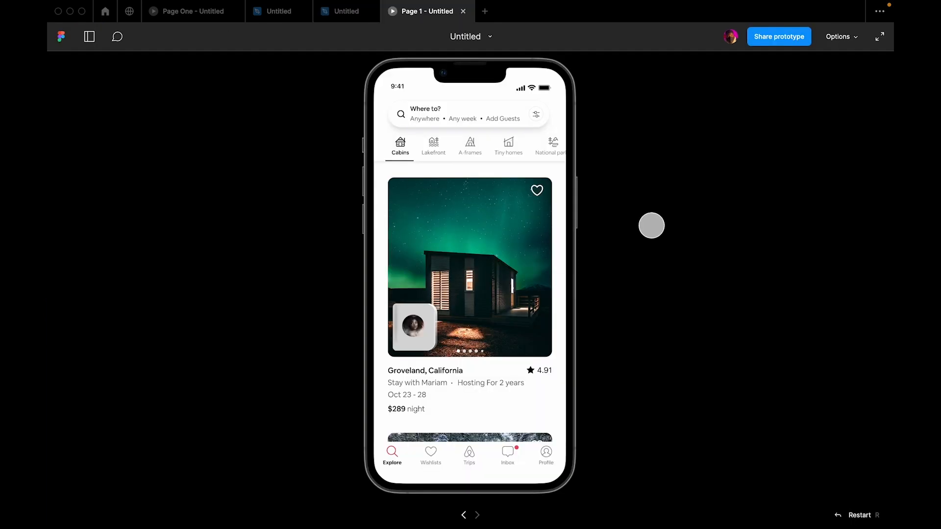
click(424, 320)
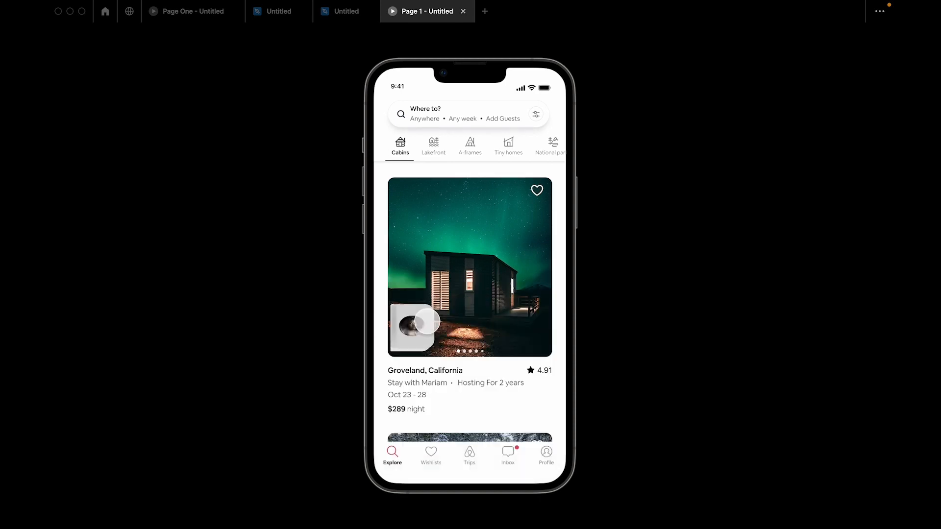
click(416, 329)
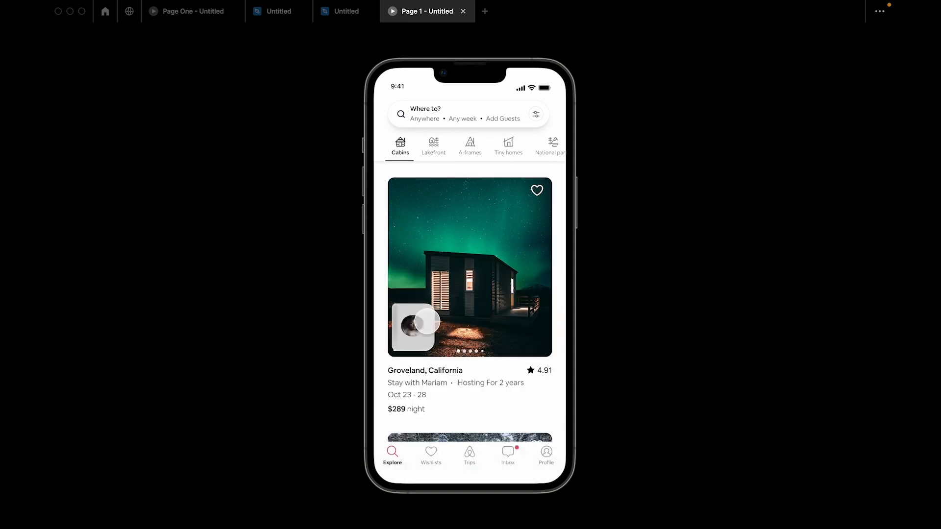
click(412, 325)
click(416, 325)
click(414, 325)
click(476, 210)
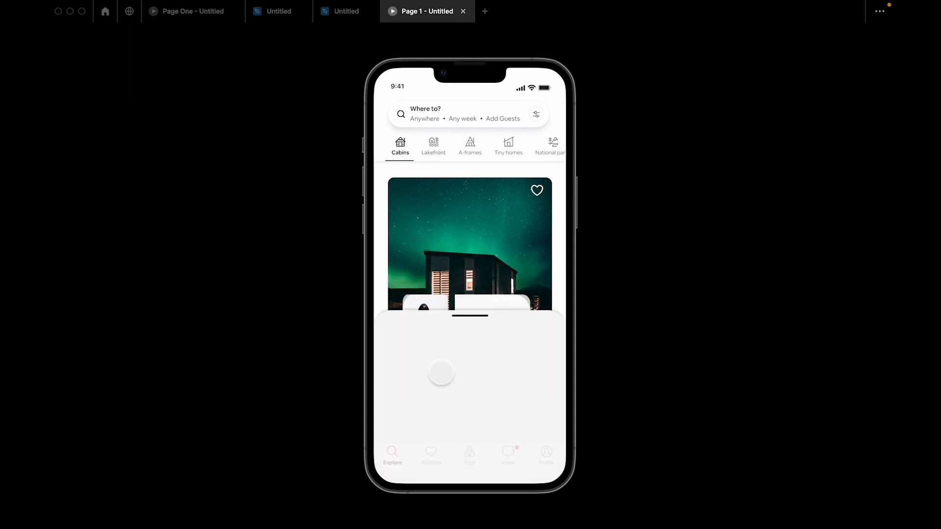
click(414, 325)
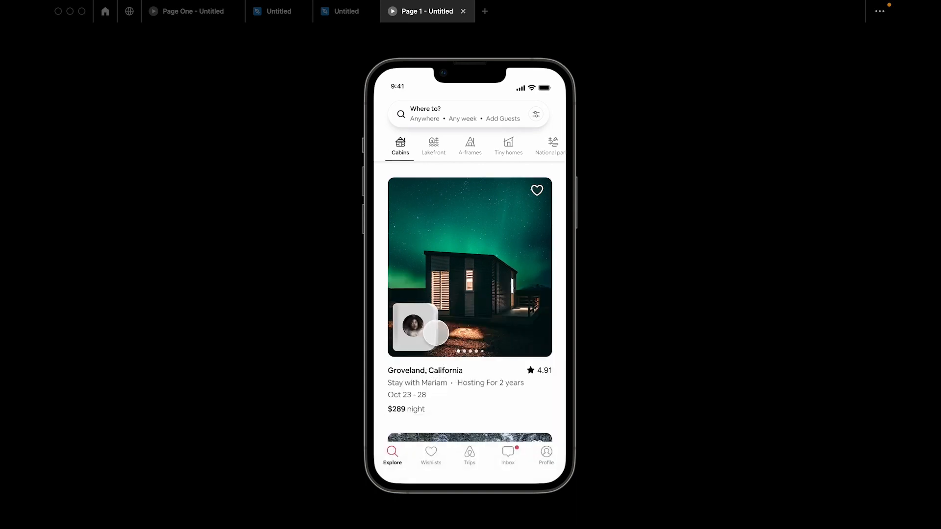
click(414, 325)
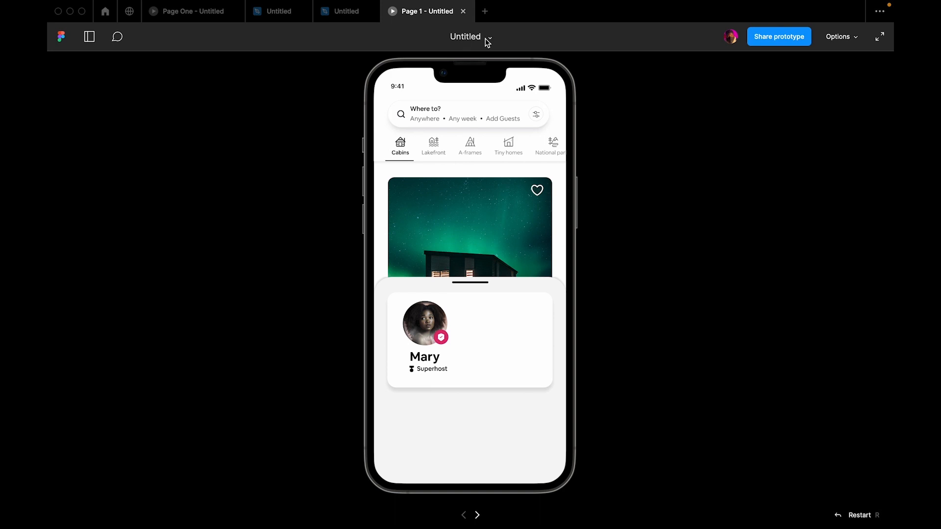
click(490, 65)
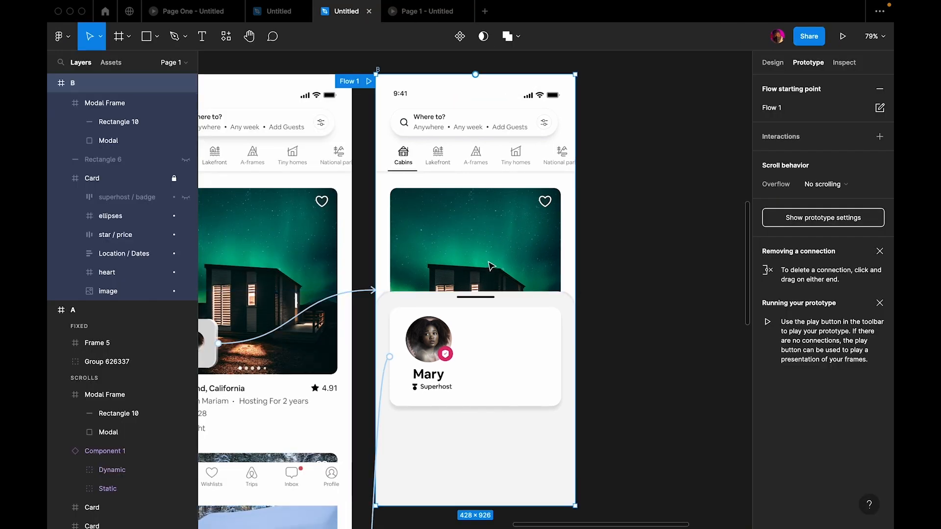
Set the smart animate easing of frame A's host card tap interaction to B to Gentle
scroll(394, 268, left, 3)
click(392, 265)
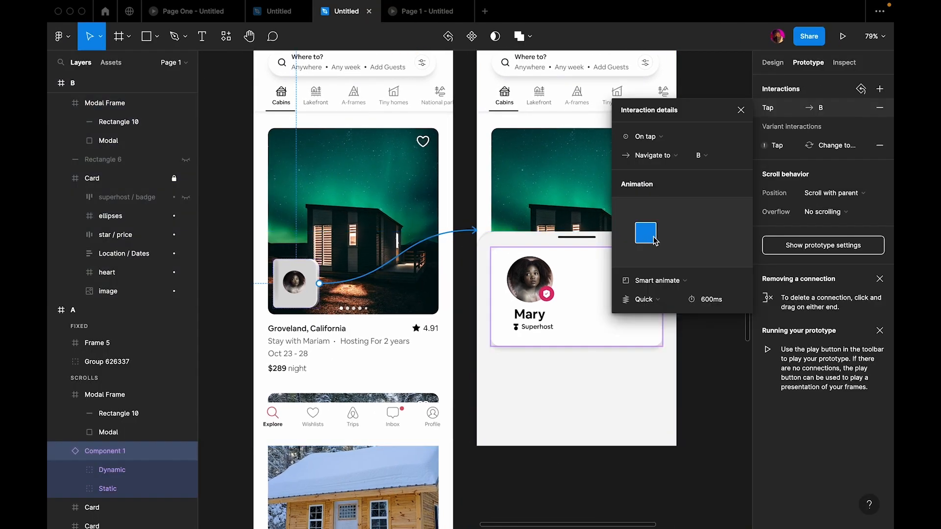
click(664, 307)
click(662, 288)
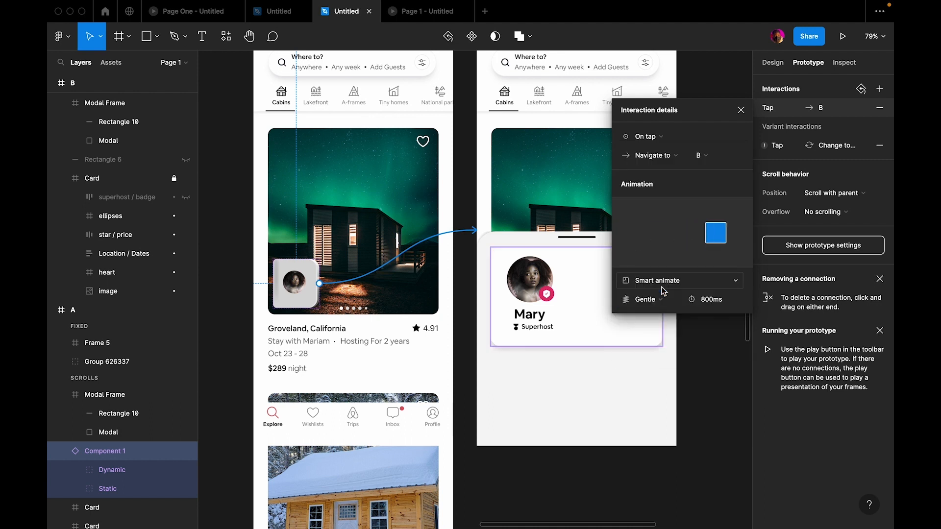
Preview frame A again and toggle the host card repeatedly to check the gentler flip animation in both directions
click(842, 37)
click(417, 332)
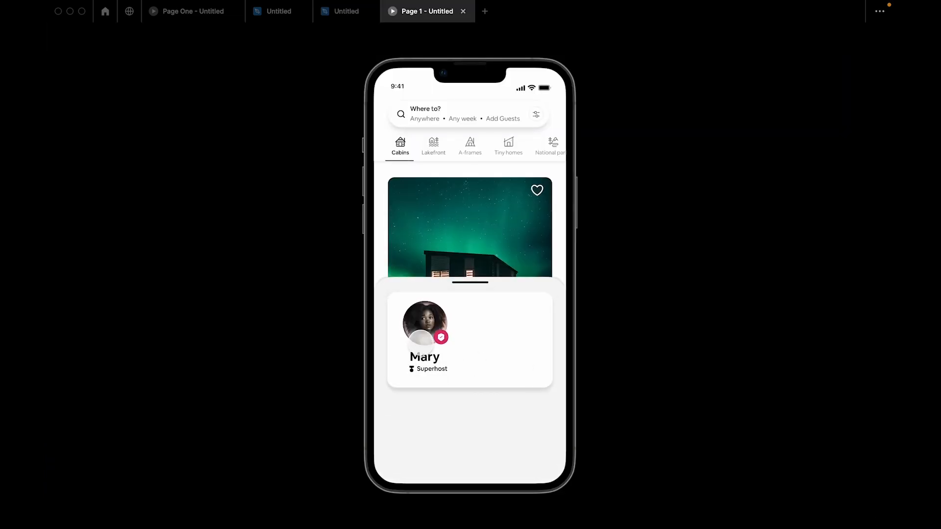
click(420, 342)
click(414, 329)
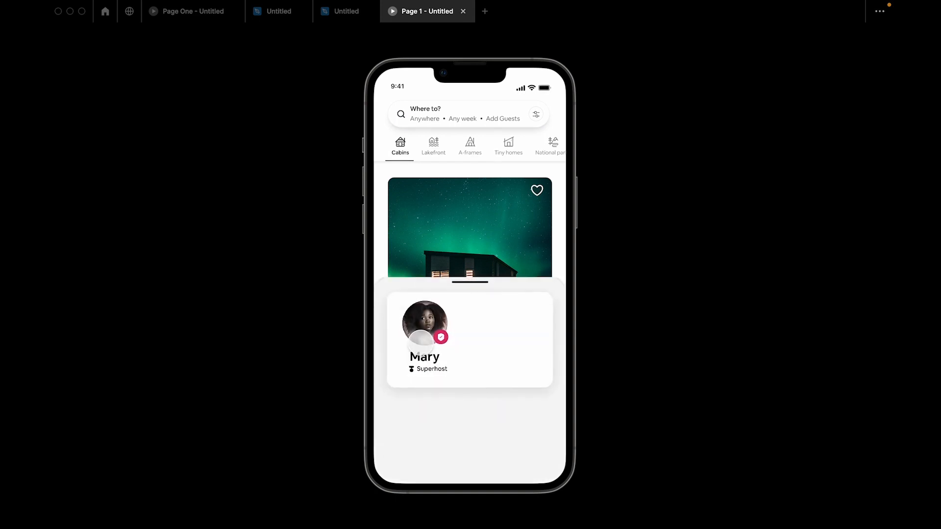
click(420, 341)
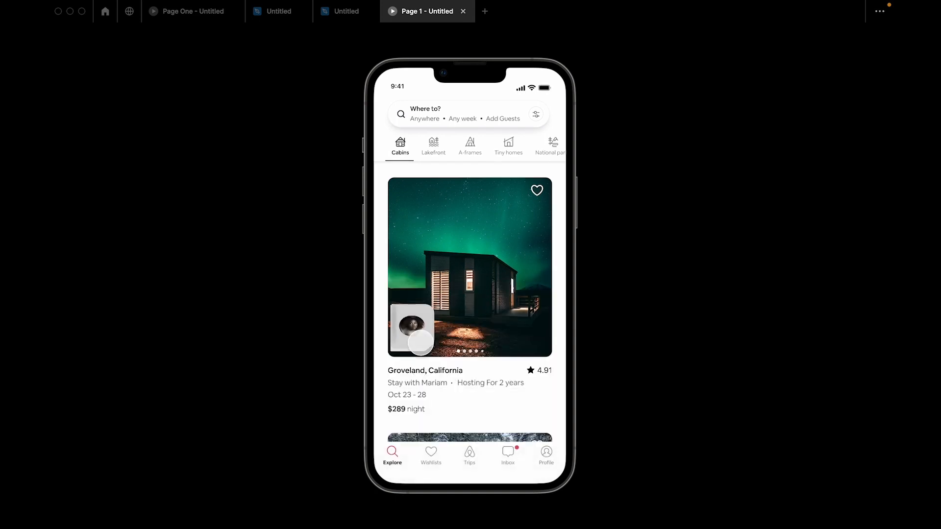
click(414, 330)
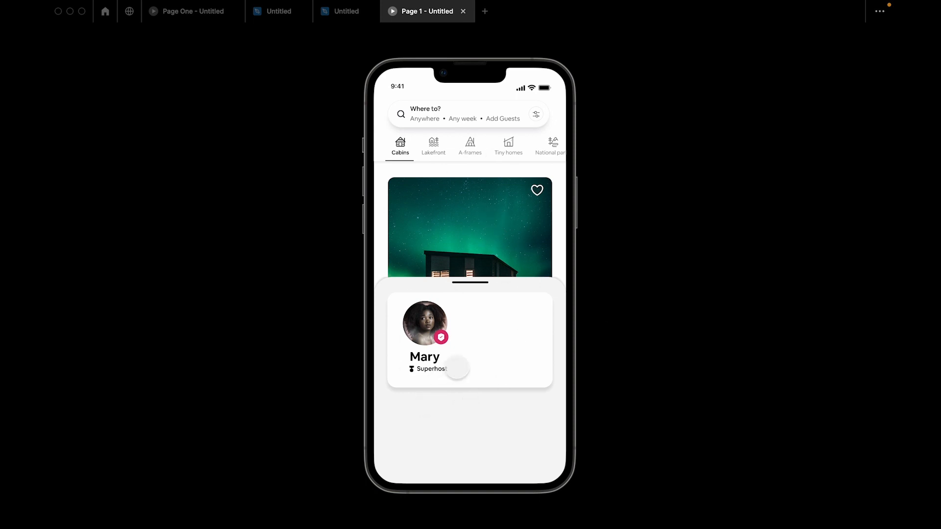
click(436, 338)
click(433, 337)
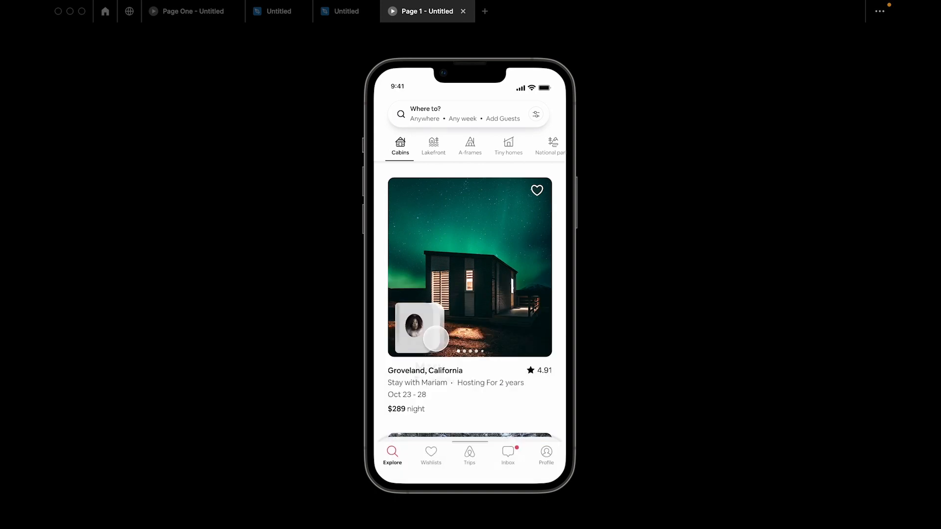
Switch to the other Untitled design file and copy the host details list, My Work through What's for breakfast, from frame B's modal
mouse_move(306, 25)
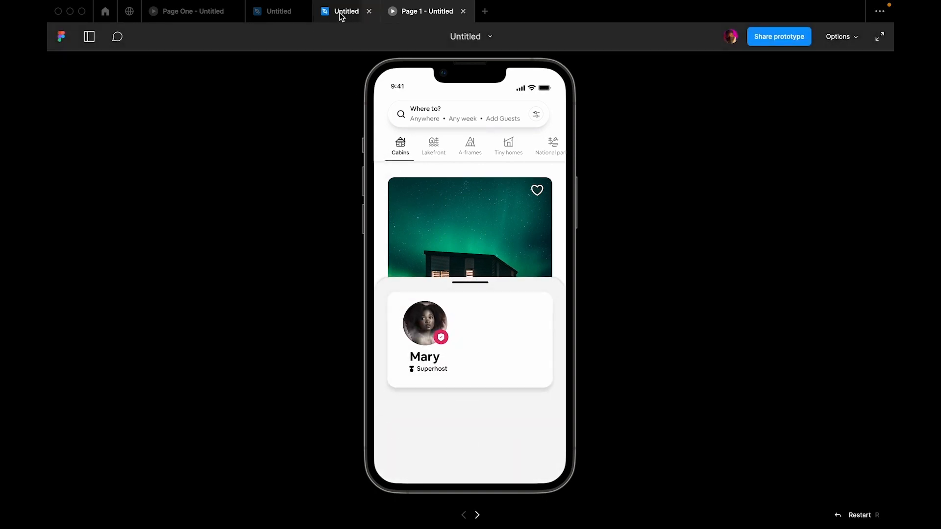
click(285, 12)
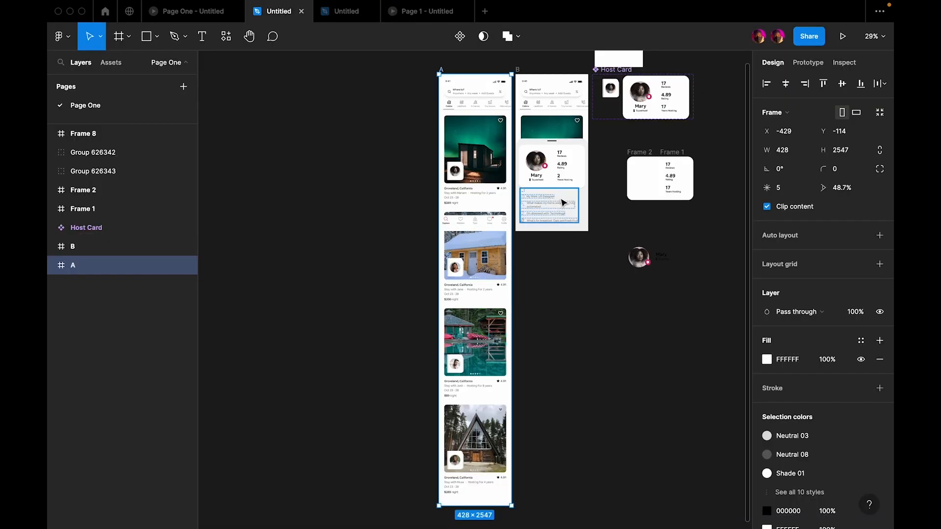
scroll(540, 214, up, 5)
click(528, 198)
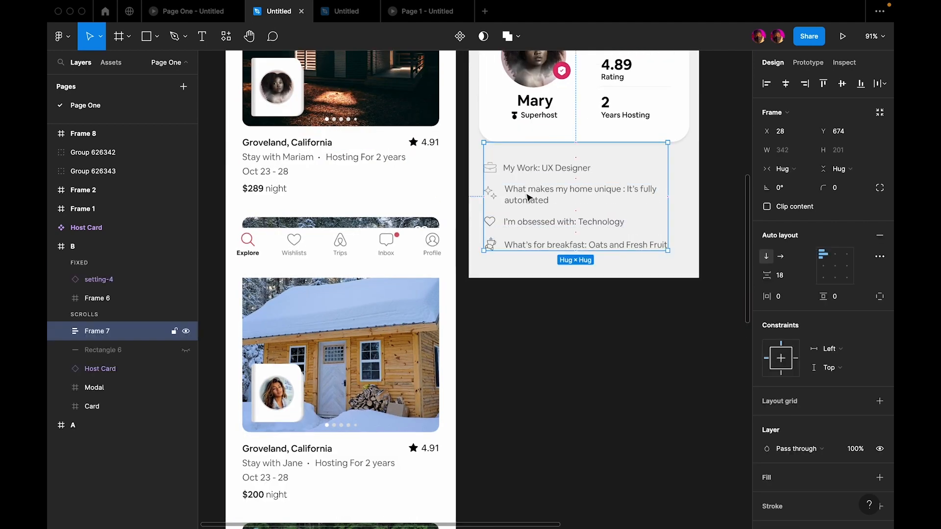
double_click(524, 171)
click(479, 166)
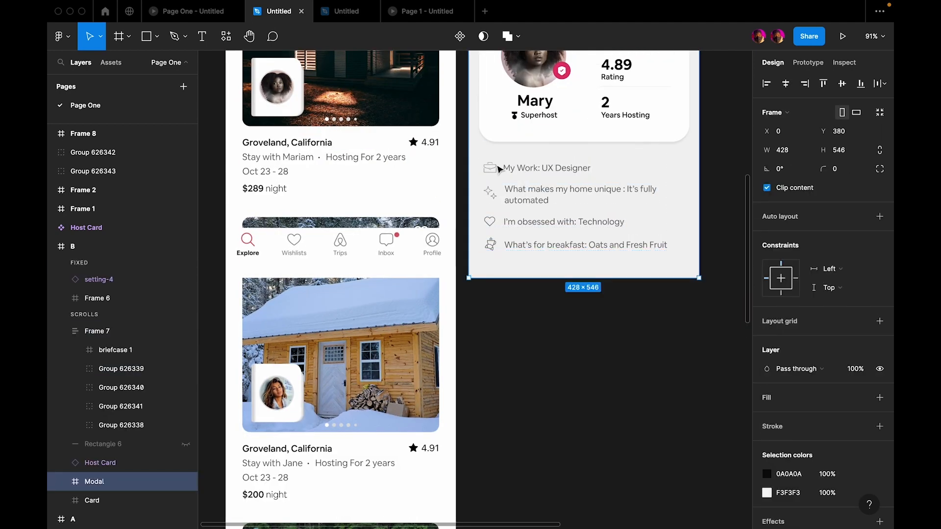
click(532, 188)
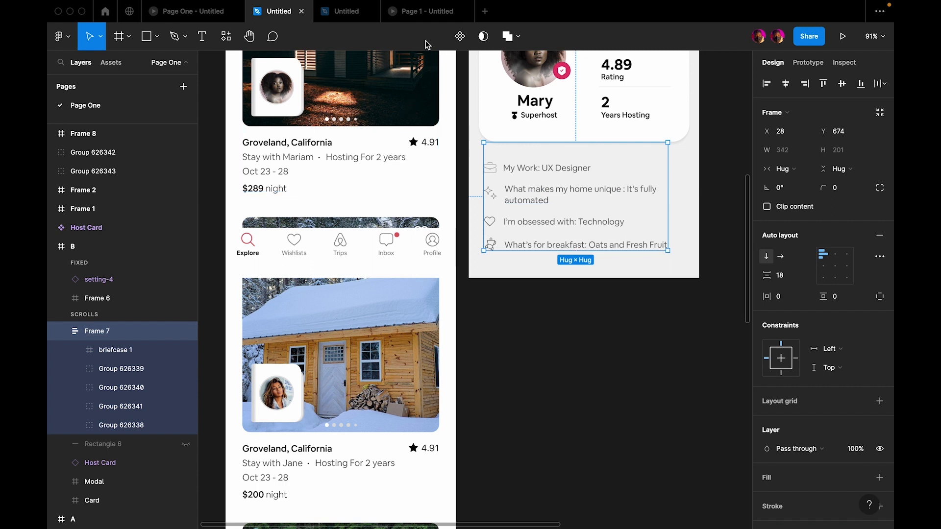
Return to the prototype file and paste the host details list into frame B's Modal Frame, directly below the host card
click(345, 11)
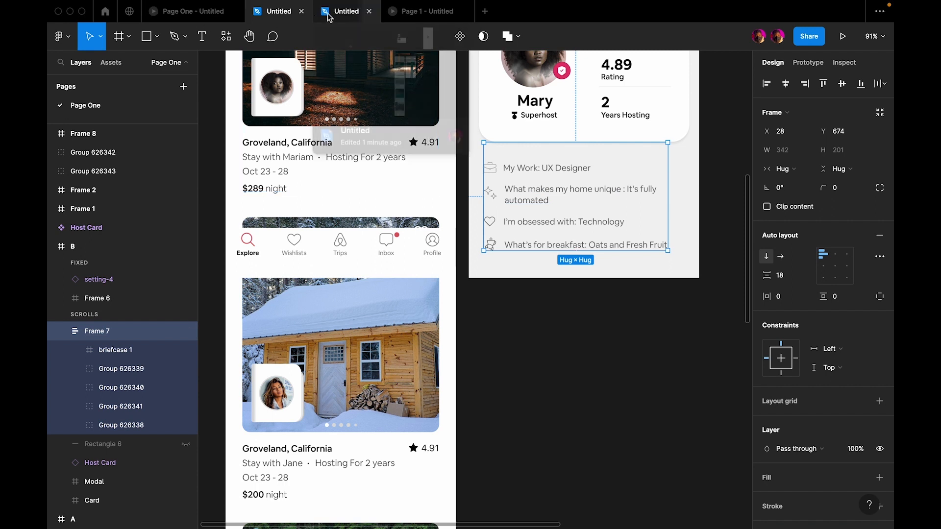
scroll(517, 260, down, 5)
scroll(517, 260, right, 5)
click(474, 305)
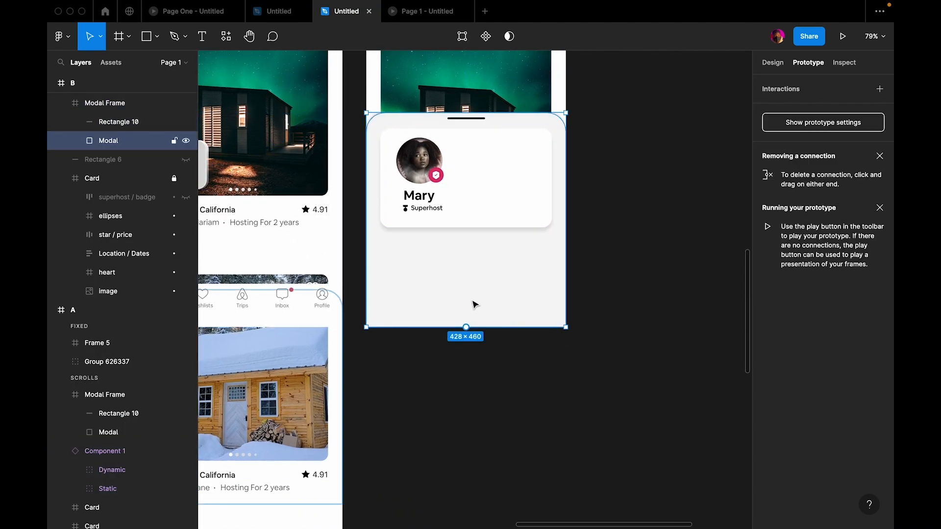
key(ctrl+v)
drag(476, 256, 474, 298)
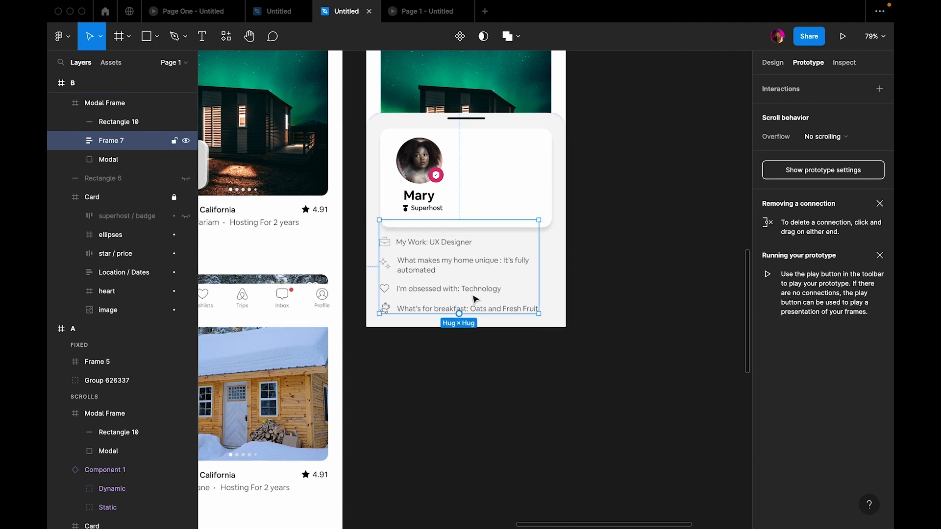
Nudge the pasted host details list slightly to the right within frame B's modal
click(629, 319)
scroll(539, 323, up, 2)
click(496, 326)
click(446, 312)
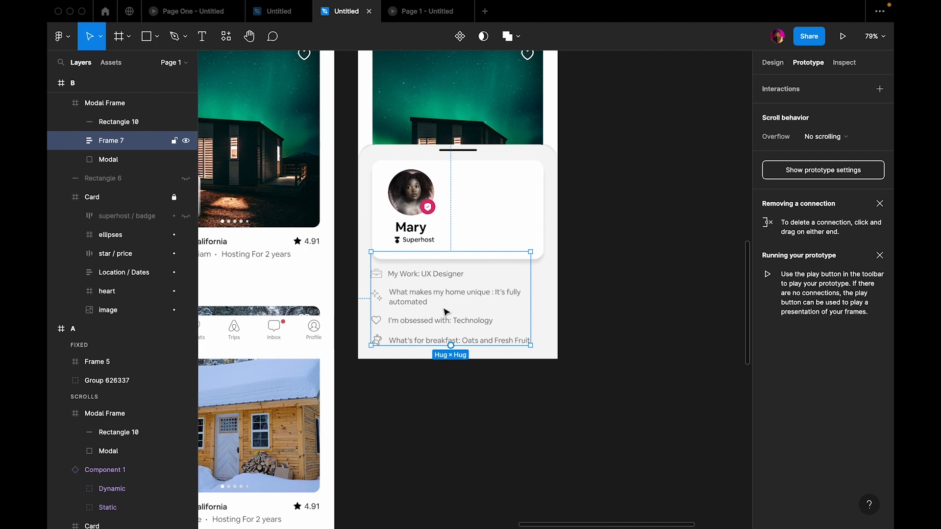
key(shift+Right)
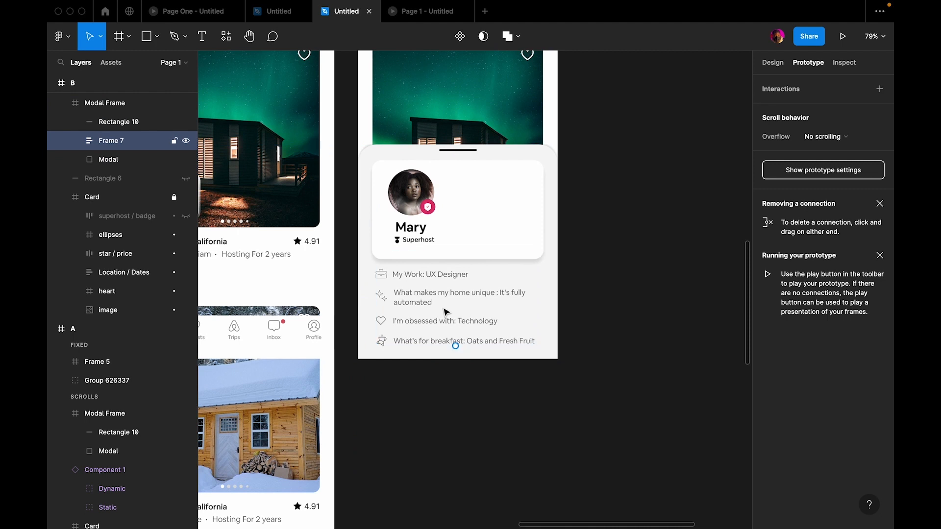
click(590, 319)
scroll(610, 276, down, 2)
scroll(610, 277, down, 2)
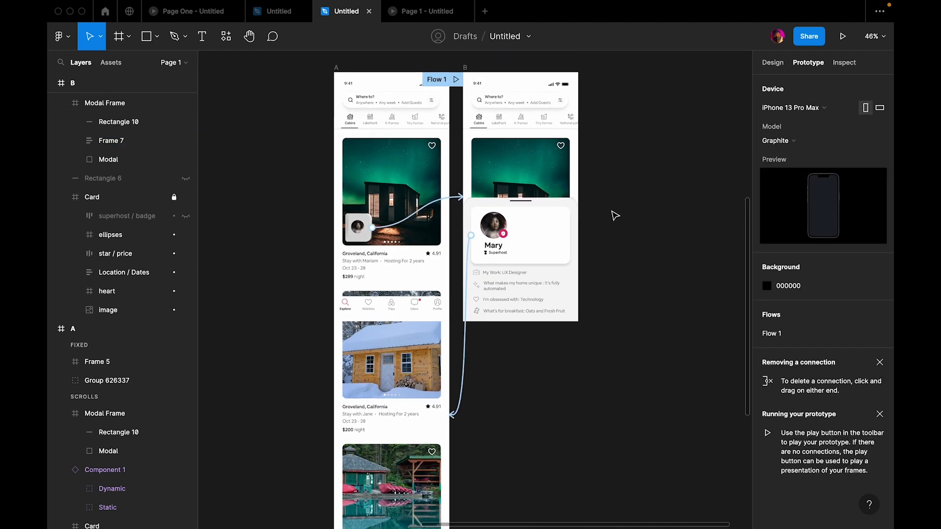
In the other design file, group the Reviews, Rating and Years Hosting stats of the Host Card's open variant and copy the group
click(276, 13)
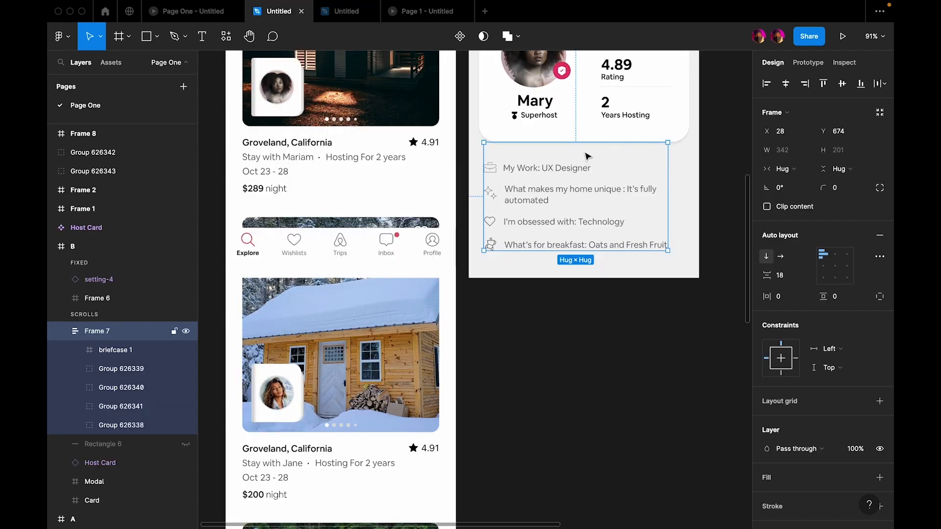
scroll(586, 156, down, 5)
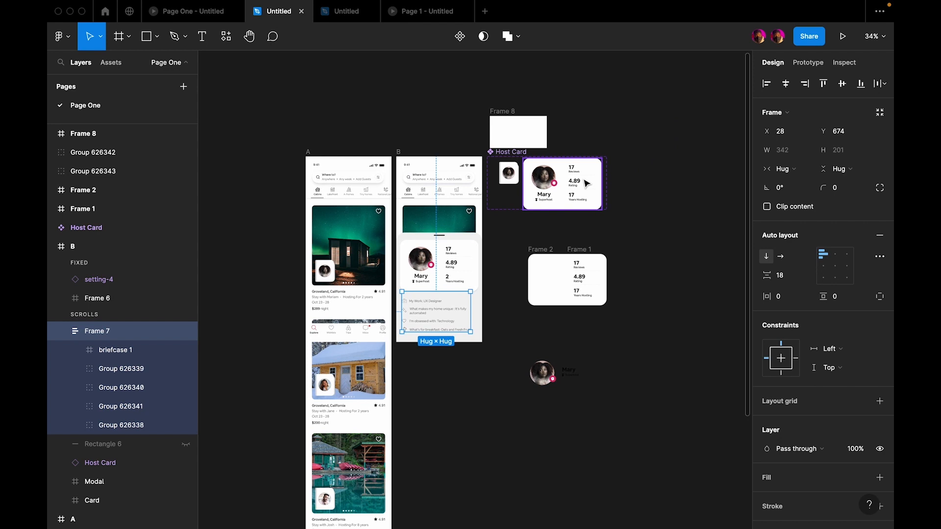
scroll(586, 184, up, 5)
drag(510, 125, 635, 275)
key(ctrl+g)
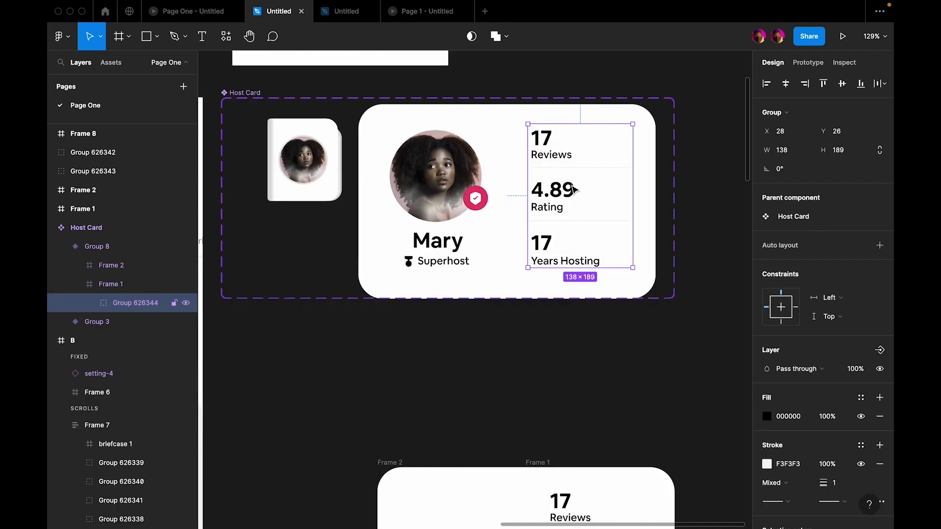
Paste the stats group into the Static group of Component 1's open variant in the prototype file, placing it on the card's blank right half
click(346, 12)
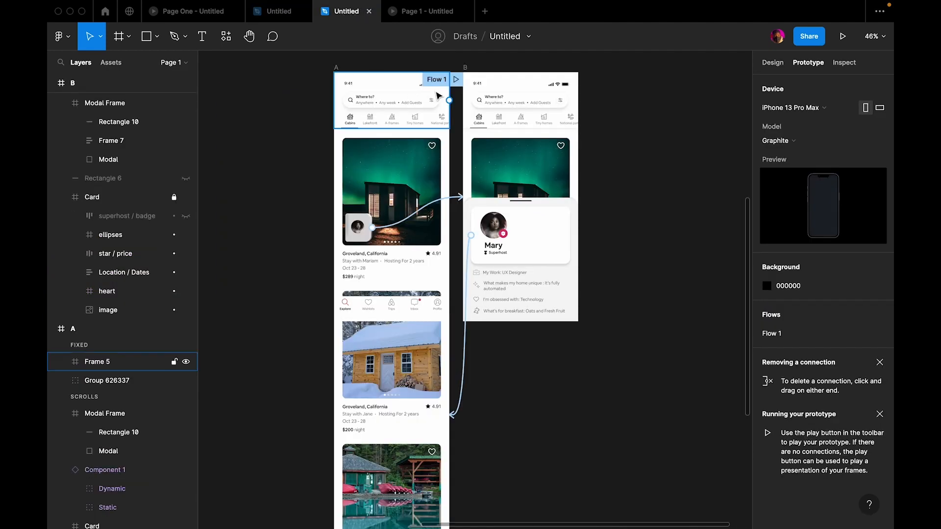
scroll(551, 256, up, 5)
scroll(557, 259, down, 8)
scroll(522, 240, up, 3)
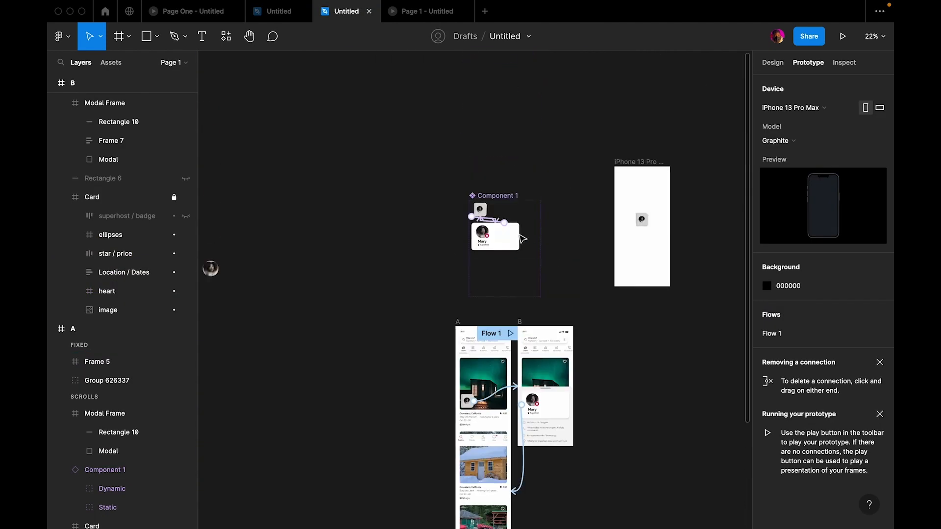
scroll(510, 248, up, 8)
double_click(511, 207)
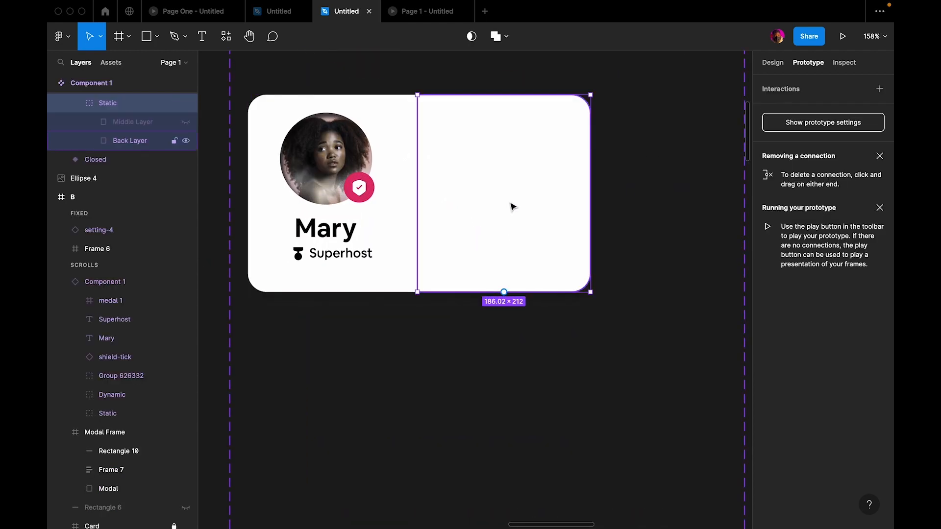
double_click(511, 204)
drag(487, 190, 487, 186)
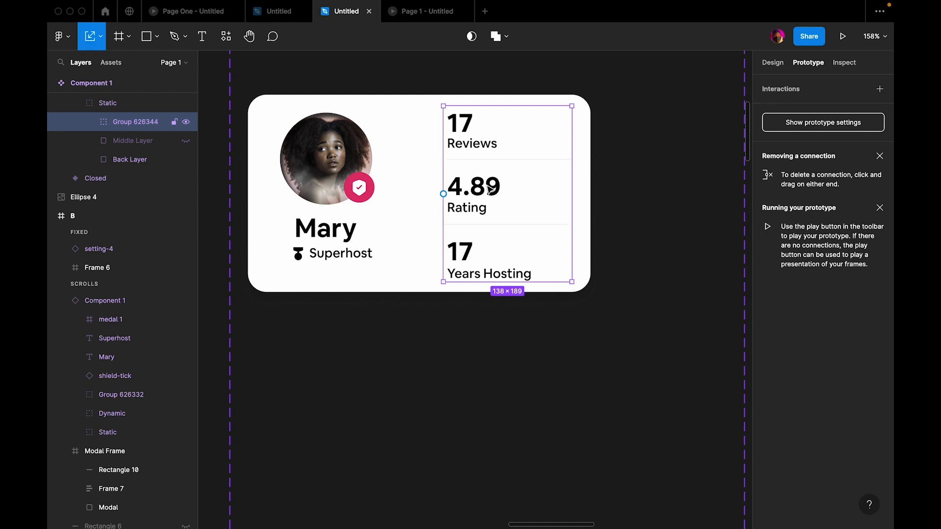
Scale the stats group down slightly and reposition it with even spacing on the right half of the open card
drag(569, 277, 562, 269)
drag(486, 170, 488, 175)
key(Left)
key(Left)
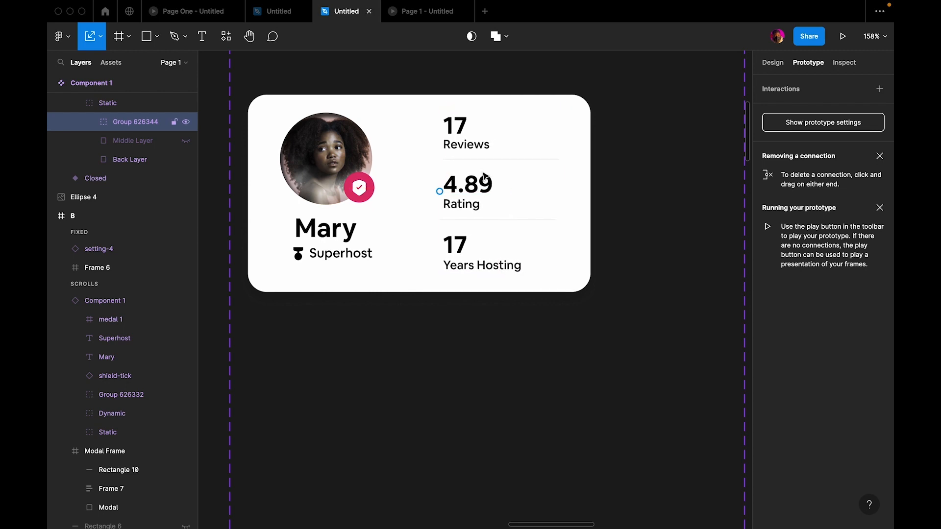
Preview frame A in the phone mockup and toggle the host card repeatedly to check the added stats and host details during the flip
scroll(486, 173, down, 10)
click(494, 235)
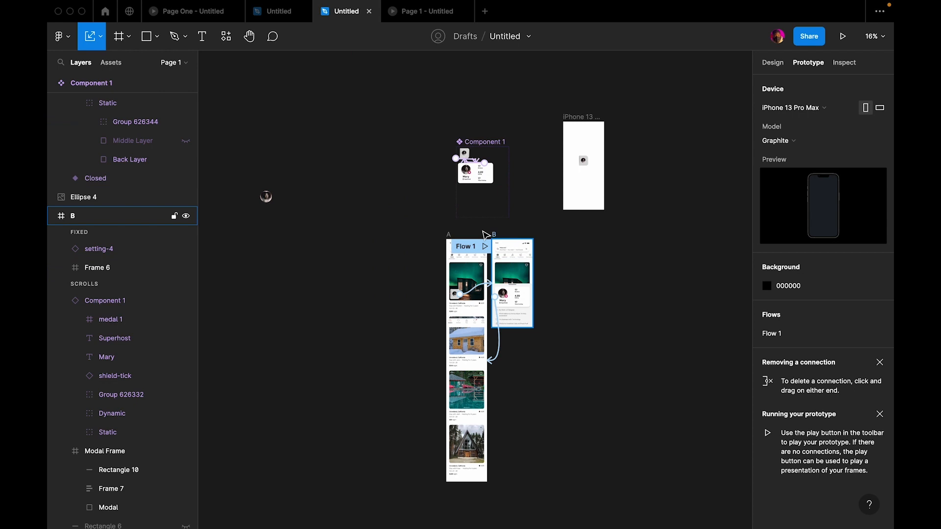
click(455, 235)
click(842, 37)
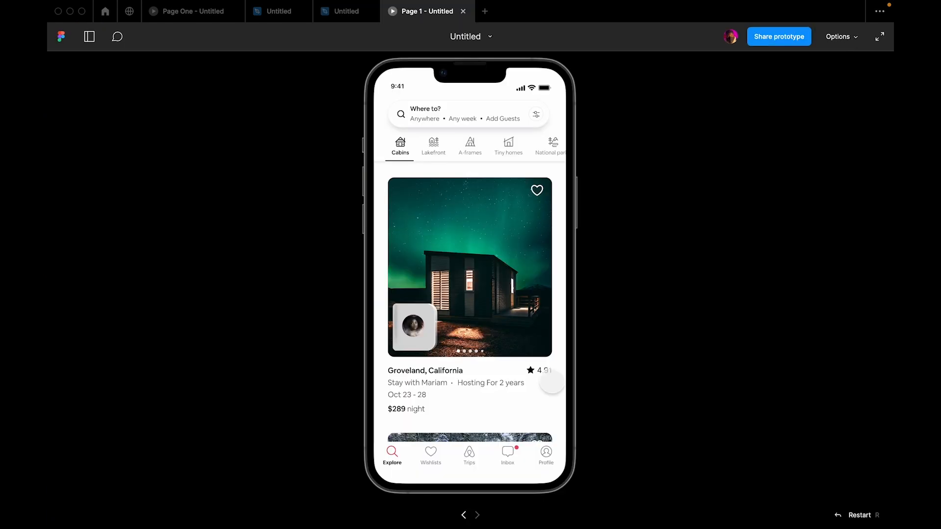
click(430, 333)
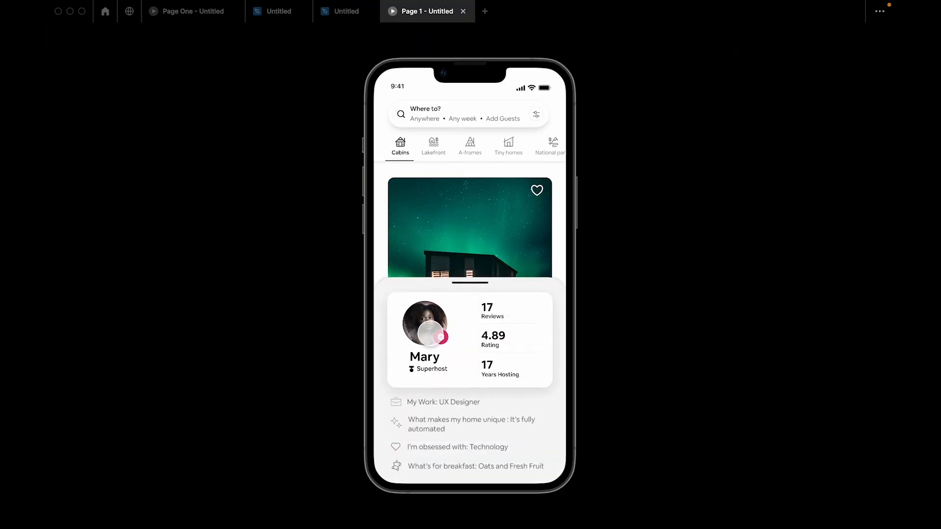
click(430, 333)
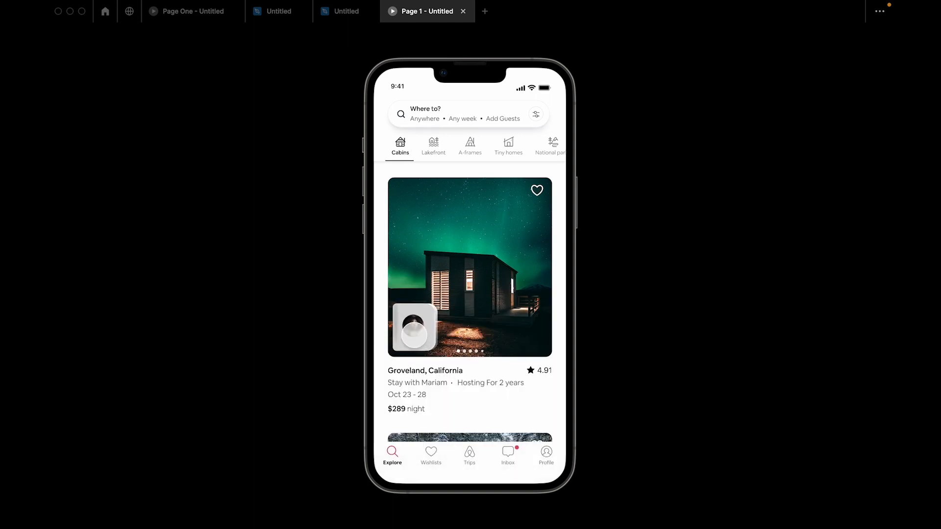
click(414, 335)
click(414, 335)
click(414, 336)
click(414, 335)
click(414, 336)
click(414, 335)
click(414, 335)
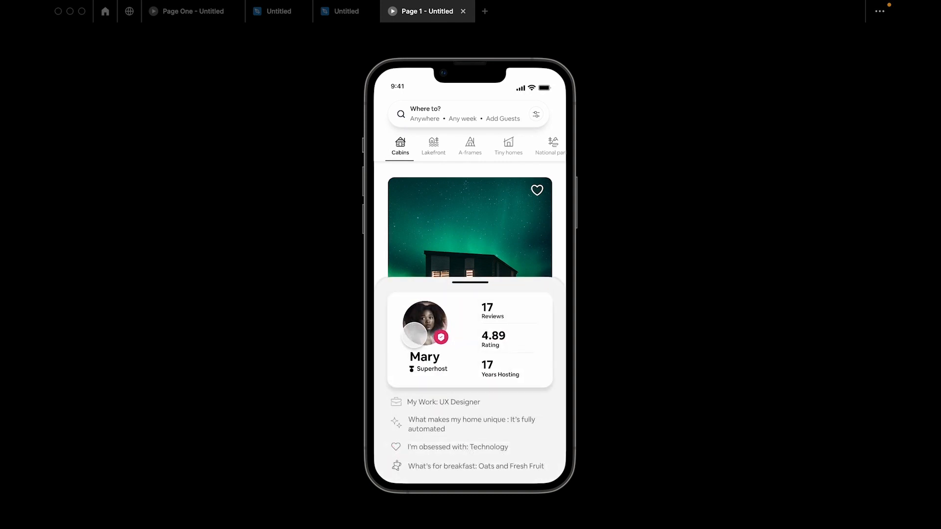
click(451, 317)
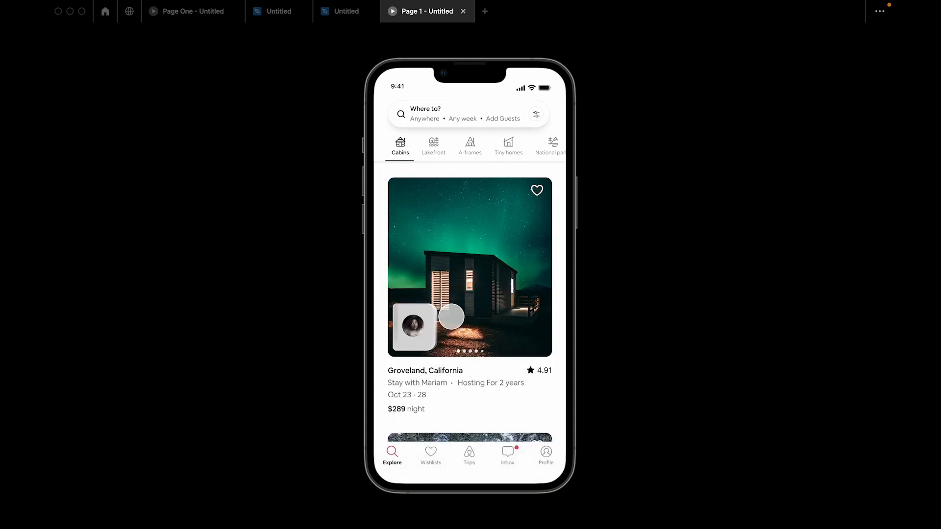
click(431, 321)
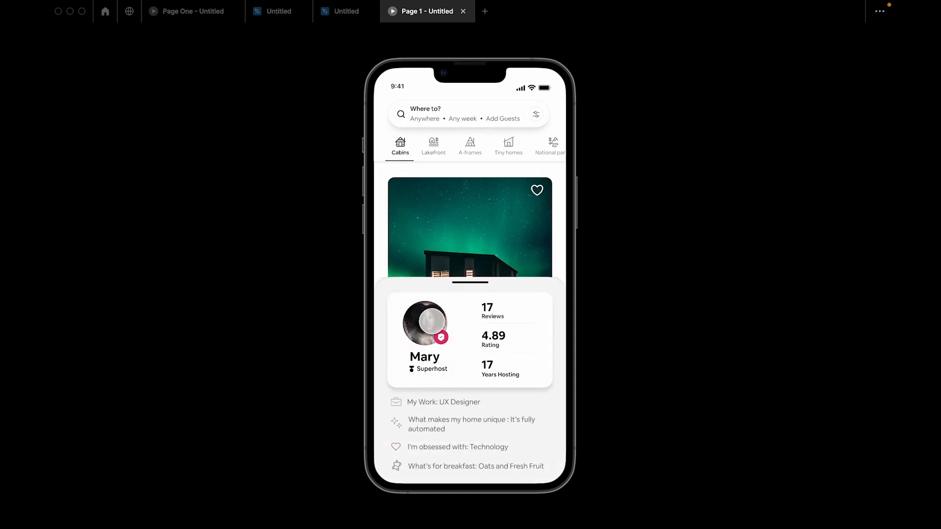